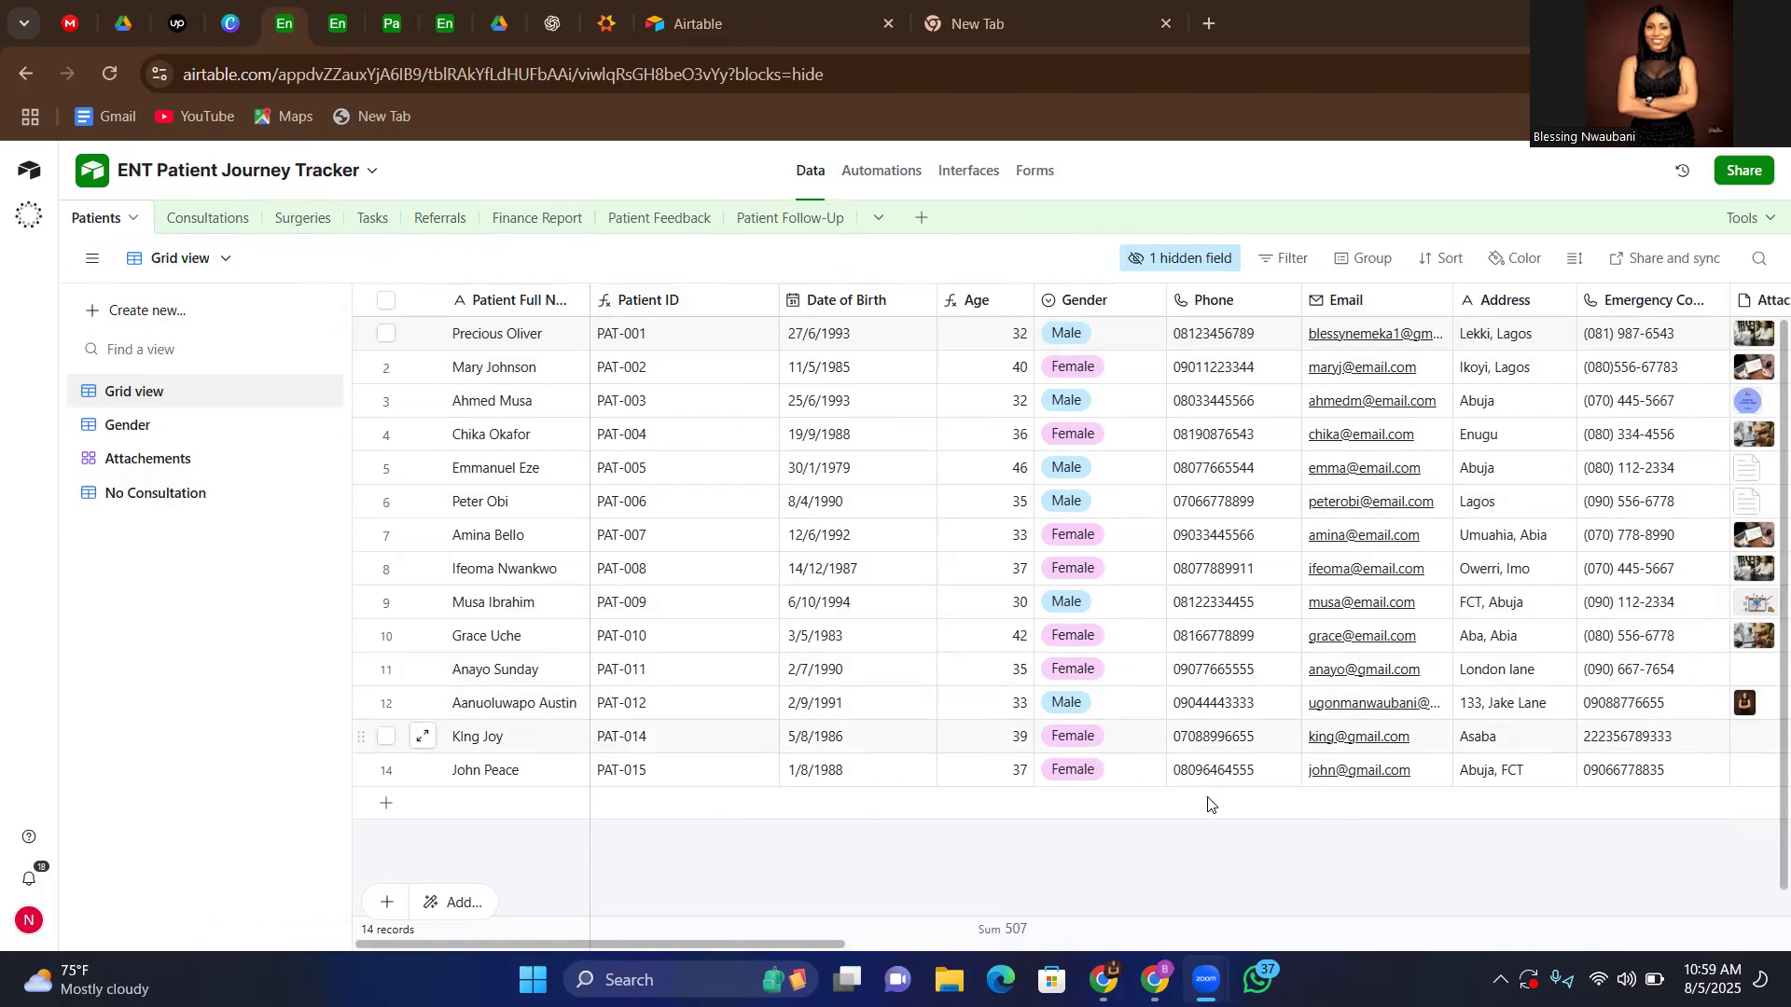
# Examine the Patients table's fields, from contact details through the linked record fields to Feedback Form Link and Patient Birthday
pyautogui.hscroll(8, 1323, 869)
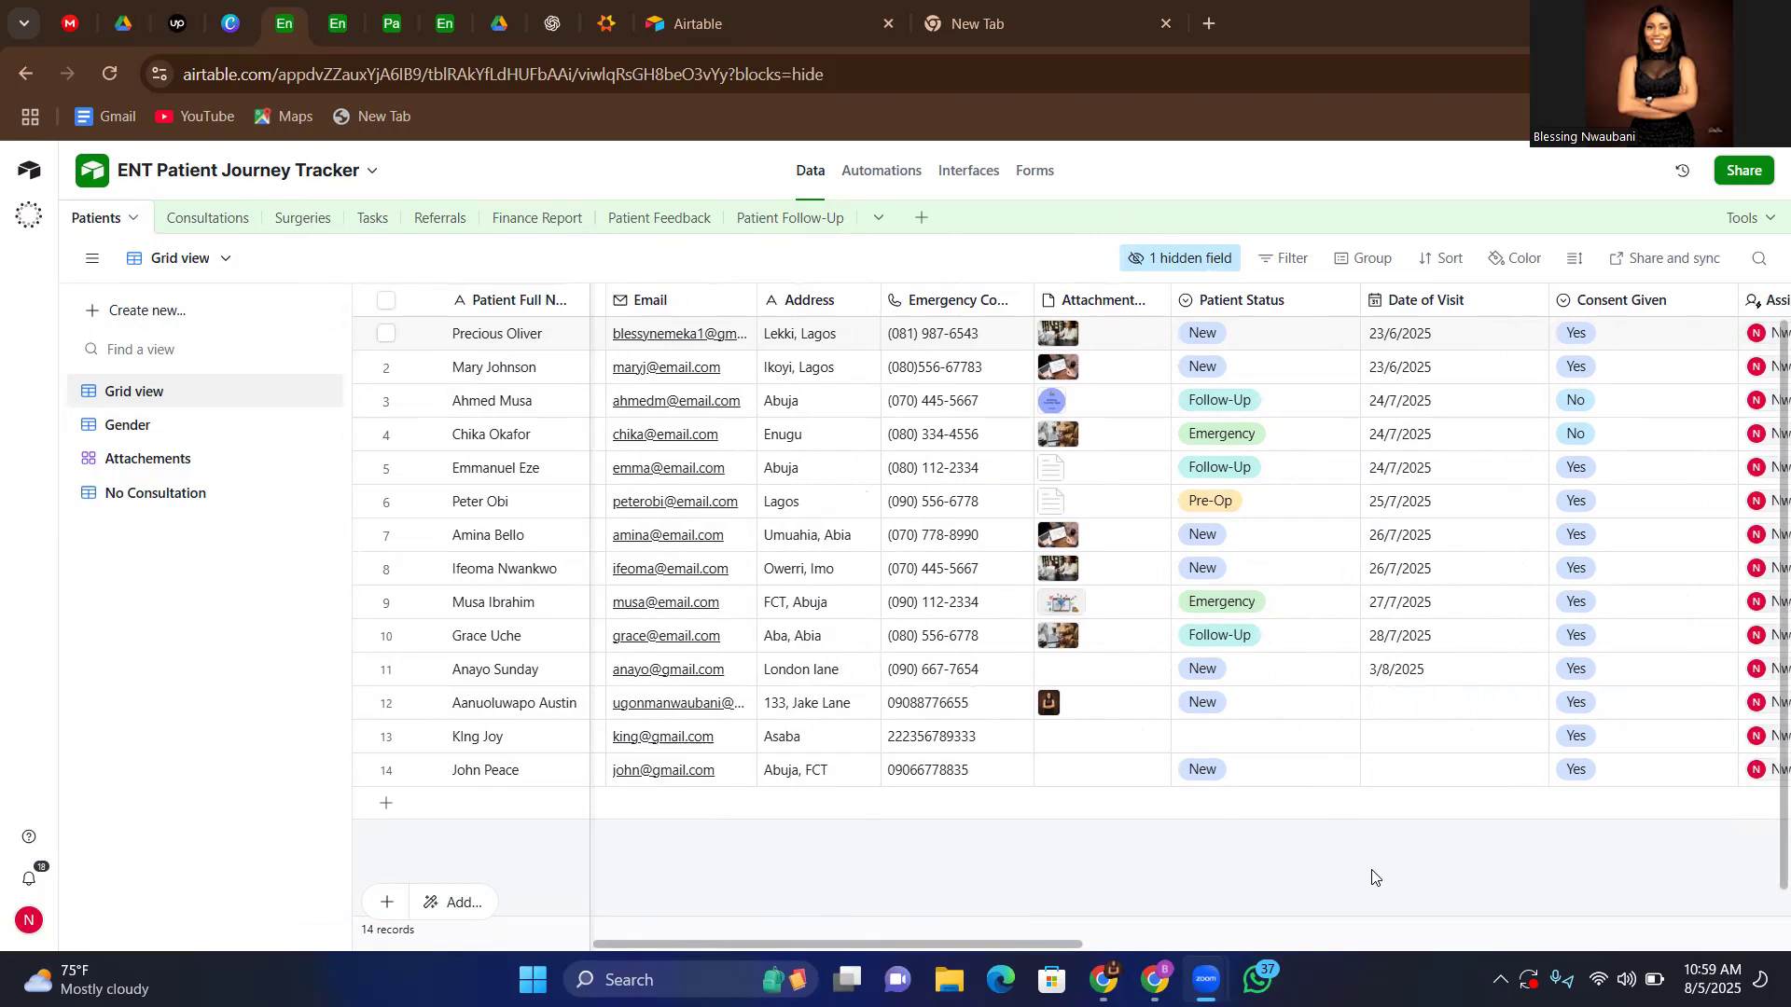
pyautogui.hscroll(6, 1373, 877)
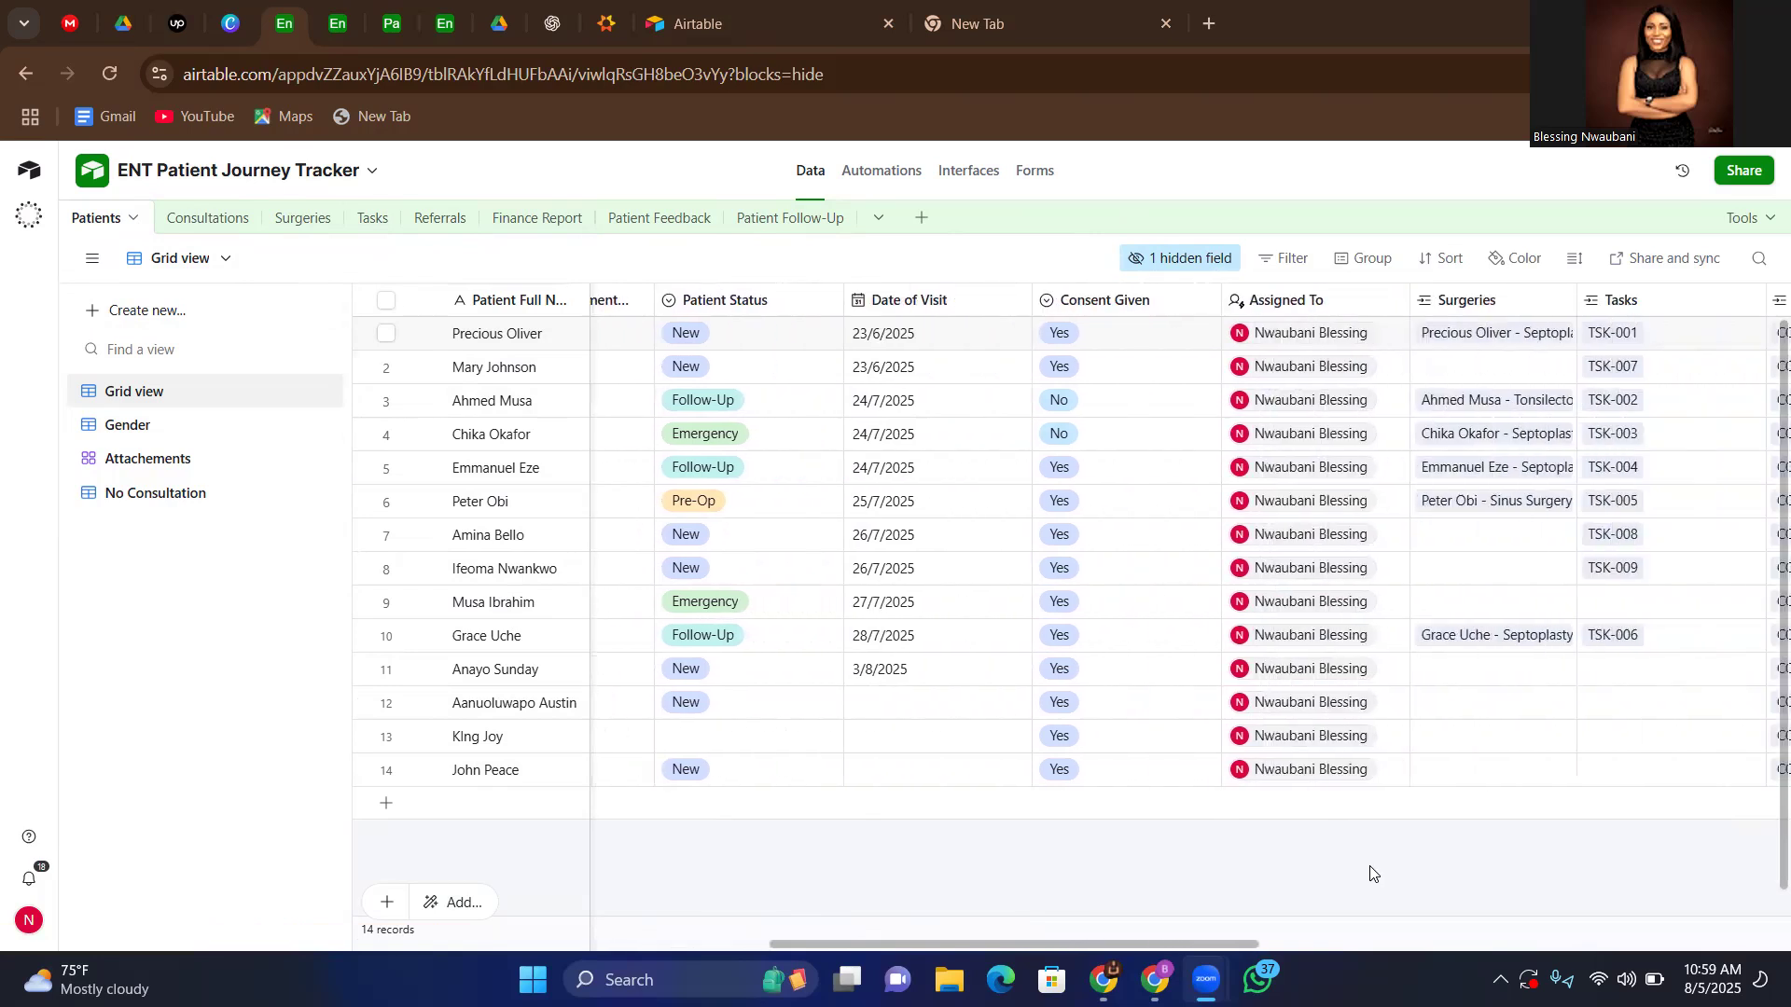
pyautogui.hscroll(6, 1371, 874)
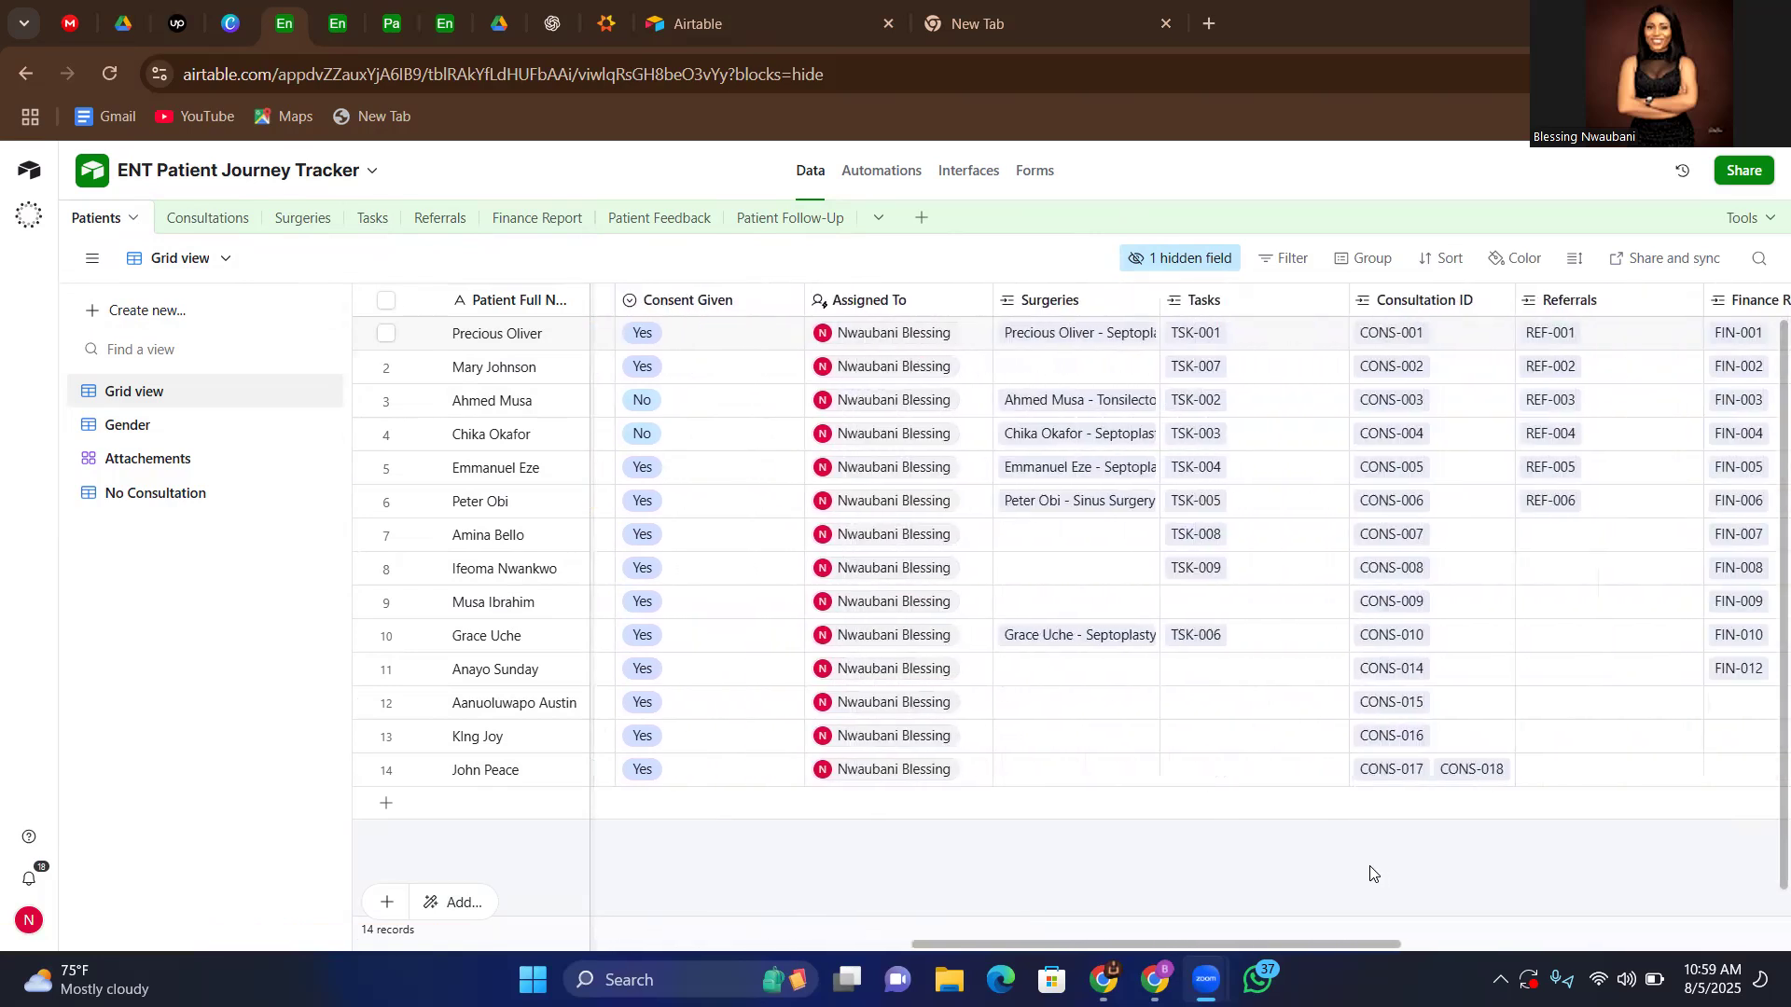
pyautogui.hscroll(1, 1371, 874)
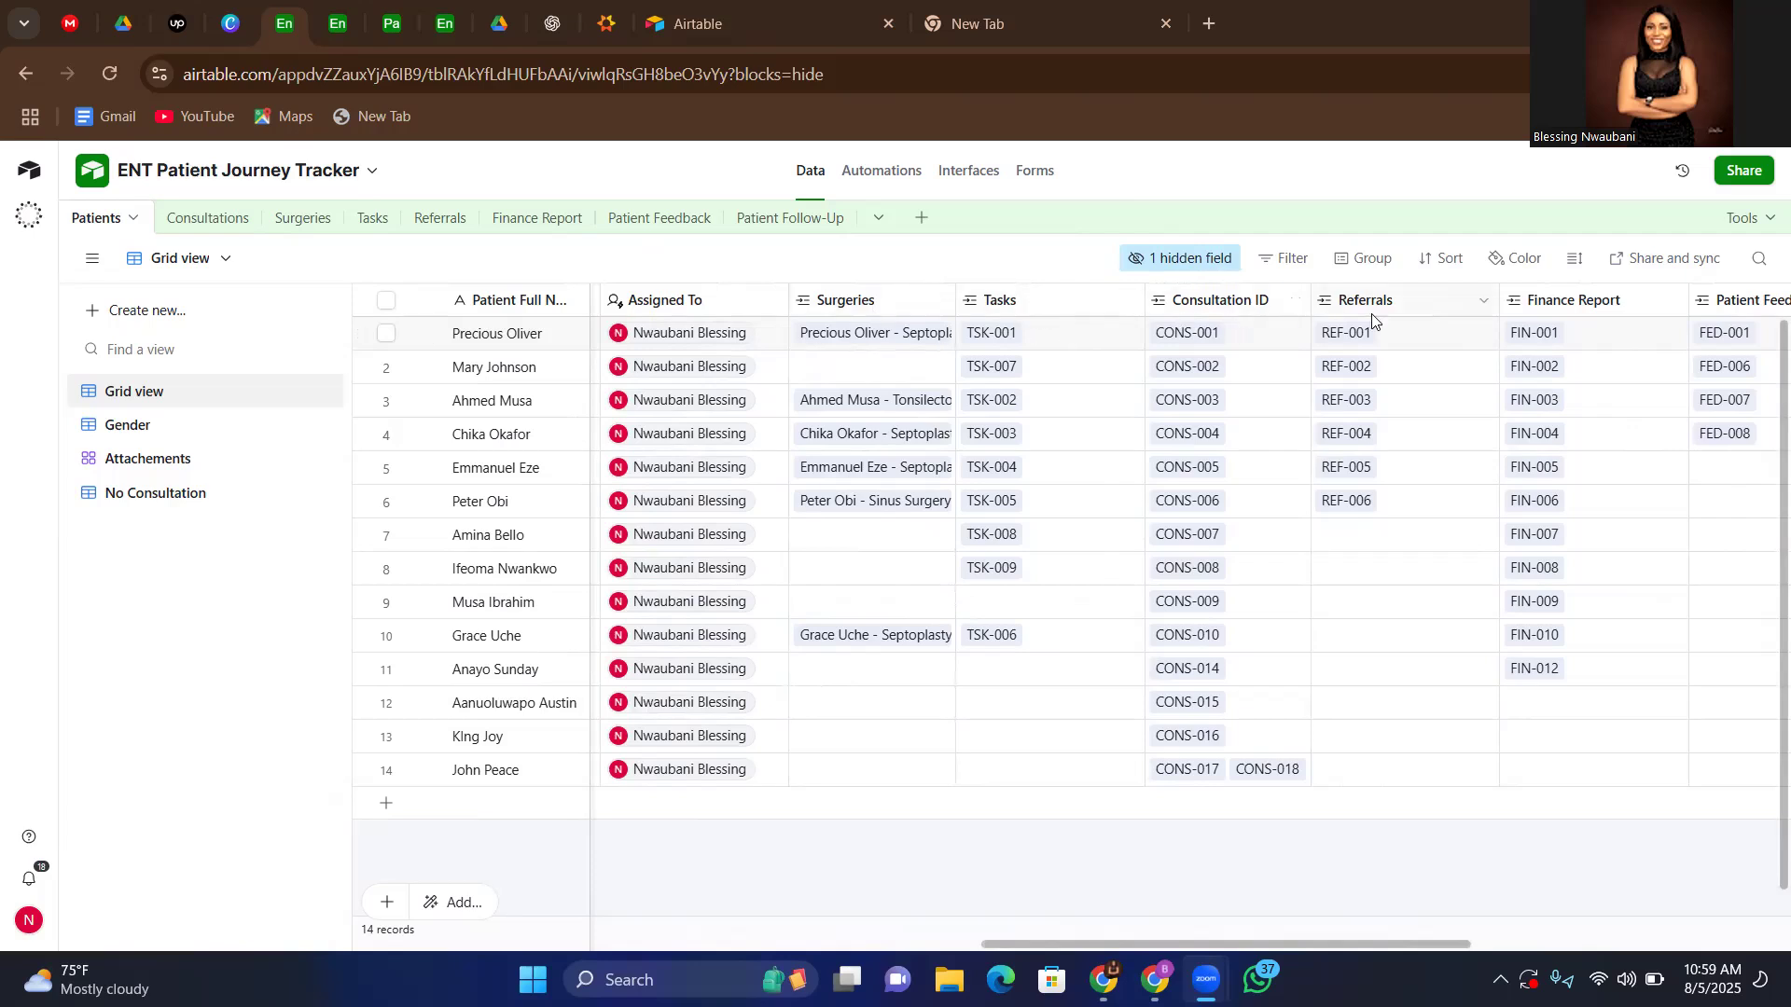
pyautogui.hscroll(5, 1423, 317)
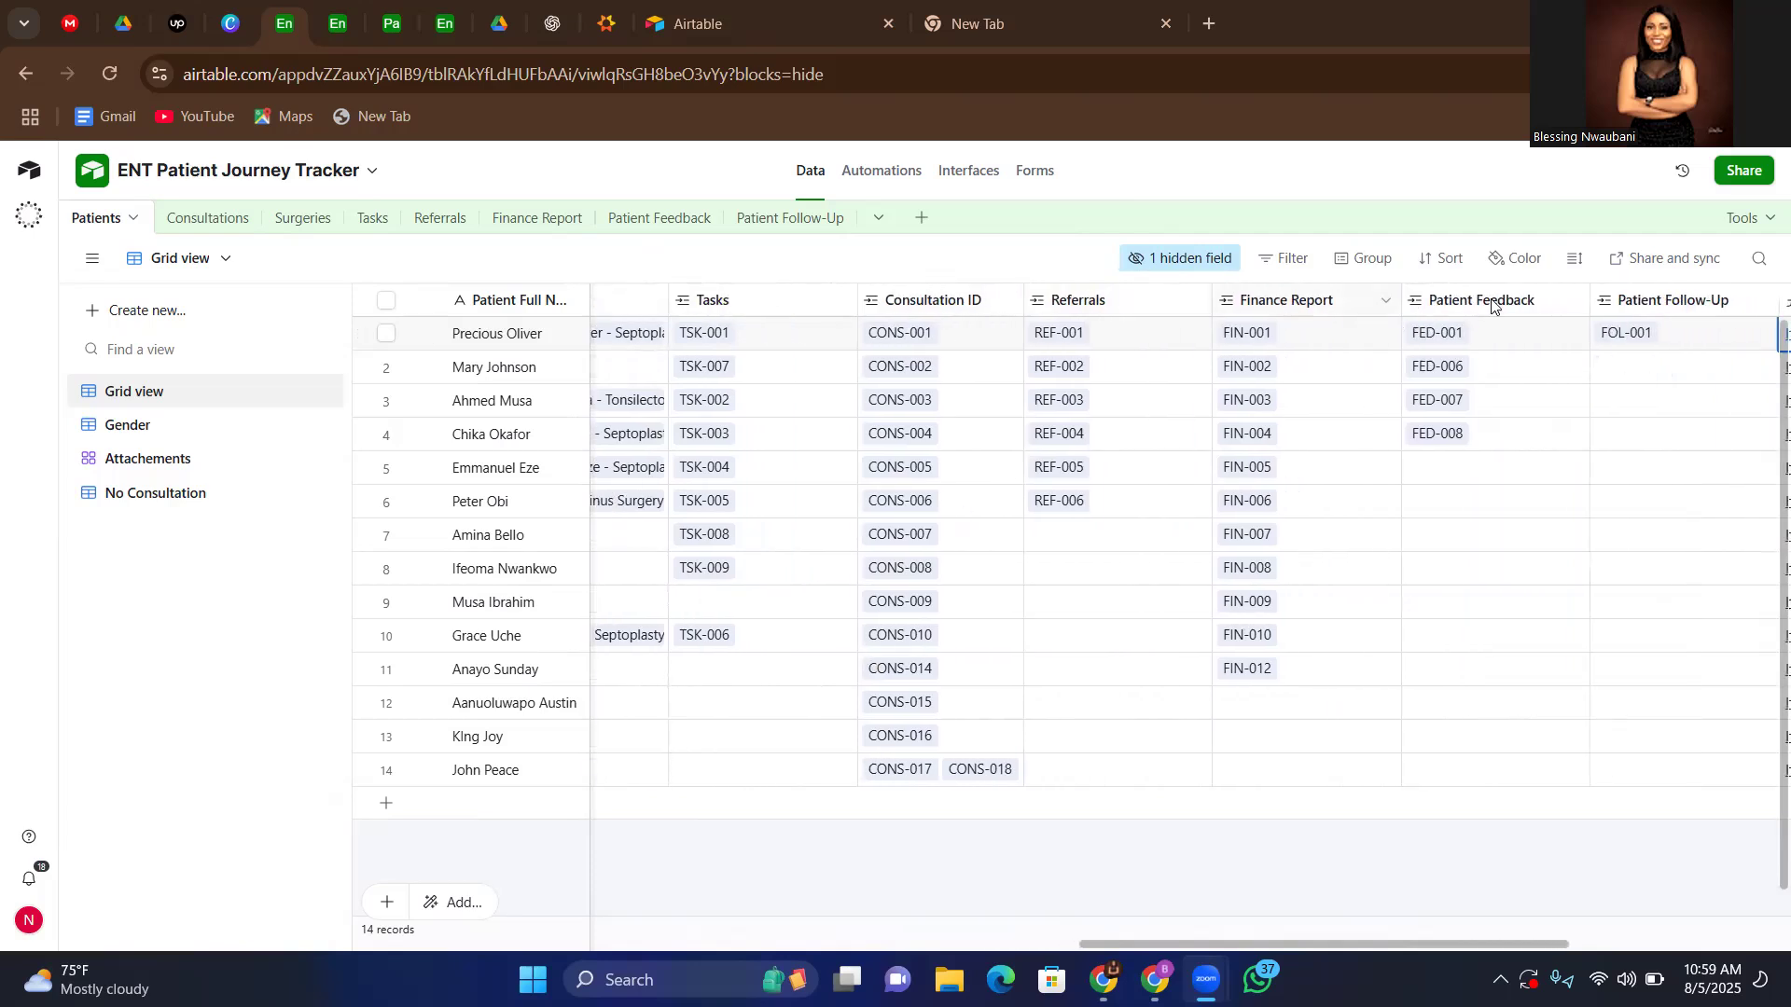
pyautogui.hscroll(4, 1551, 315)
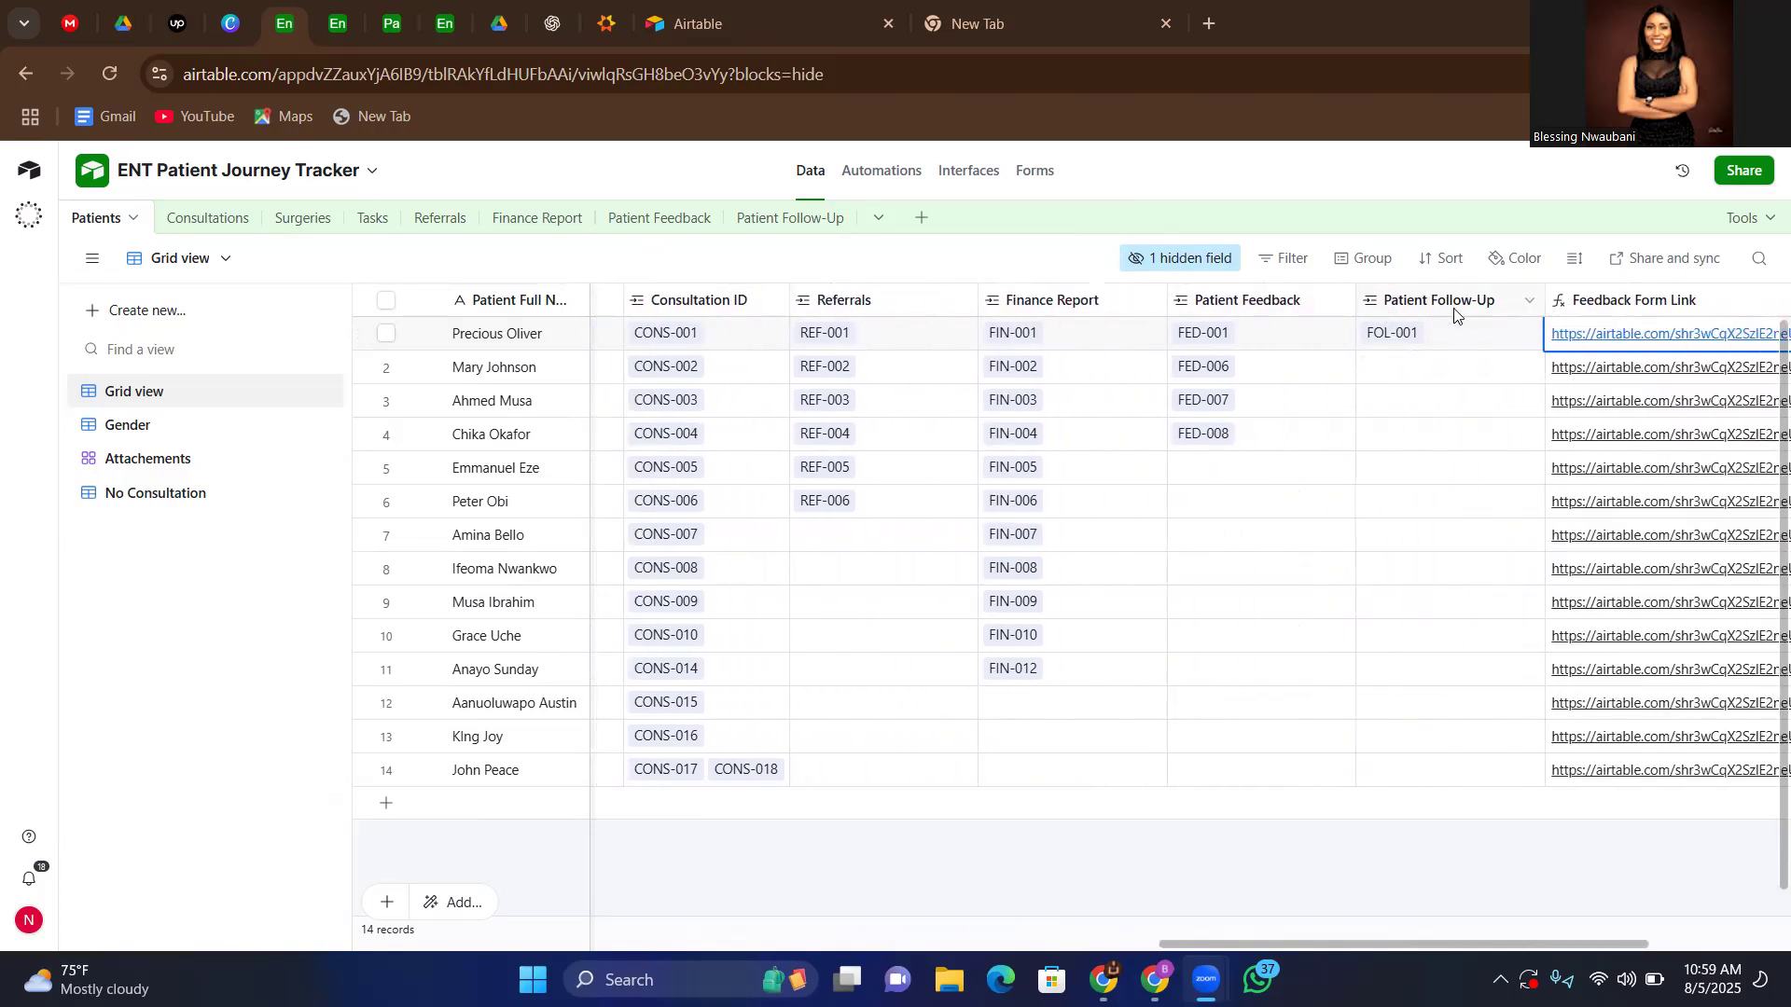
pyautogui.hscroll(6, 1455, 313)
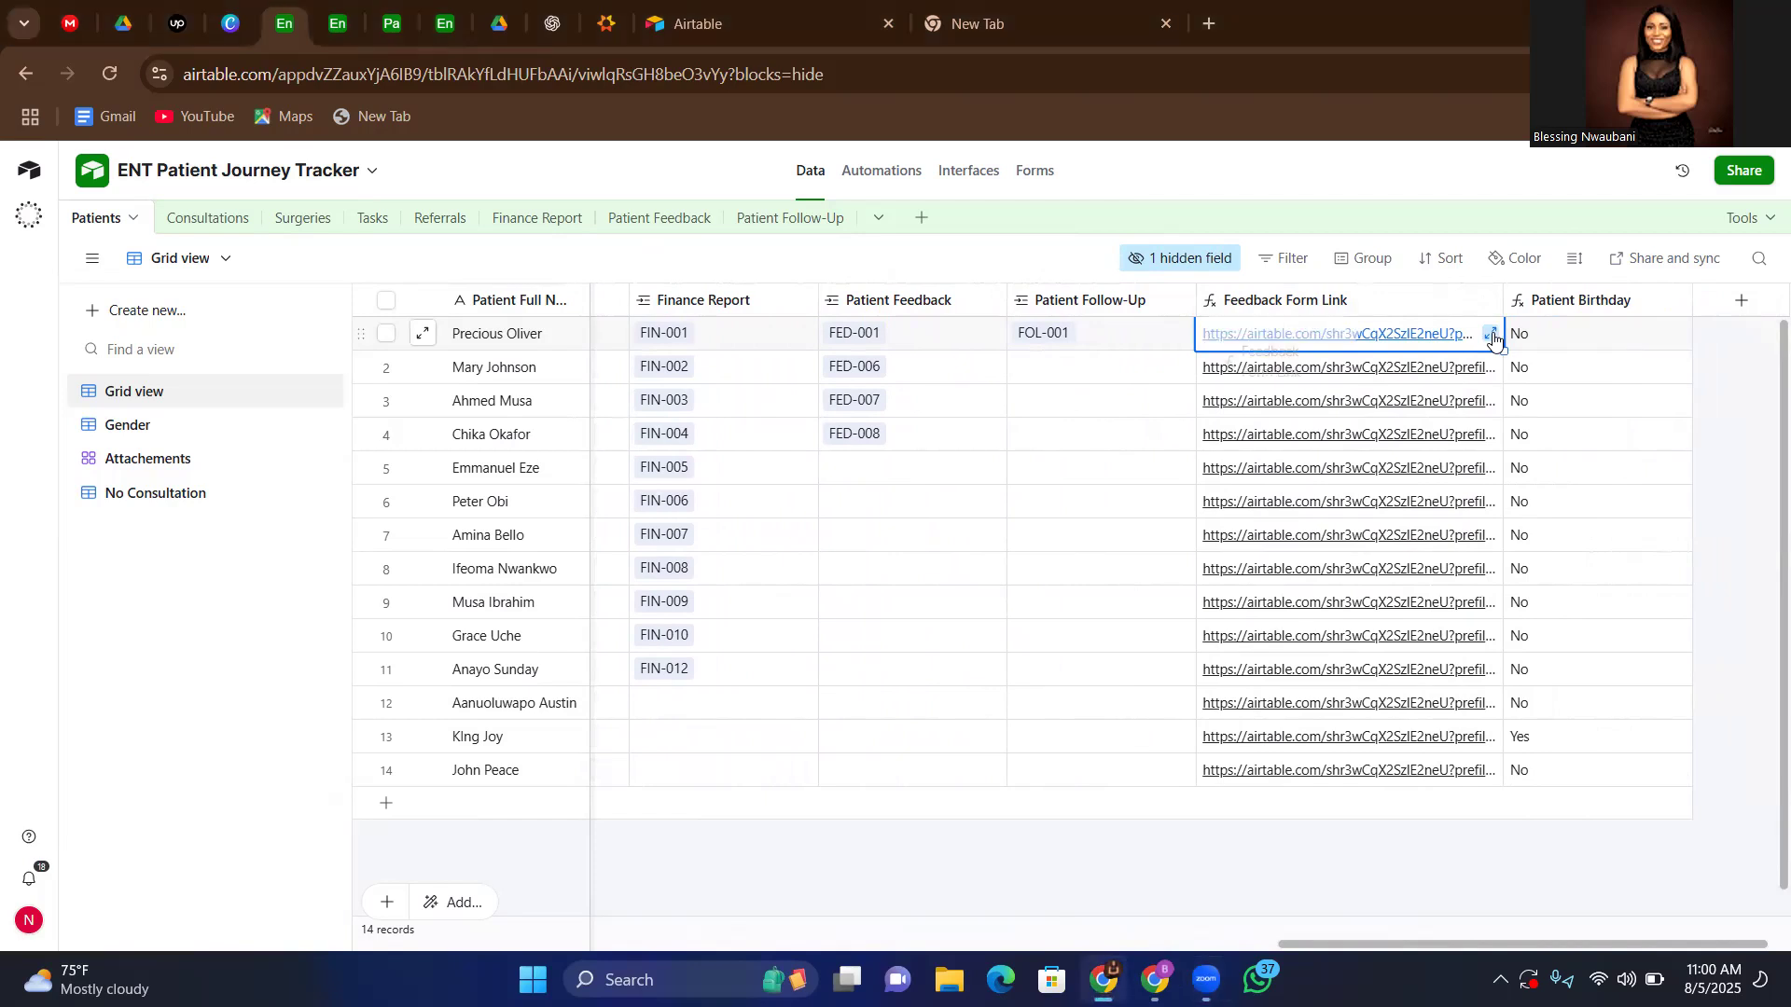
# Expand the first patient's Feedback Form Link to read the full URL, then close it and look back over the table
pyautogui.click(1491, 334)
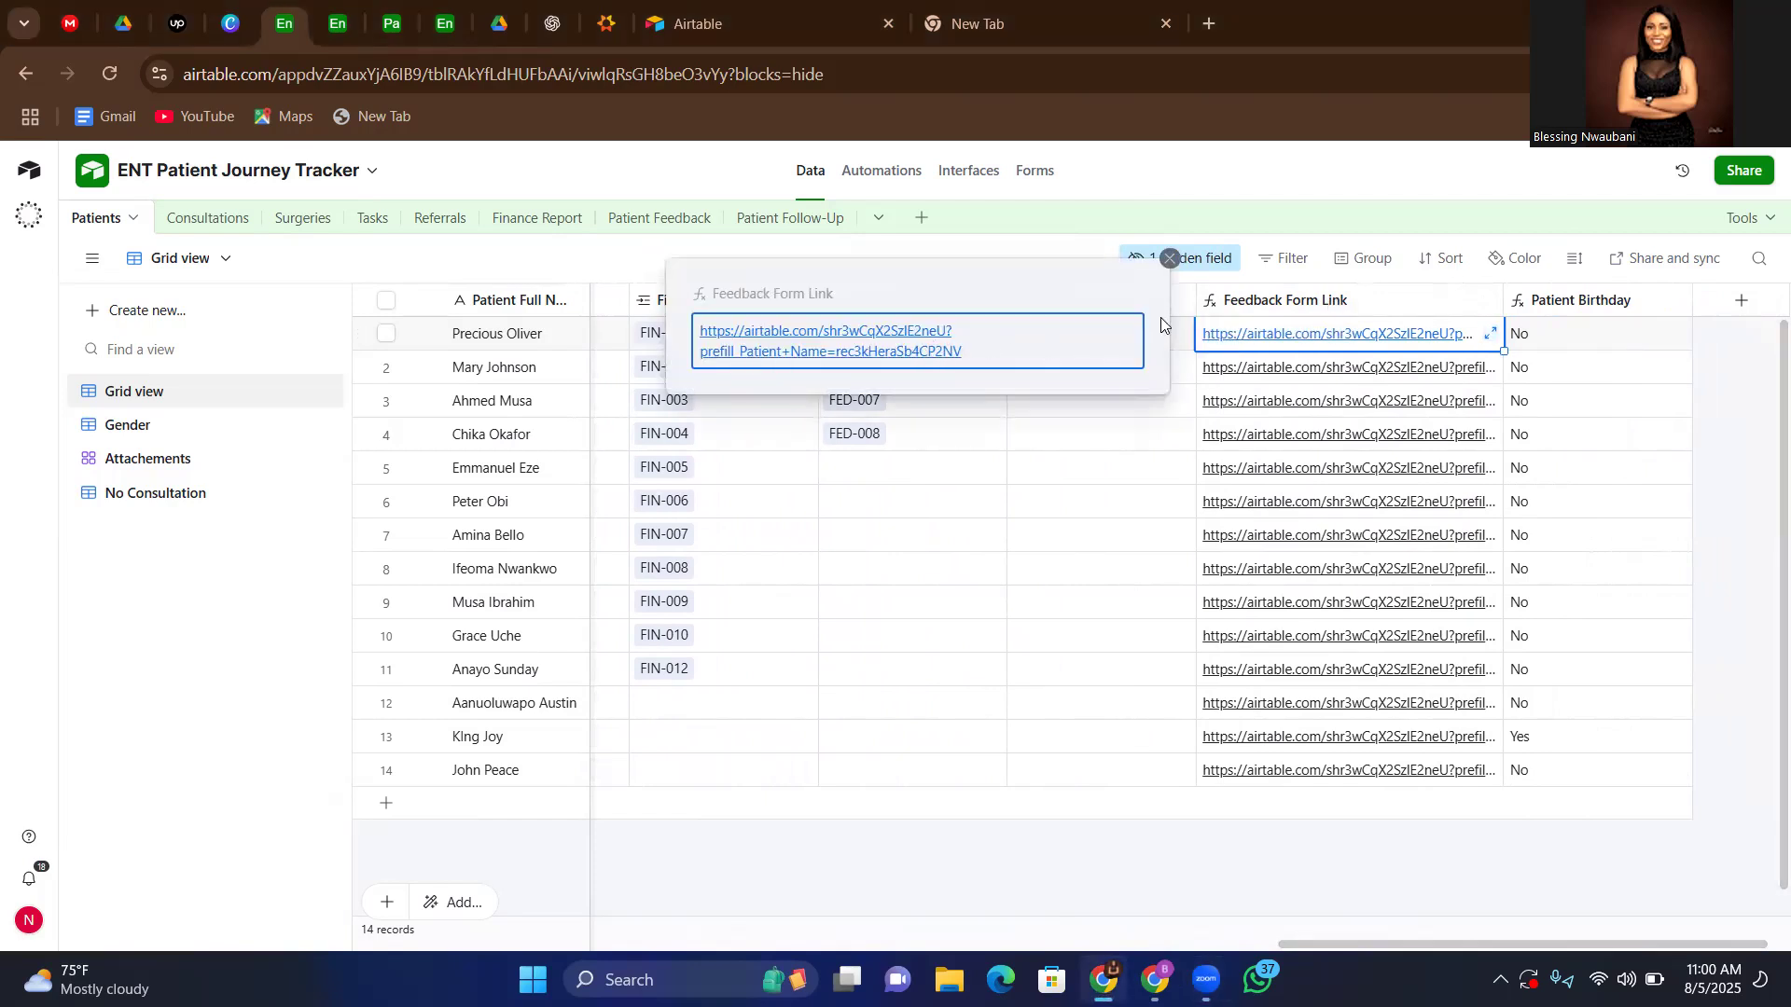
pyautogui.click(1172, 262)
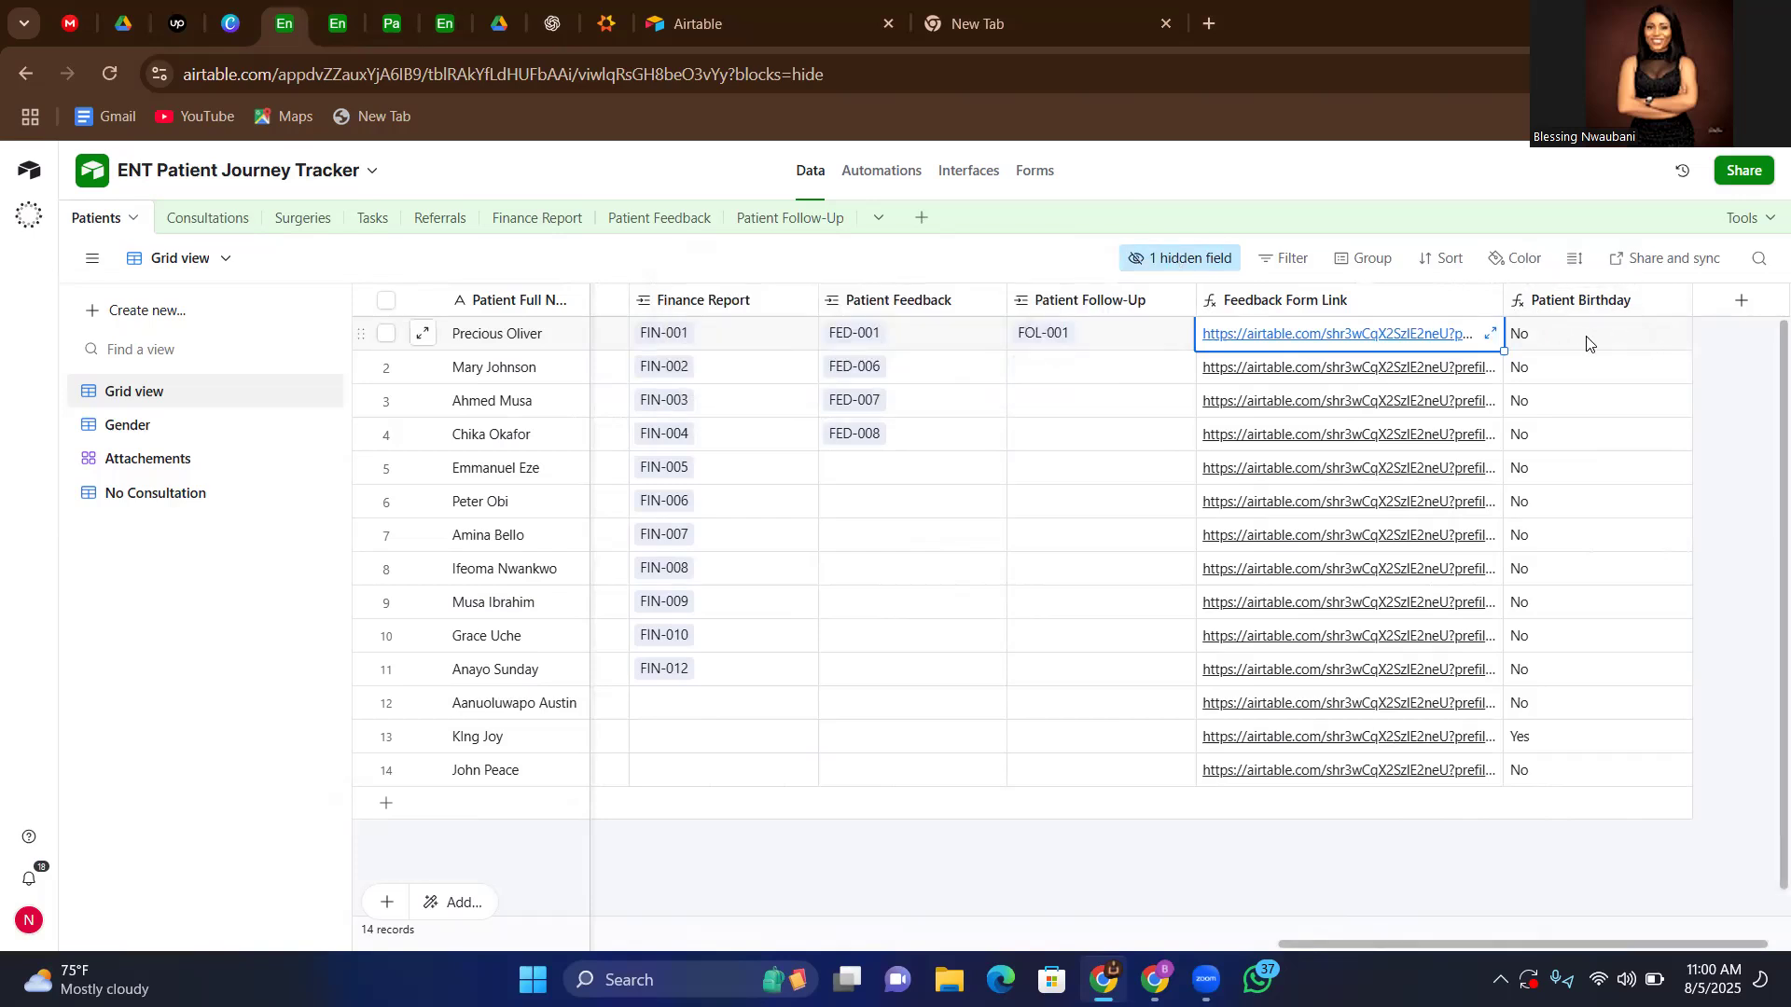
pyautogui.scroll(-1, 1614, 513)
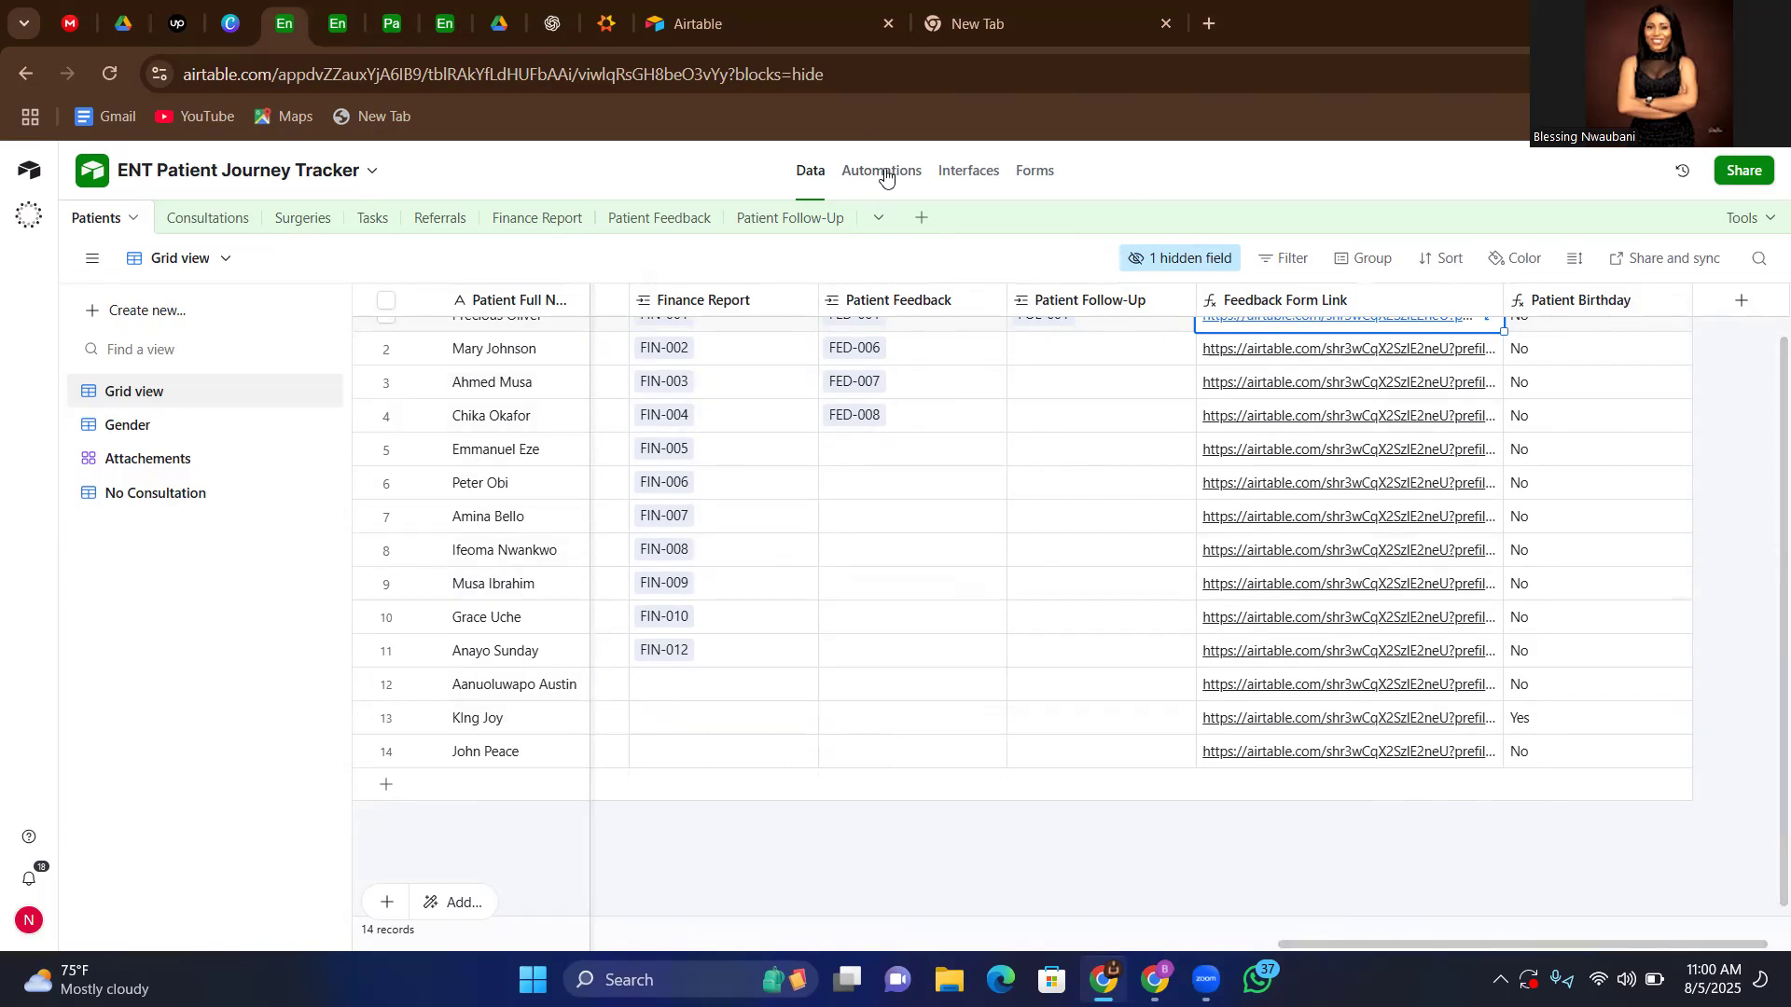
pyautogui.hscroll(-10, 839, 591)
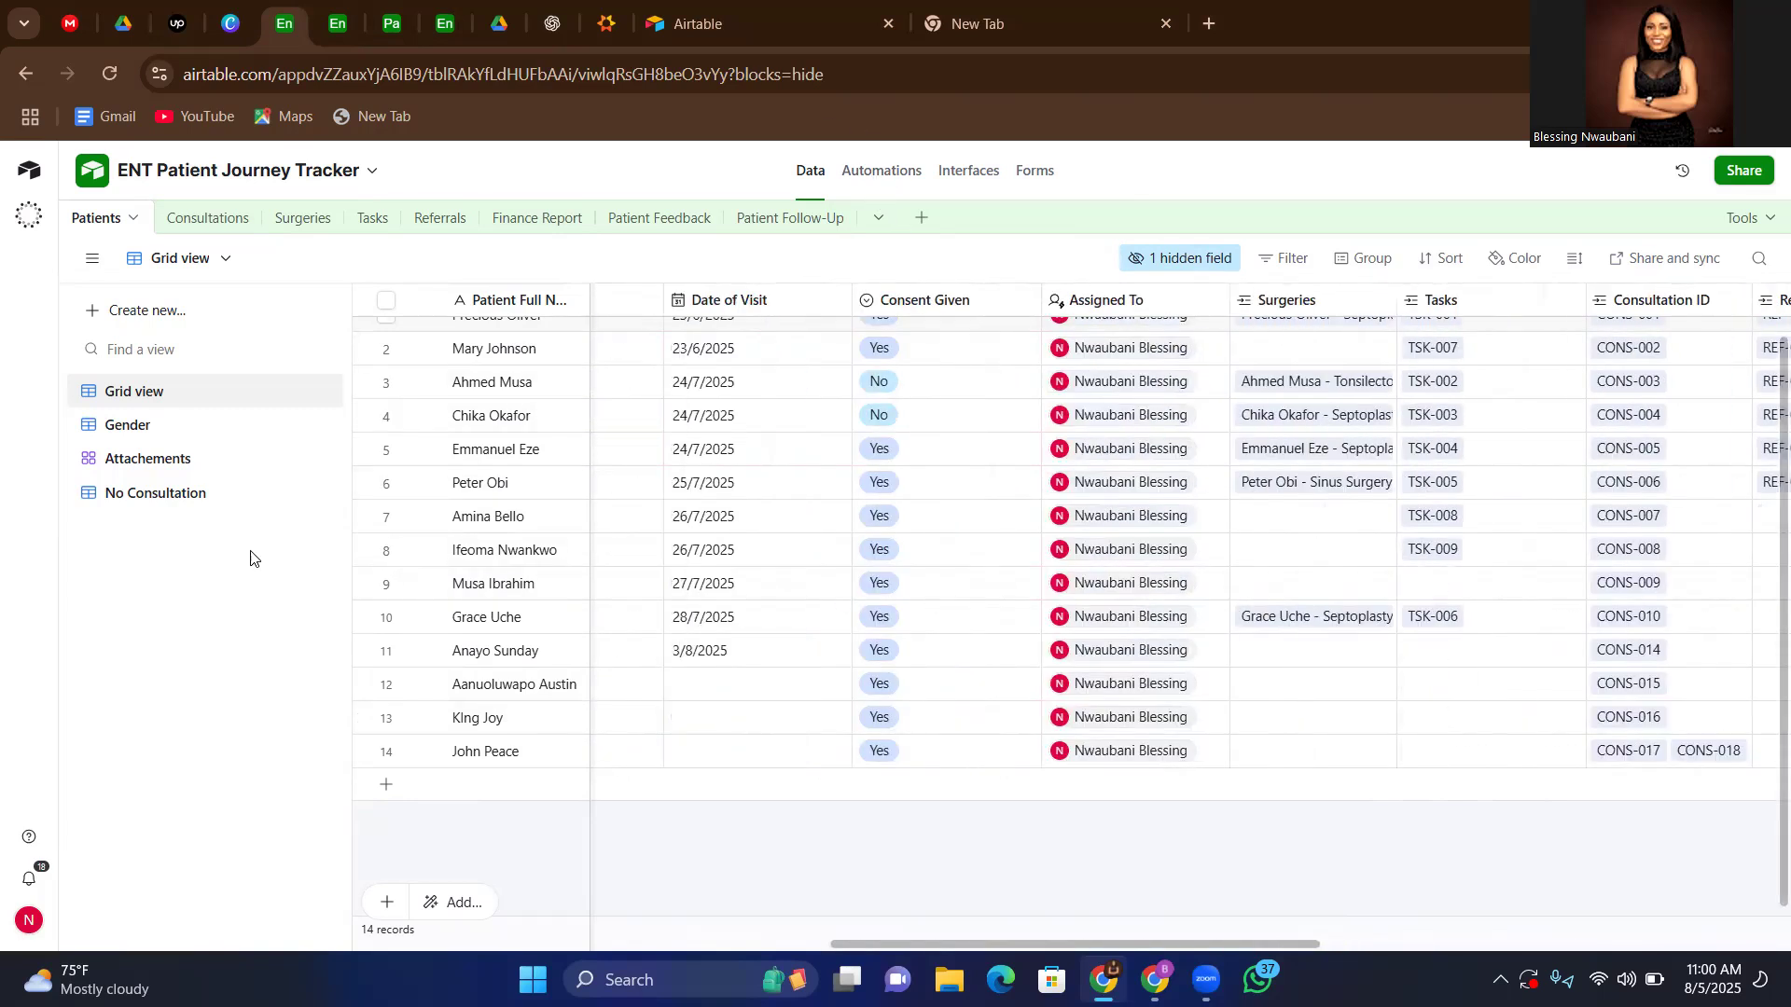
# Review the Patients table's Gender view and its Attachements gallery view
pyautogui.click(138, 434)
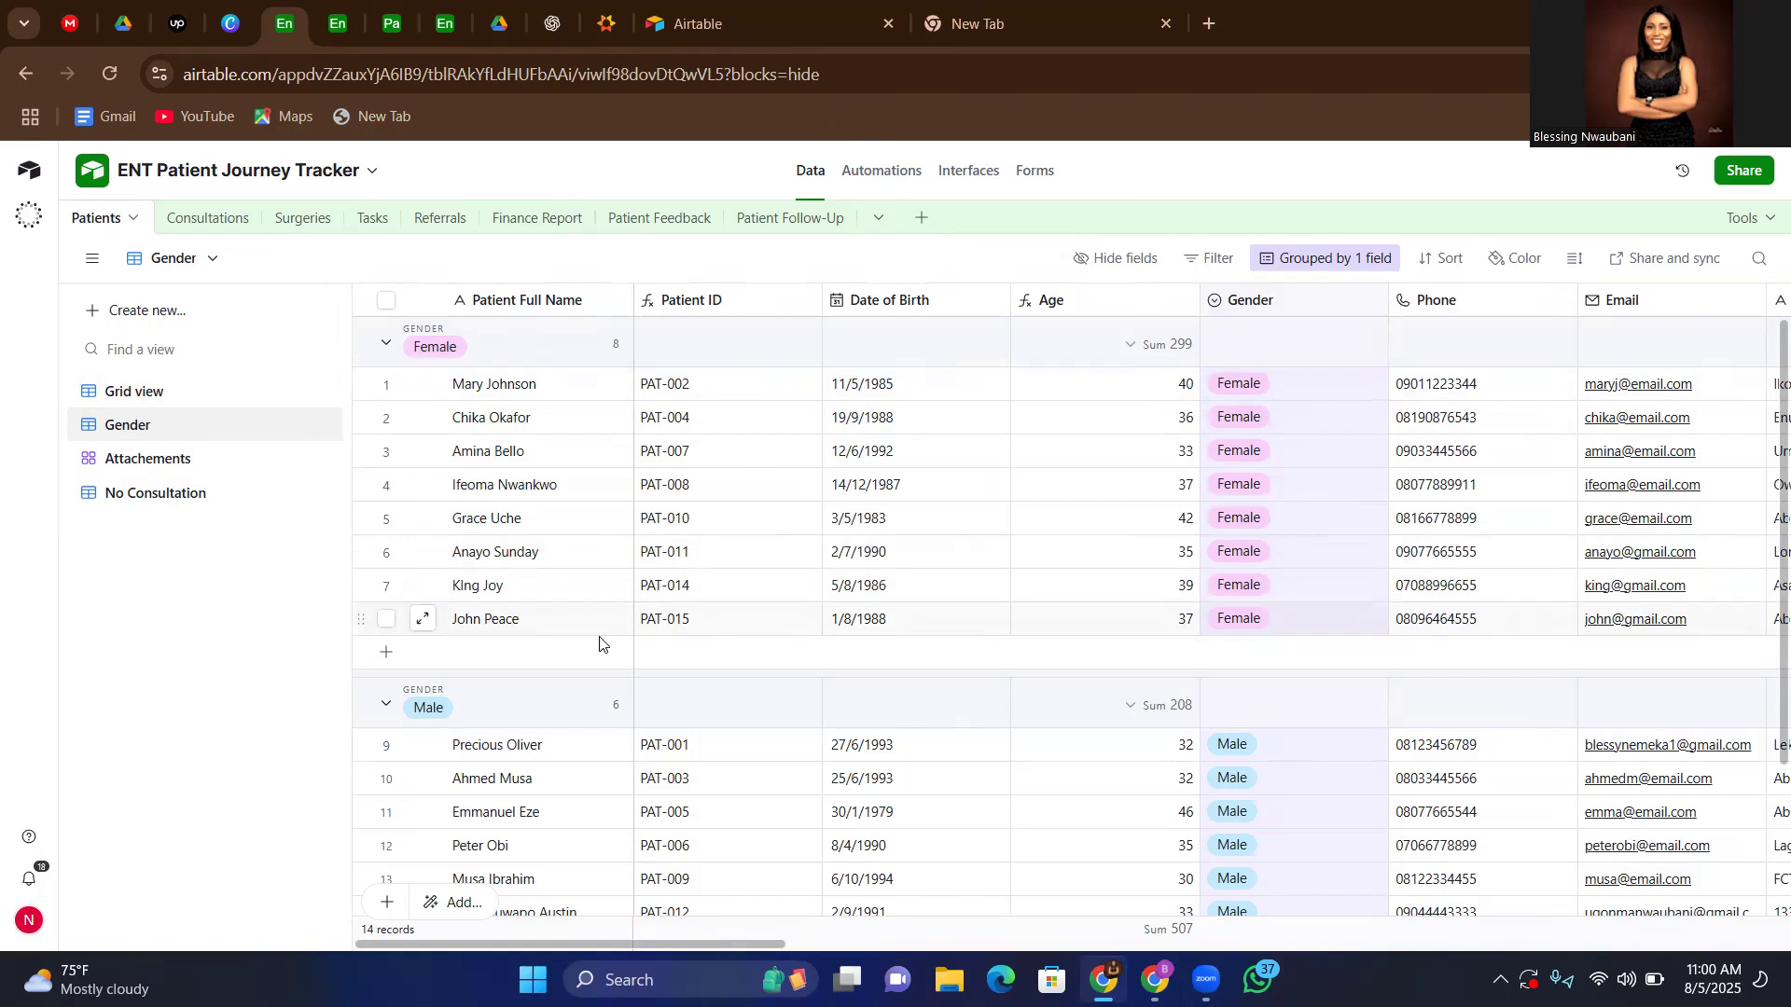
pyautogui.scroll(-1, 600, 644)
pyautogui.click(150, 461)
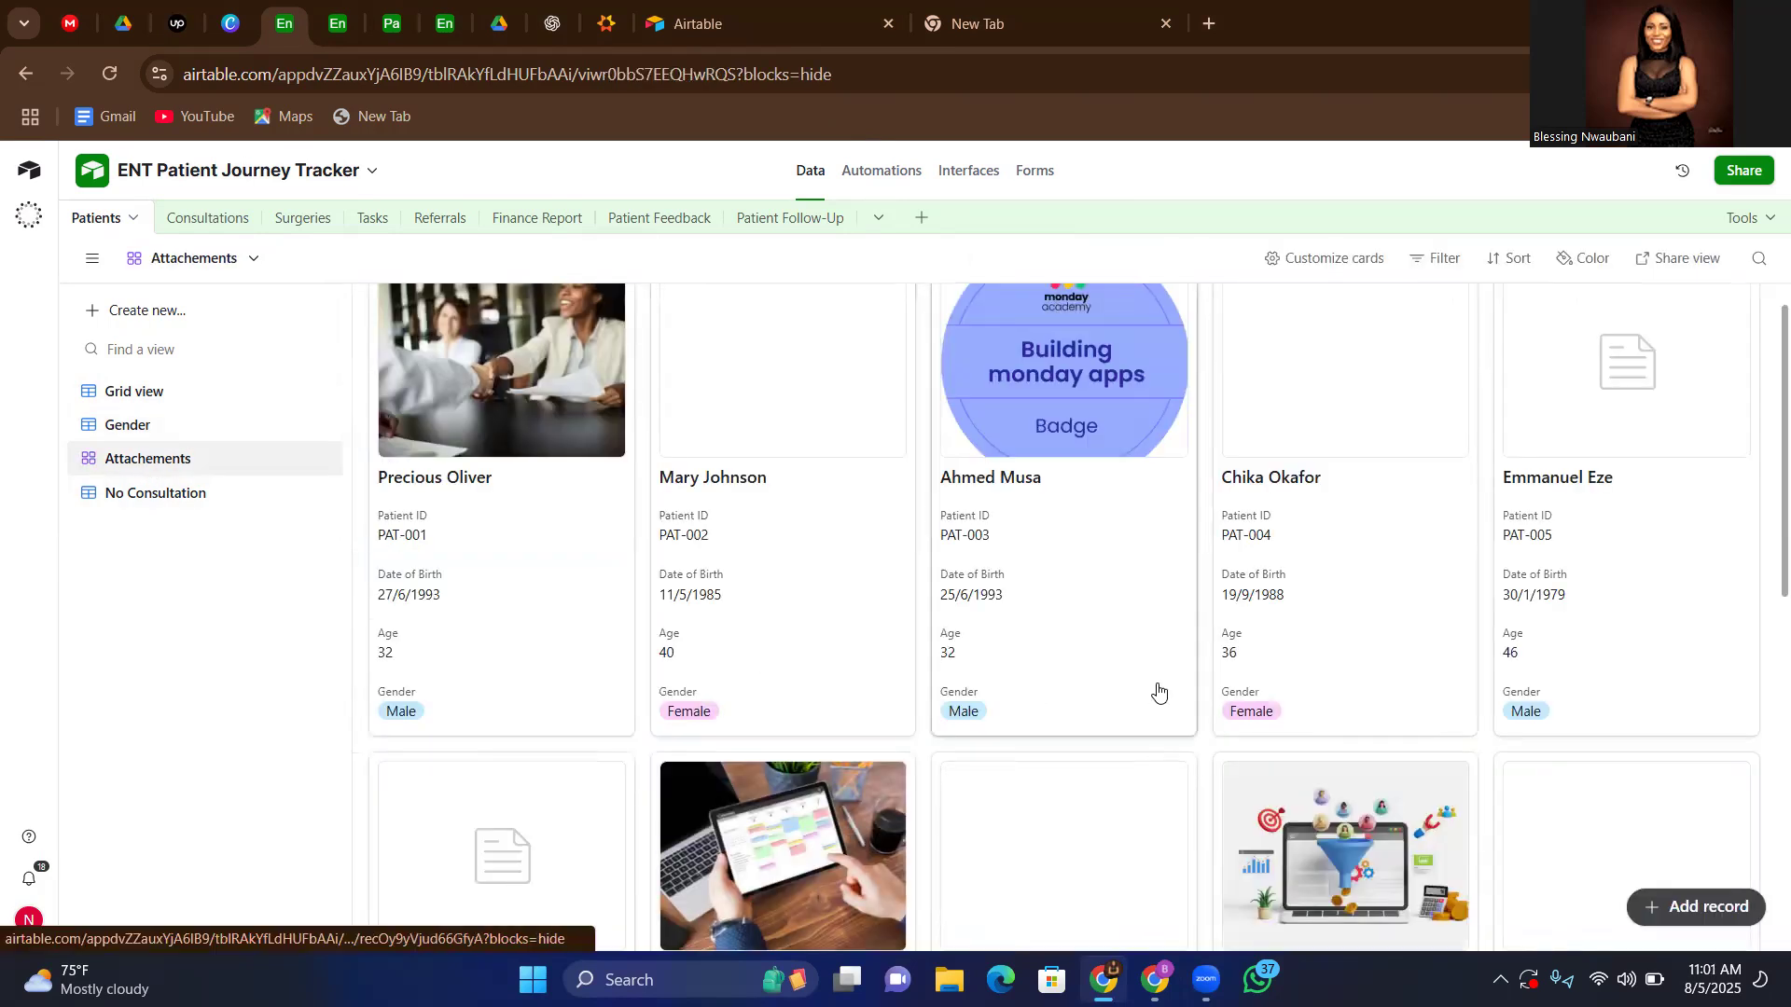
pyautogui.scroll(-2, 1157, 690)
pyautogui.scroll(3, 1156, 683)
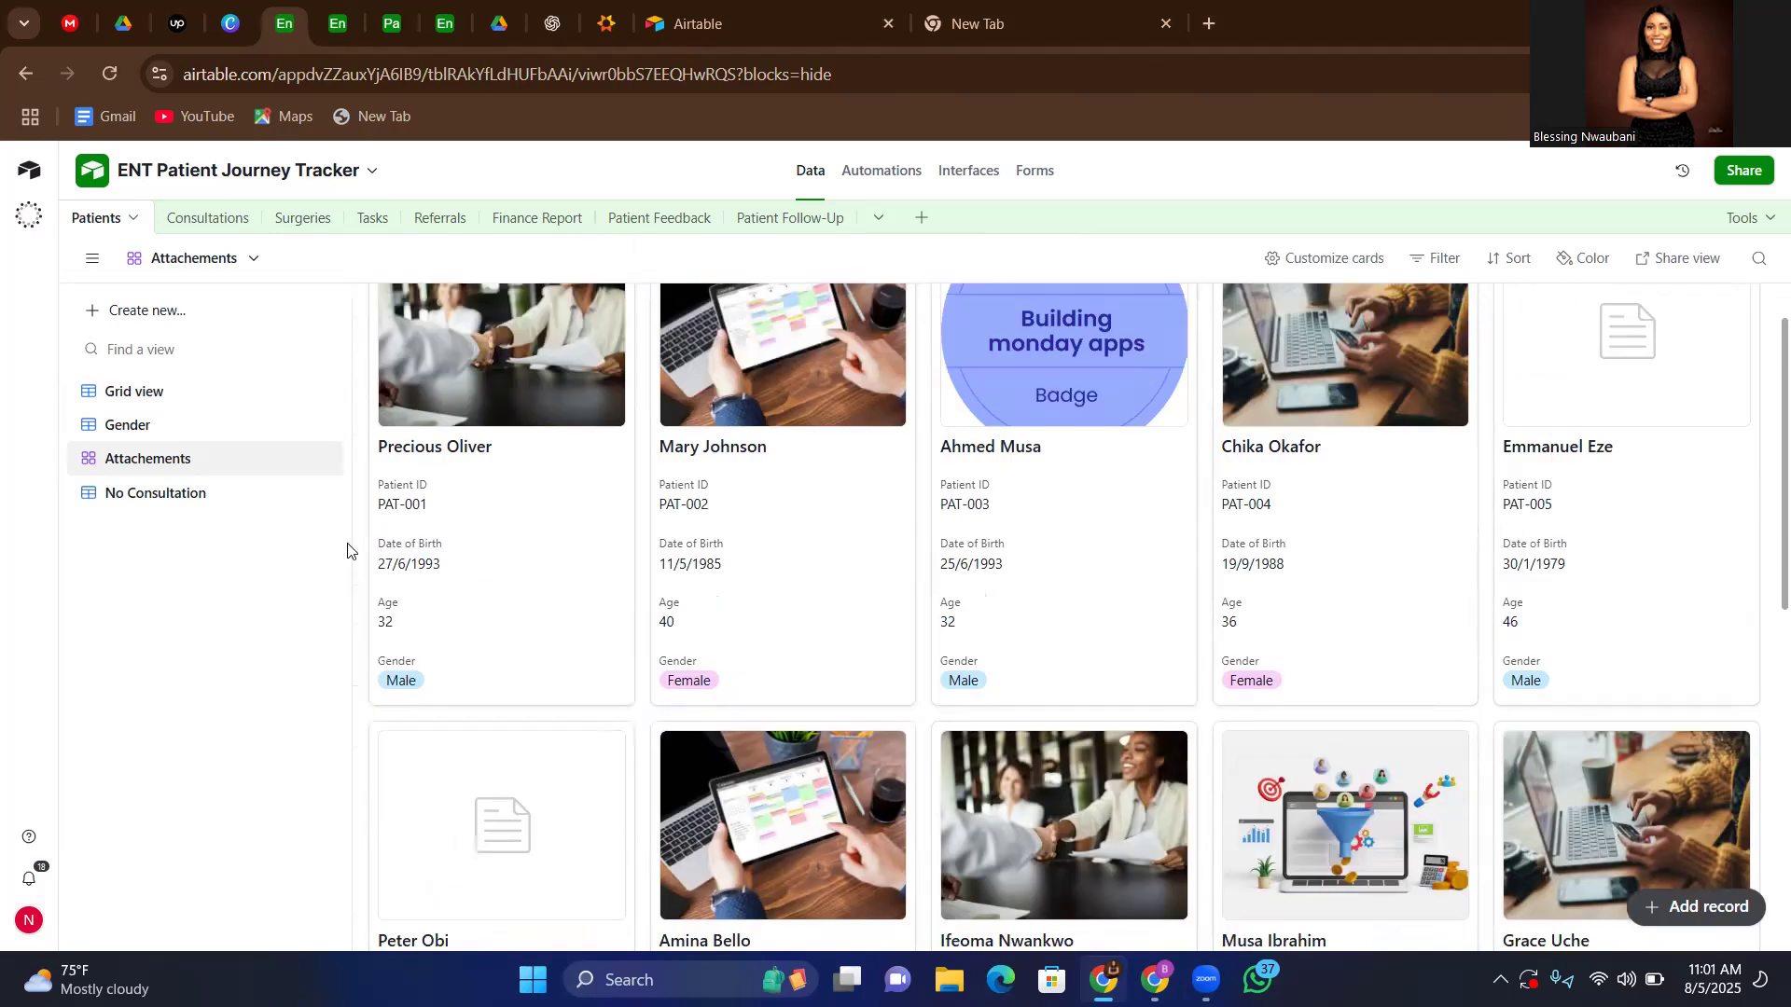
# Check the Patients table's No Consultation view and its fields
pyautogui.click(155, 494)
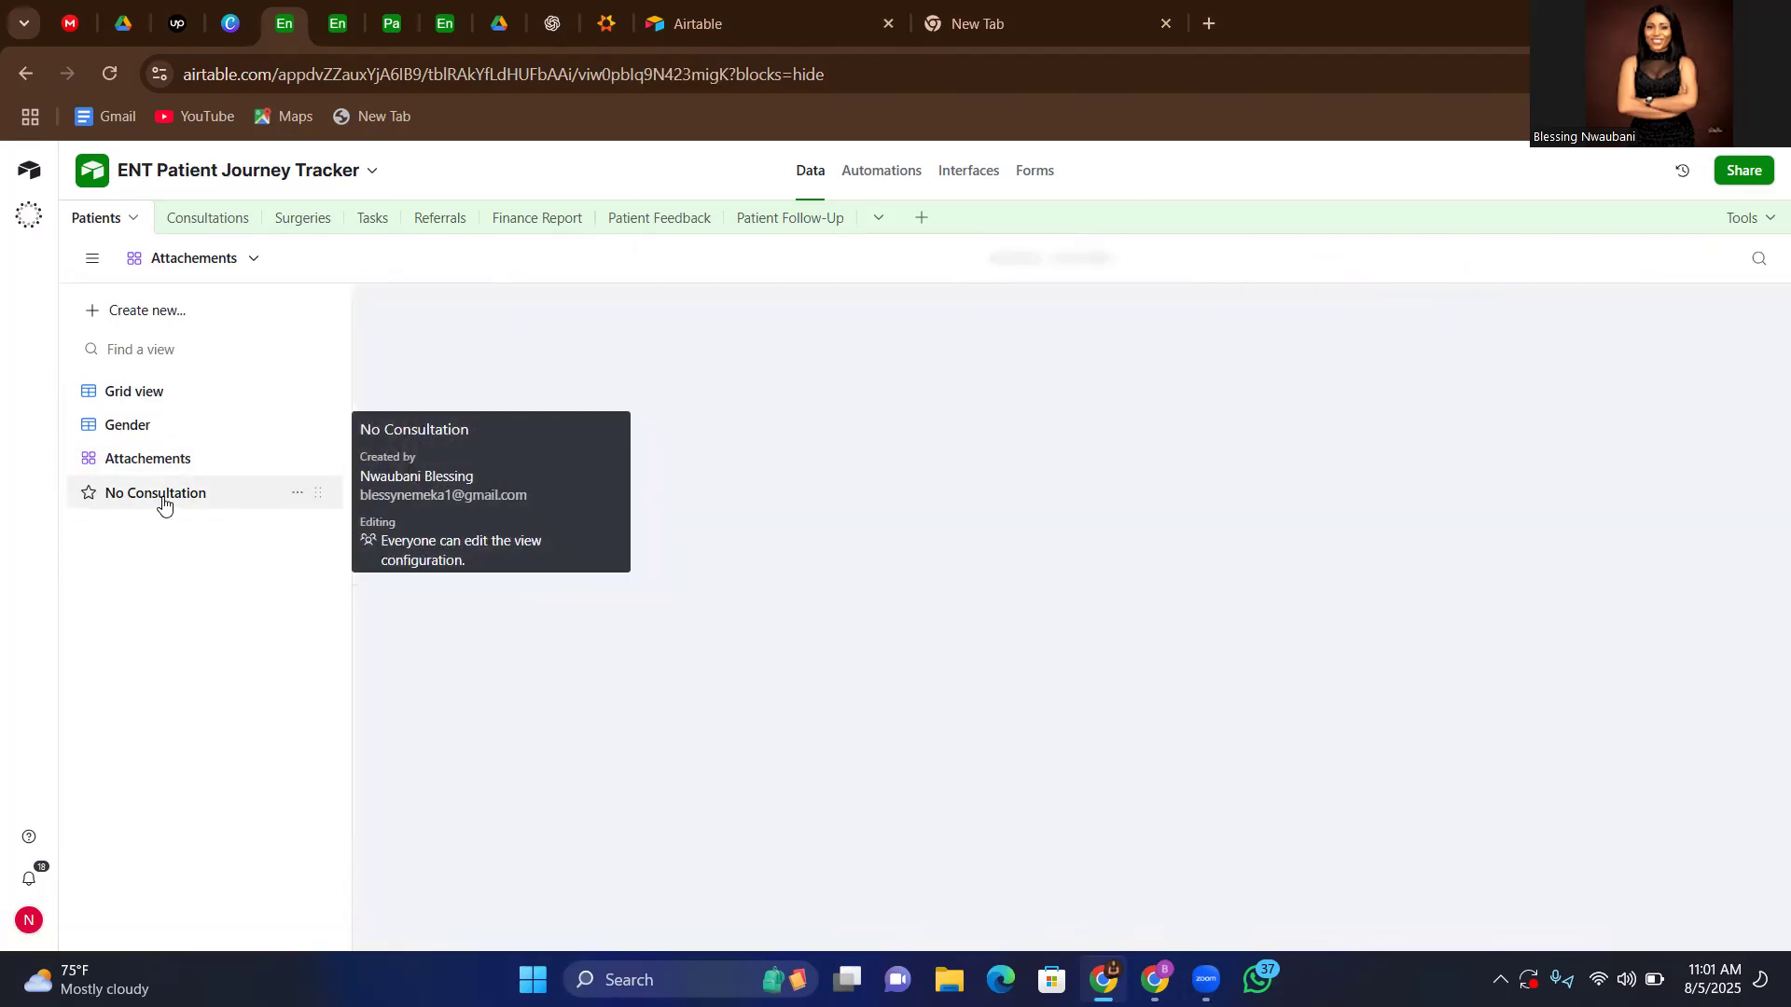
pyautogui.hscroll(5, 786, 595)
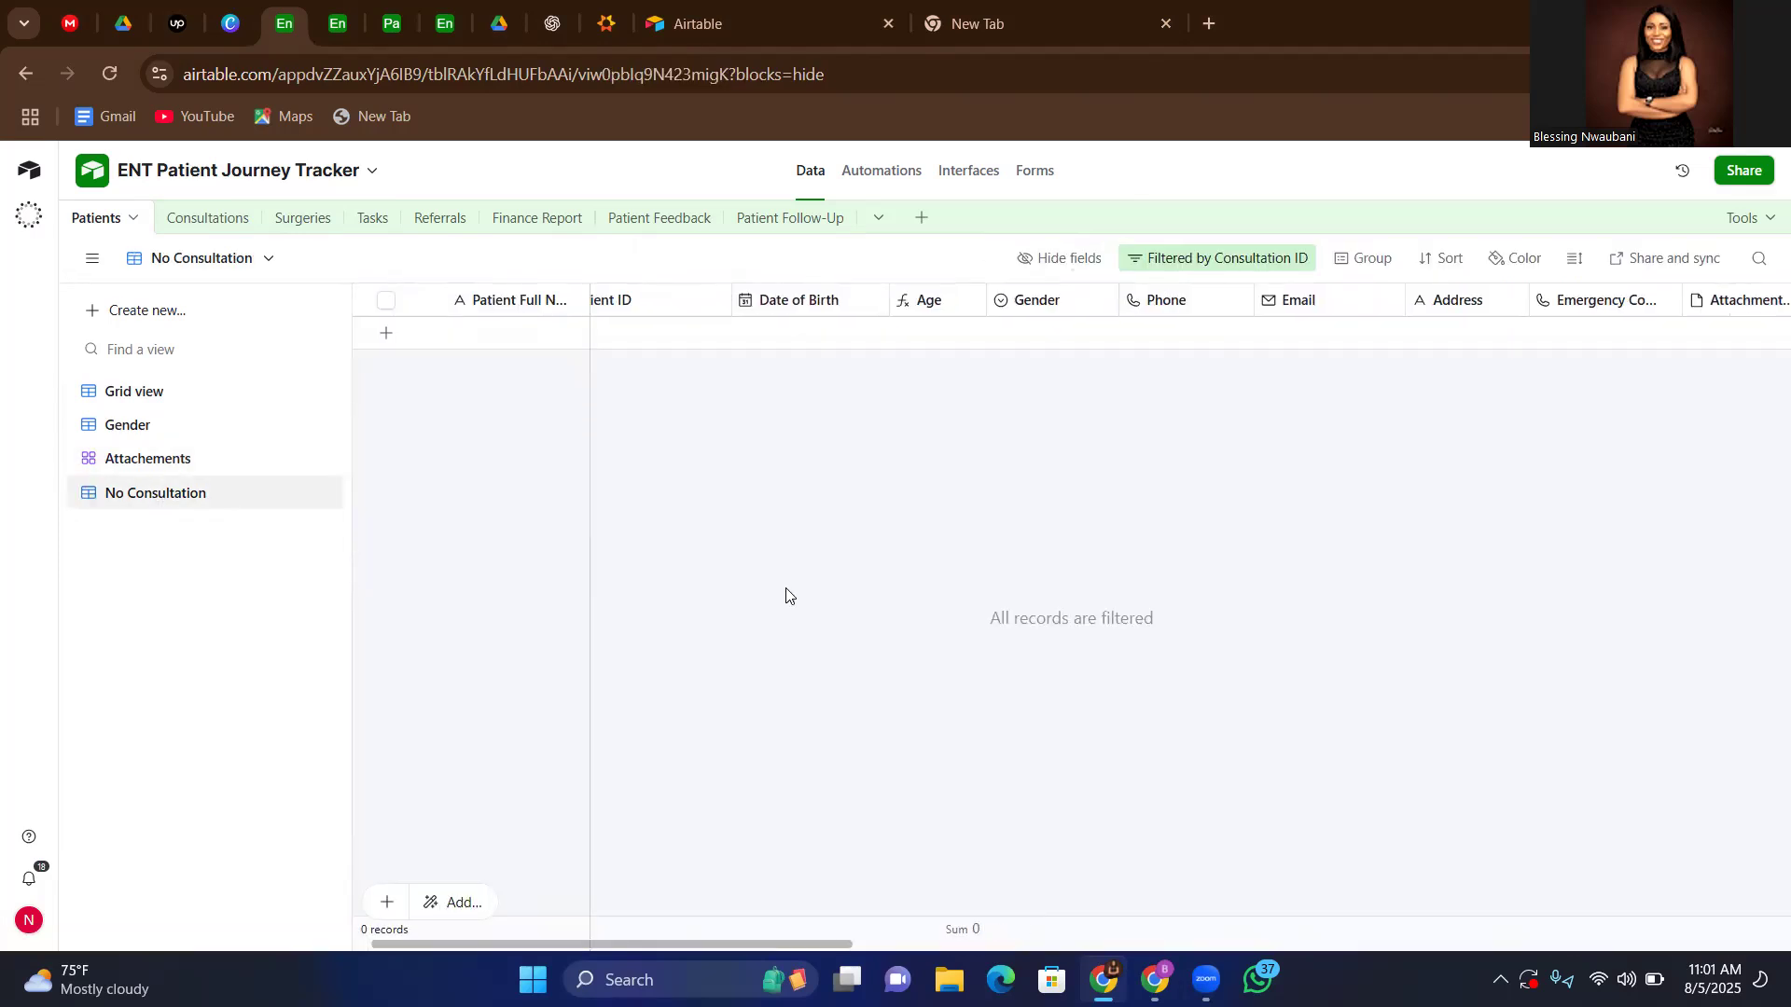
pyautogui.hscroll(-5, 786, 595)
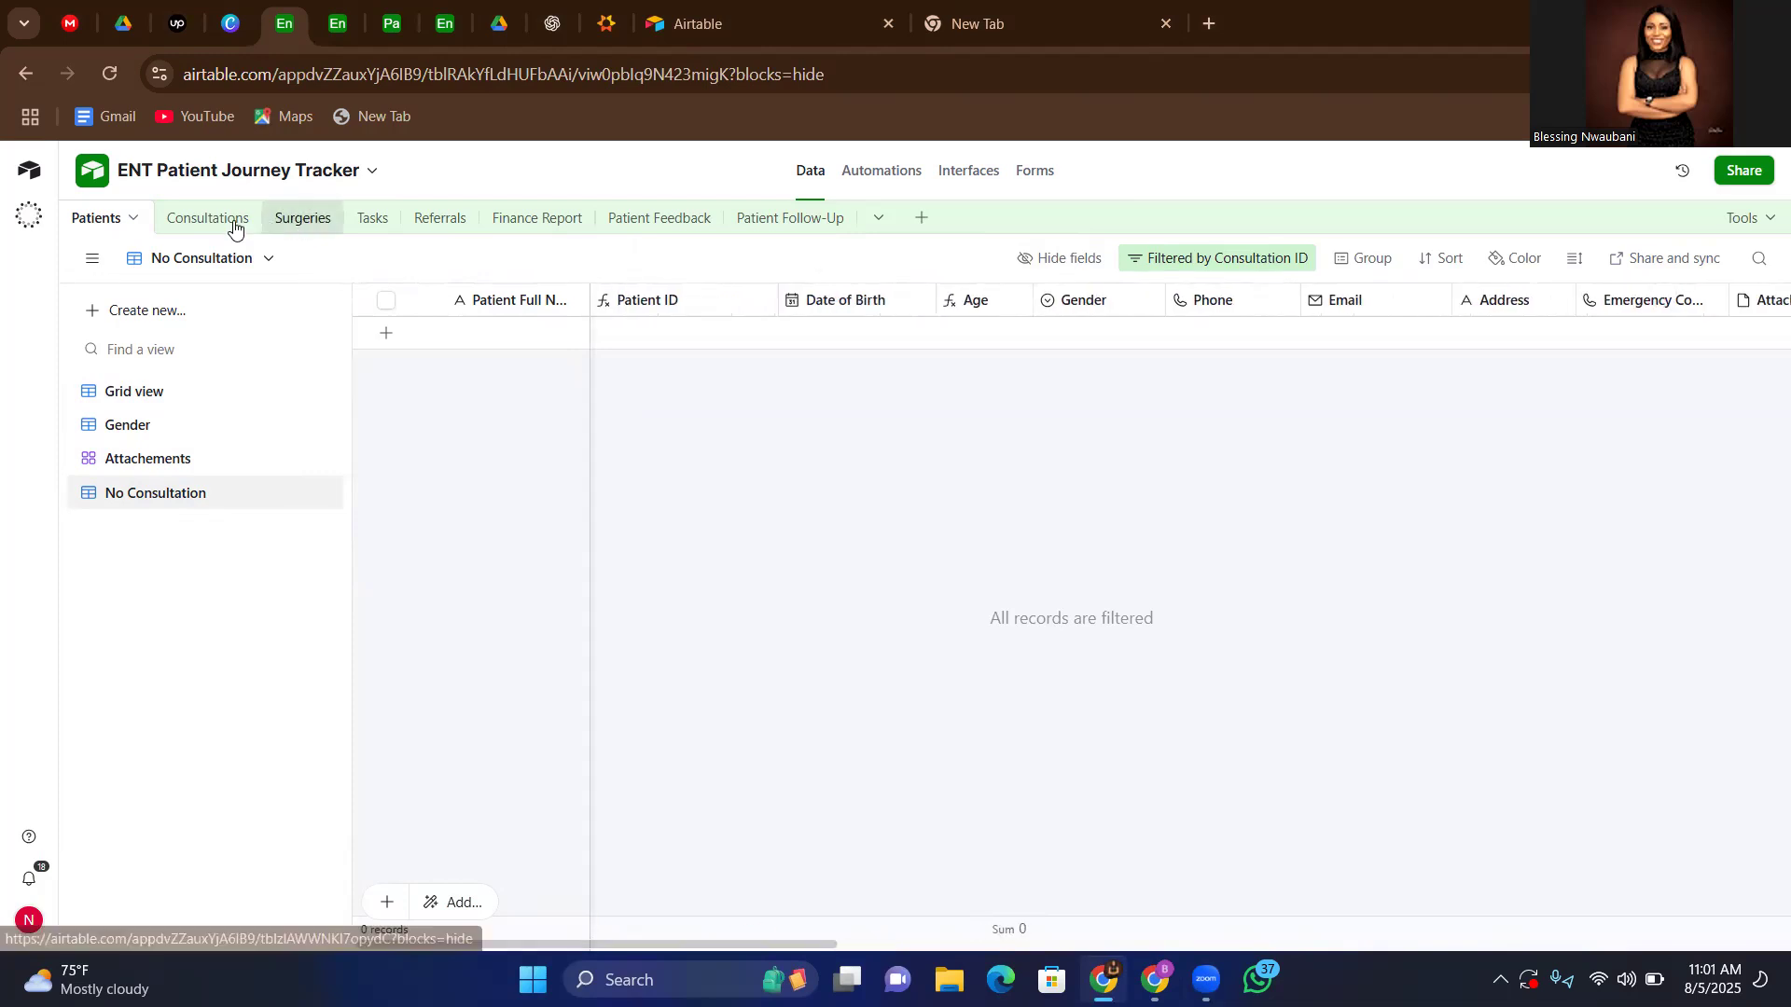
# Examine the Consultations table's grid fields, from patient and dates through clinical notes to Amount Paid, Tasks and Finance Report
pyautogui.click(207, 220)
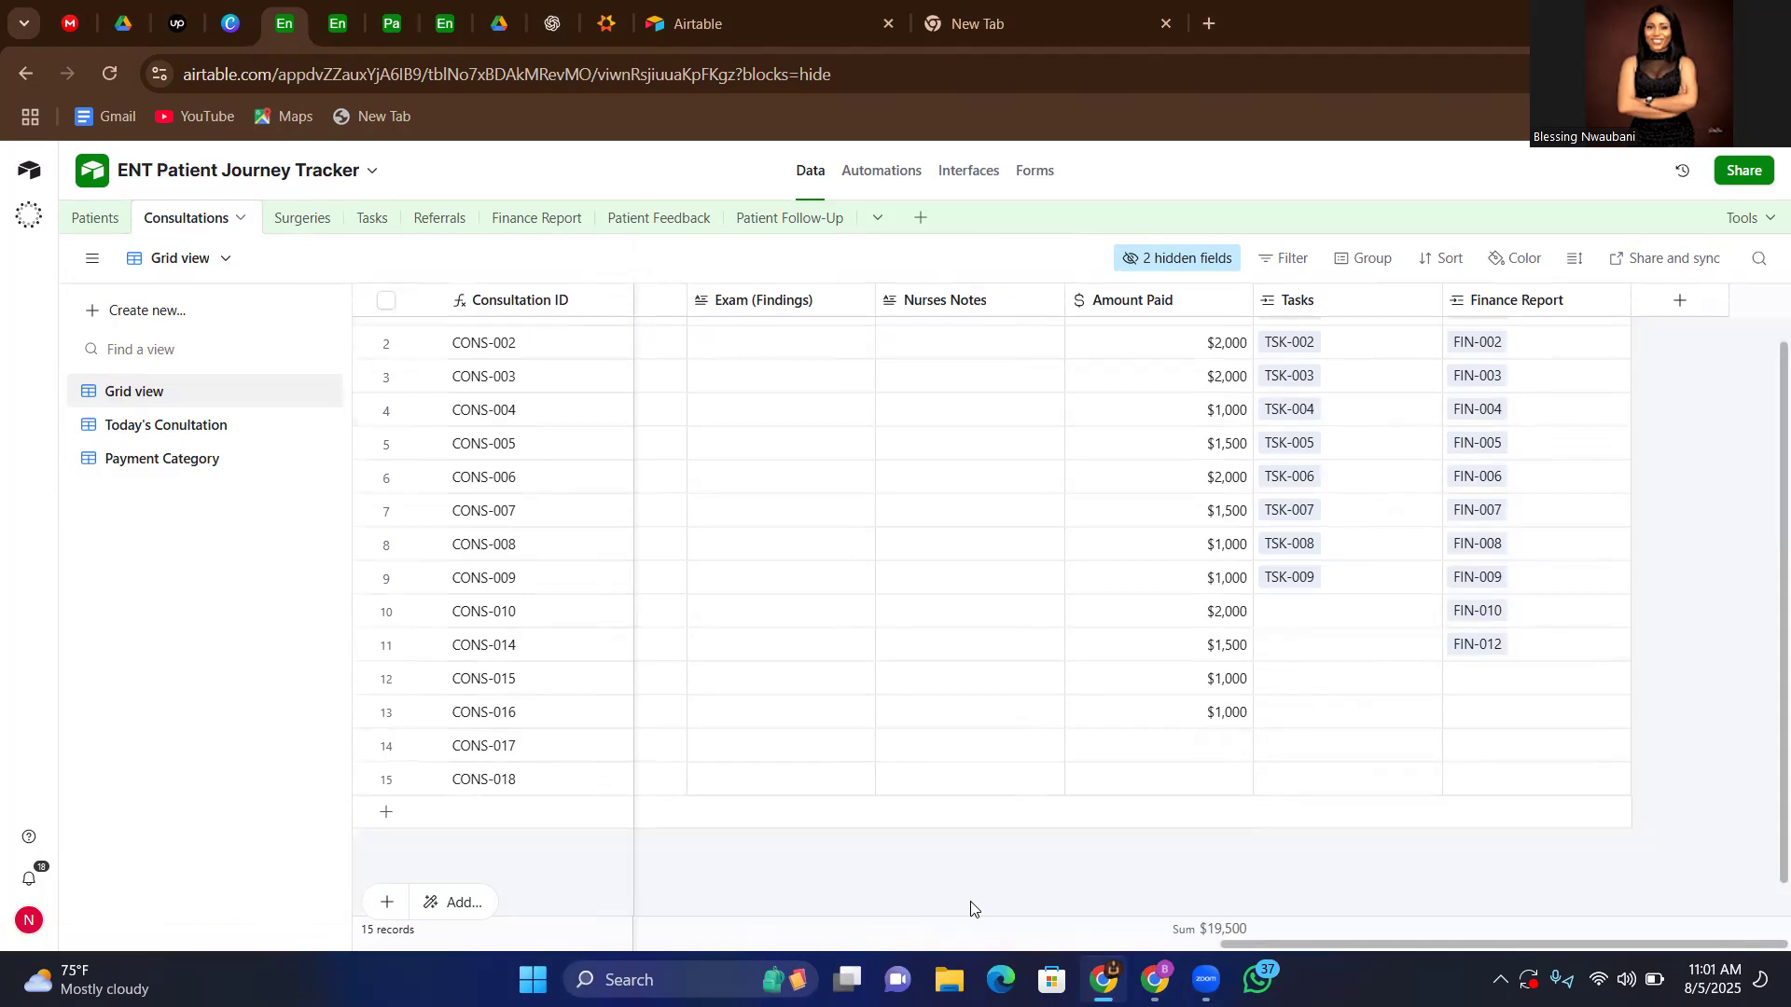
pyautogui.hscroll(-10, 971, 909)
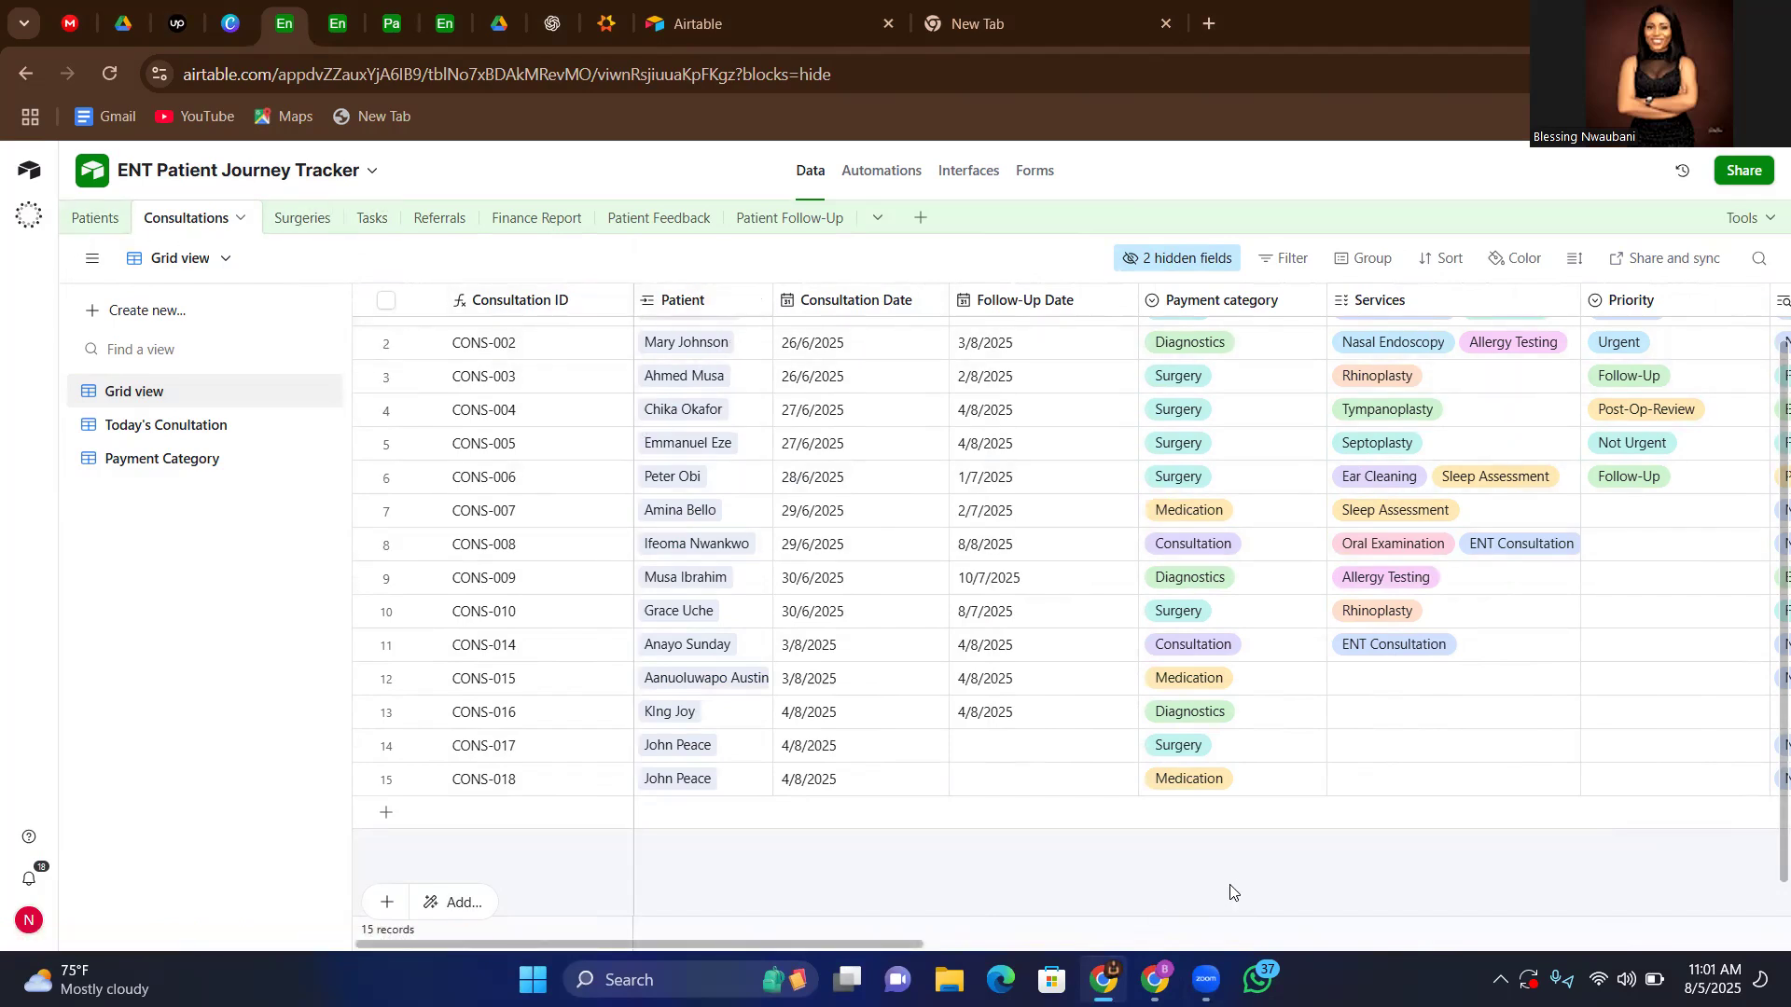
pyautogui.hscroll(6, 1238, 890)
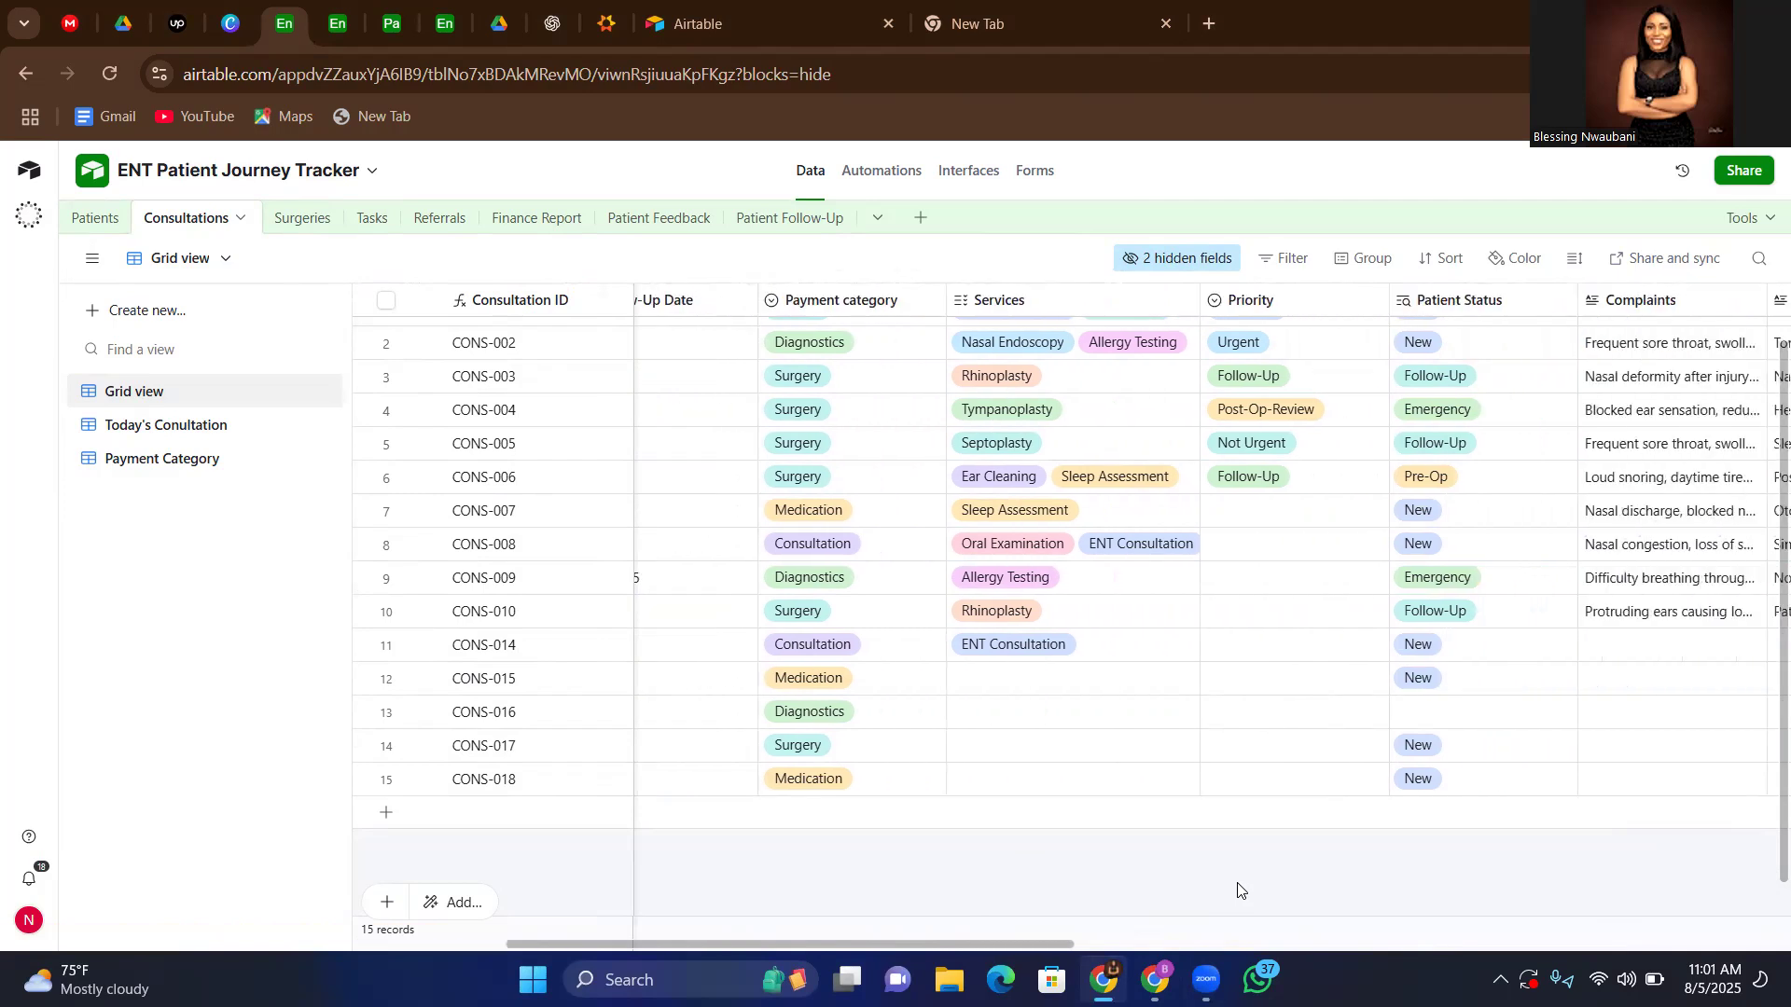
pyautogui.hscroll(5, 1239, 889)
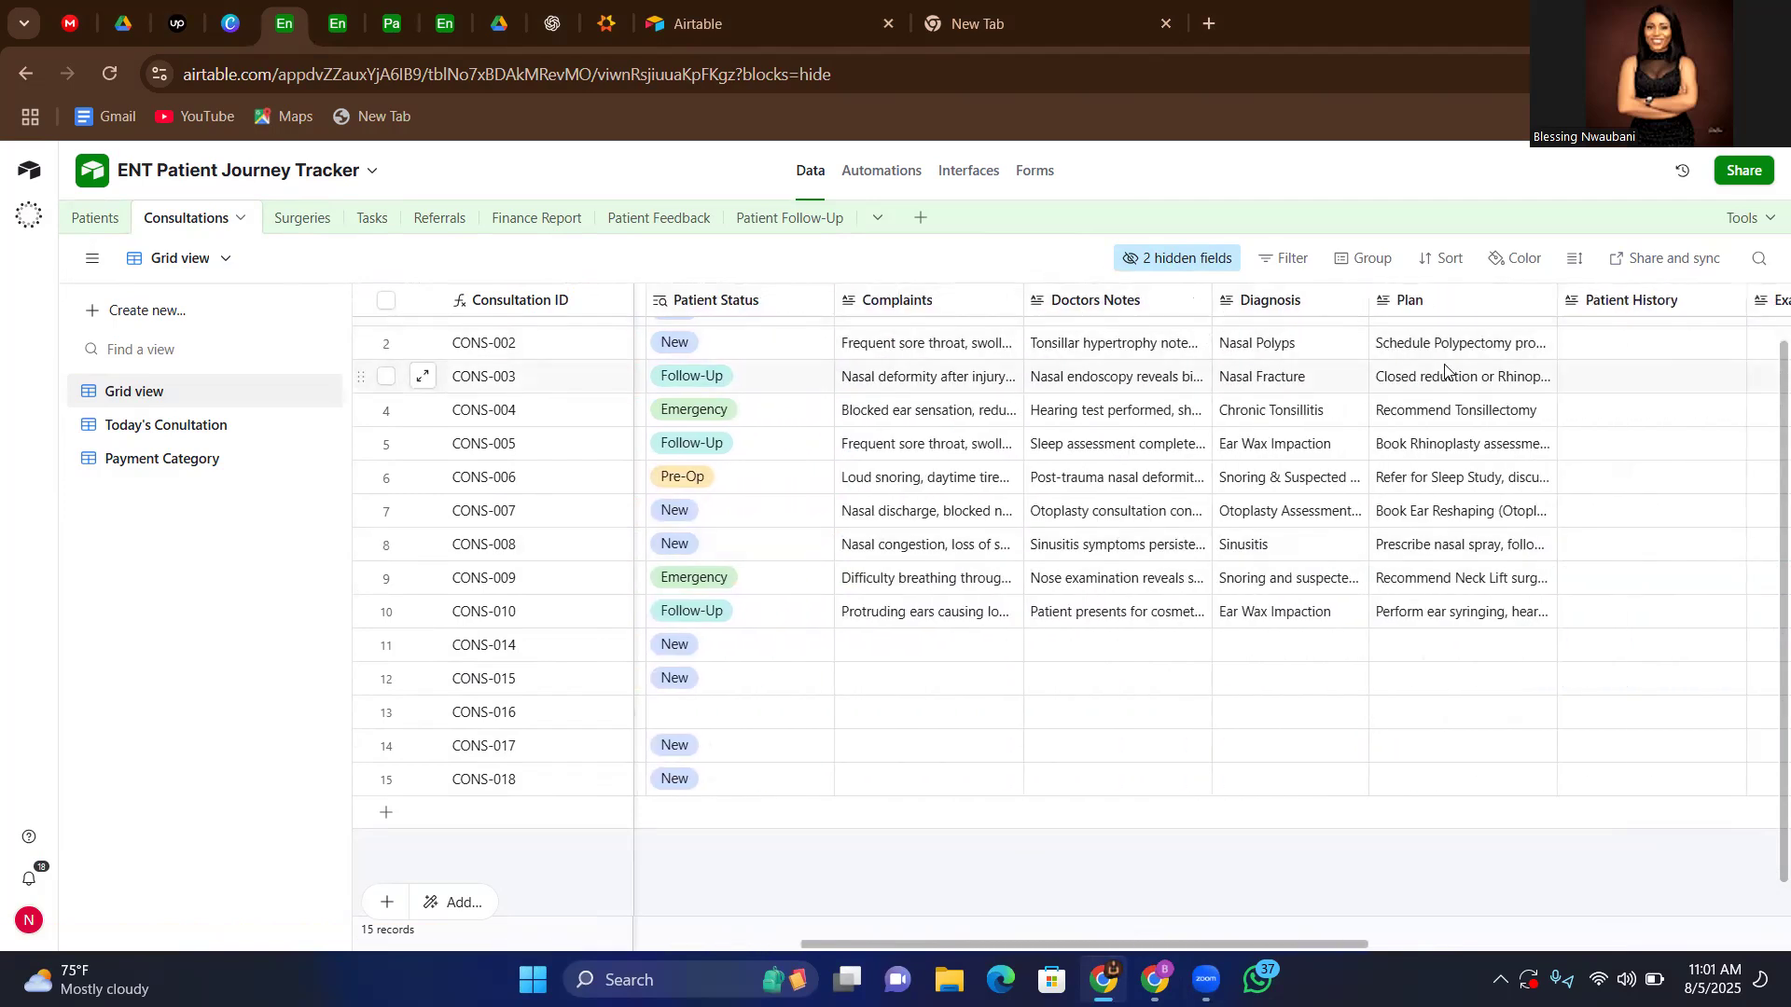
pyautogui.hscroll(7, 1445, 370)
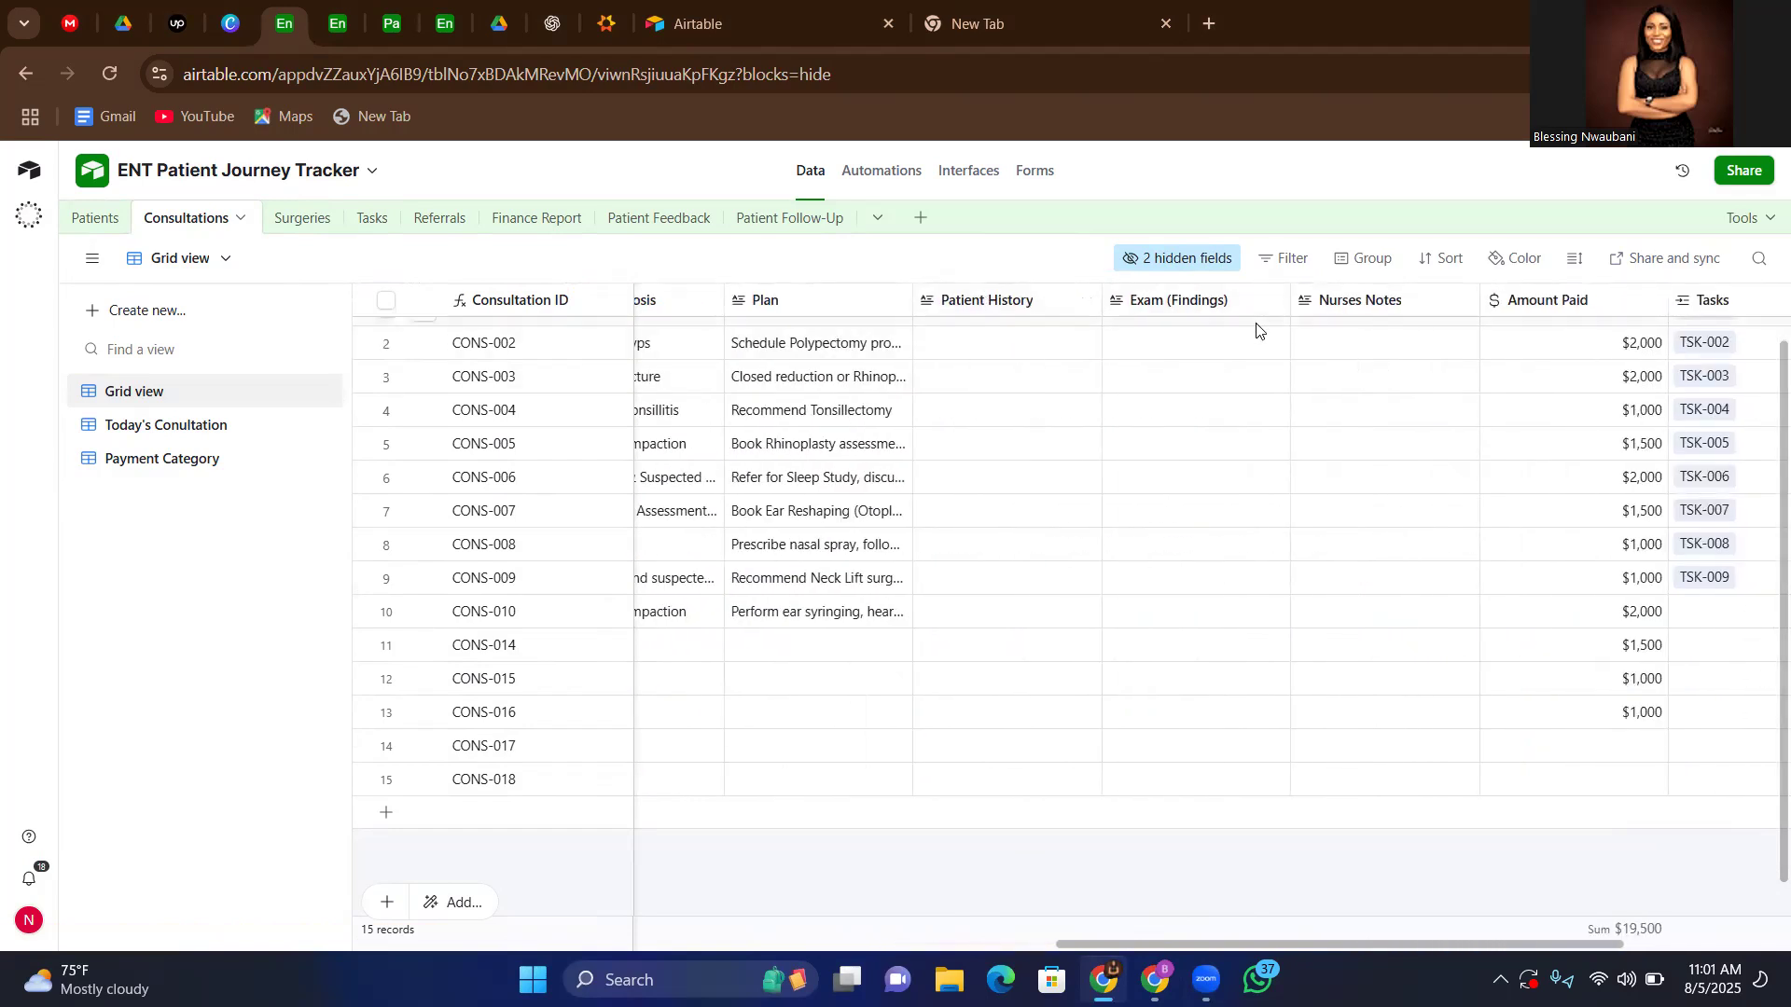
pyautogui.hscroll(3, 1515, 421)
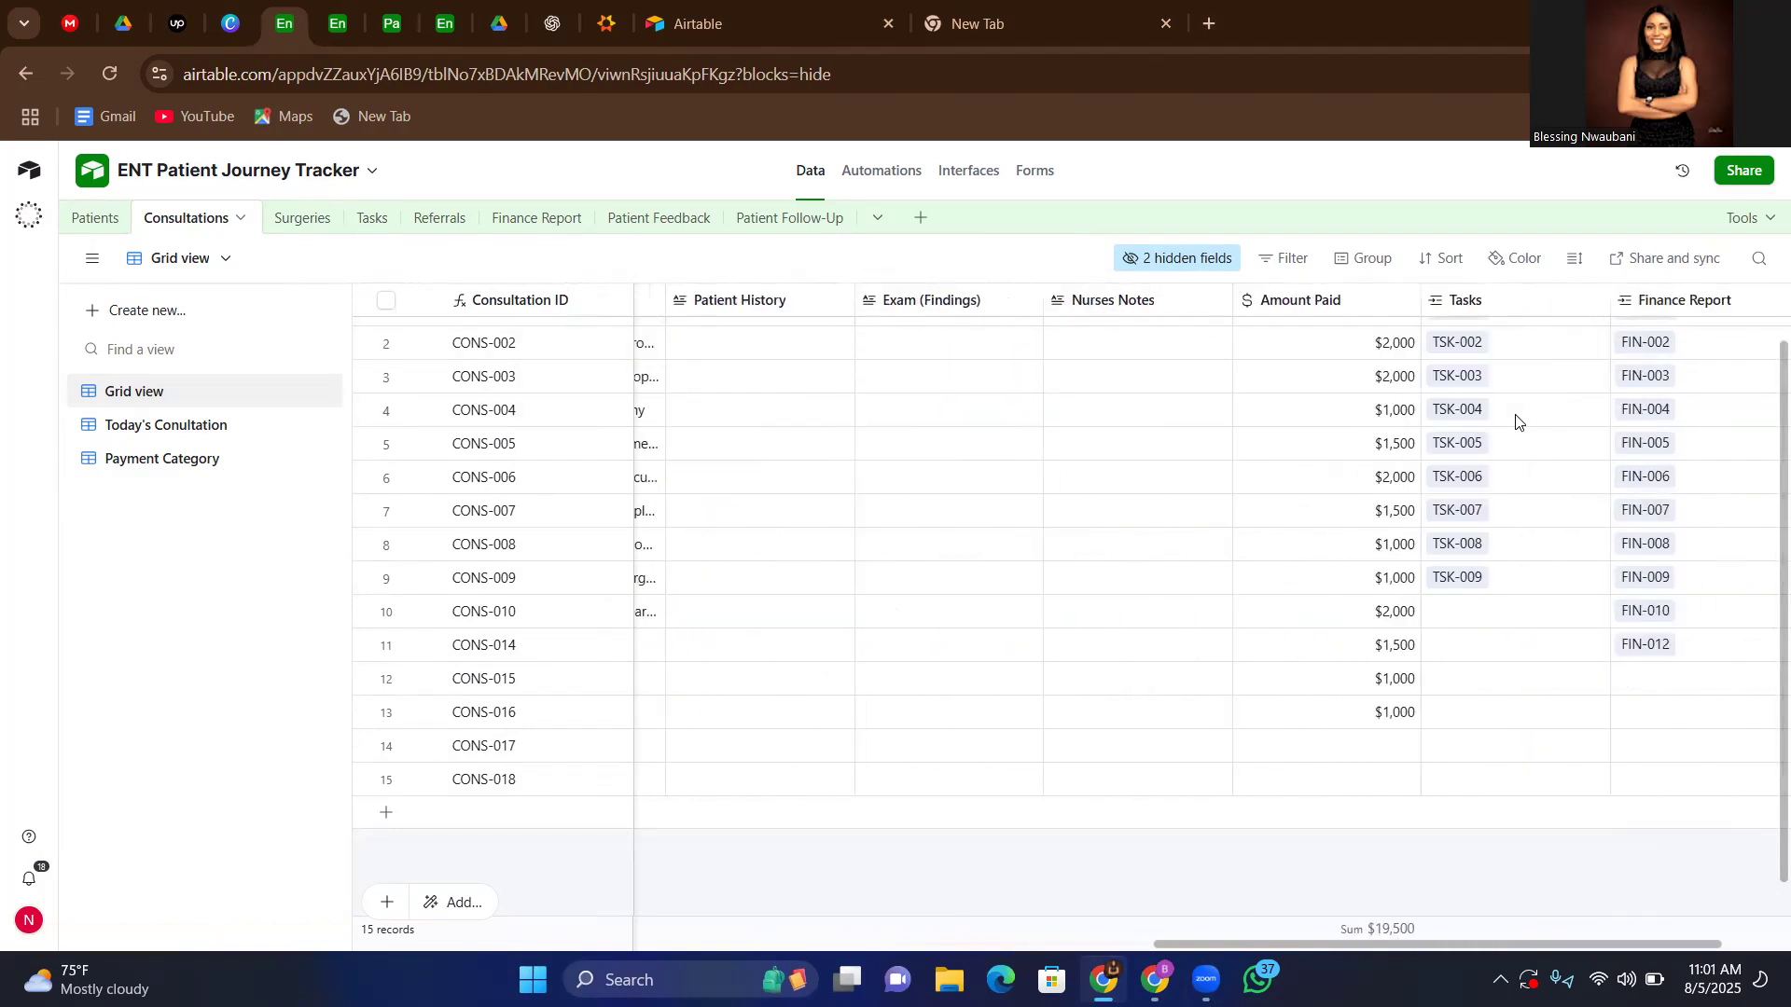
pyautogui.hscroll(1, 1515, 422)
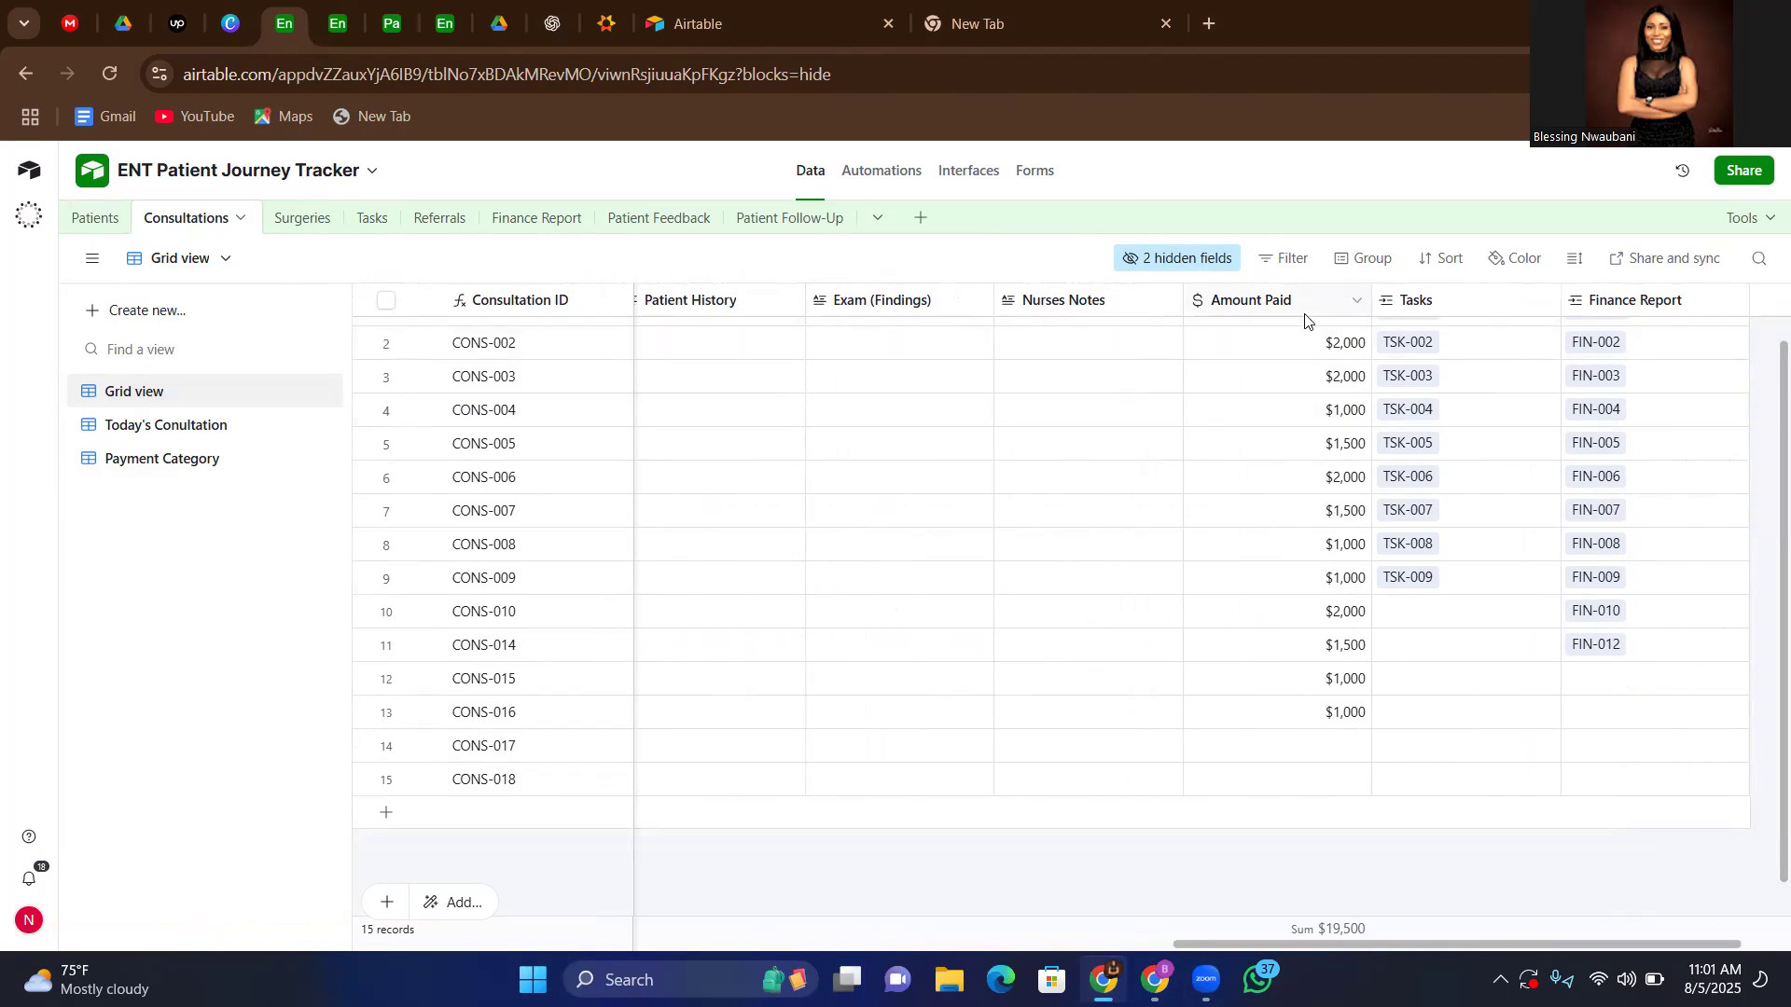
pyautogui.hscroll(1, 1294, 425)
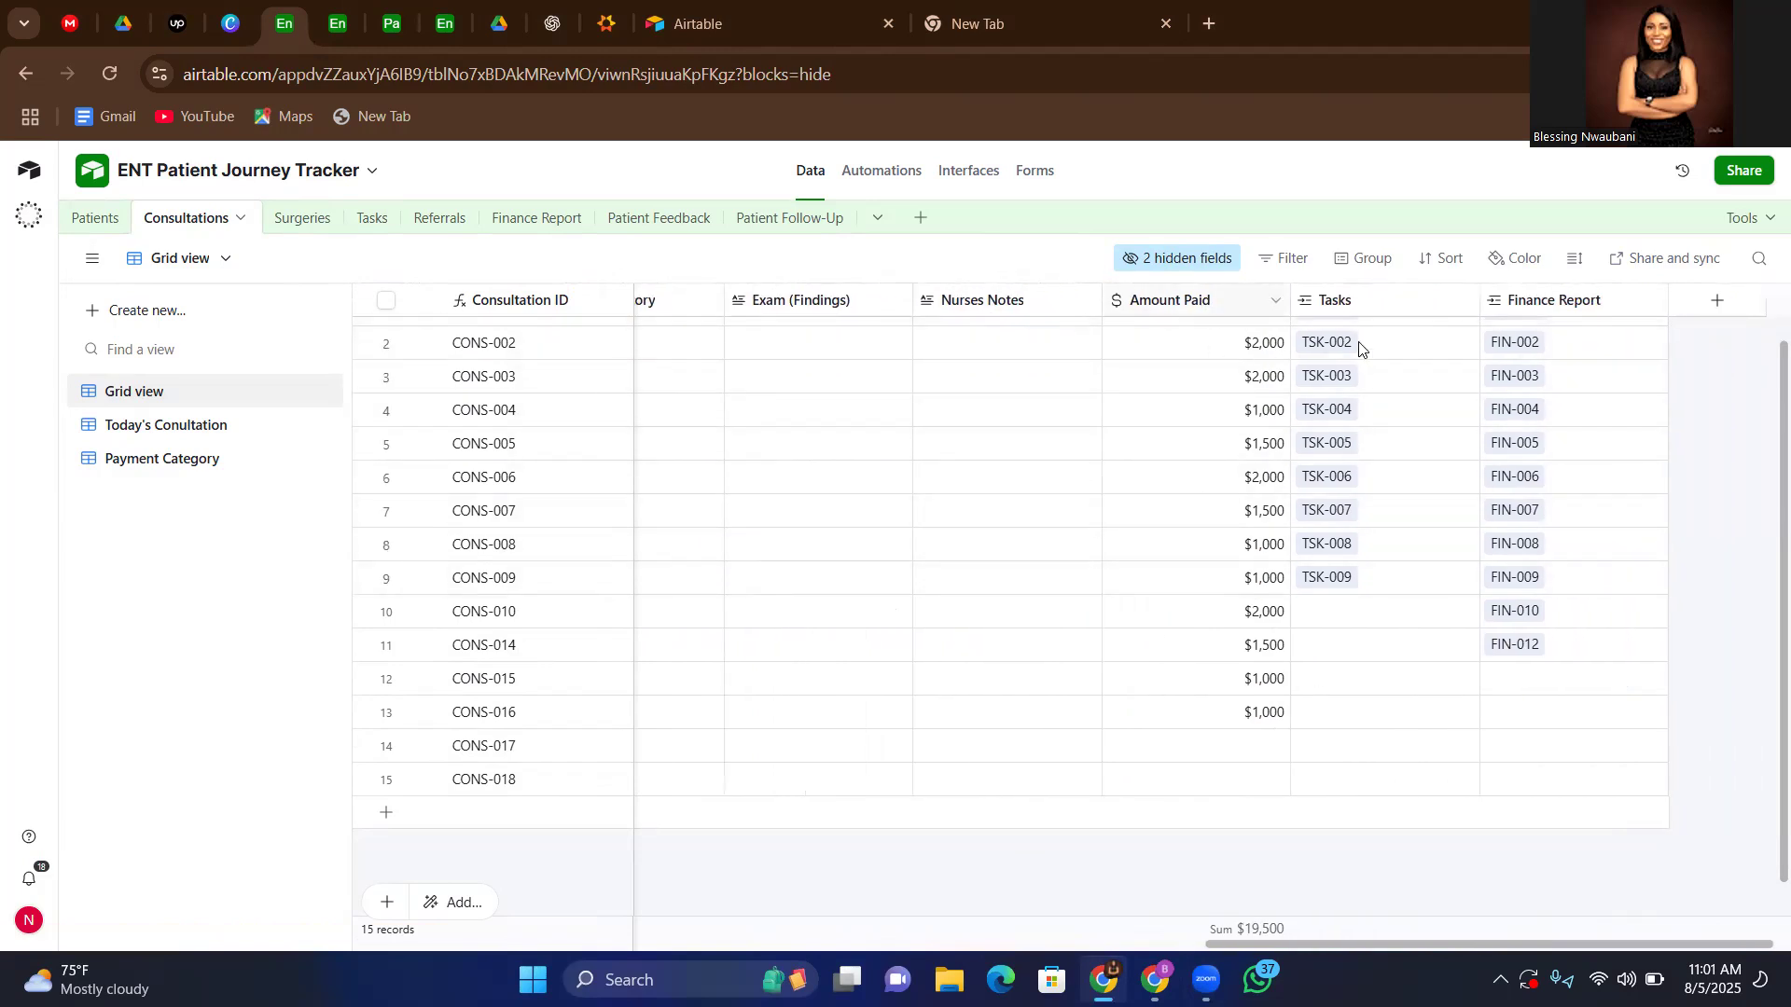
pyautogui.hscroll(1, 1404, 301)
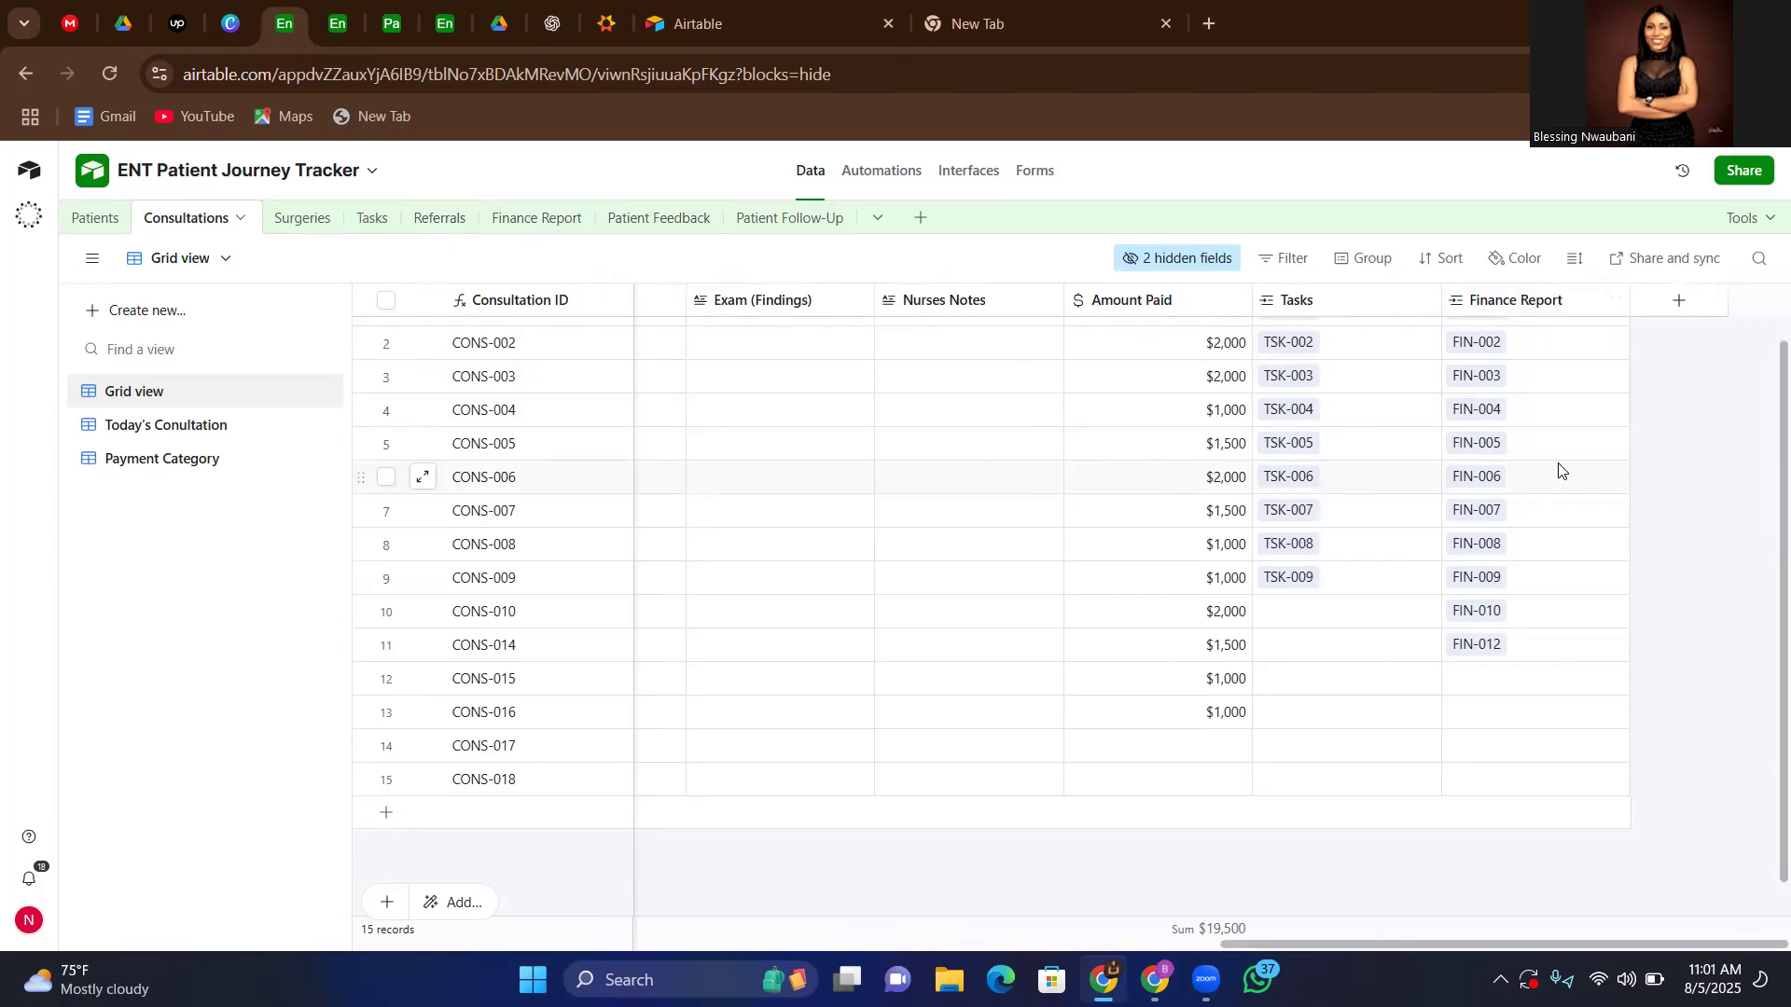
pyautogui.hscroll(-15, 1559, 469)
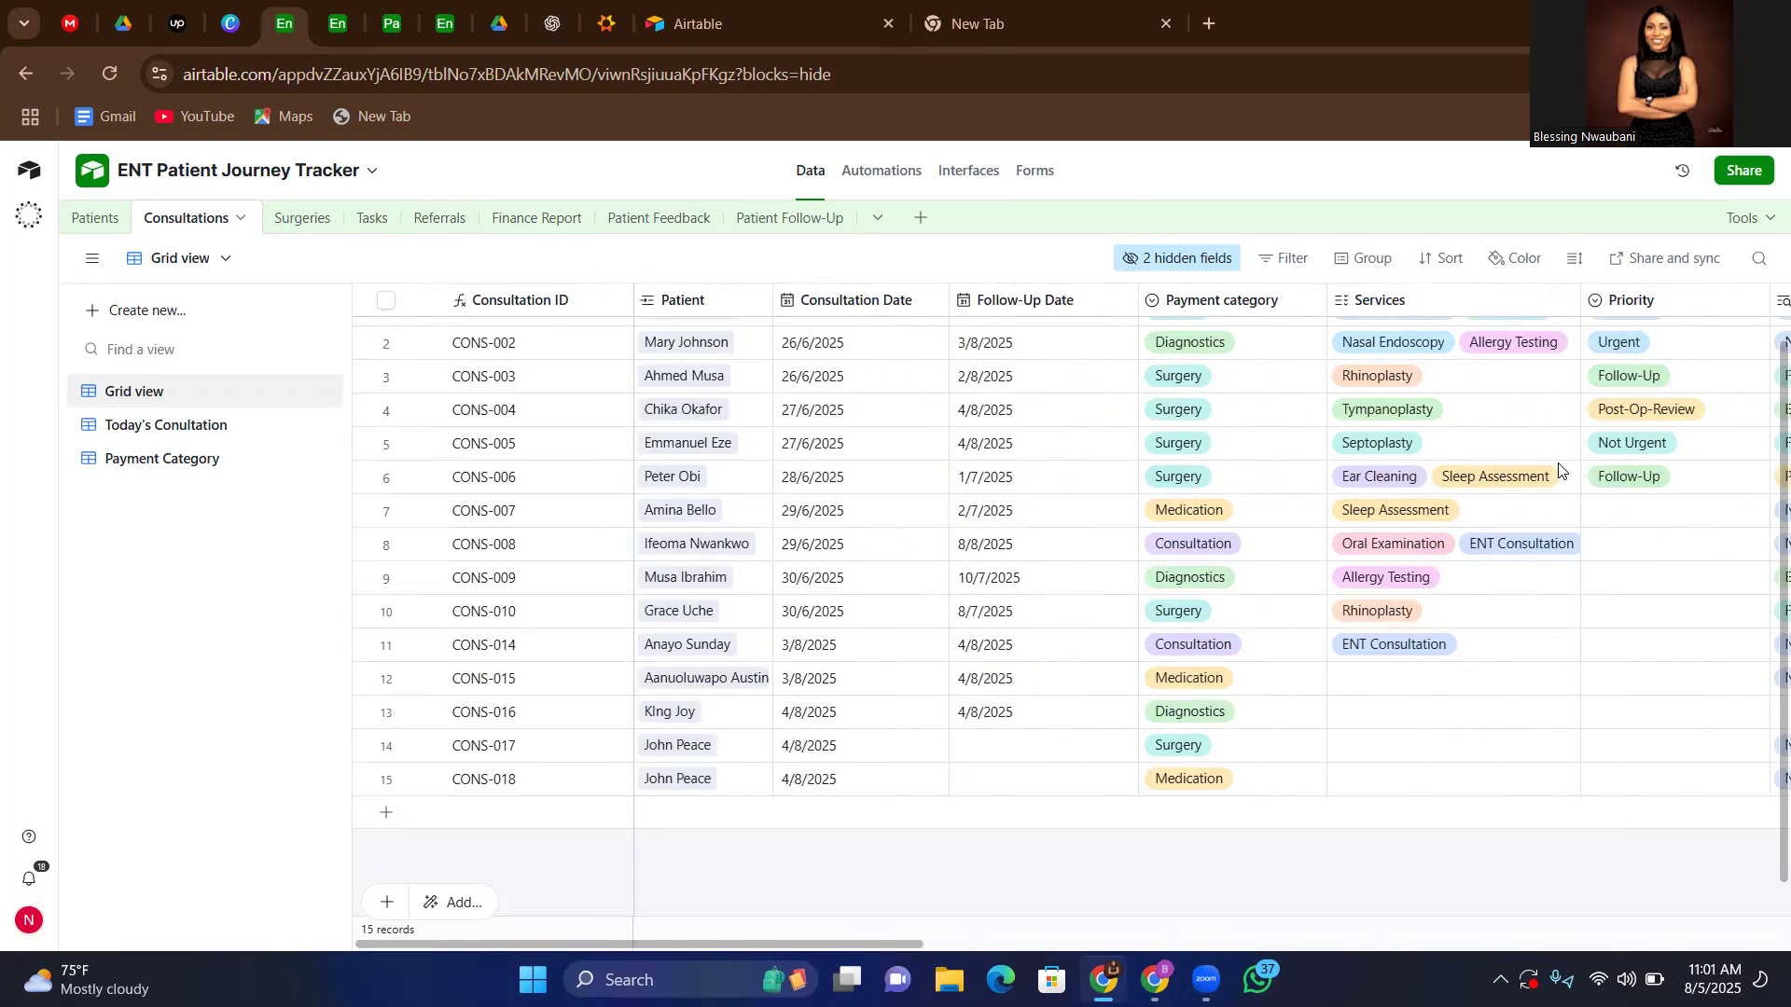
# Review the Consultations table's Today's Conultation view and its grouped Payment Category view
pyautogui.click(159, 426)
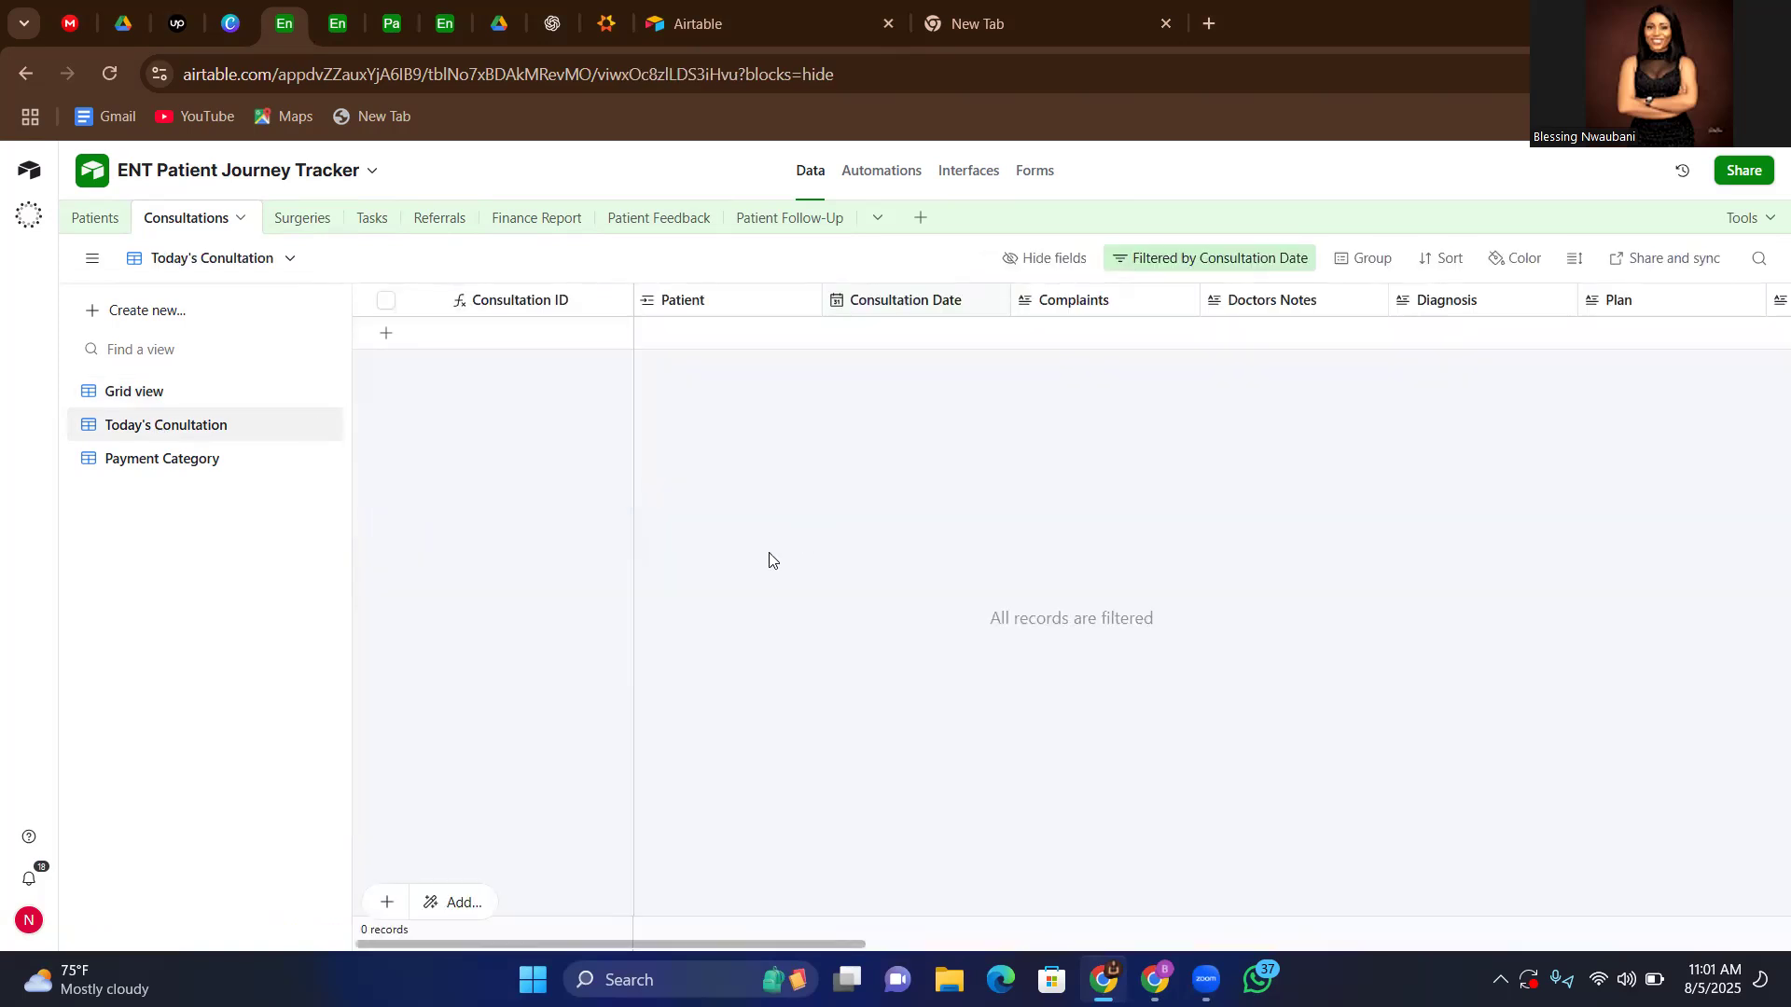
pyautogui.hscroll(4, 1019, 499)
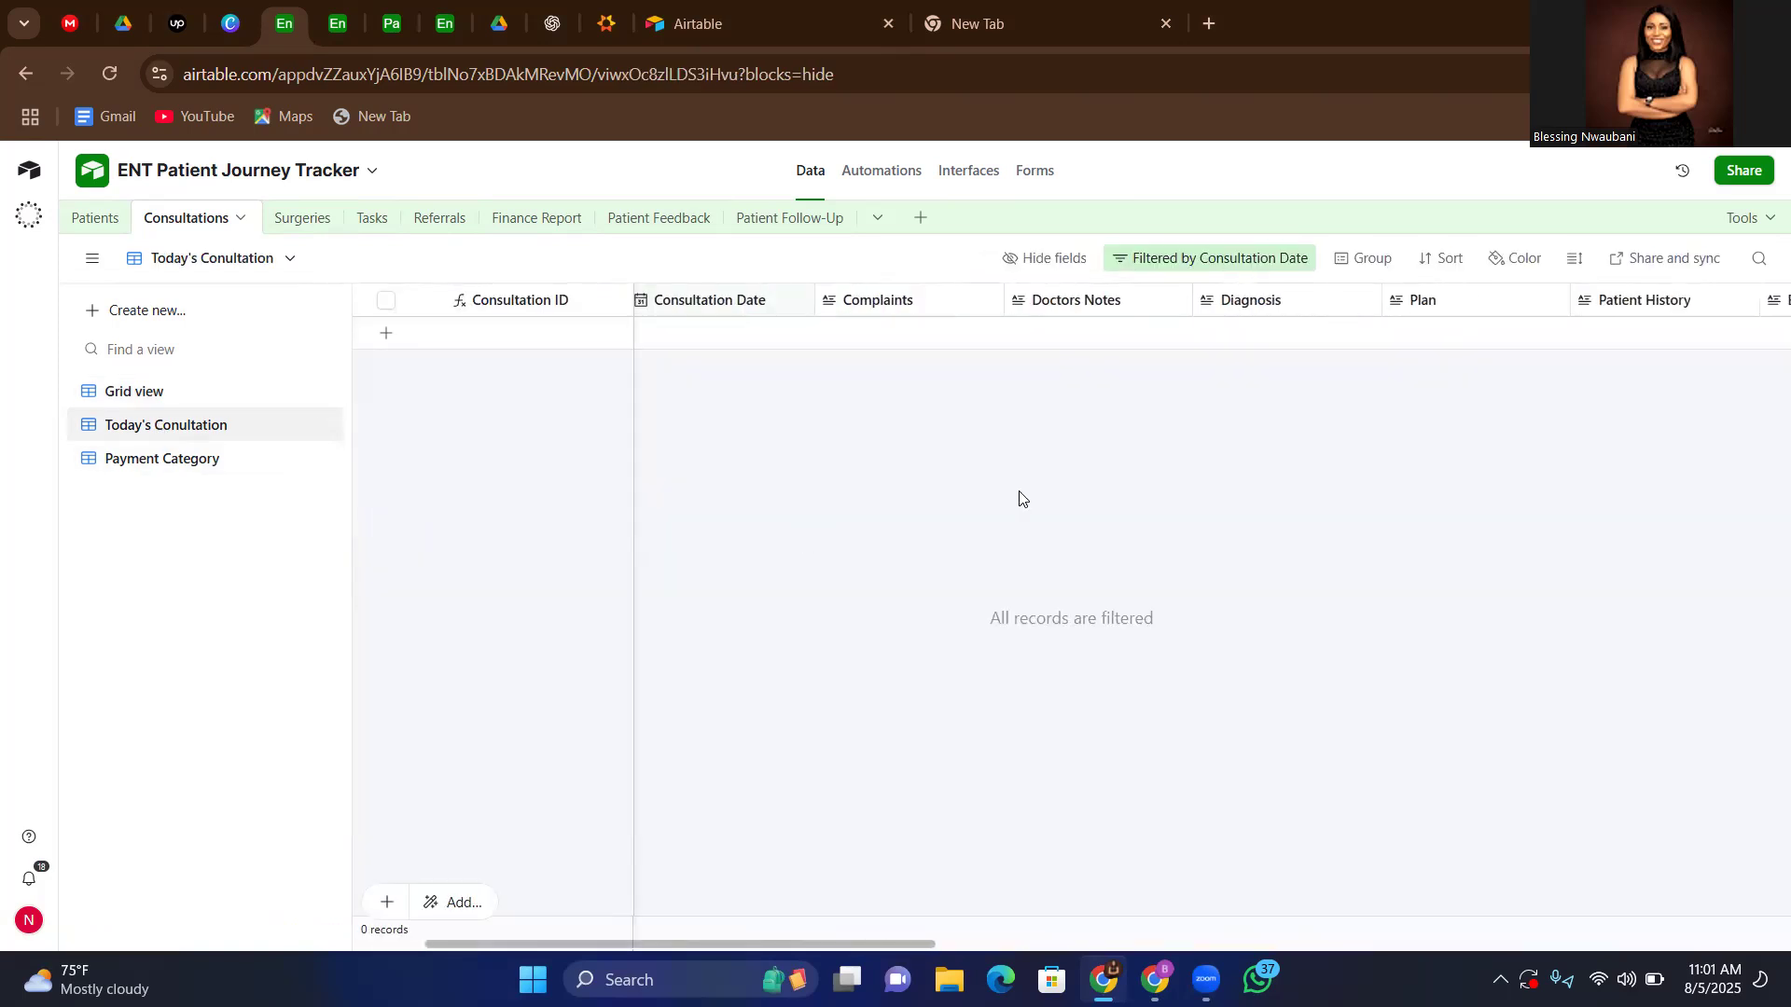
pyautogui.hscroll(-4, 1019, 499)
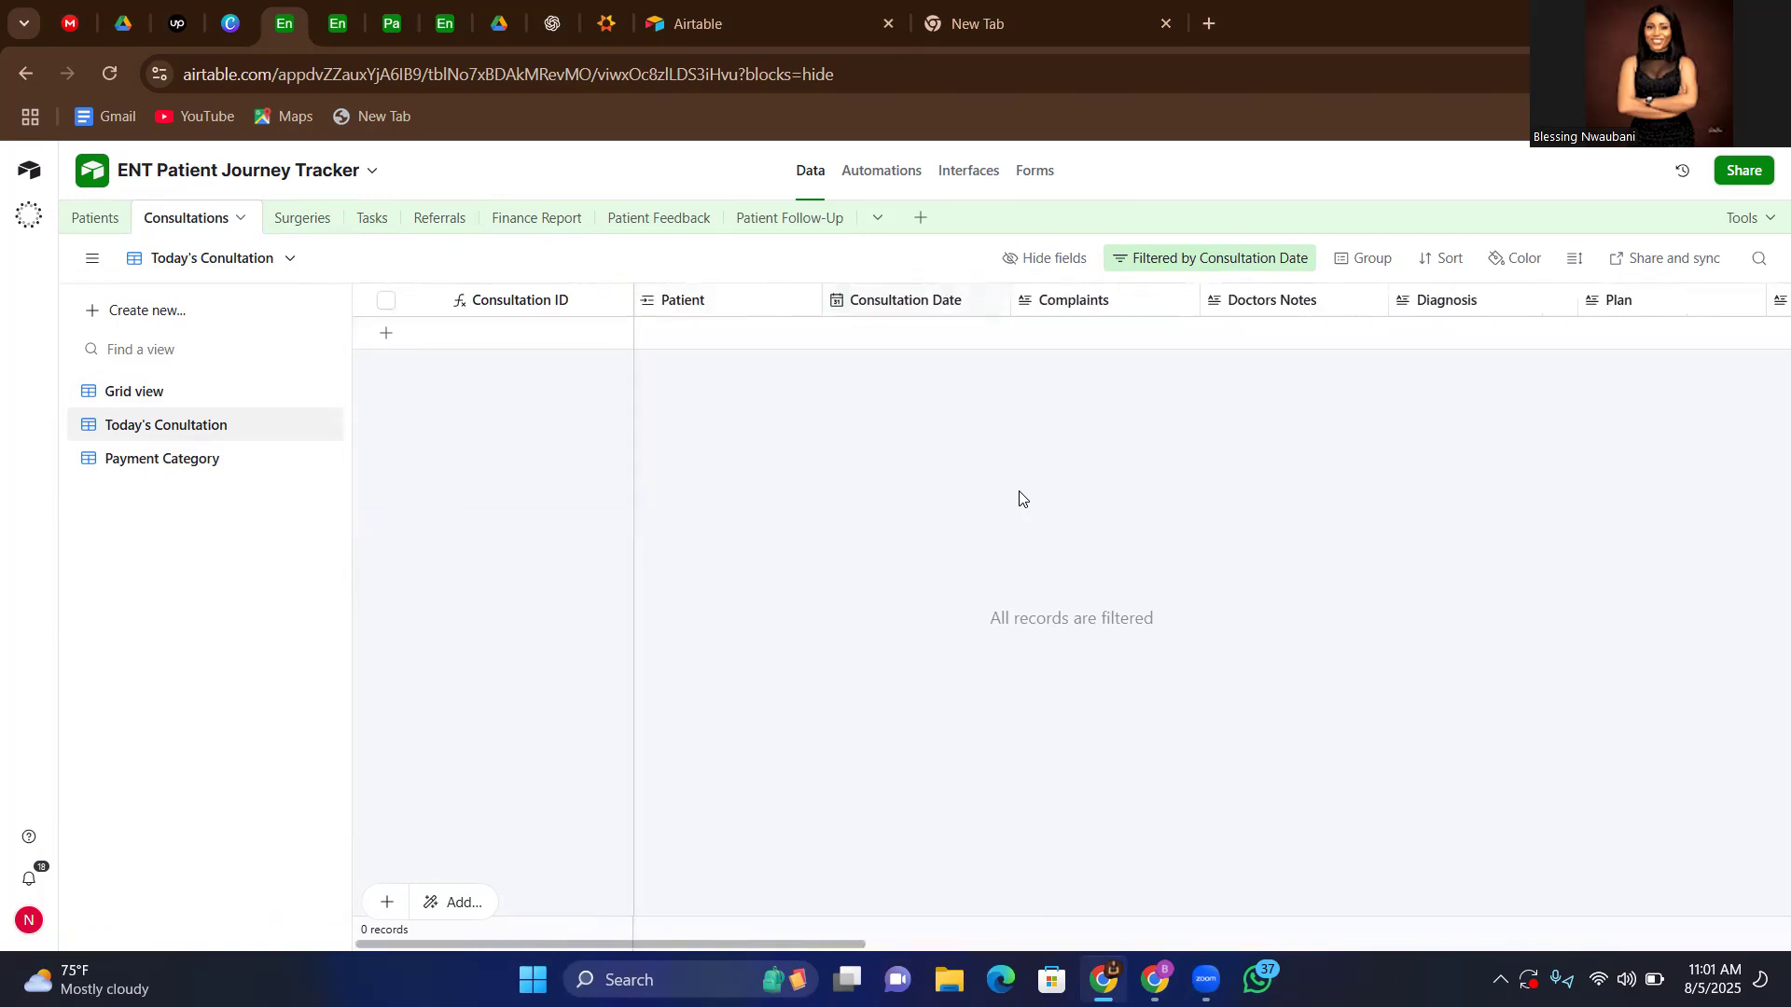
pyautogui.click(145, 462)
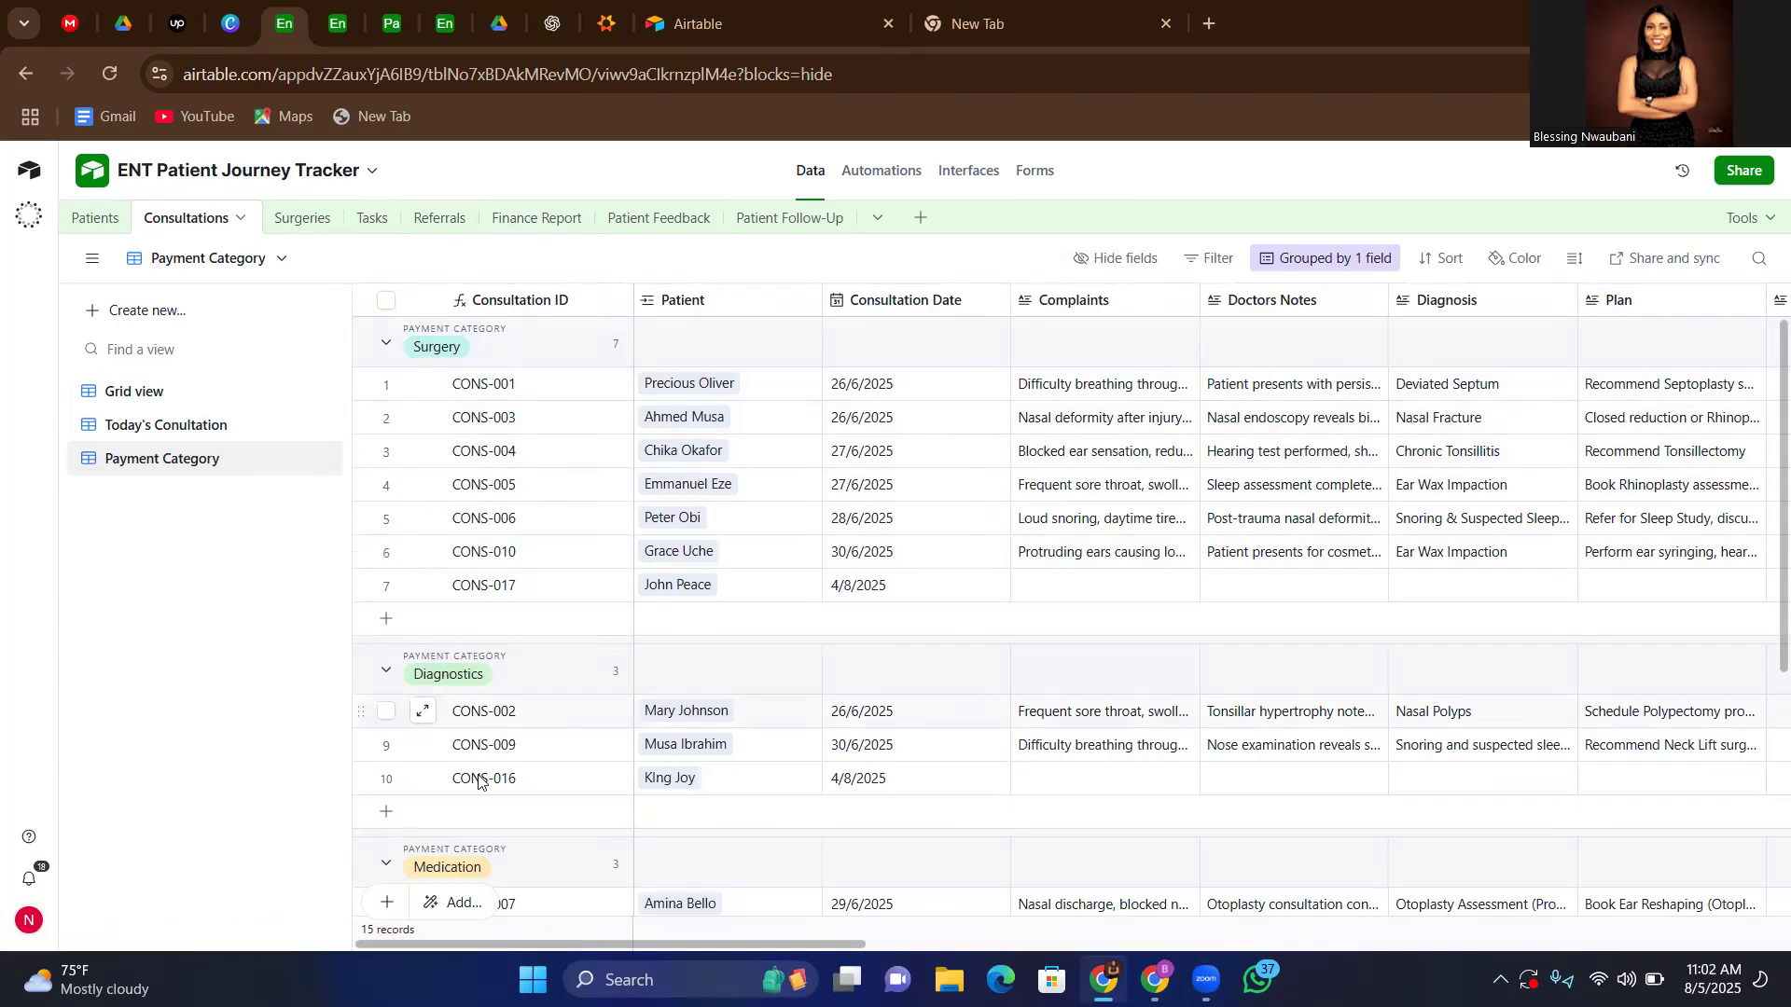
pyautogui.scroll(-2, 478, 783)
pyautogui.scroll(2, 420, 787)
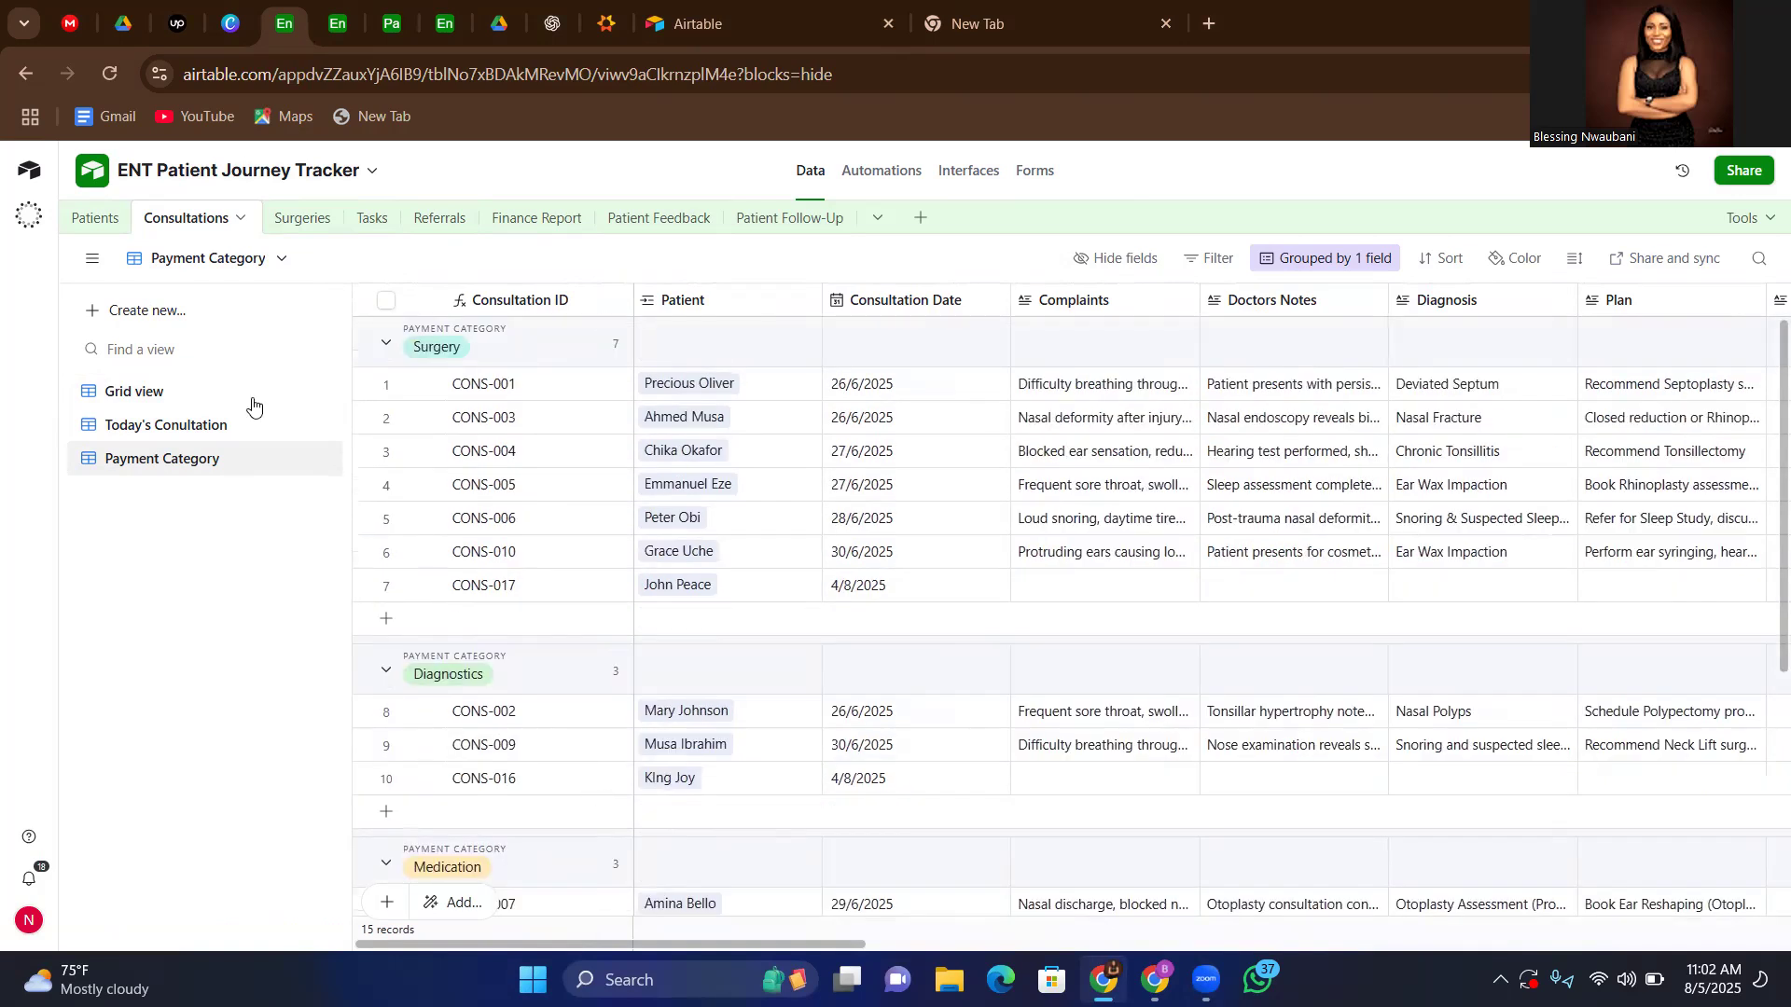
# Examine the Surgeries table's grid fields, from patient, staff and surgery date through care logs to Amount Paid, Tasks and Finance Report
pyautogui.click(298, 221)
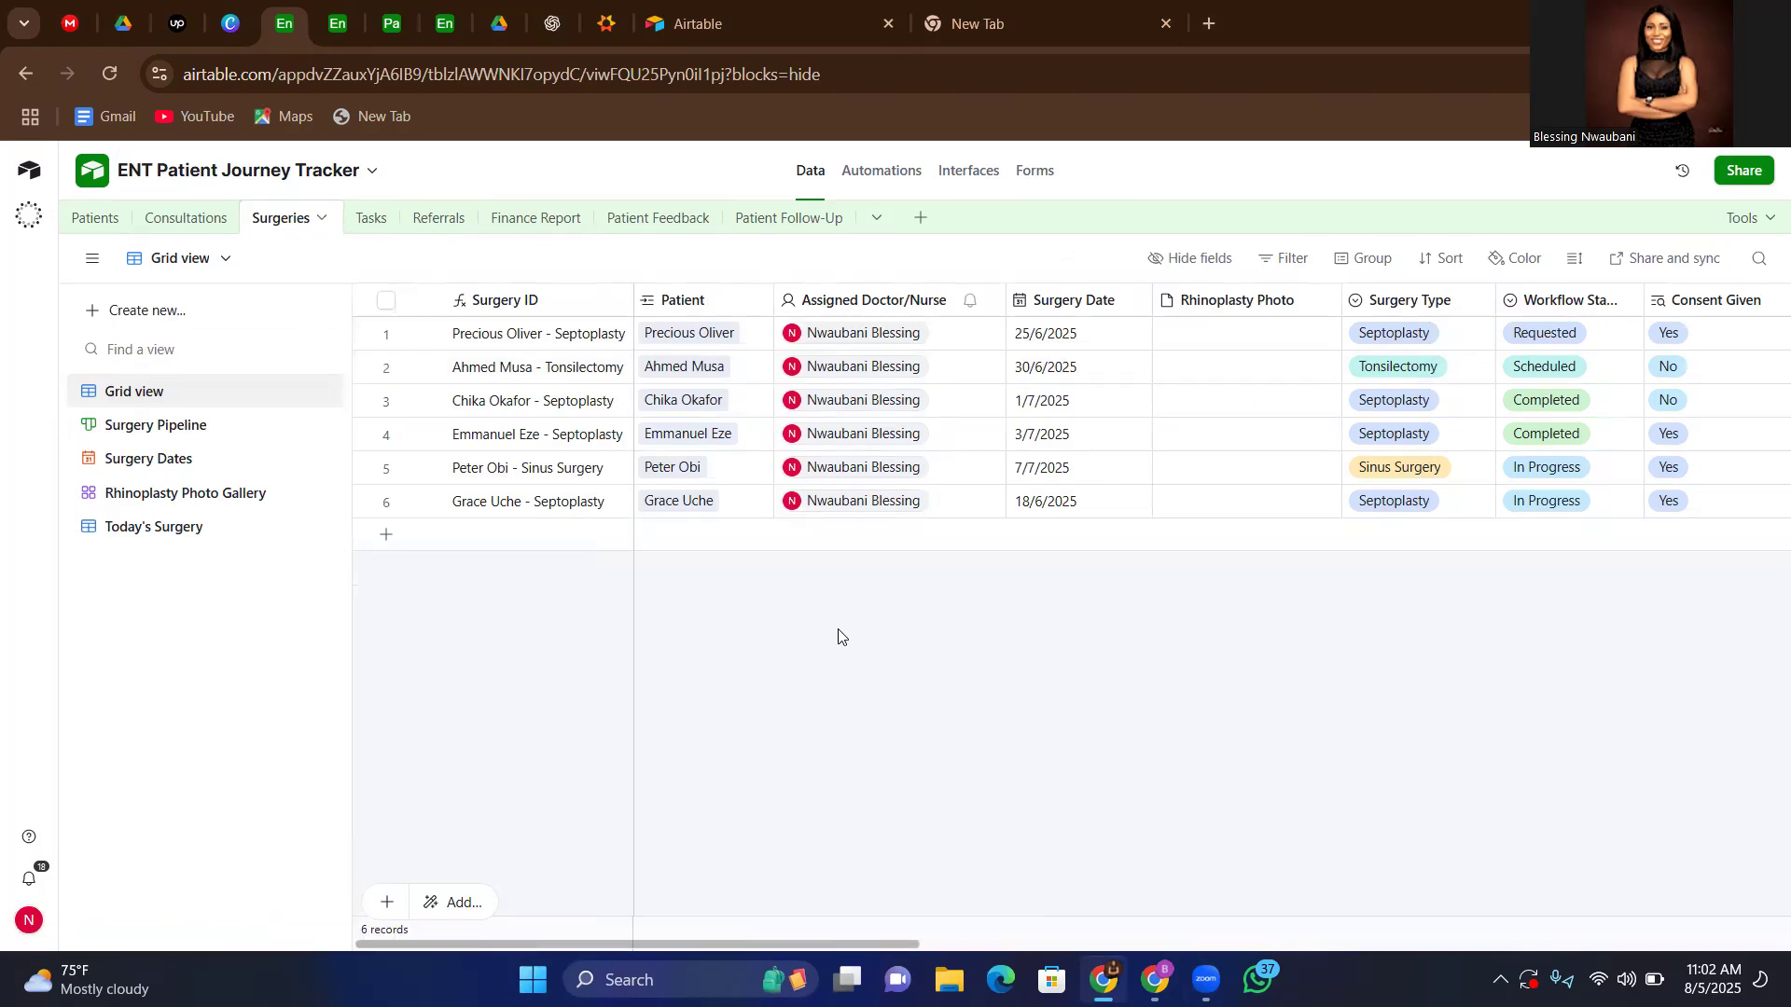
pyautogui.hscroll(1, 1047, 612)
pyautogui.hscroll(-1, 1048, 612)
pyautogui.hscroll(5, 1391, 810)
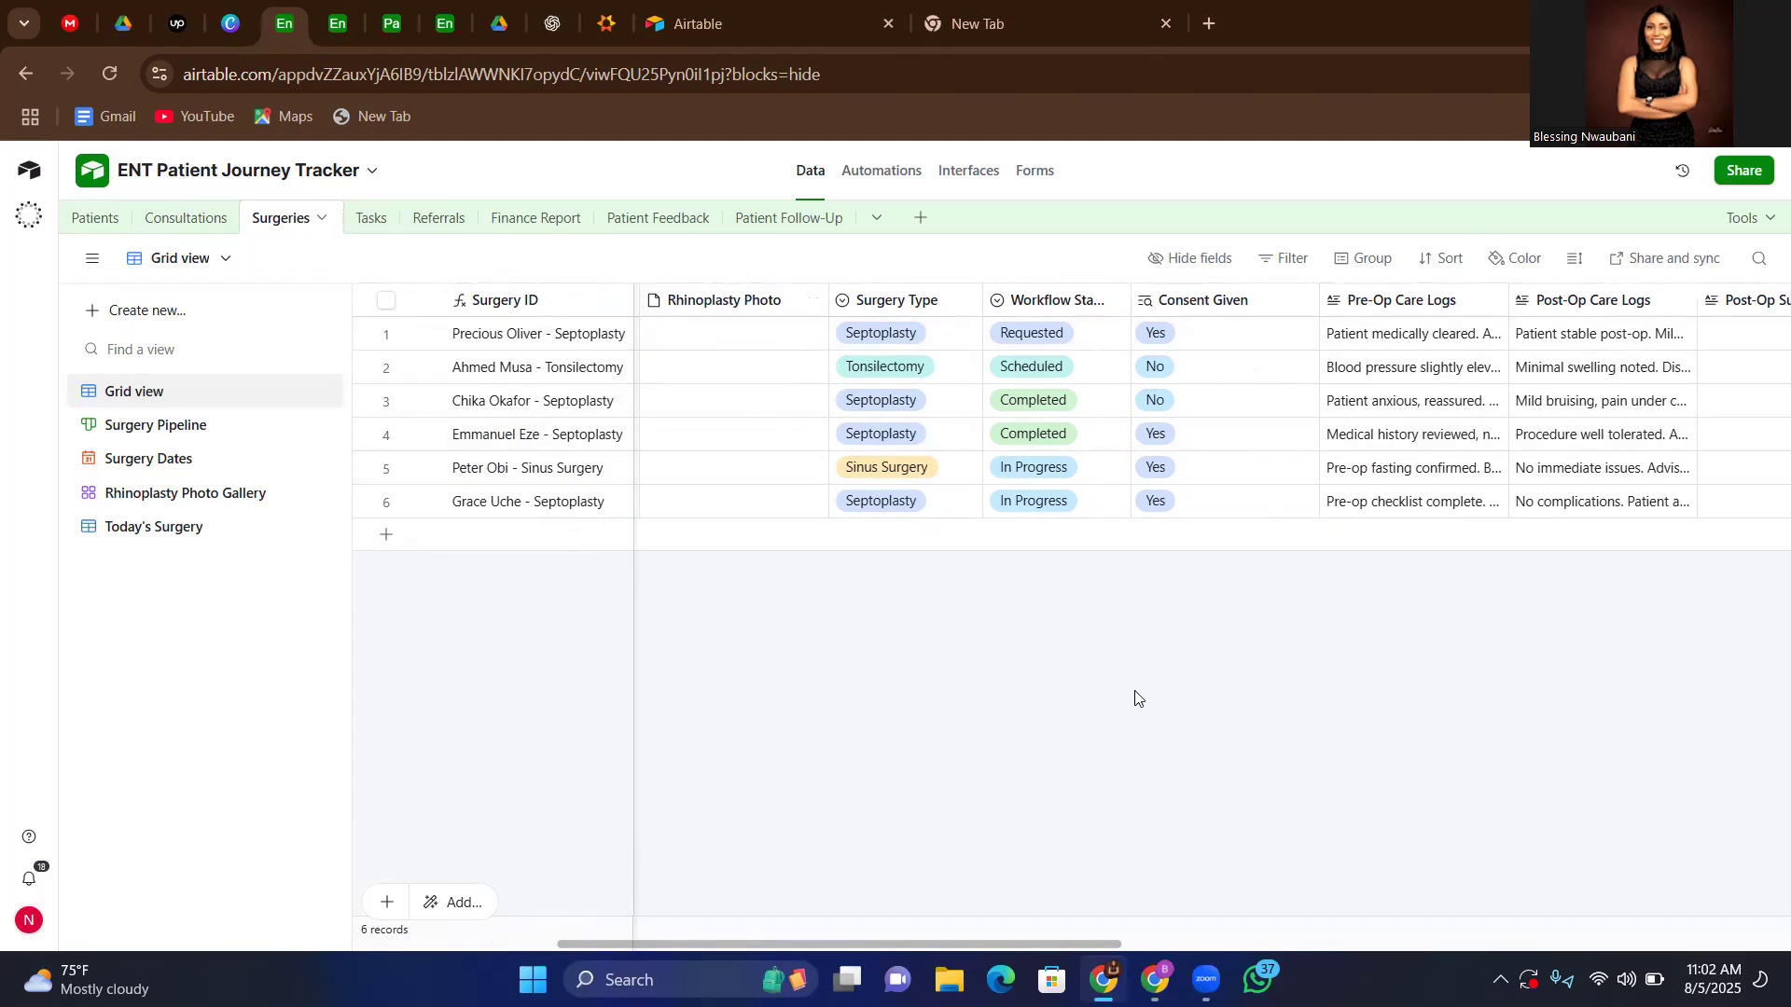
pyautogui.hscroll(2, 1134, 690)
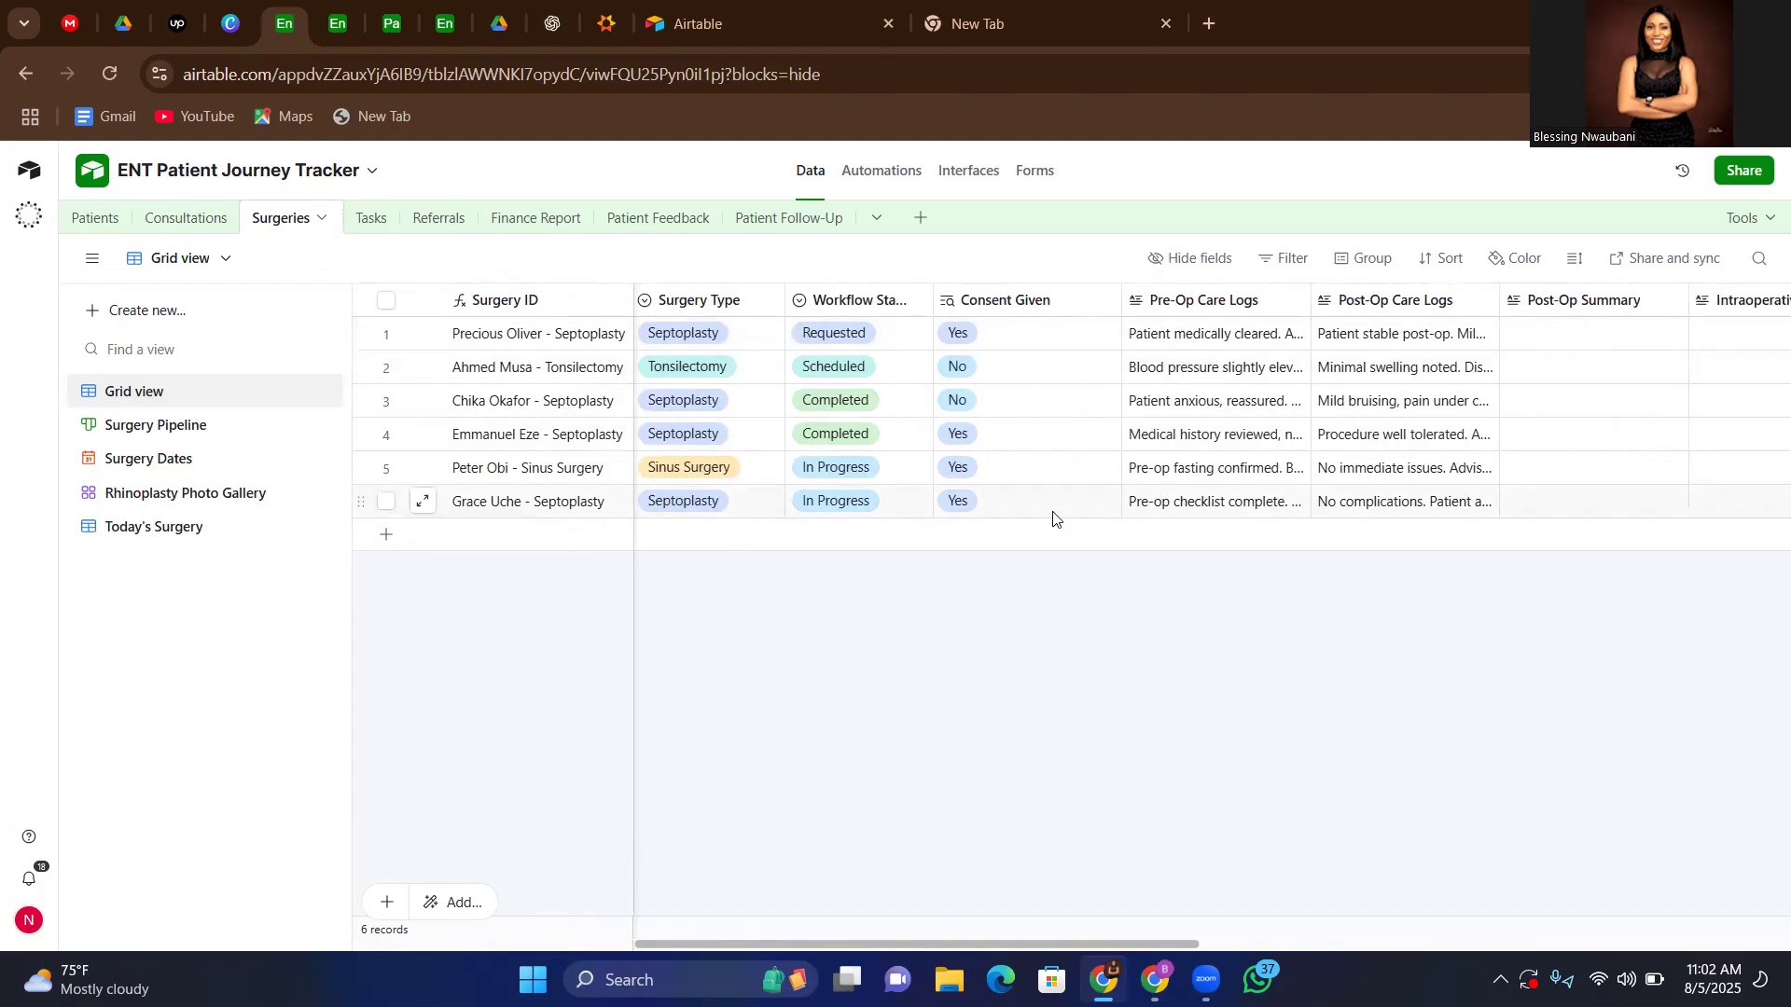
pyautogui.hscroll(1, 1302, 721)
pyautogui.hscroll(3, 1095, 591)
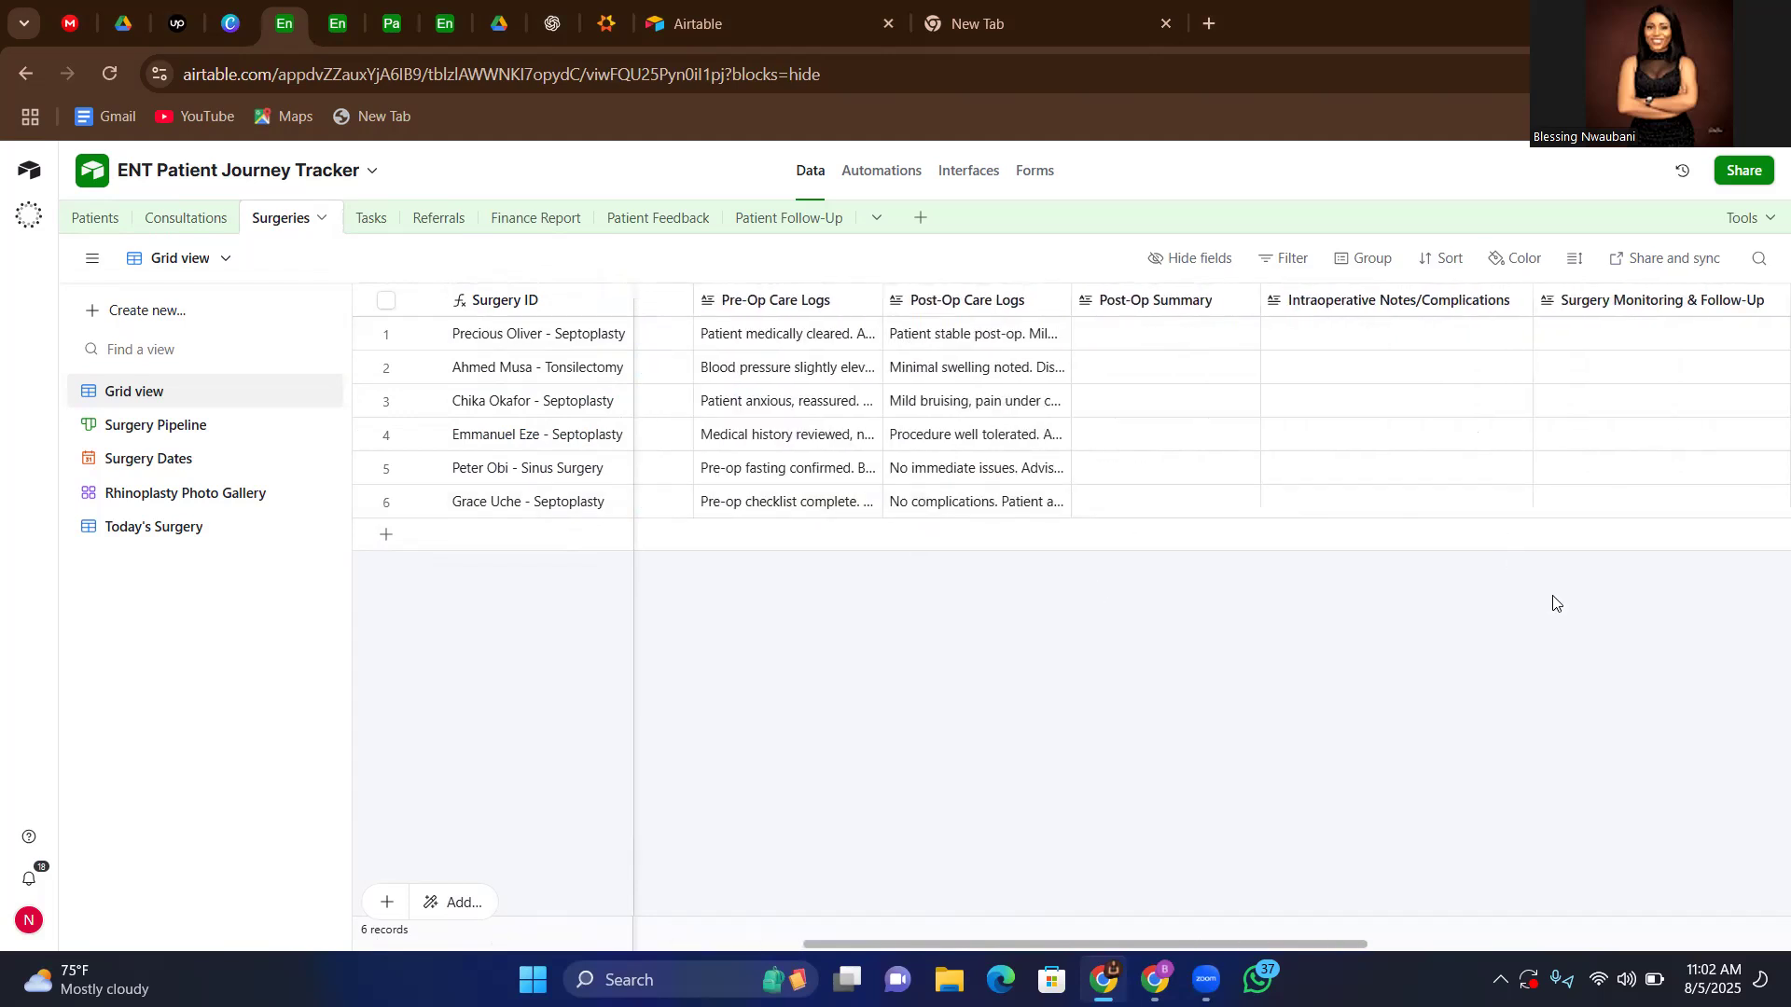
pyautogui.hscroll(4, 1551, 603)
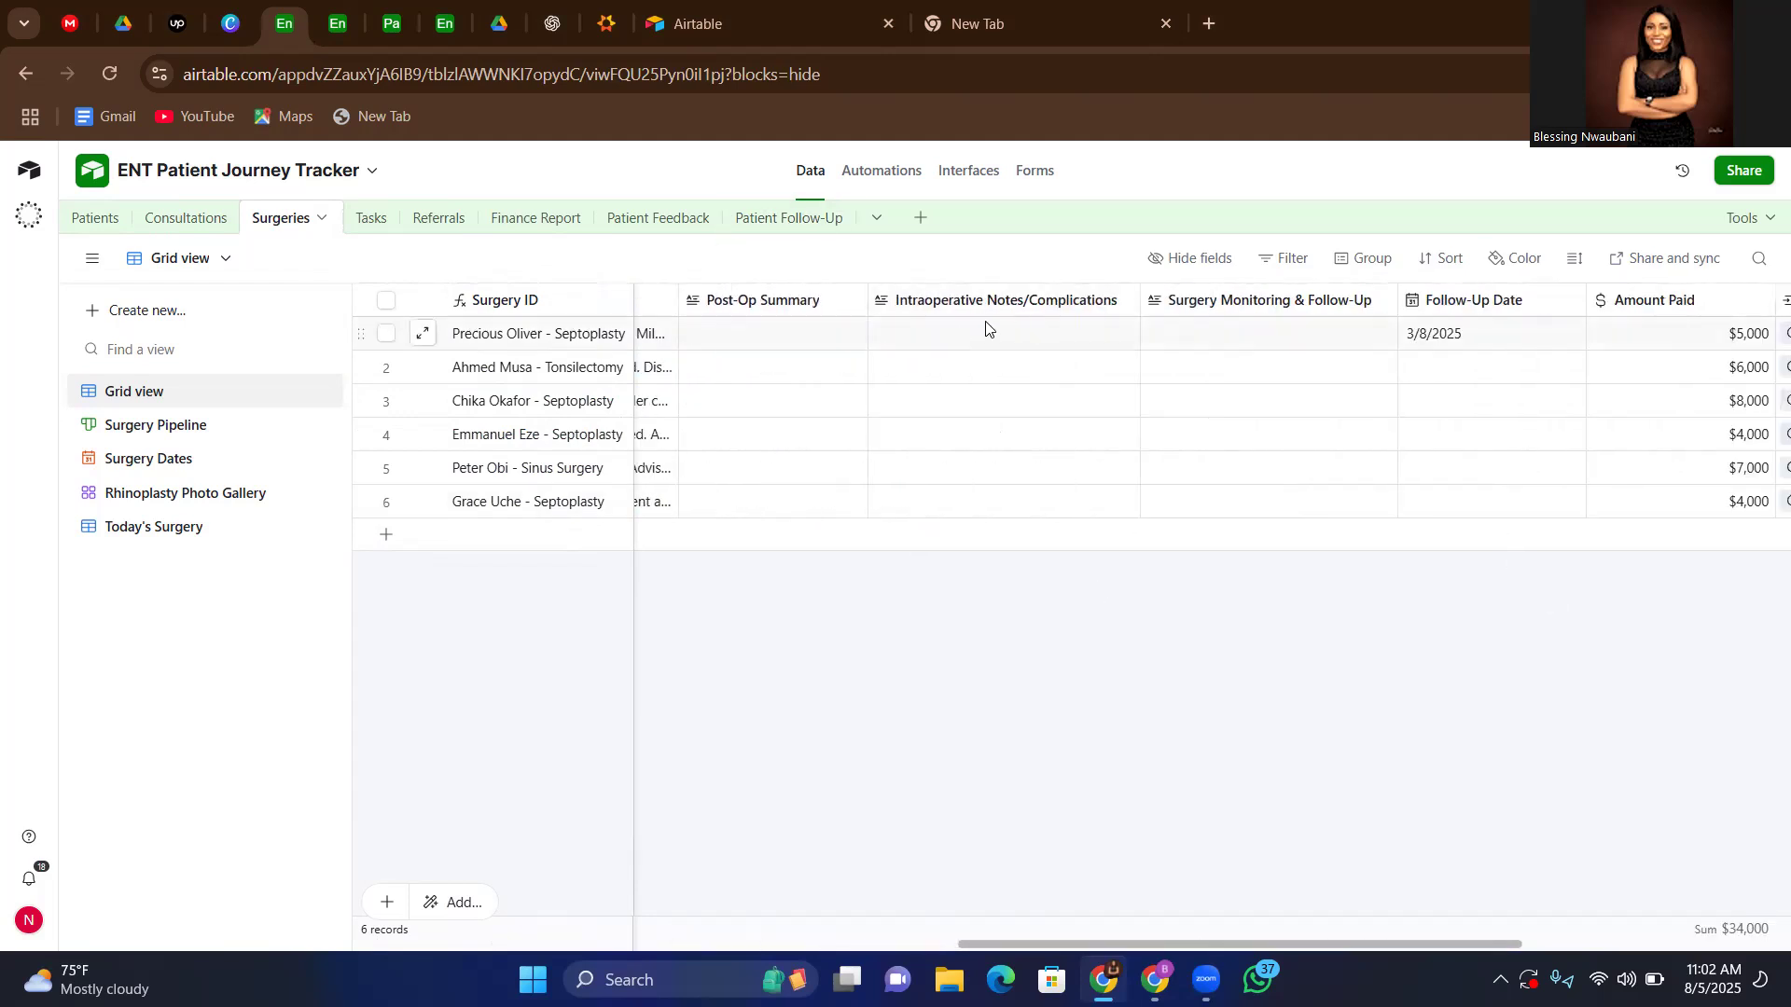
pyautogui.hscroll(4, 1378, 584)
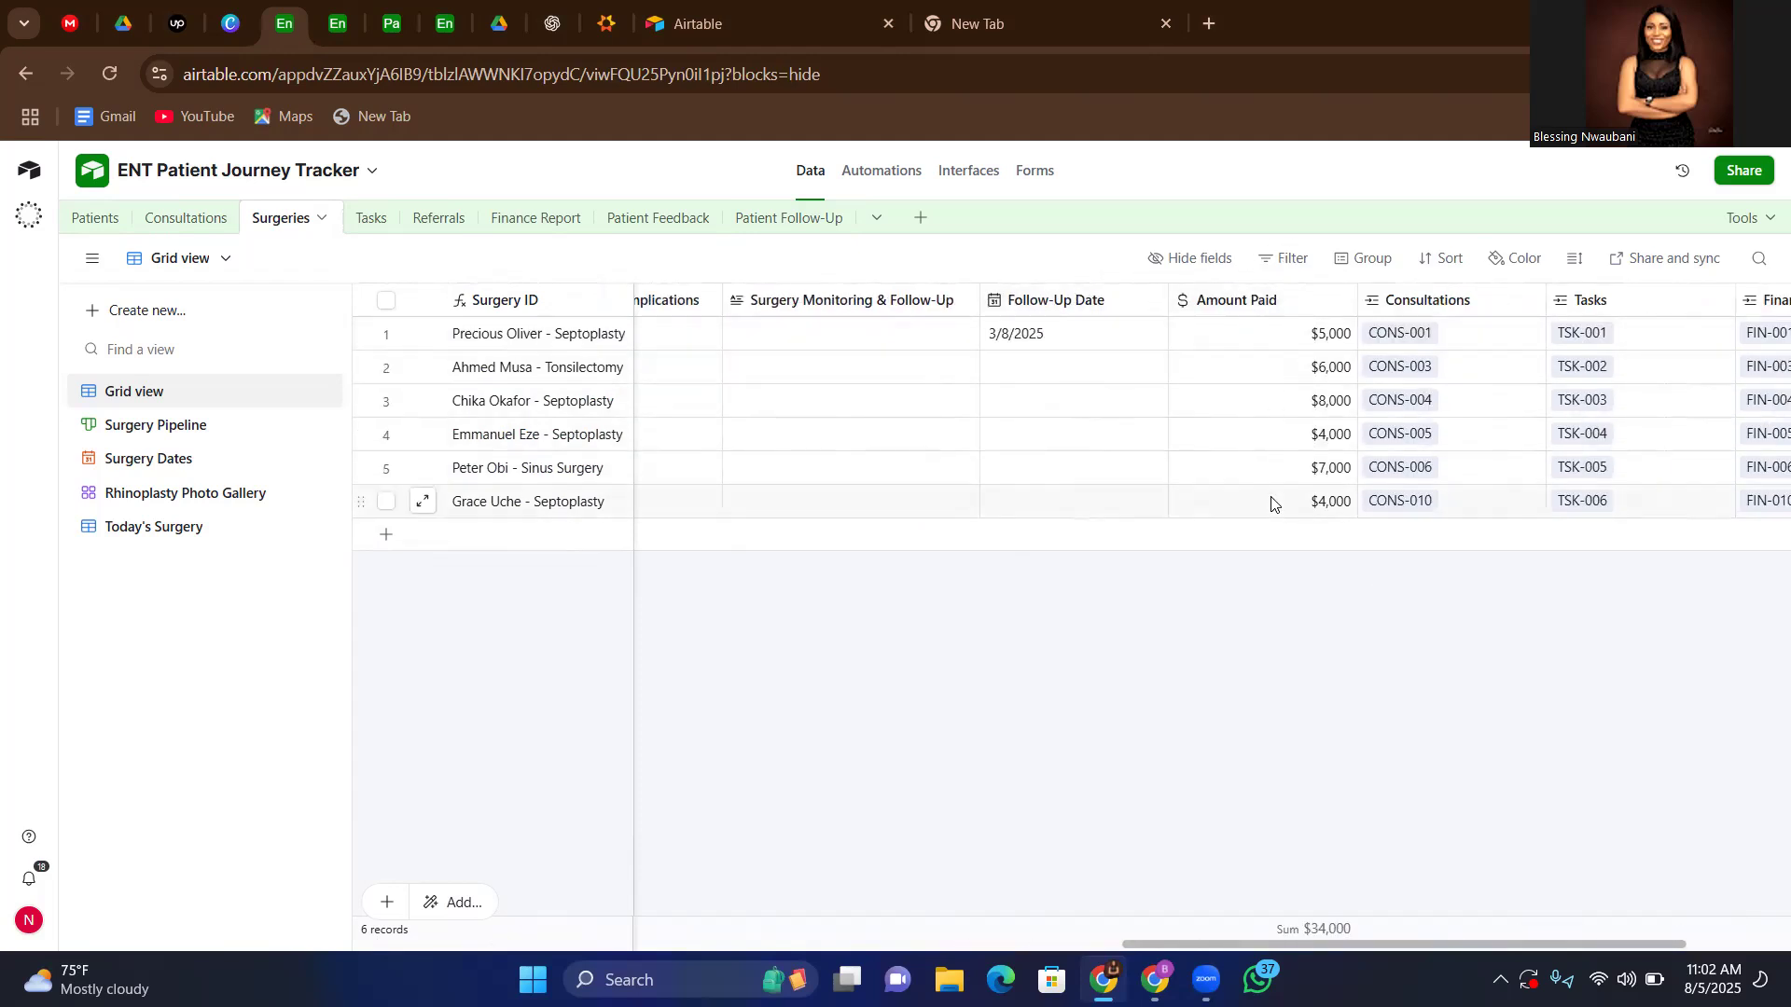
pyautogui.hscroll(2, 1387, 652)
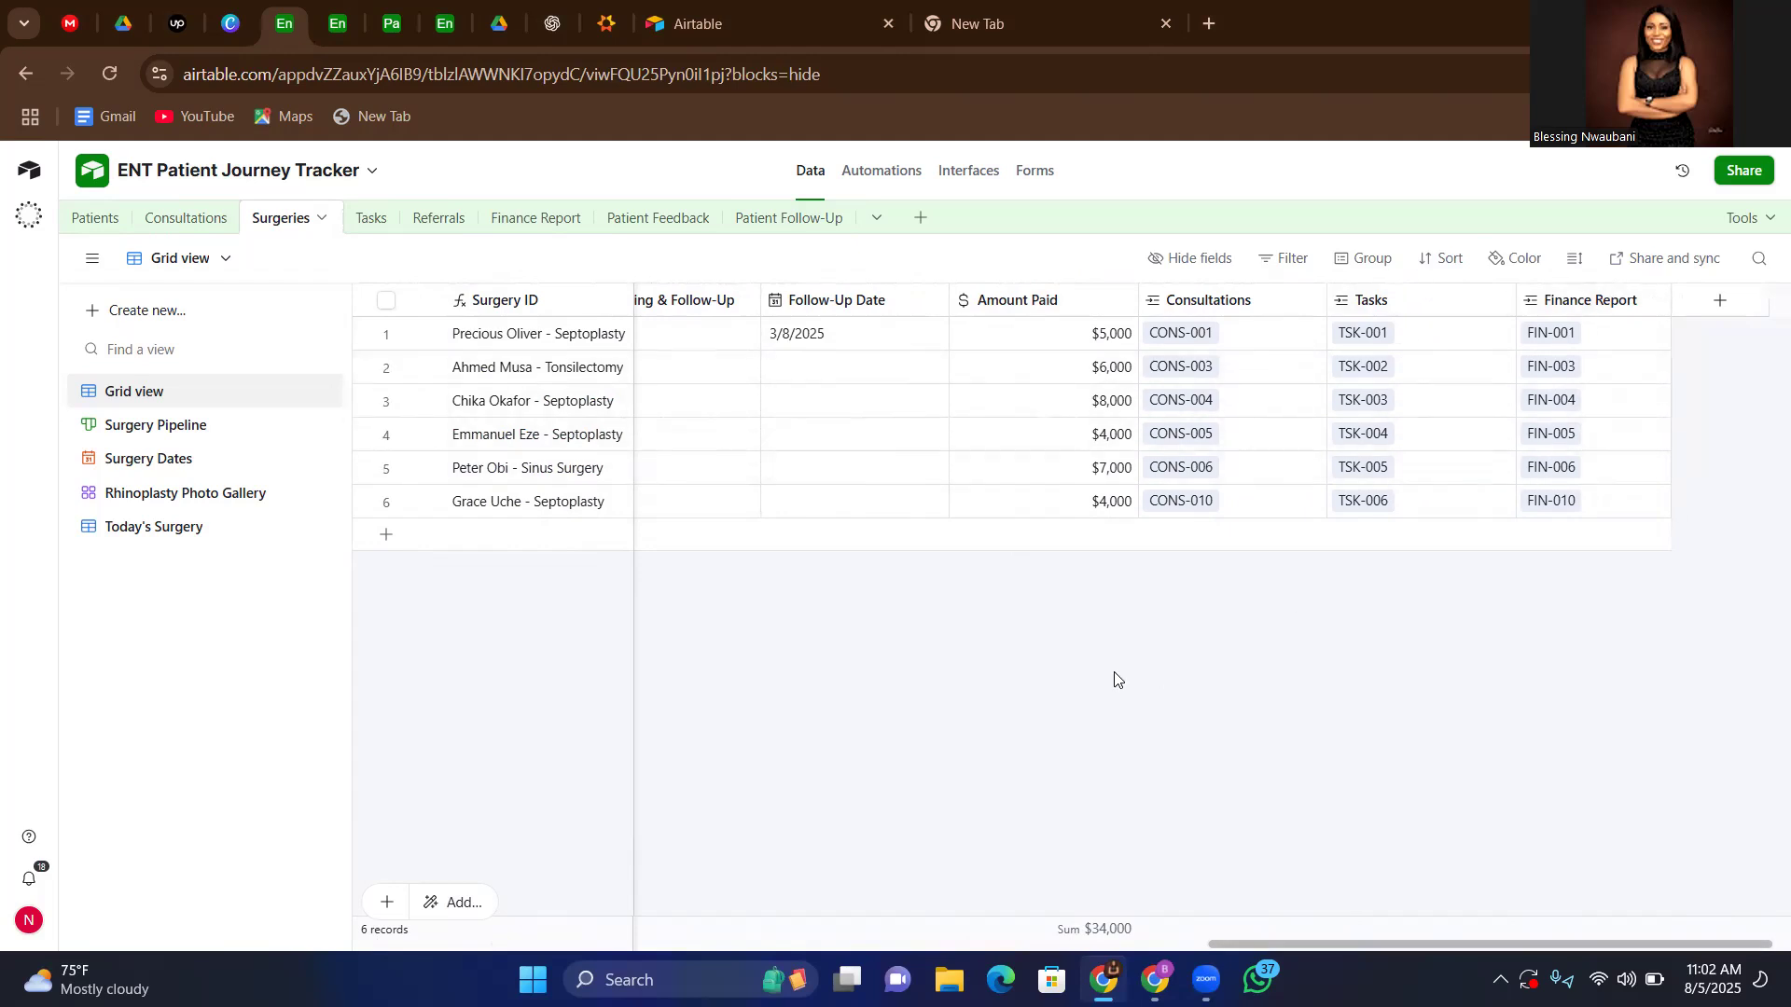
pyautogui.hscroll(-10, 1115, 678)
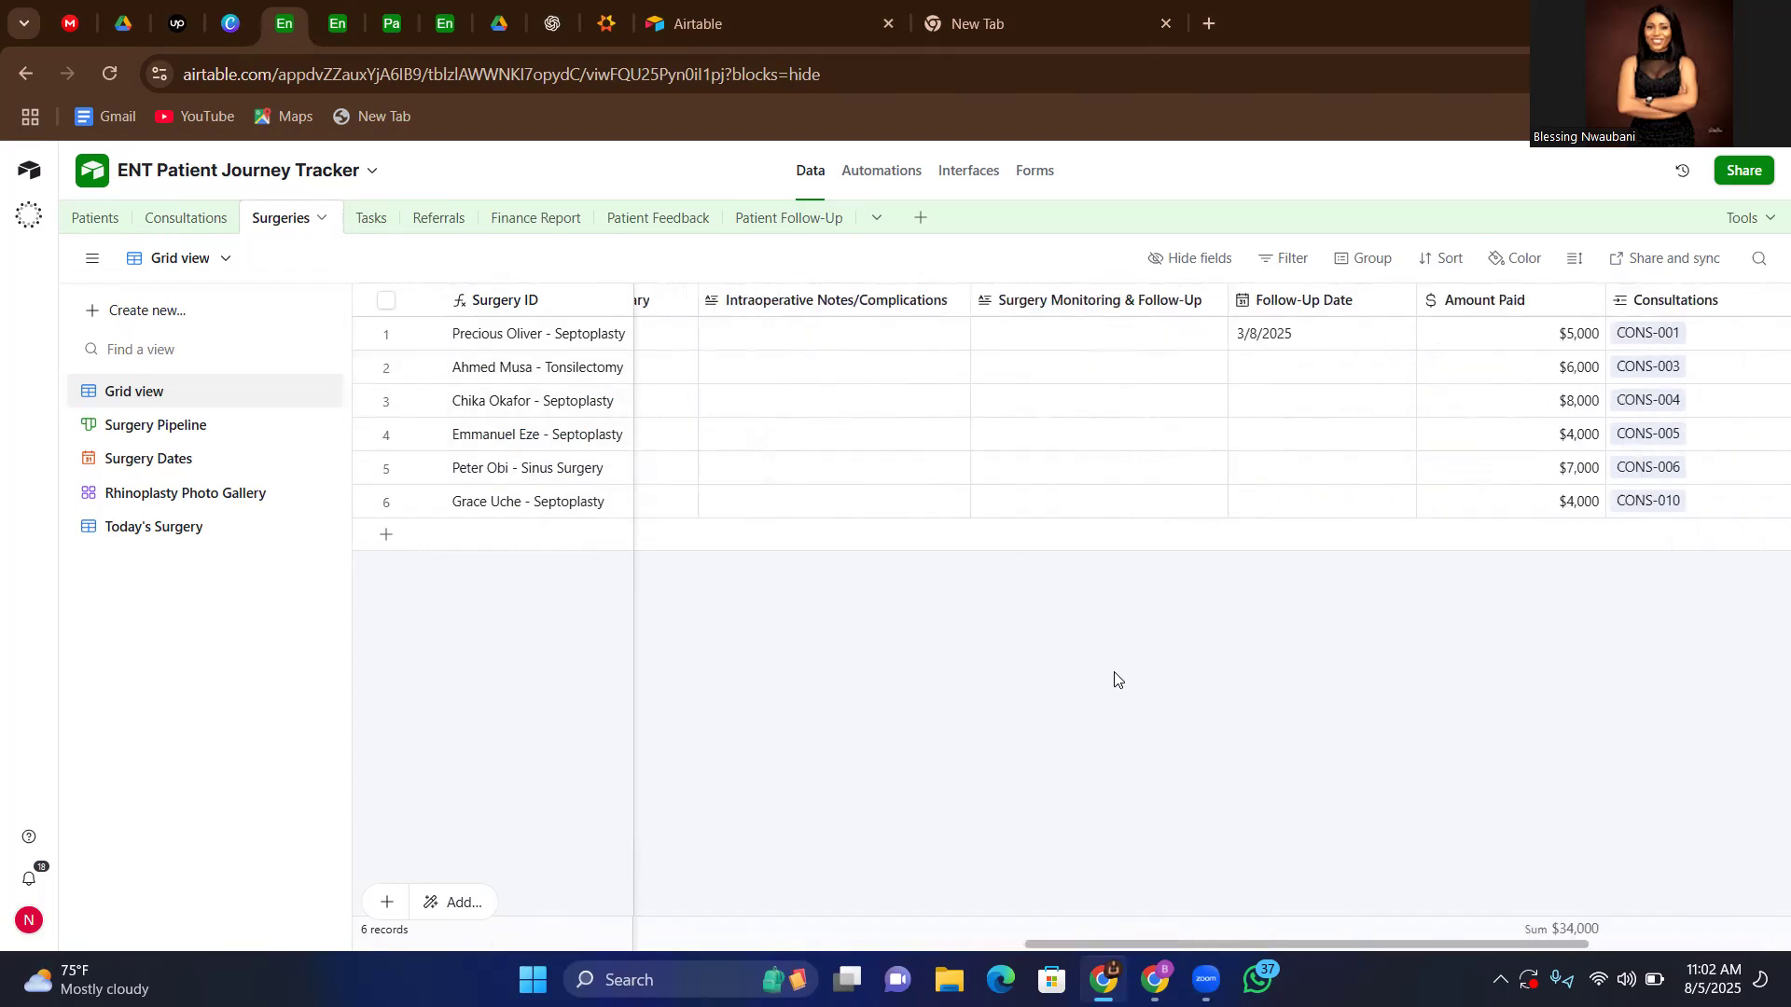
# Review the Surgeries table's Surgery Pipeline board by workflow status and its Surgery Dates calendar
pyautogui.click(173, 429)
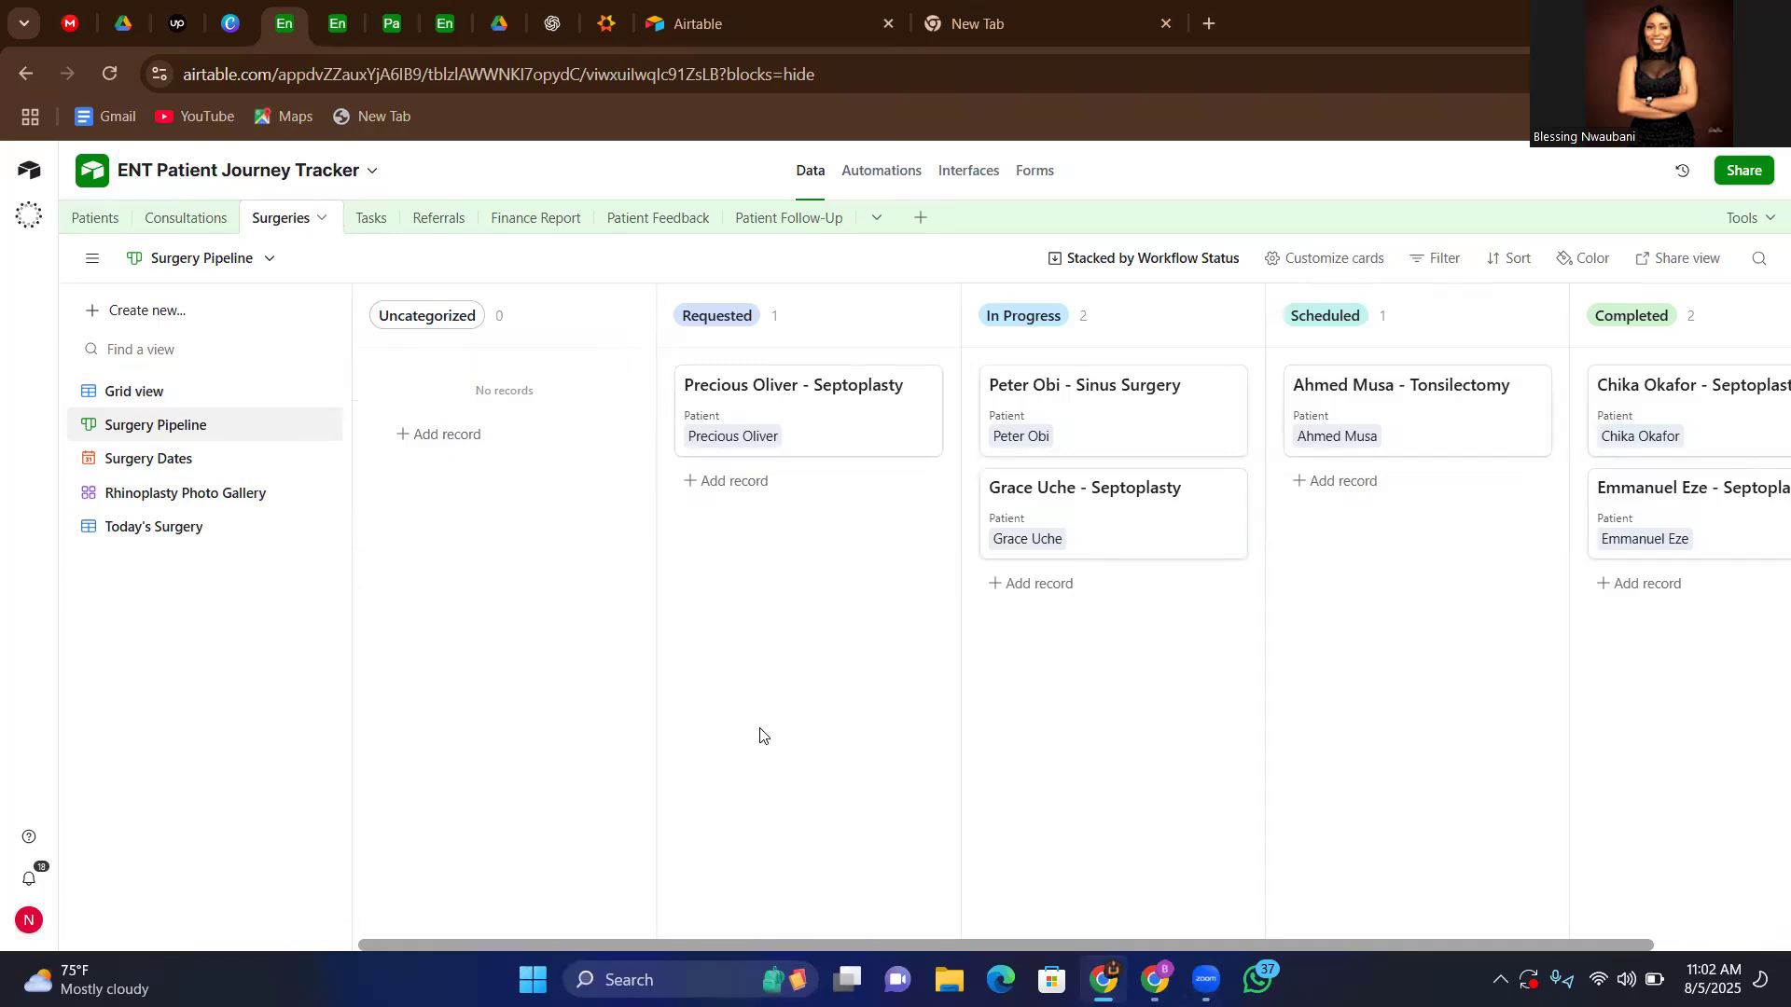
pyautogui.hscroll(3, 760, 735)
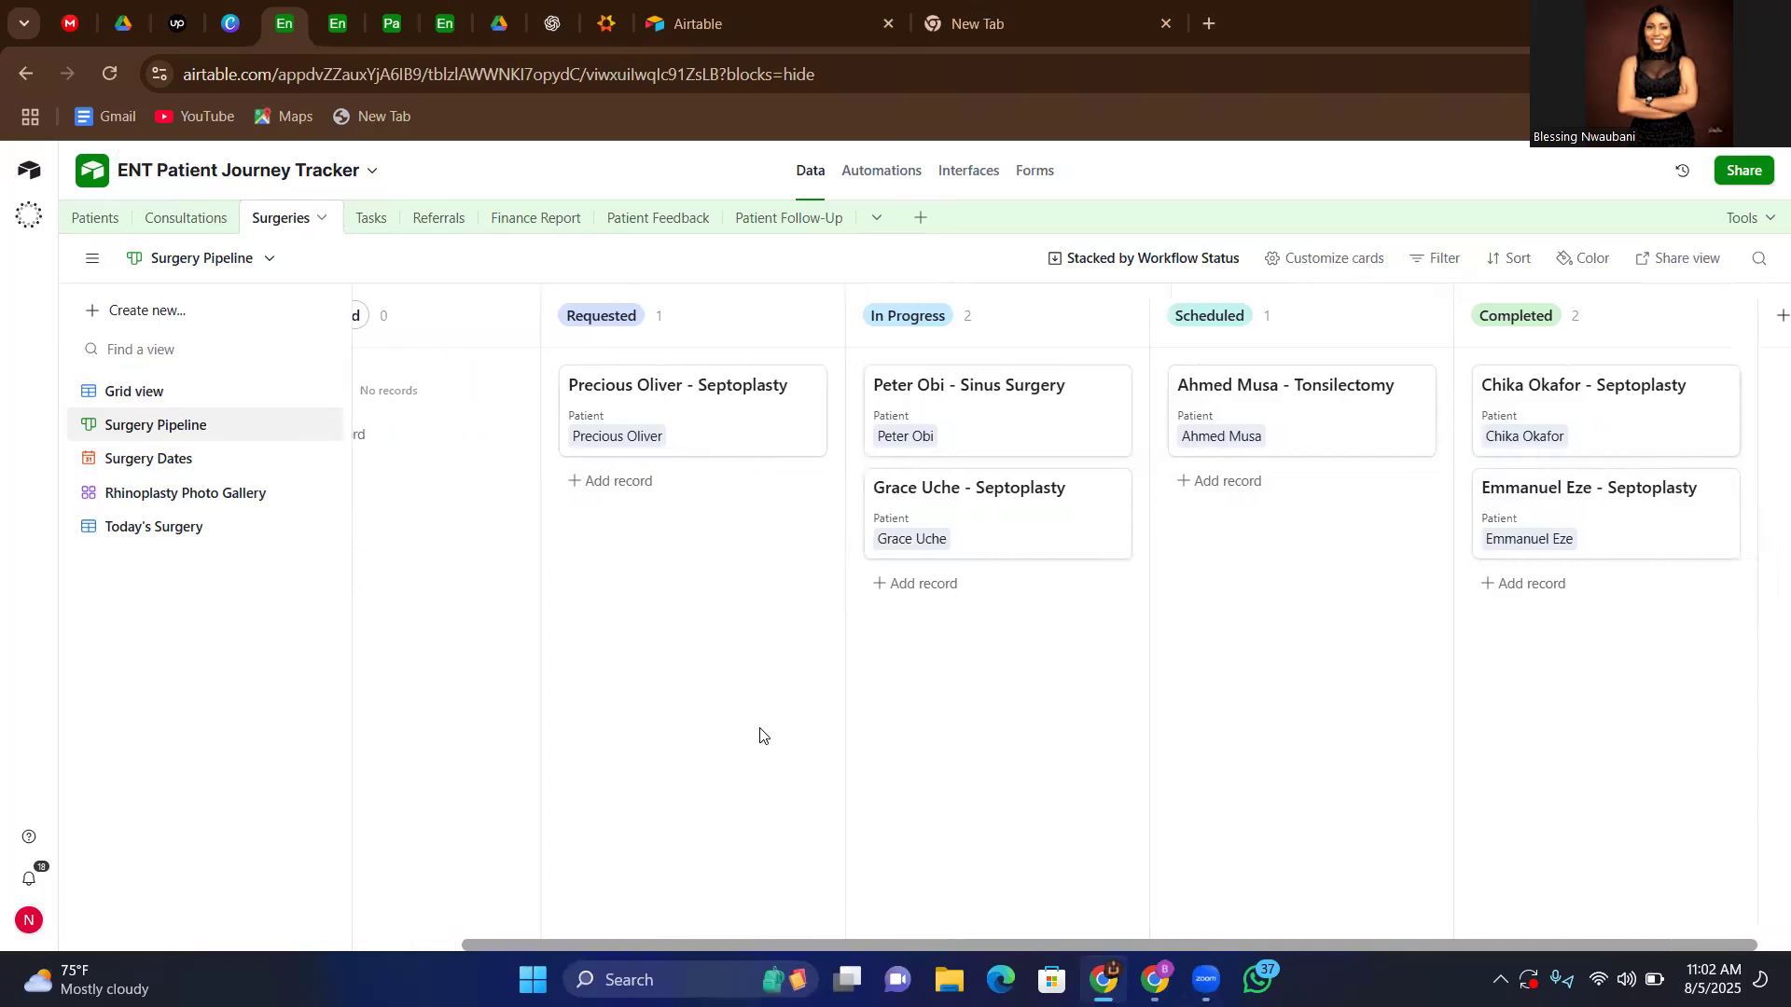
pyautogui.hscroll(1, 760, 735)
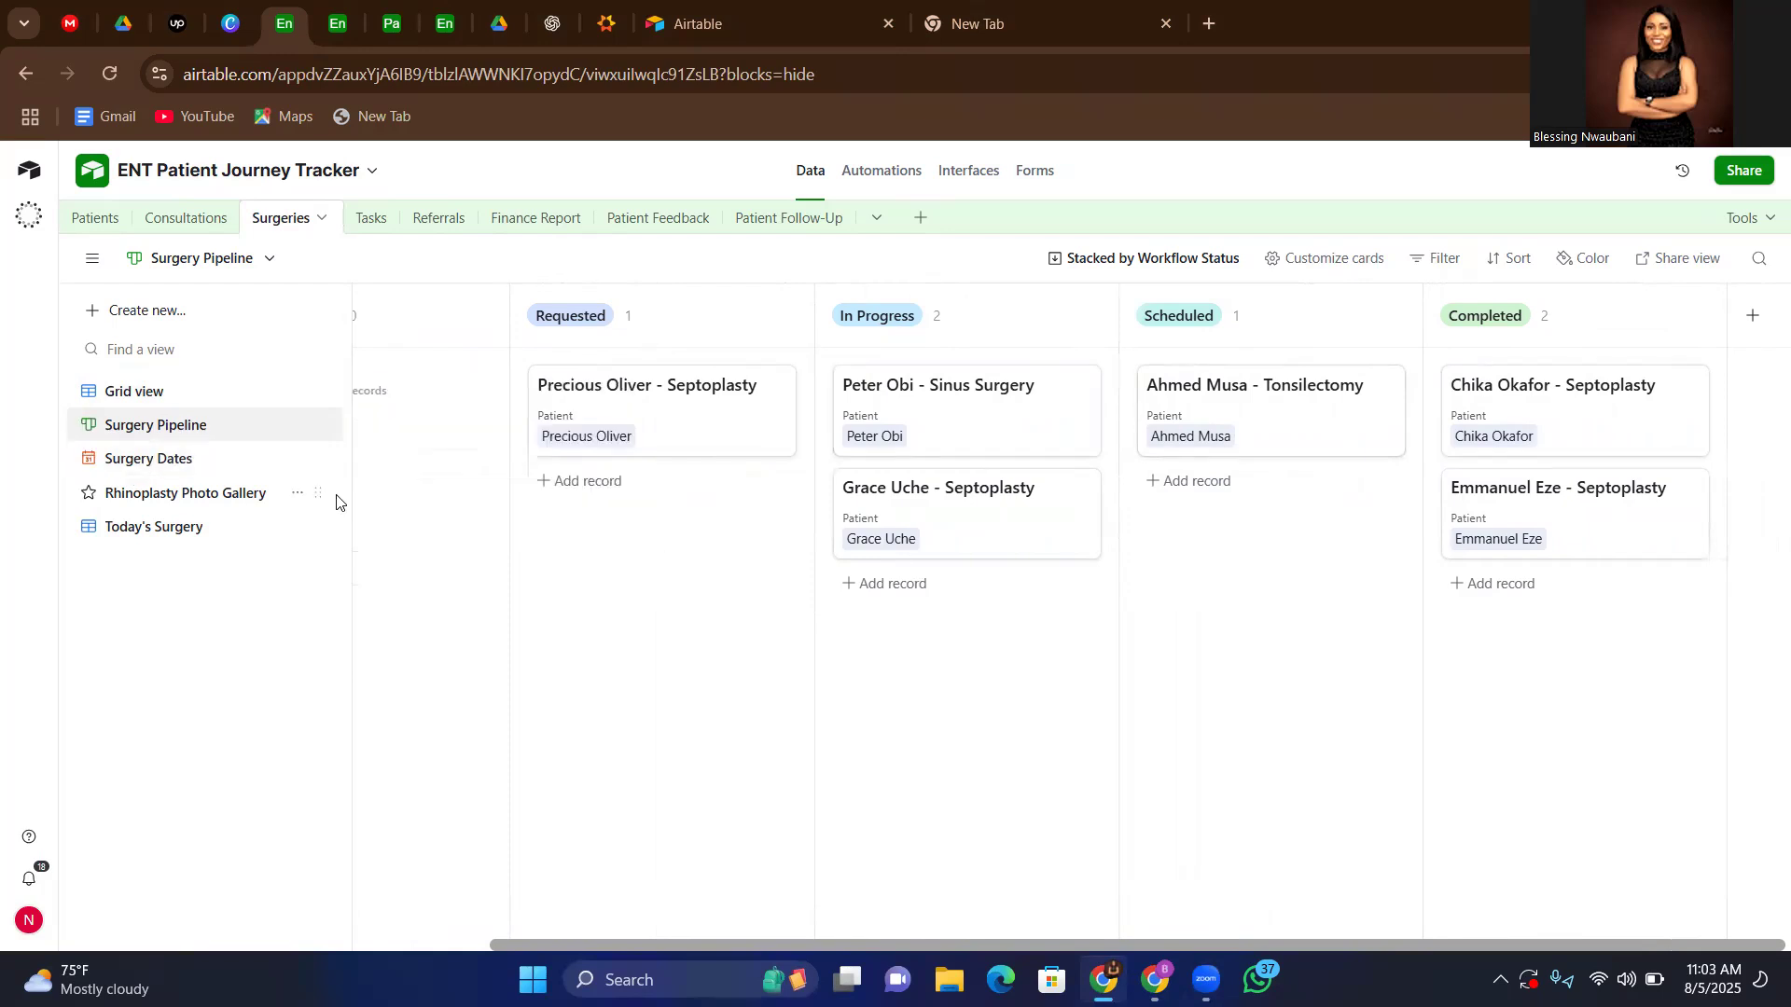
pyautogui.click(137, 466)
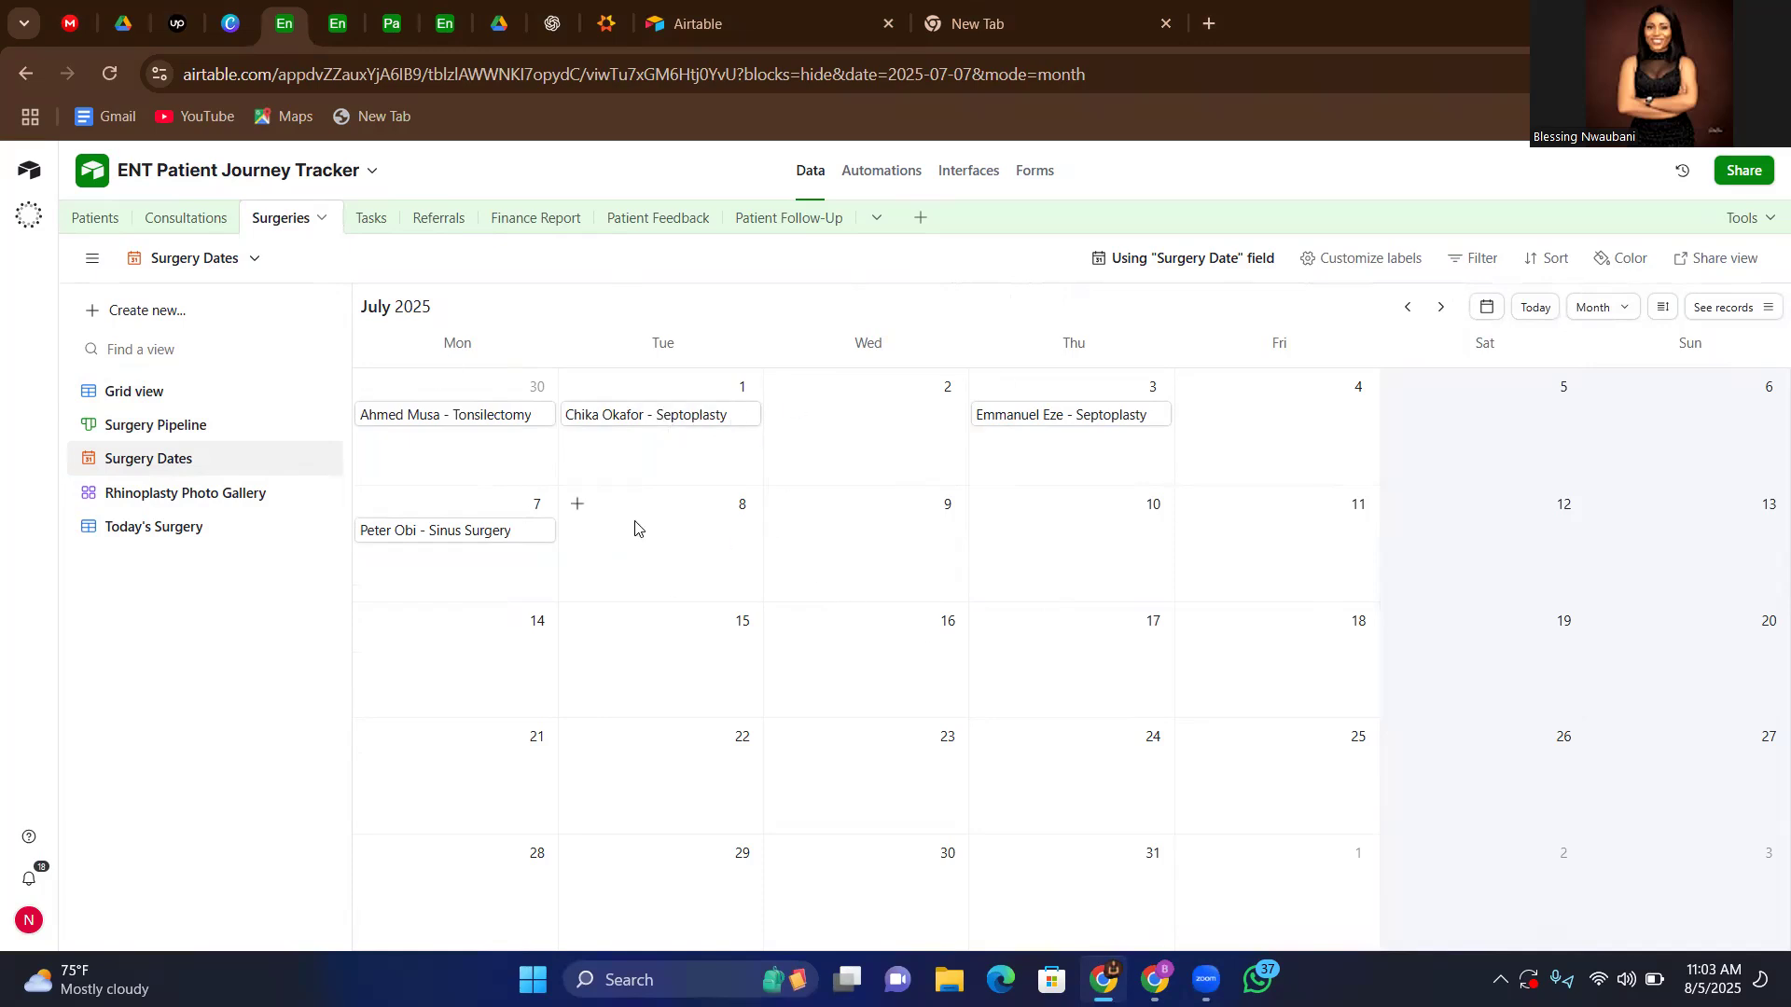
# Check the Surgeries table's Rhinoplasty Photo Gallery and the fields of its Today's Surgery view
pyautogui.click(155, 495)
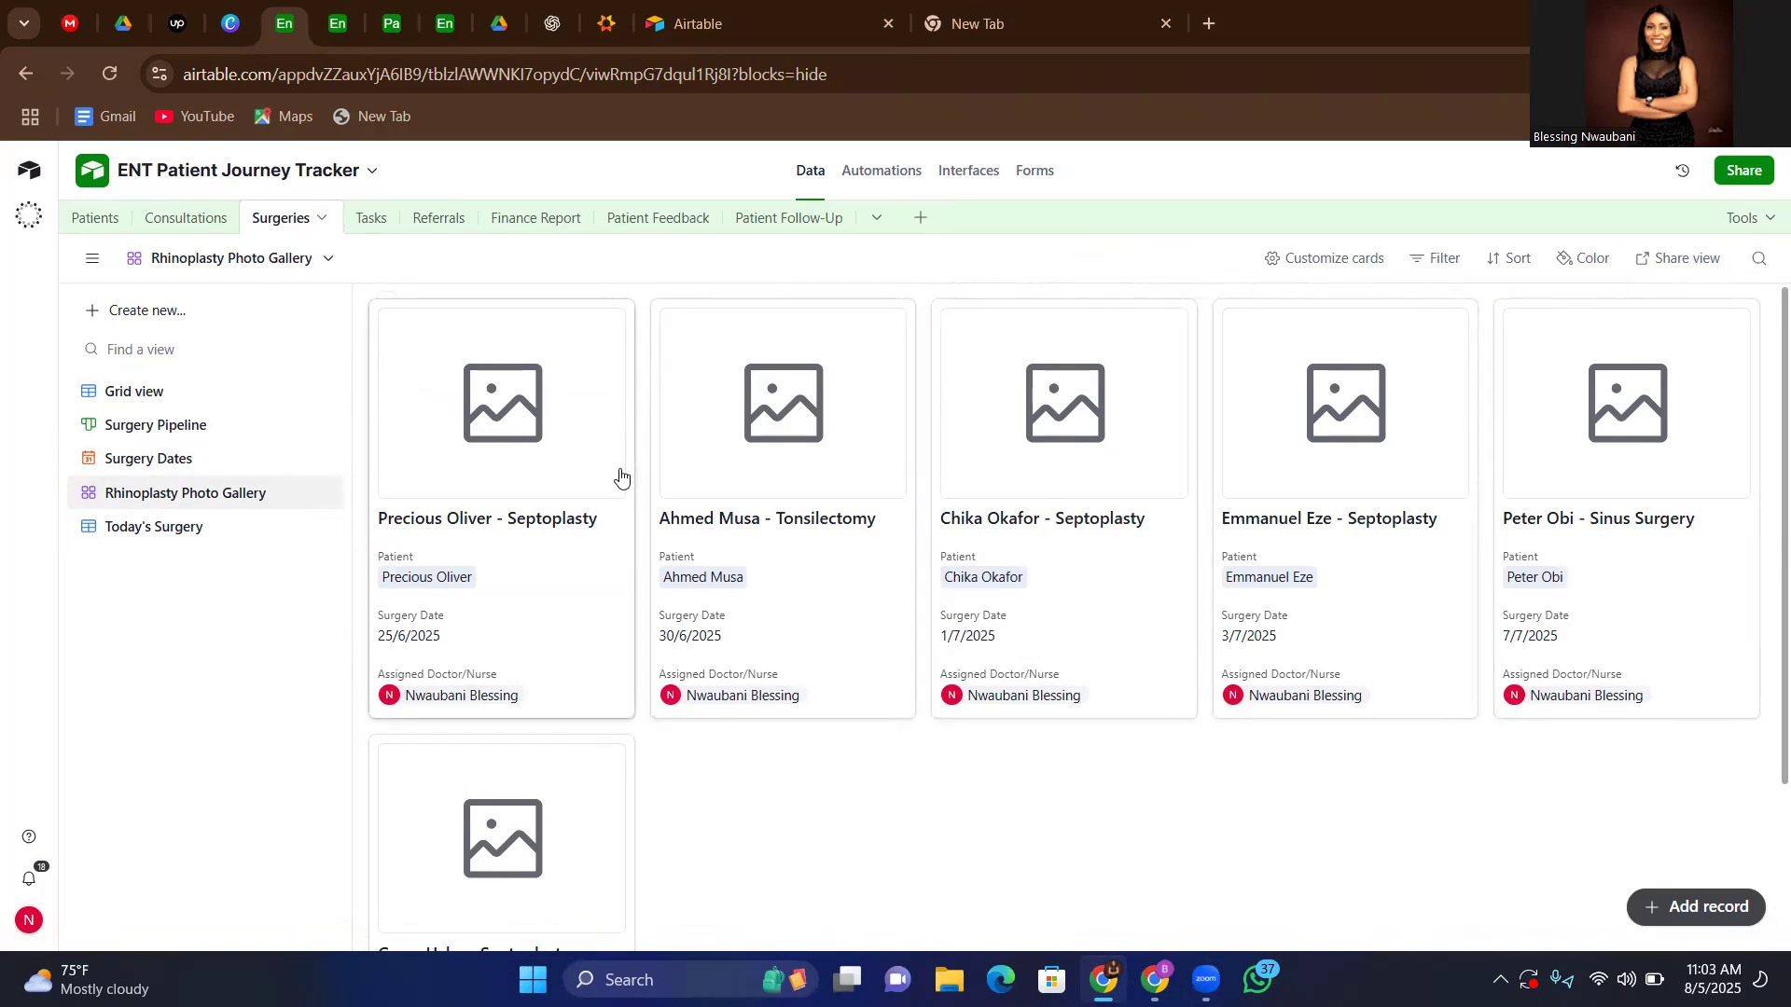
pyautogui.click(132, 537)
pyautogui.hscroll(10, 999, 589)
pyautogui.hscroll(-10, 999, 589)
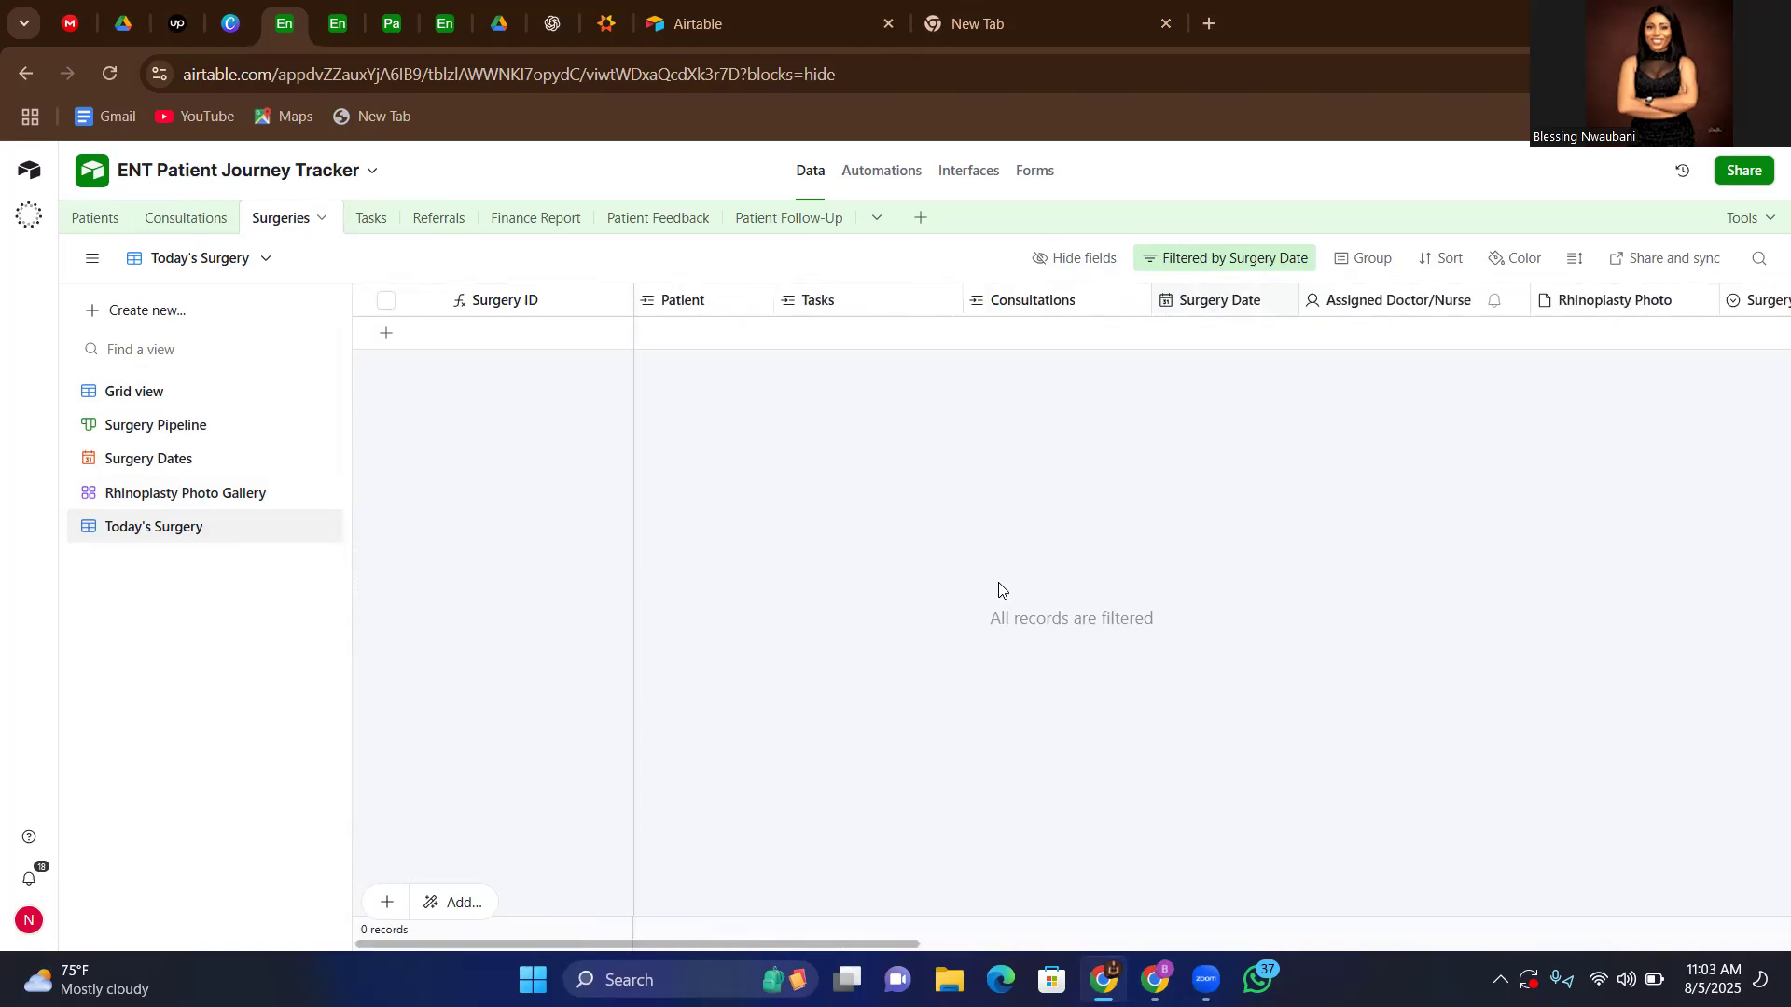
# Examine the Tasks table's grid fields, from Patients and Task Title through Status and Priority to Assigned Staff and Consultations
pyautogui.click(369, 224)
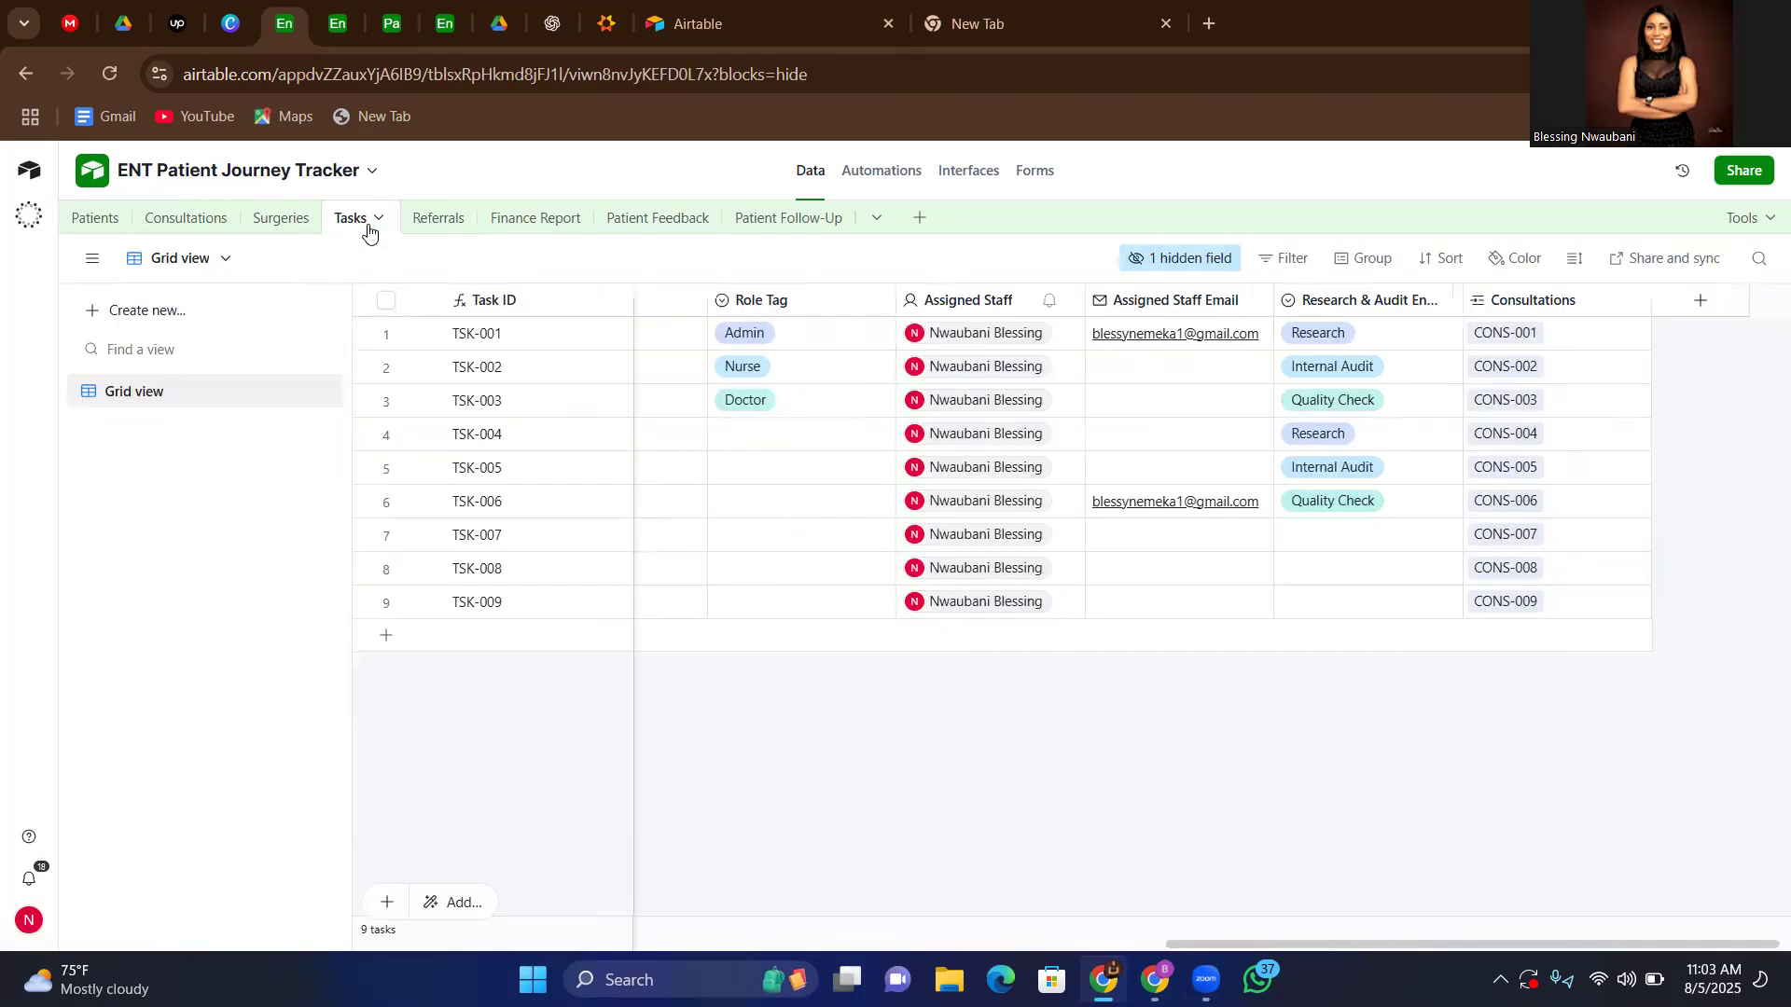
pyautogui.hscroll(-8, 803, 691)
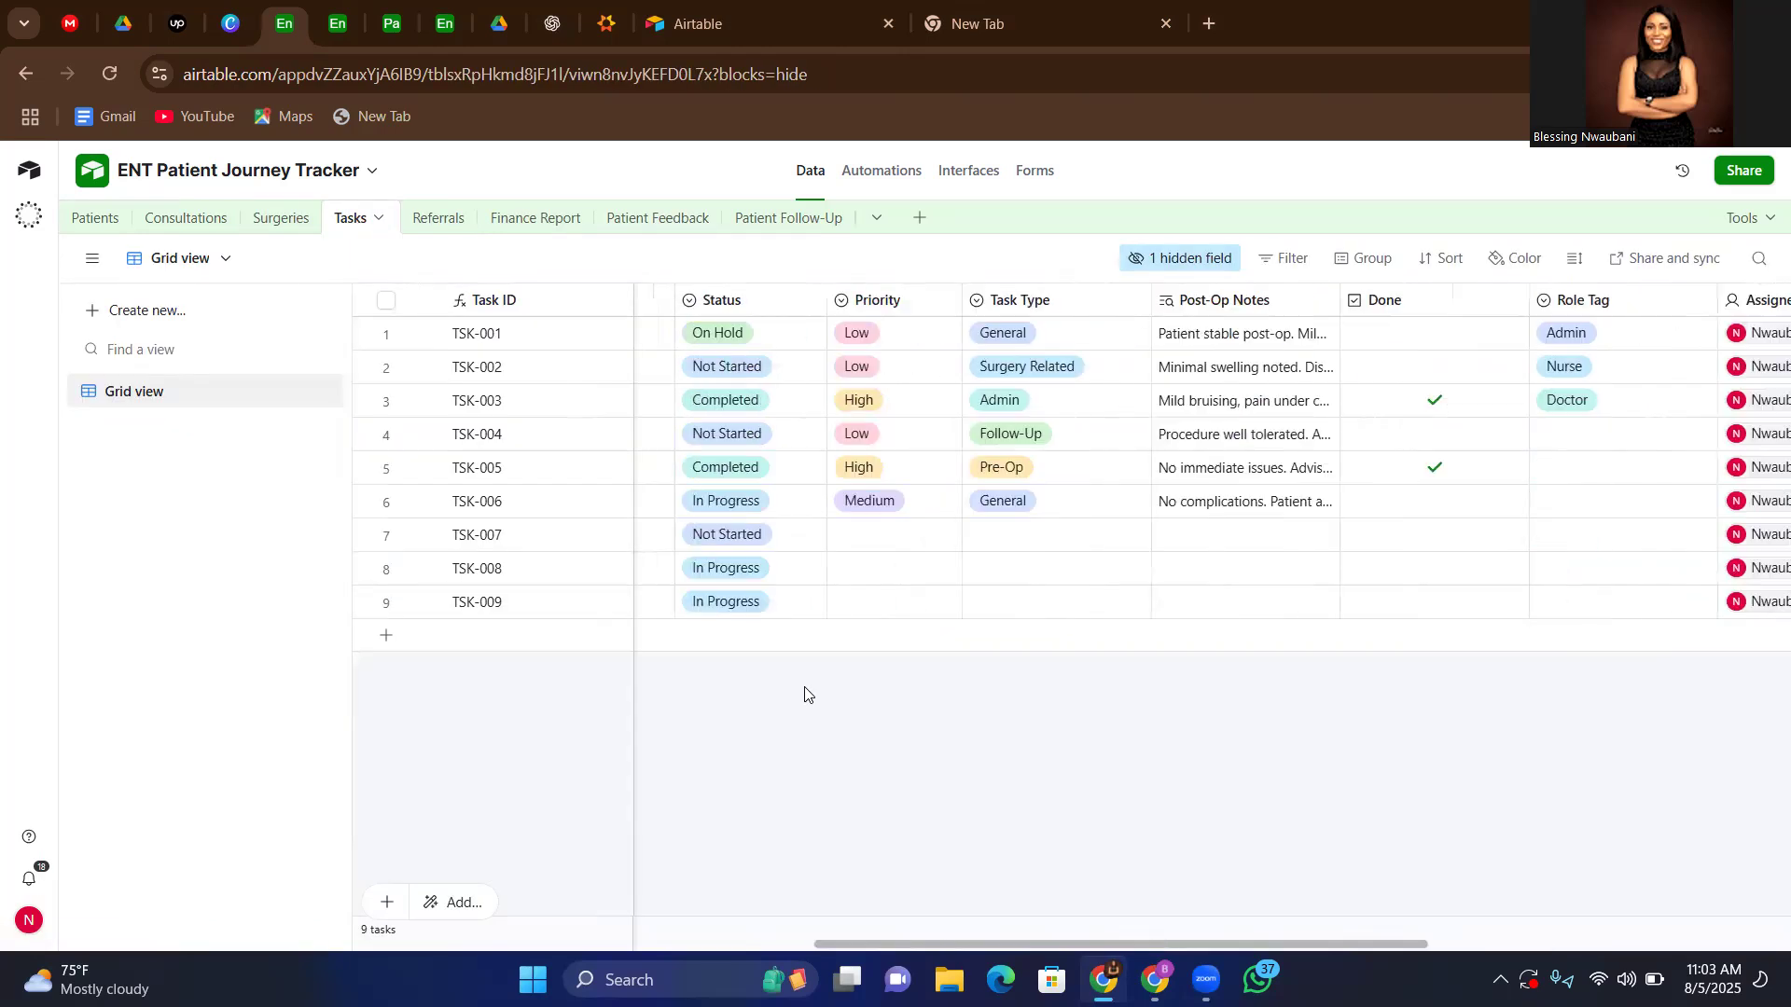
pyautogui.hscroll(-5, 872, 791)
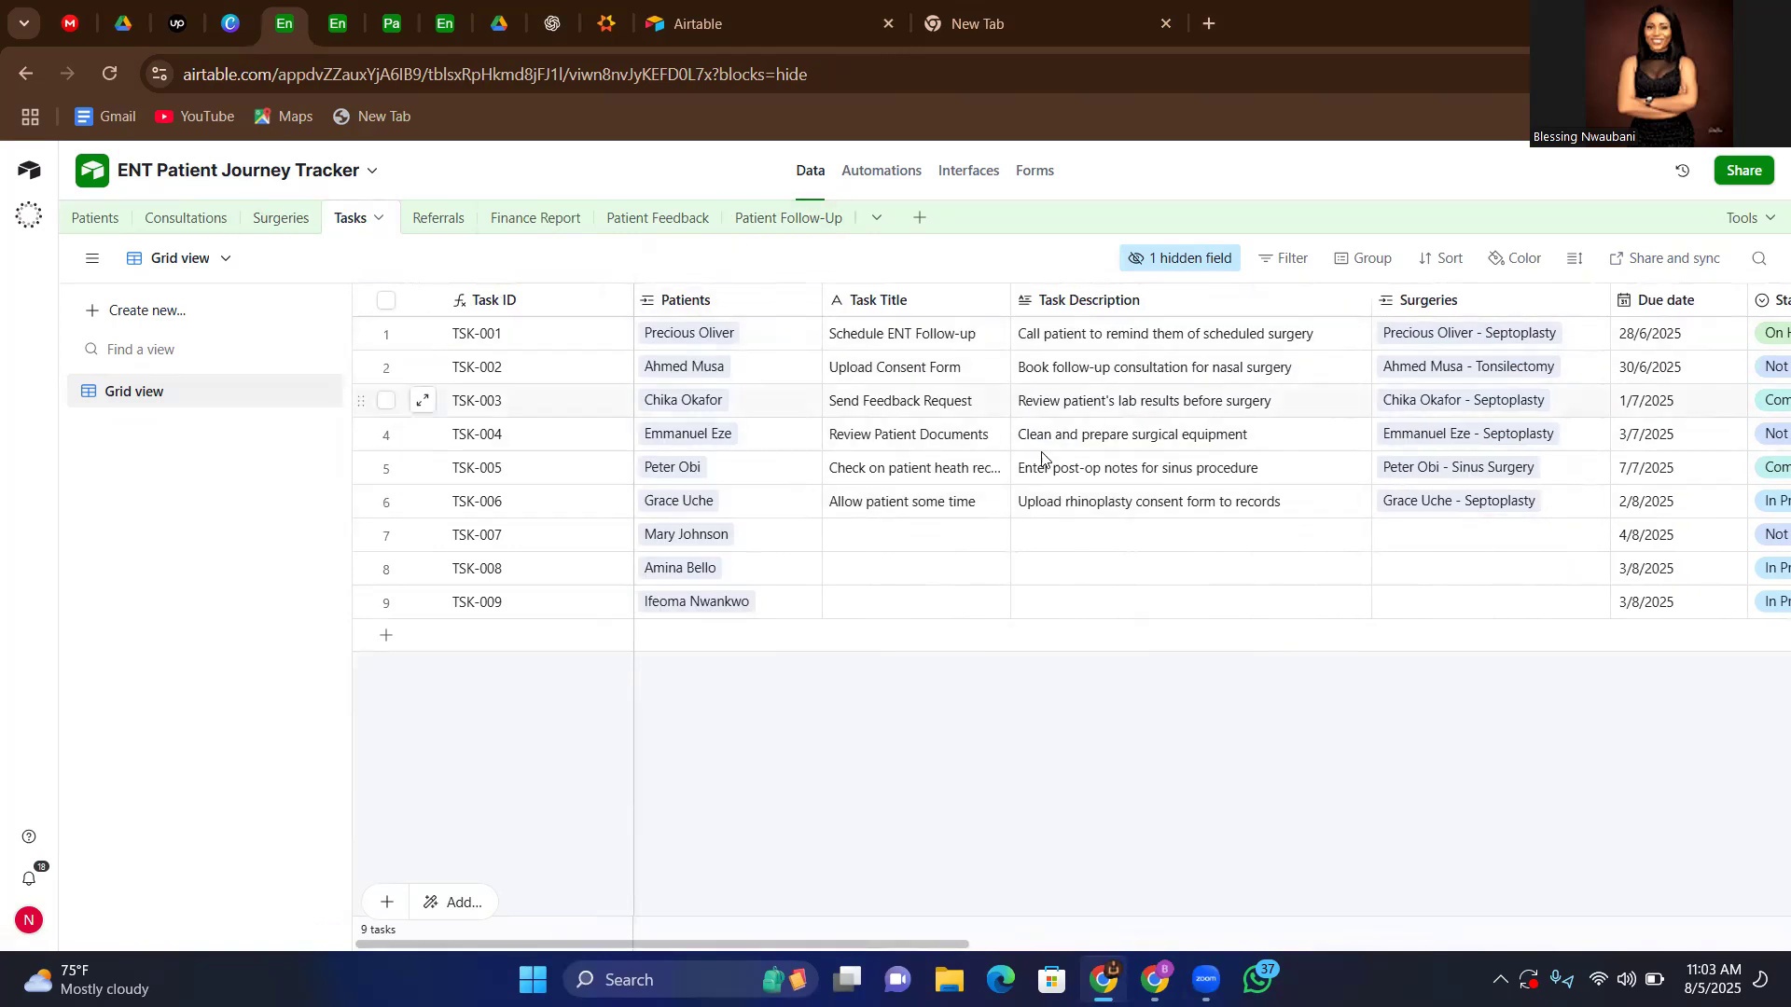
pyautogui.hscroll(4, 1156, 456)
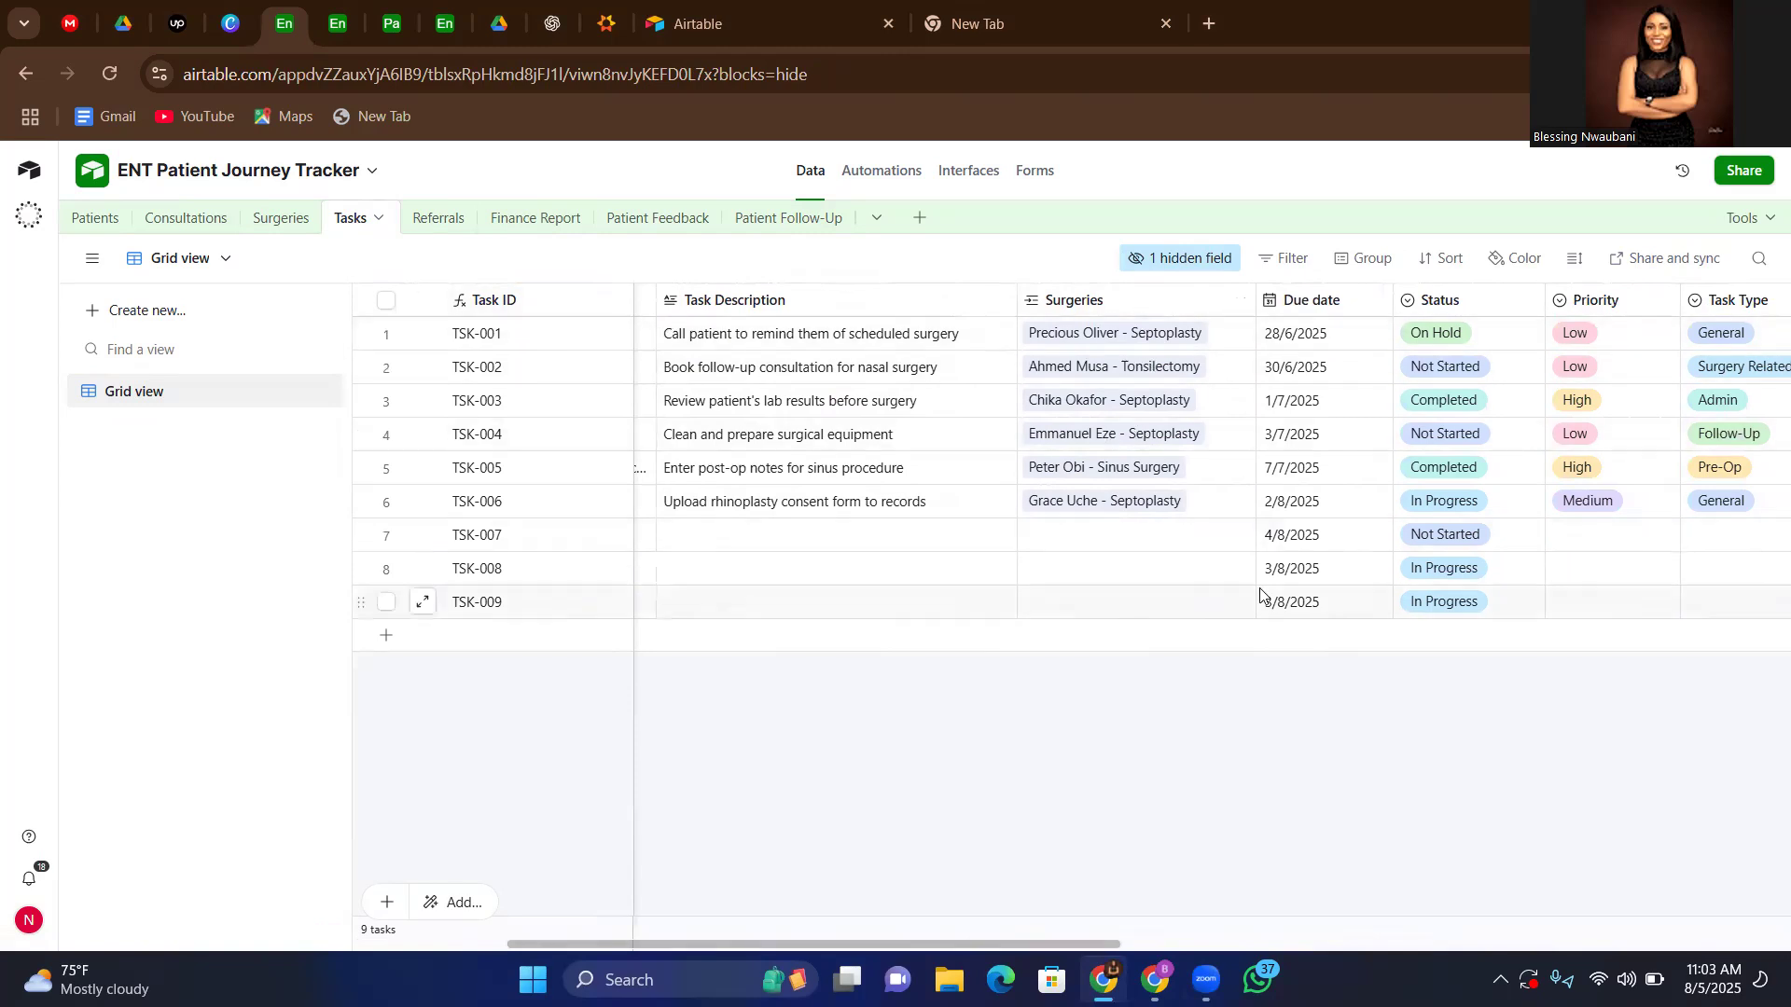
pyautogui.hscroll(6, 1443, 755)
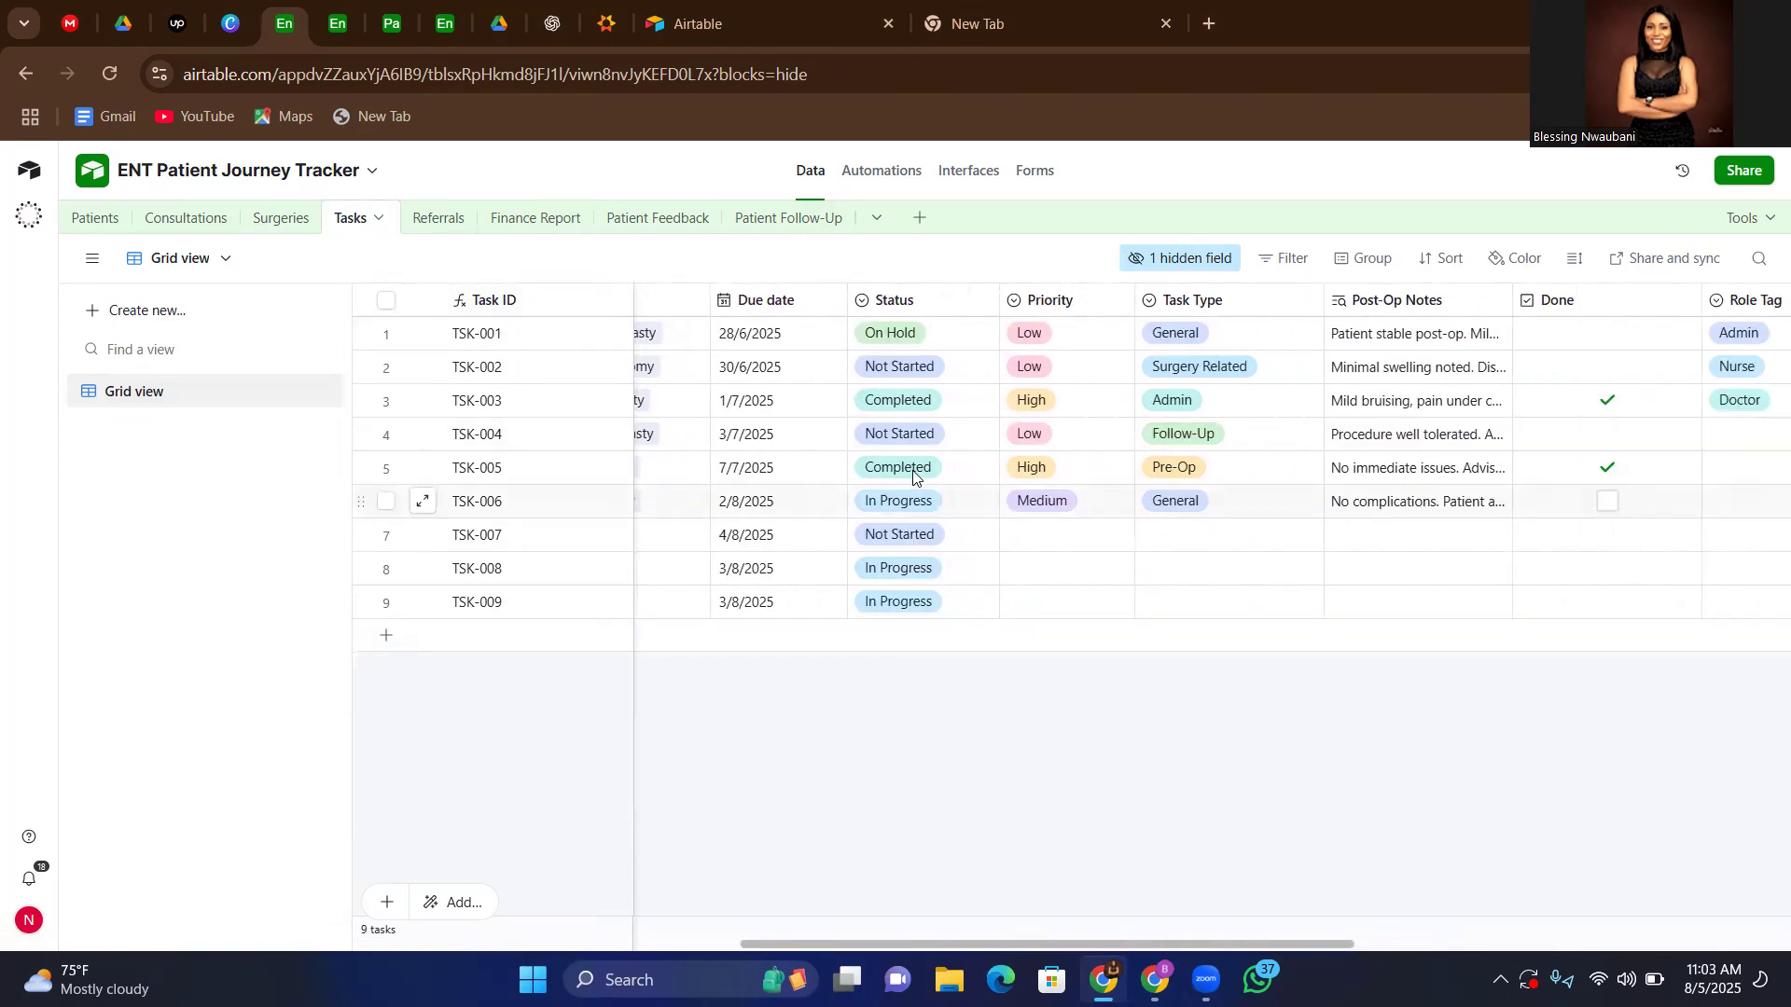
pyautogui.hscroll(4, 1459, 755)
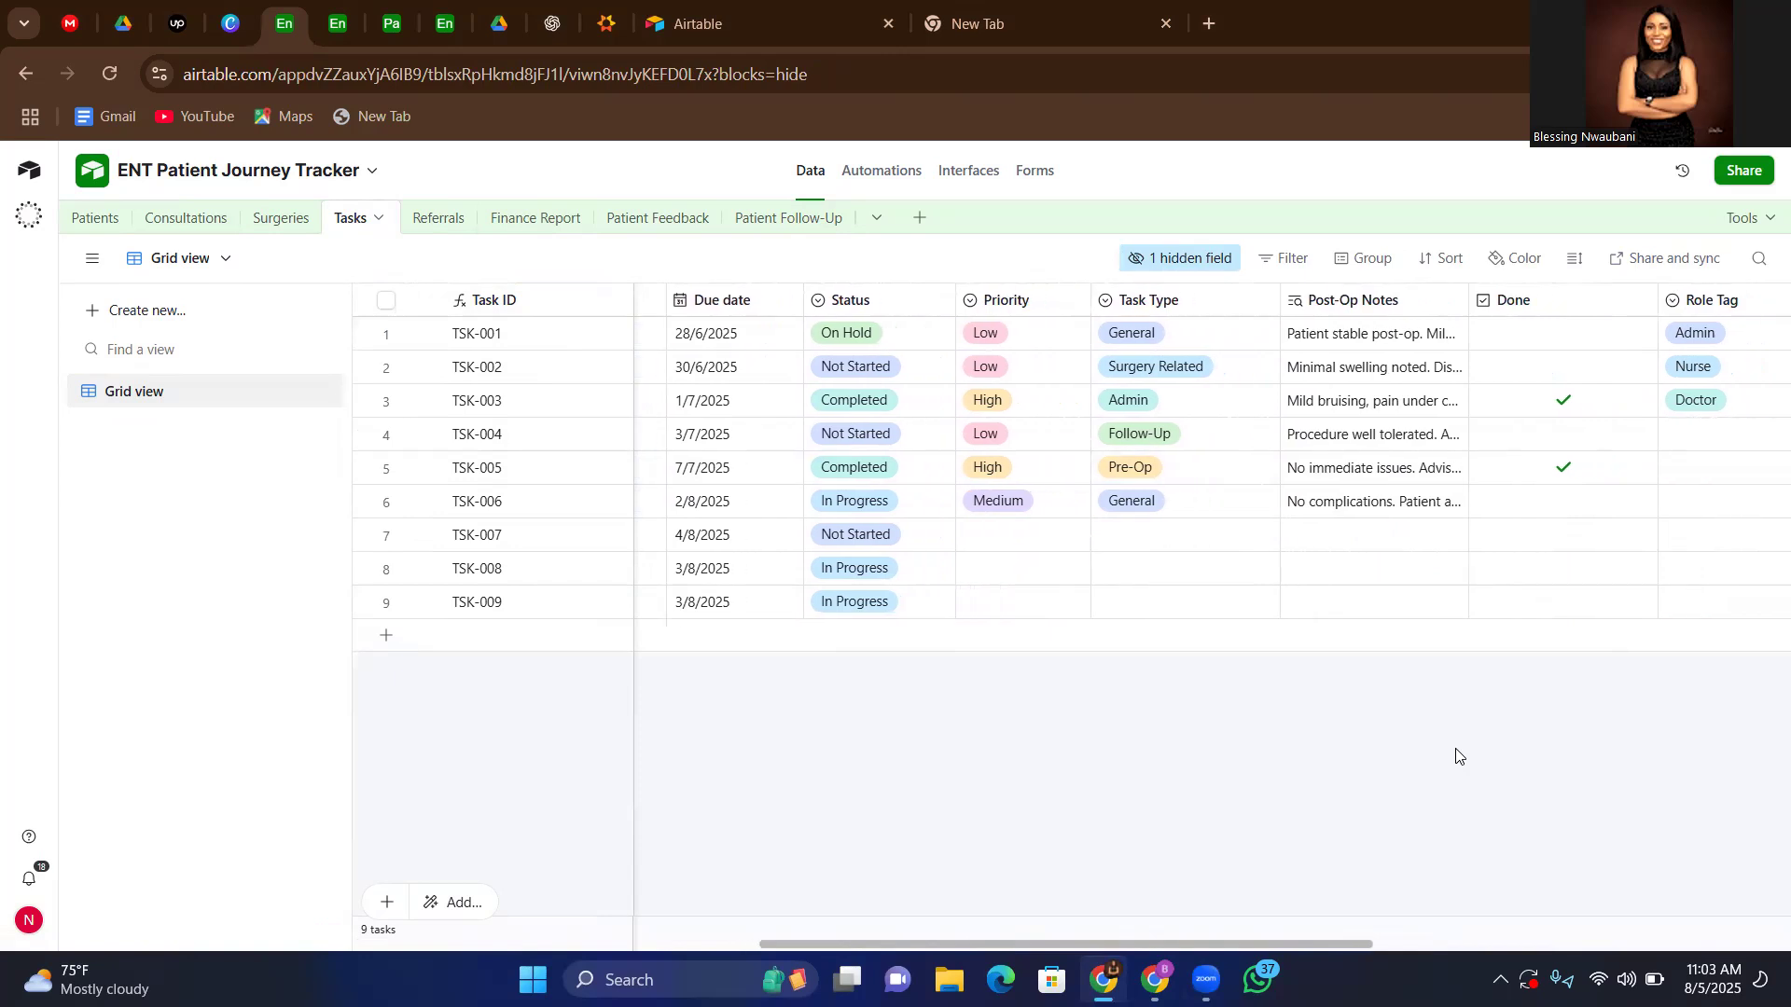
pyautogui.hscroll(4, 1458, 756)
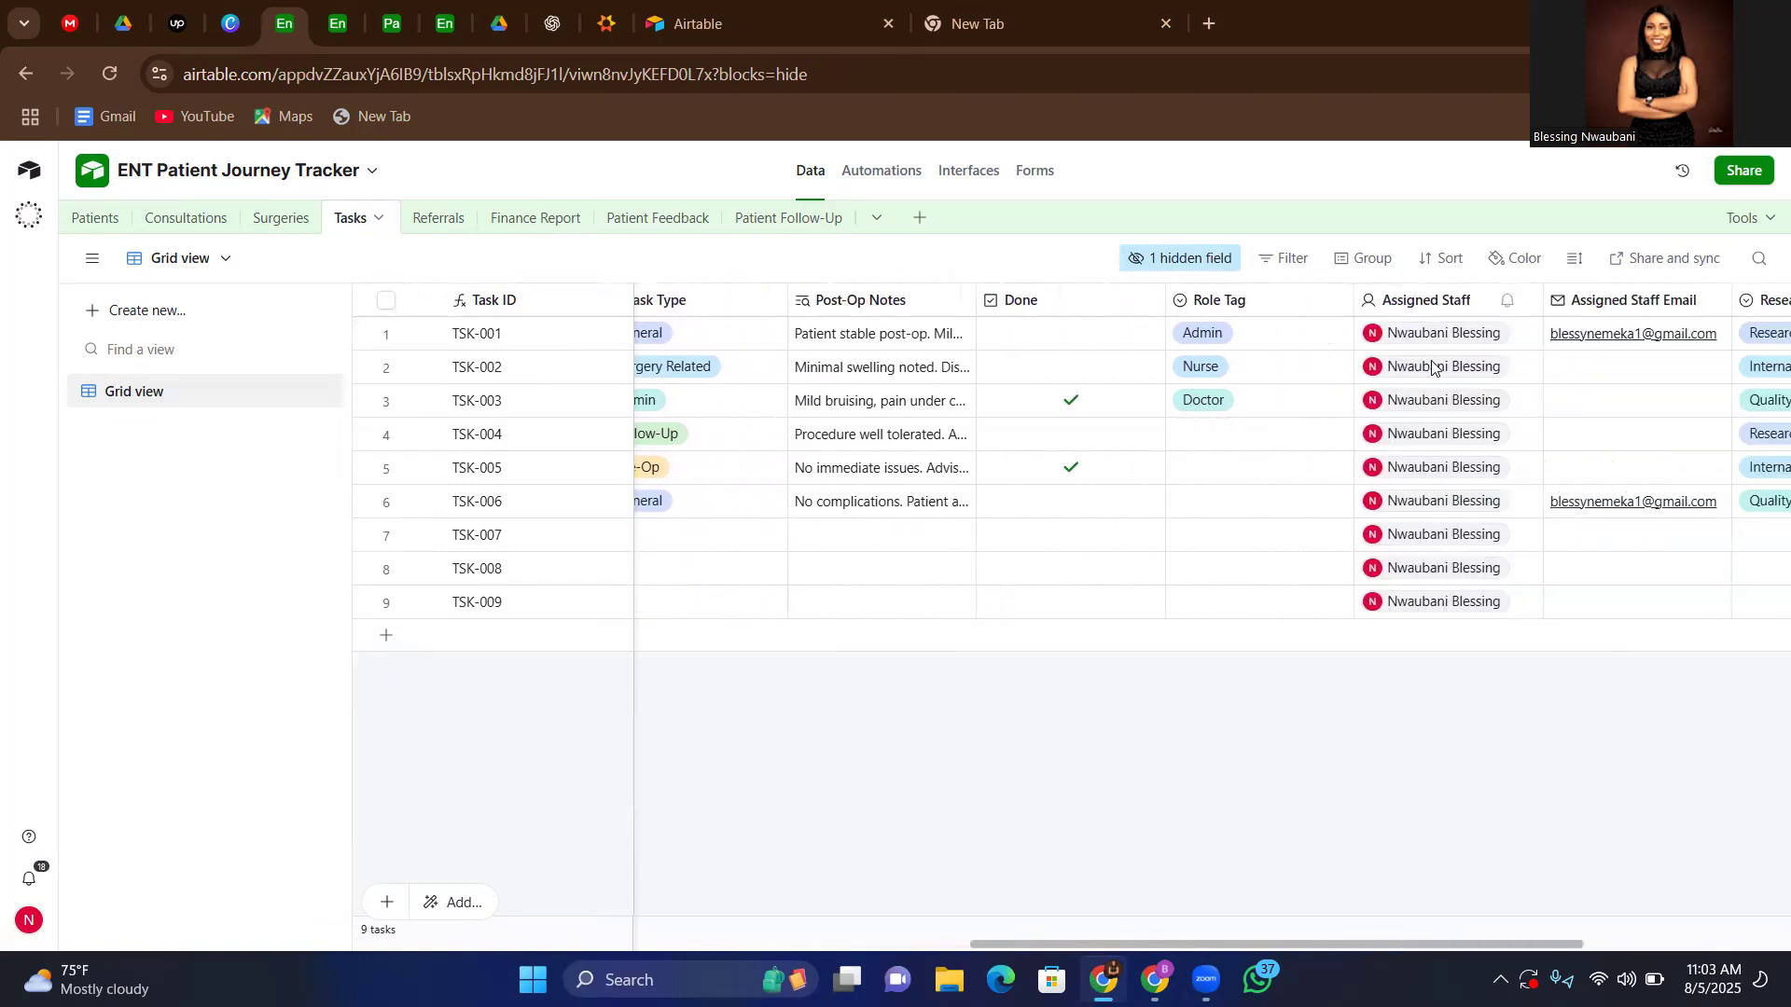
pyautogui.hscroll(4, 1582, 732)
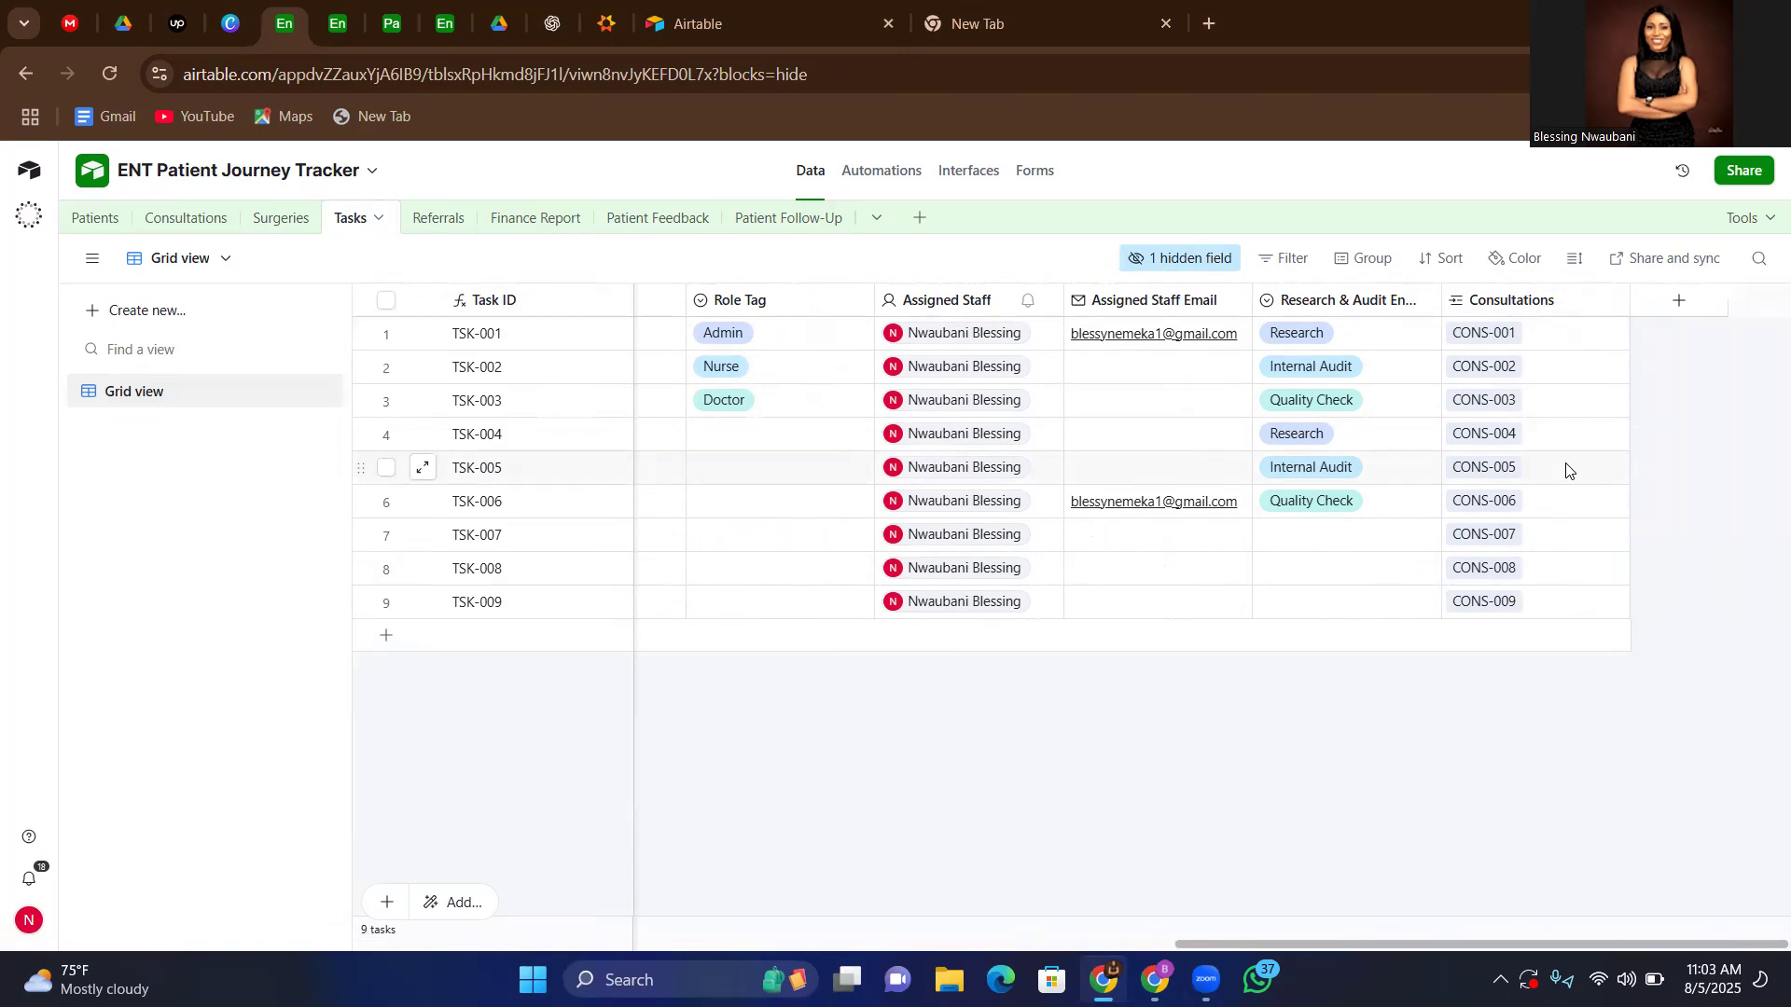
# Look over the Referrals table and examine the Finance Report table's grid fields, from Services and payments to Net Income, Month and Year
pyautogui.click(430, 228)
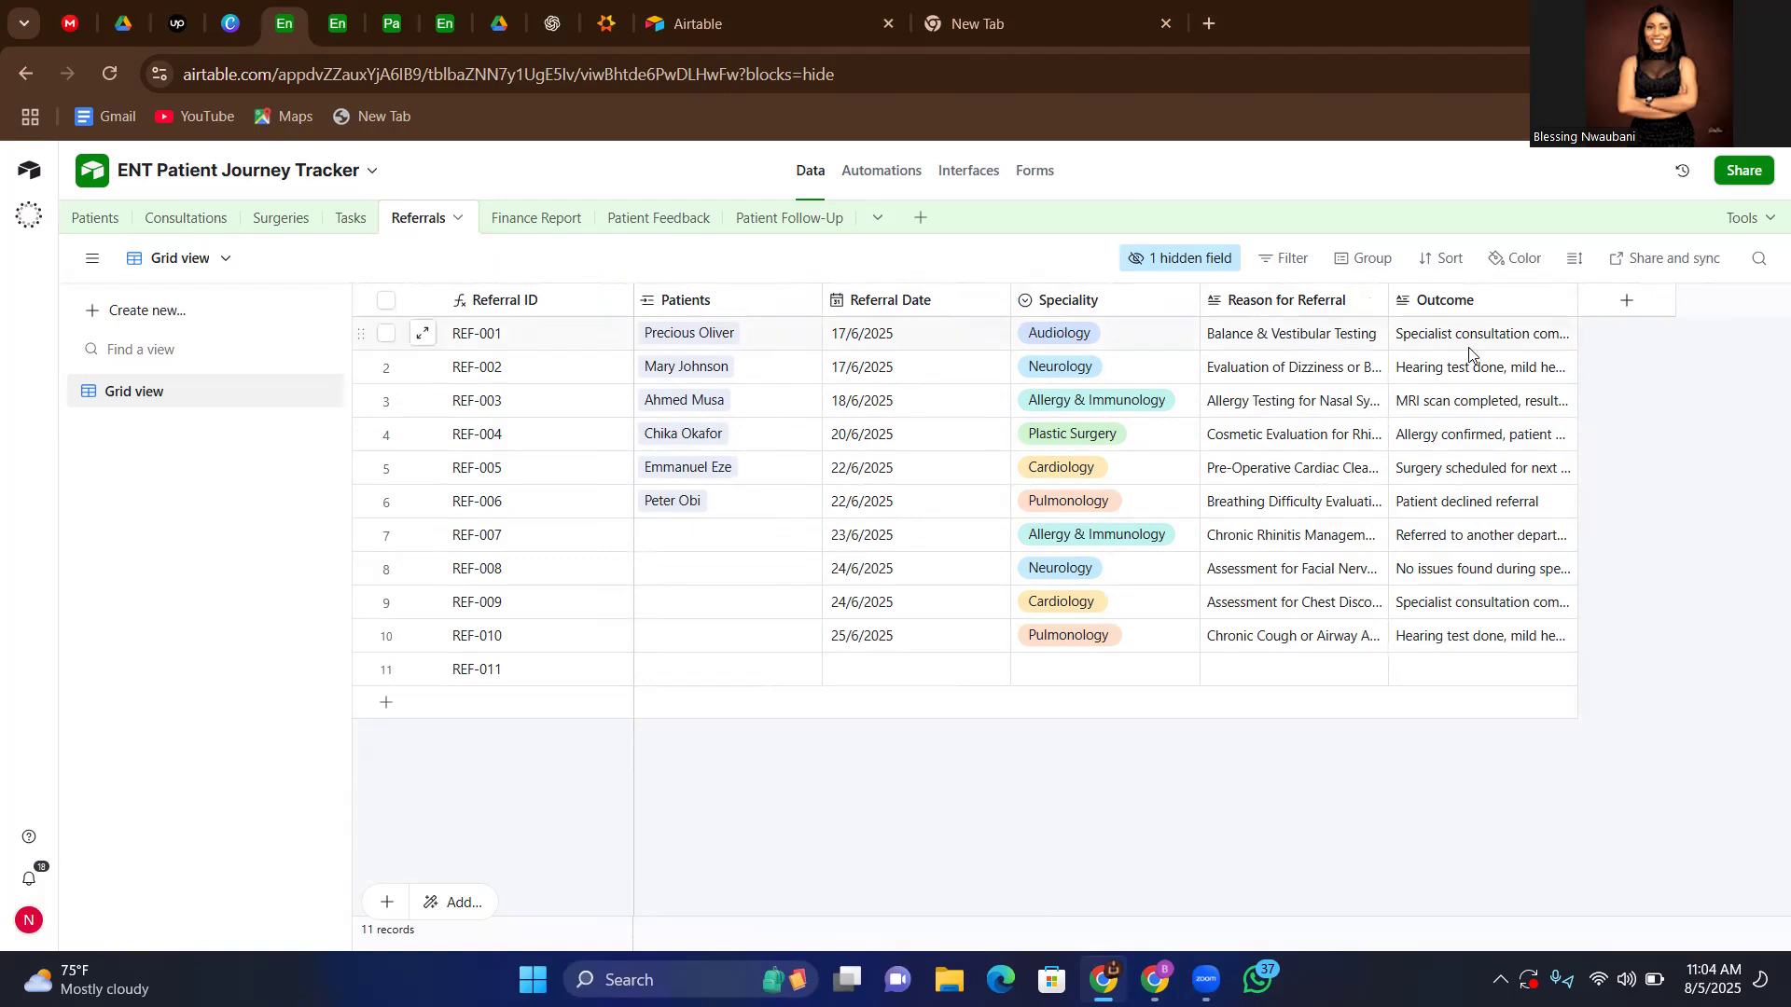
pyautogui.click(527, 222)
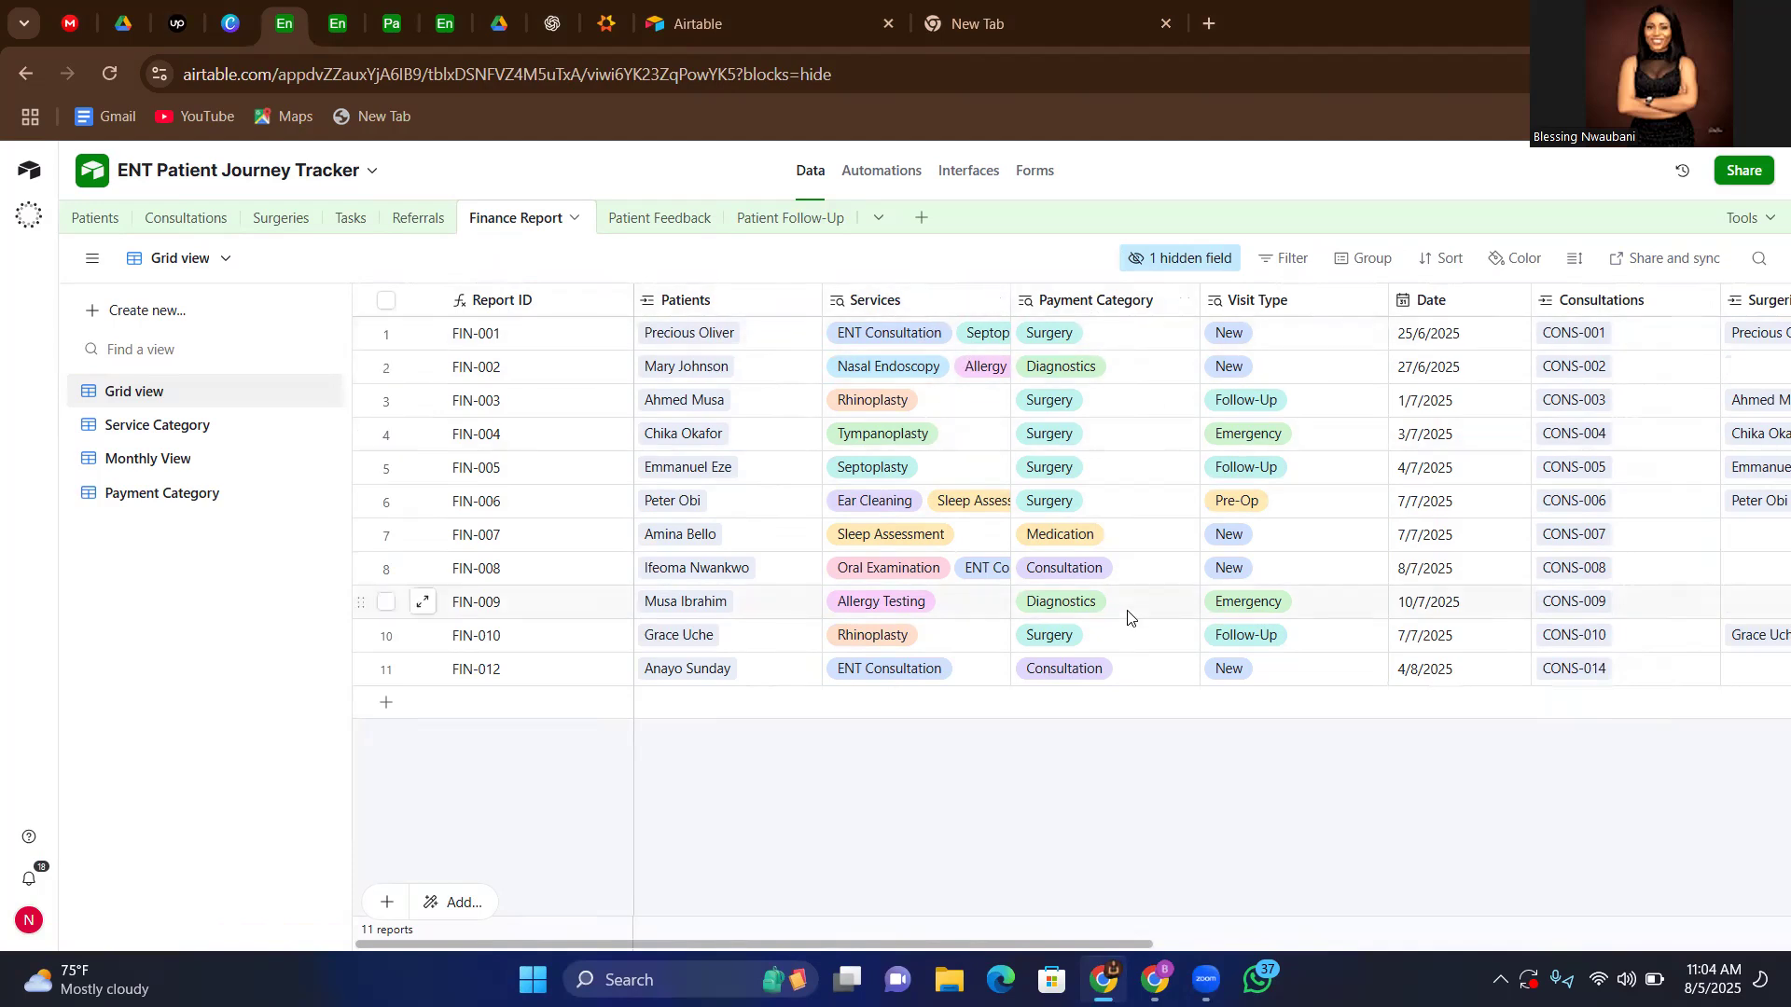
pyautogui.hscroll(5, 1334, 760)
pyautogui.hscroll(-4, 1335, 756)
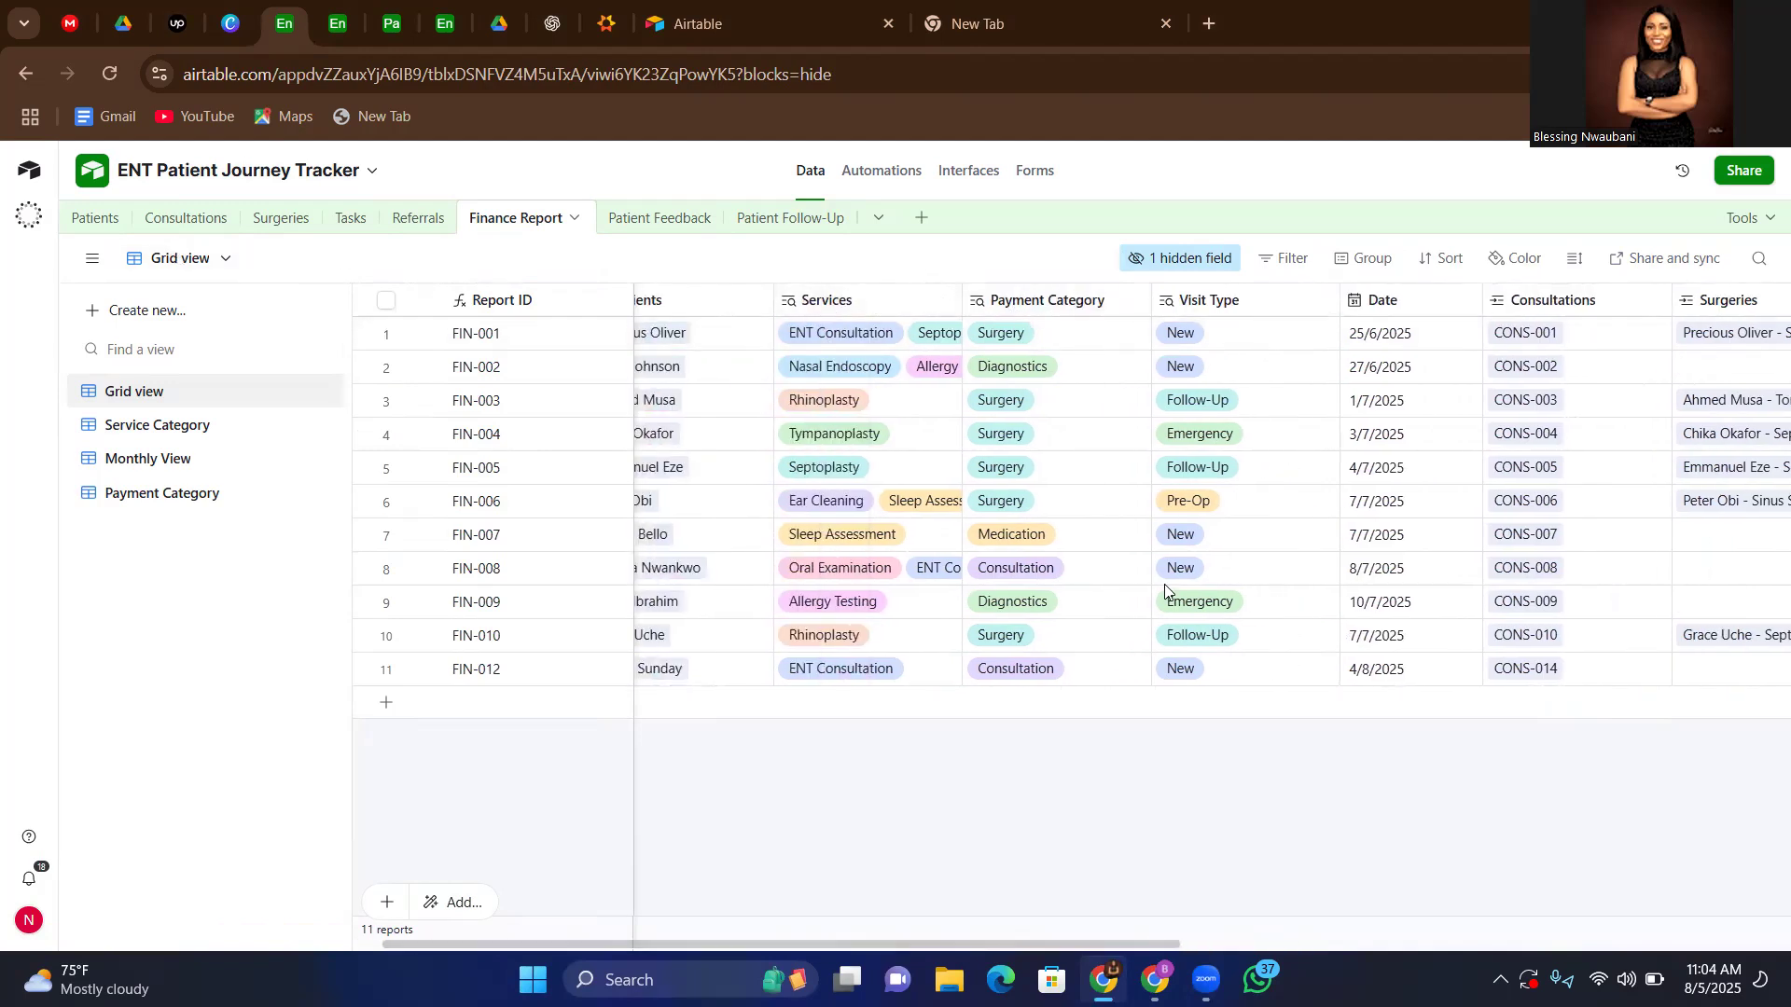
pyautogui.hscroll(3, 1173, 424)
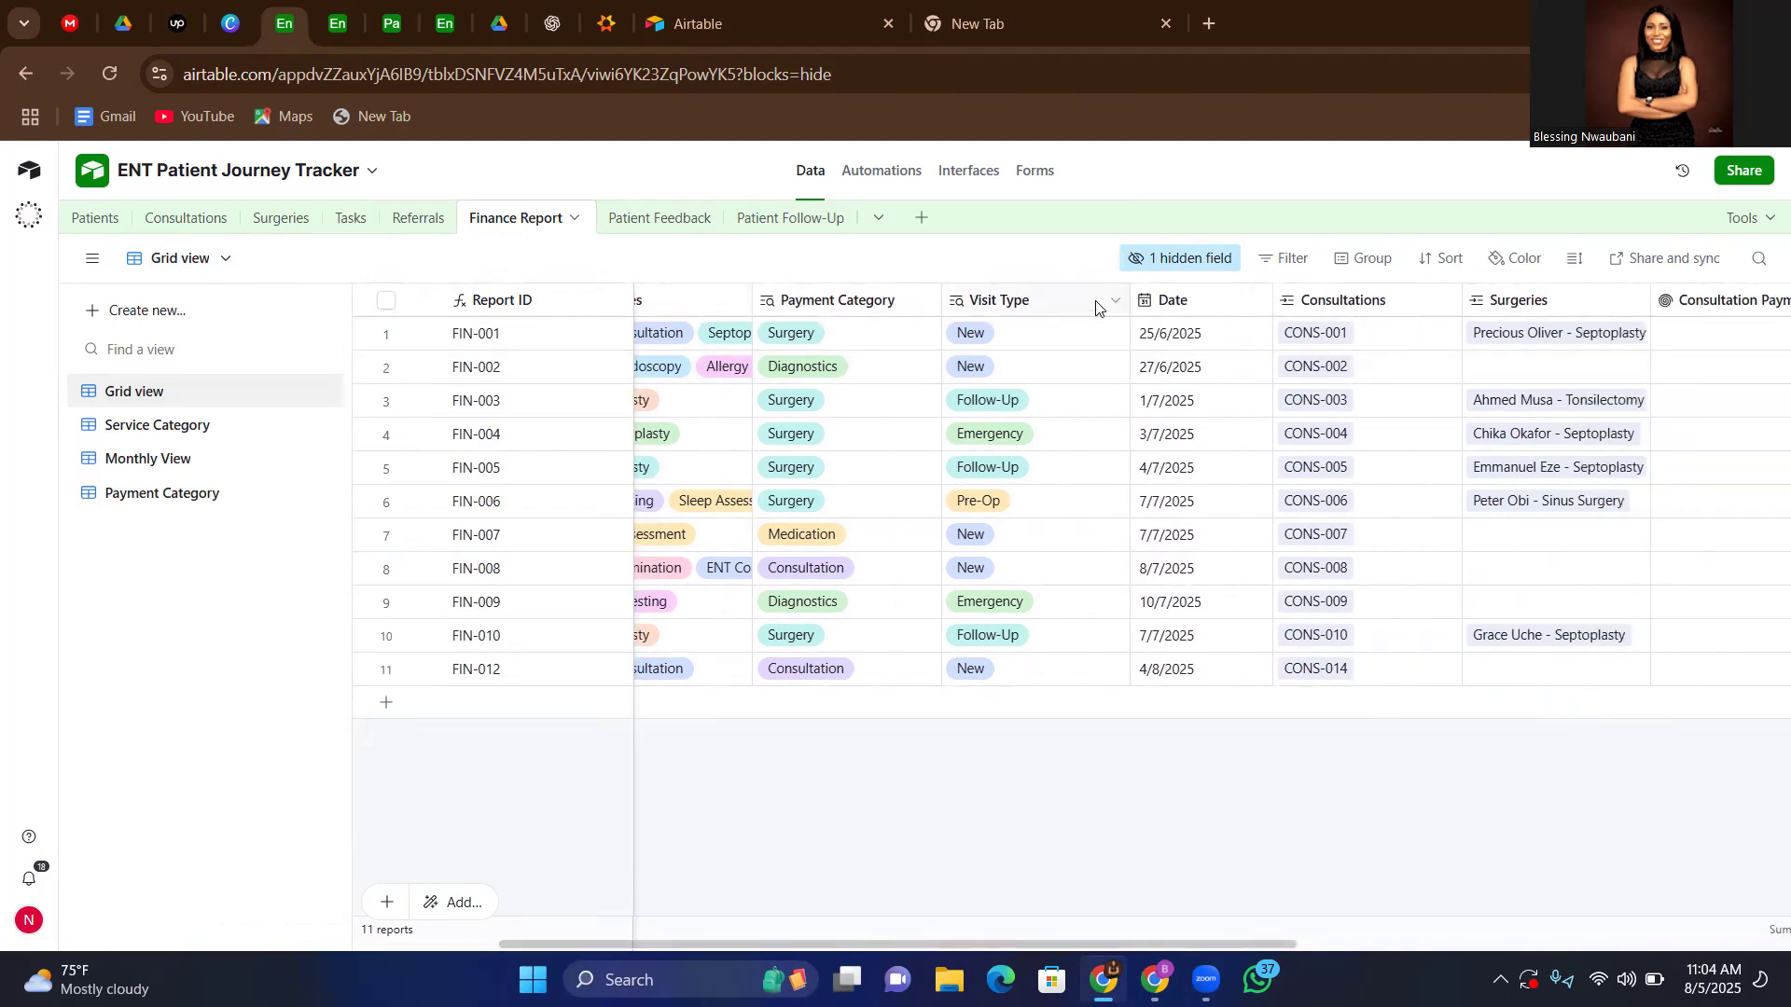
pyautogui.hscroll(3, 1367, 751)
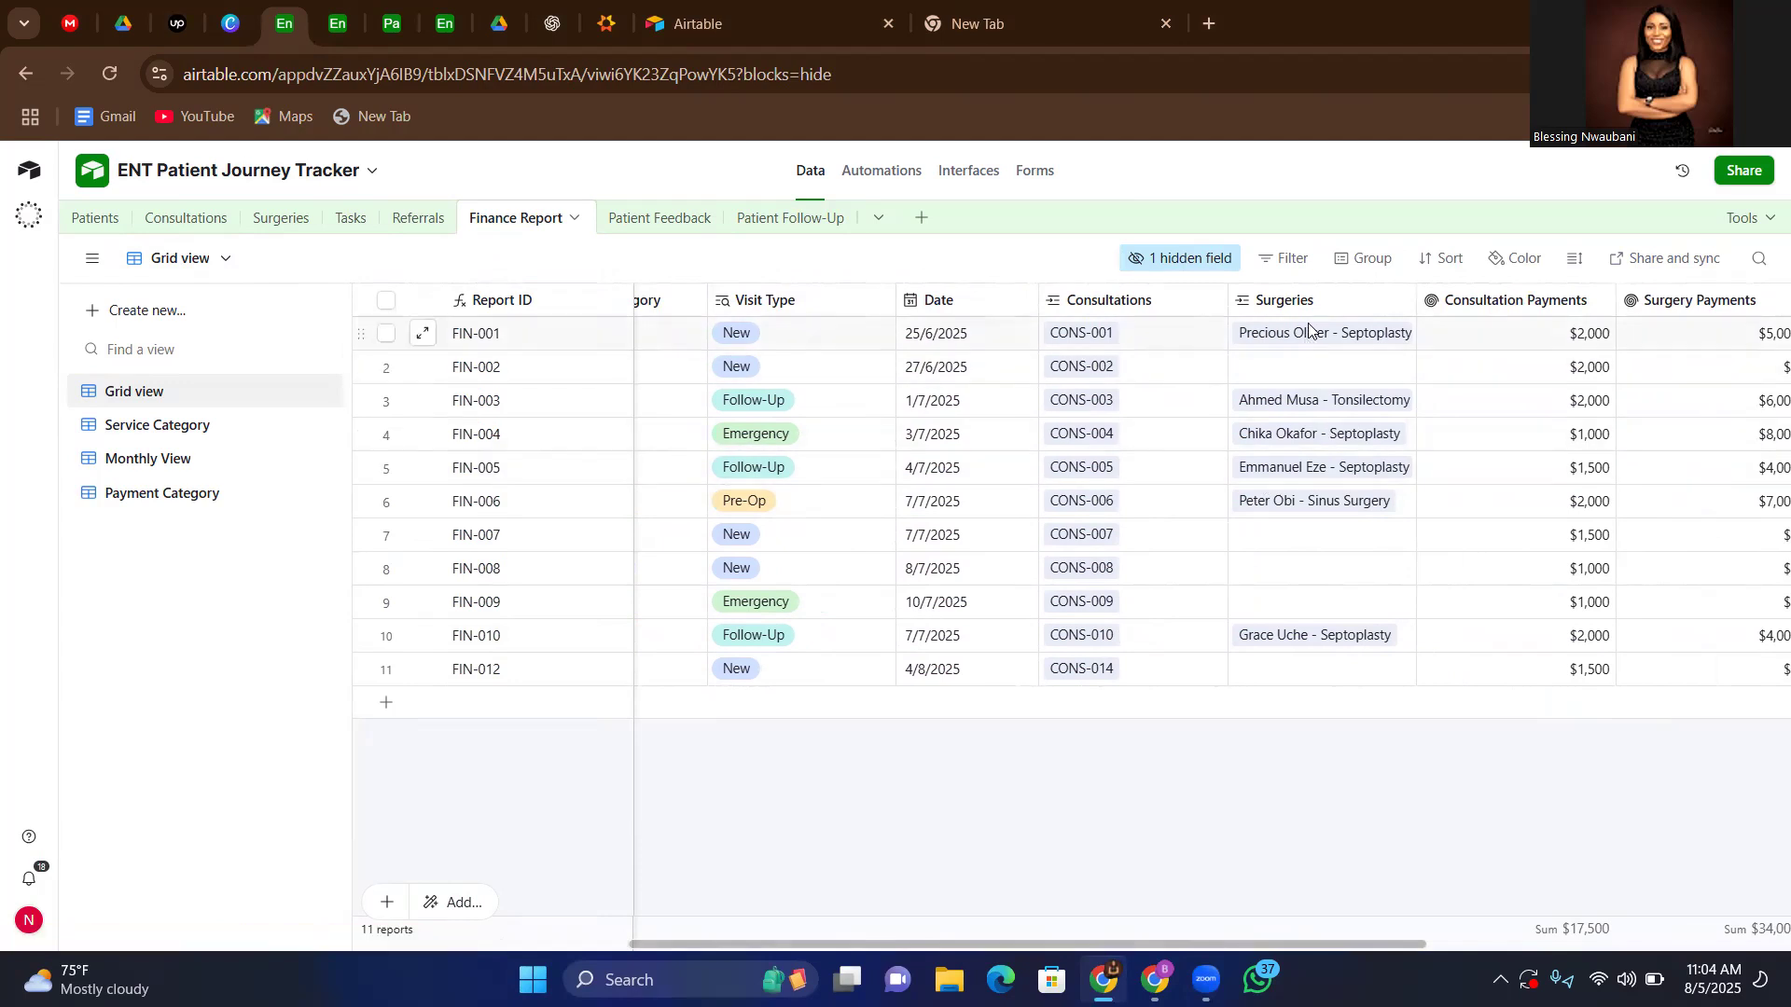
pyautogui.hscroll(5, 1478, 774)
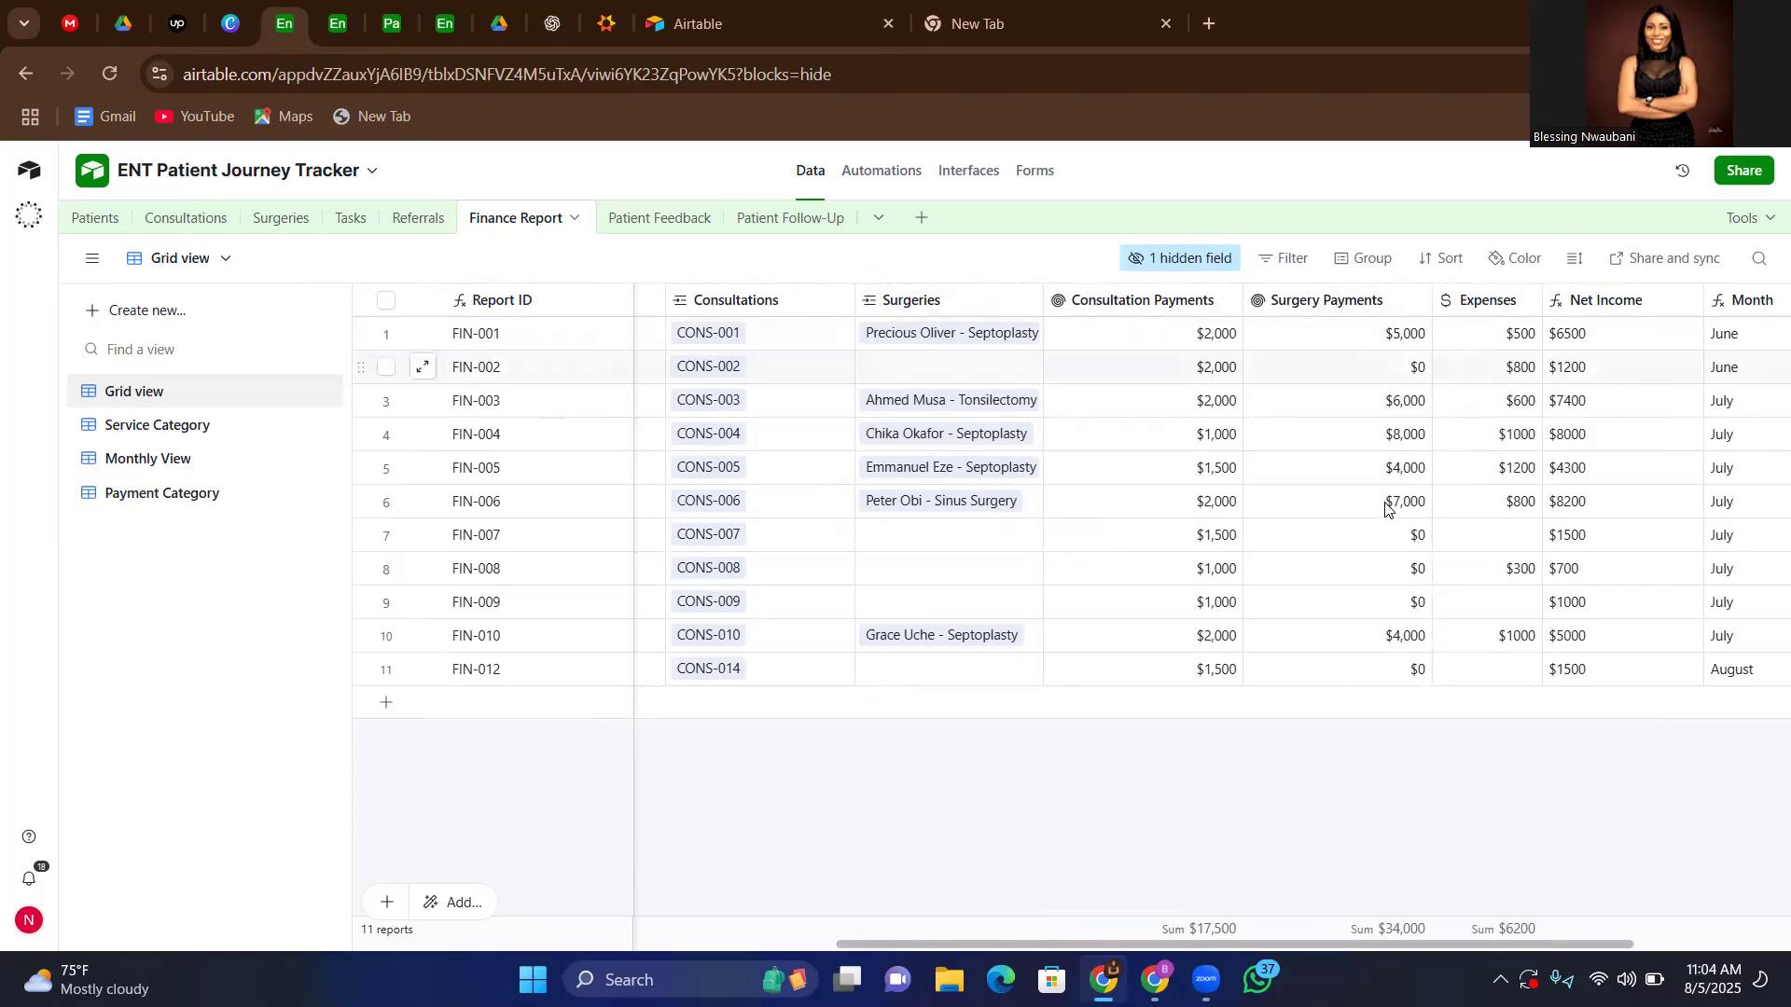
pyautogui.hscroll(4, 1608, 793)
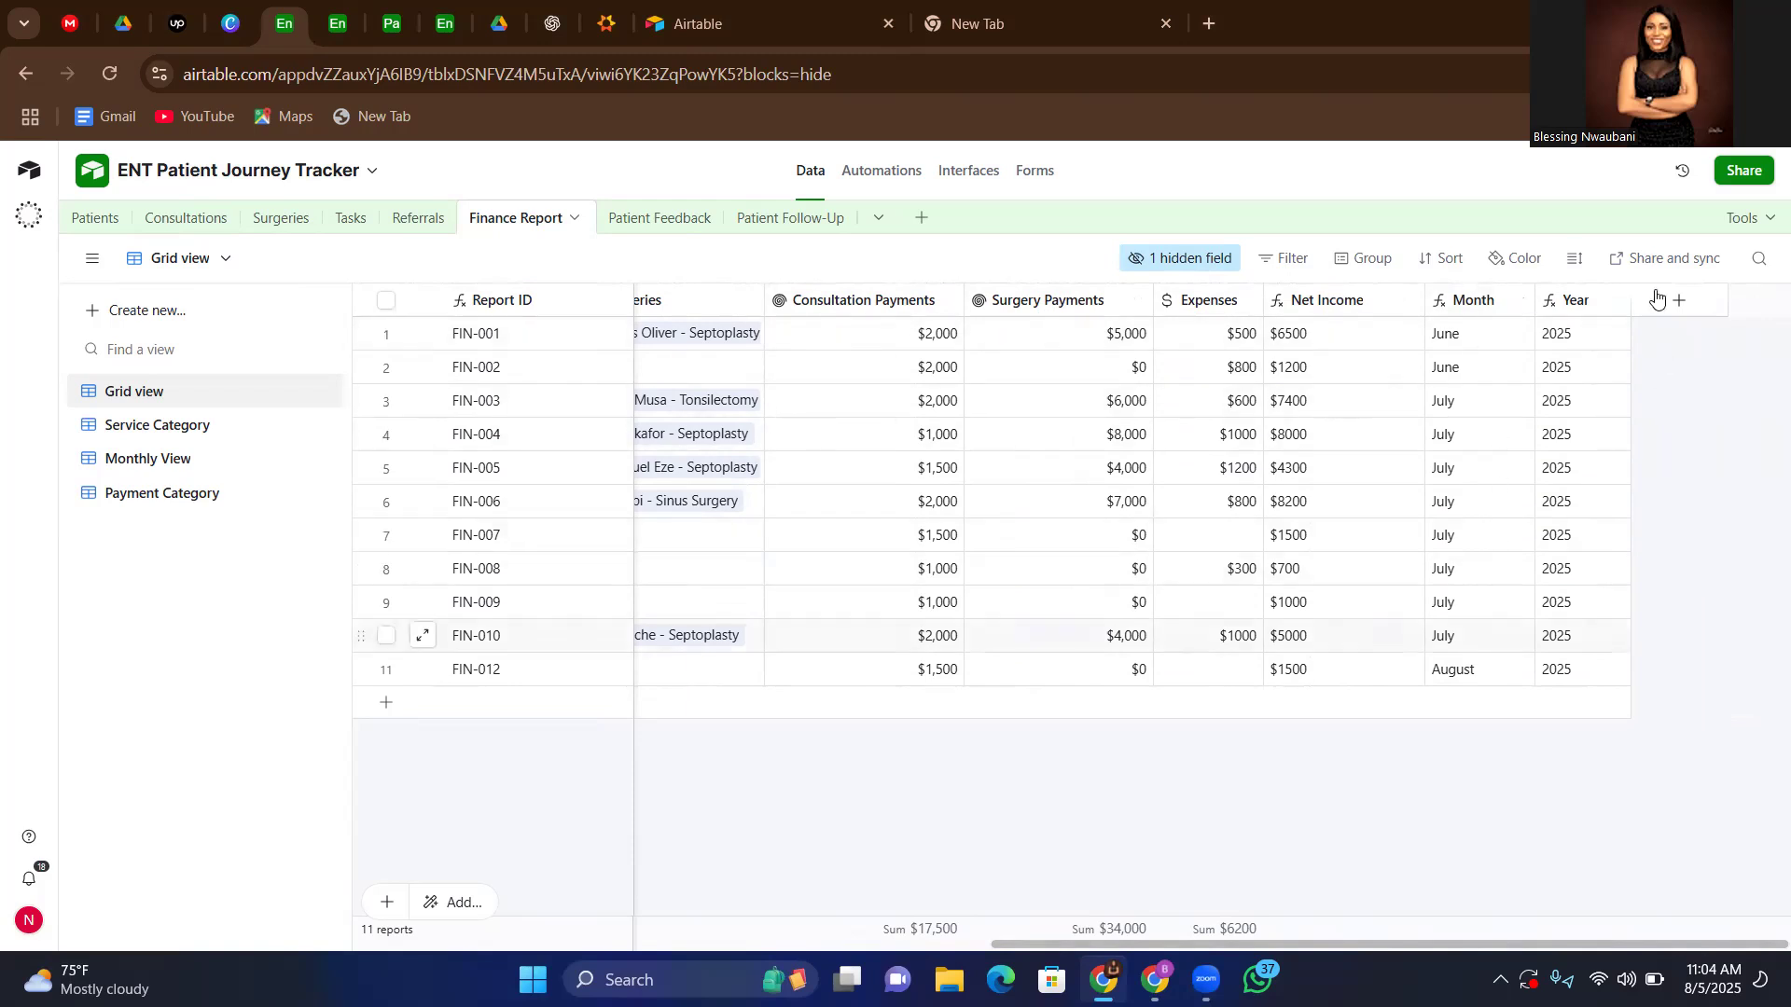
# Review the Finance Report table's Service Category view, grouped by services
pyautogui.click(152, 435)
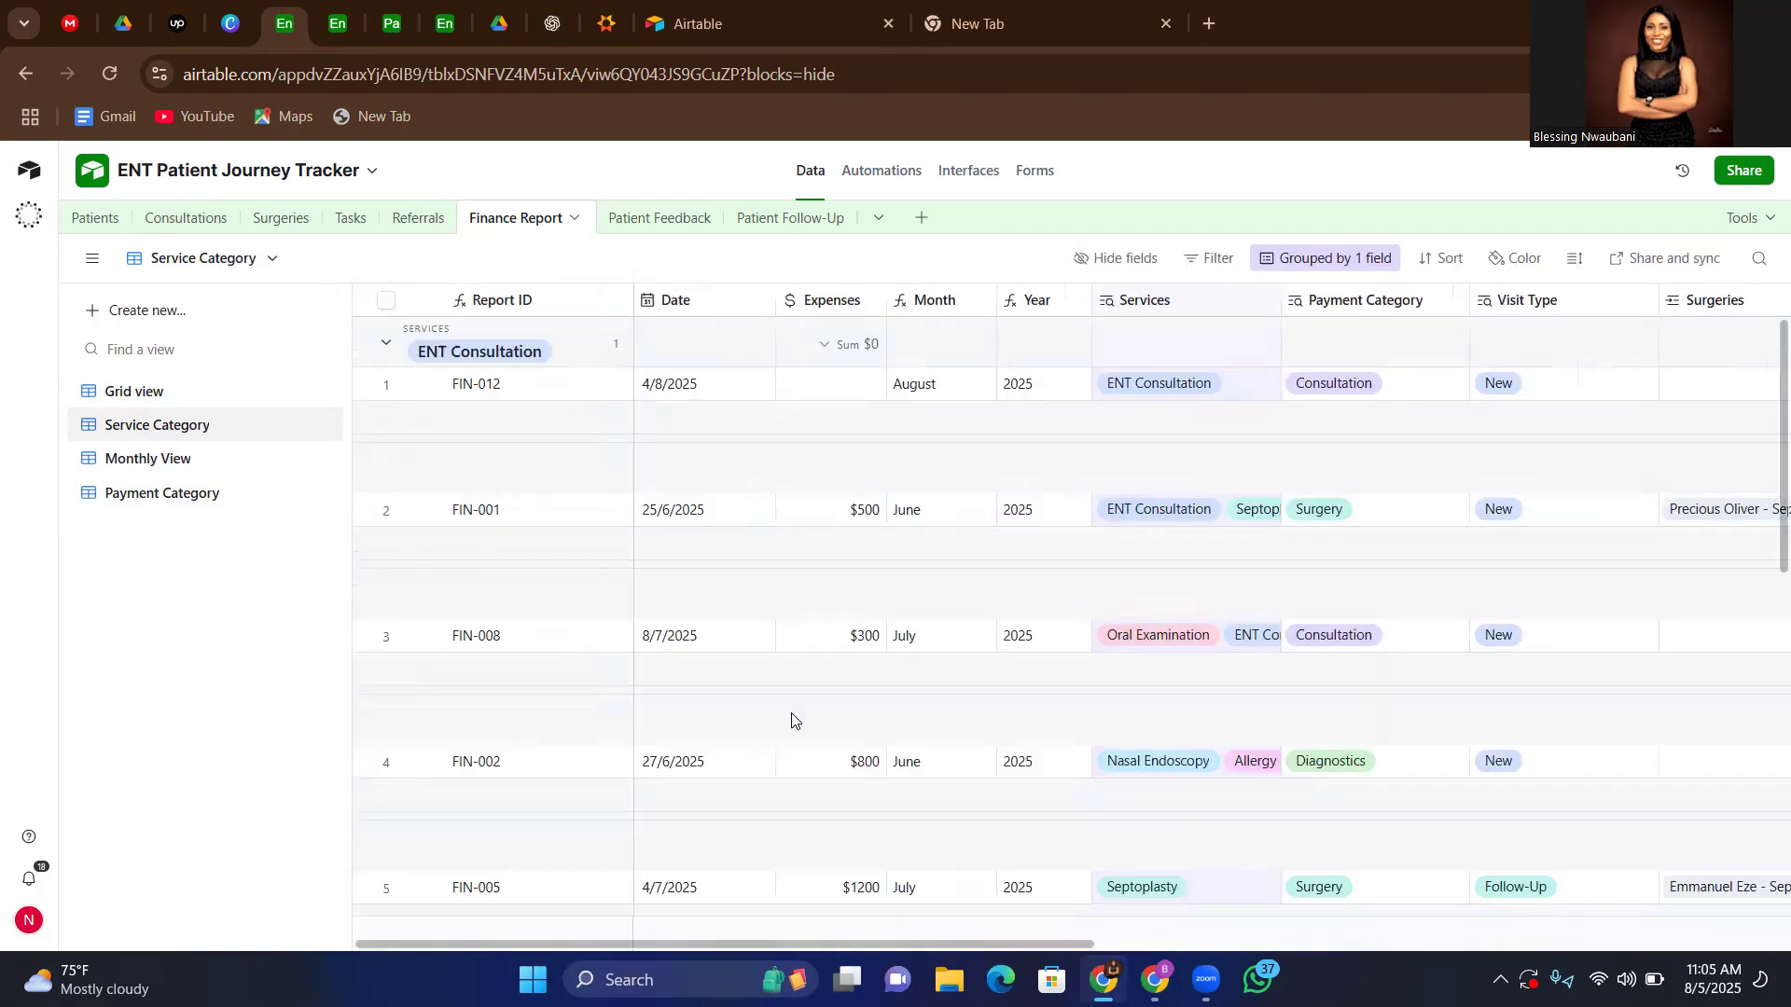
pyautogui.scroll(-1, 793, 722)
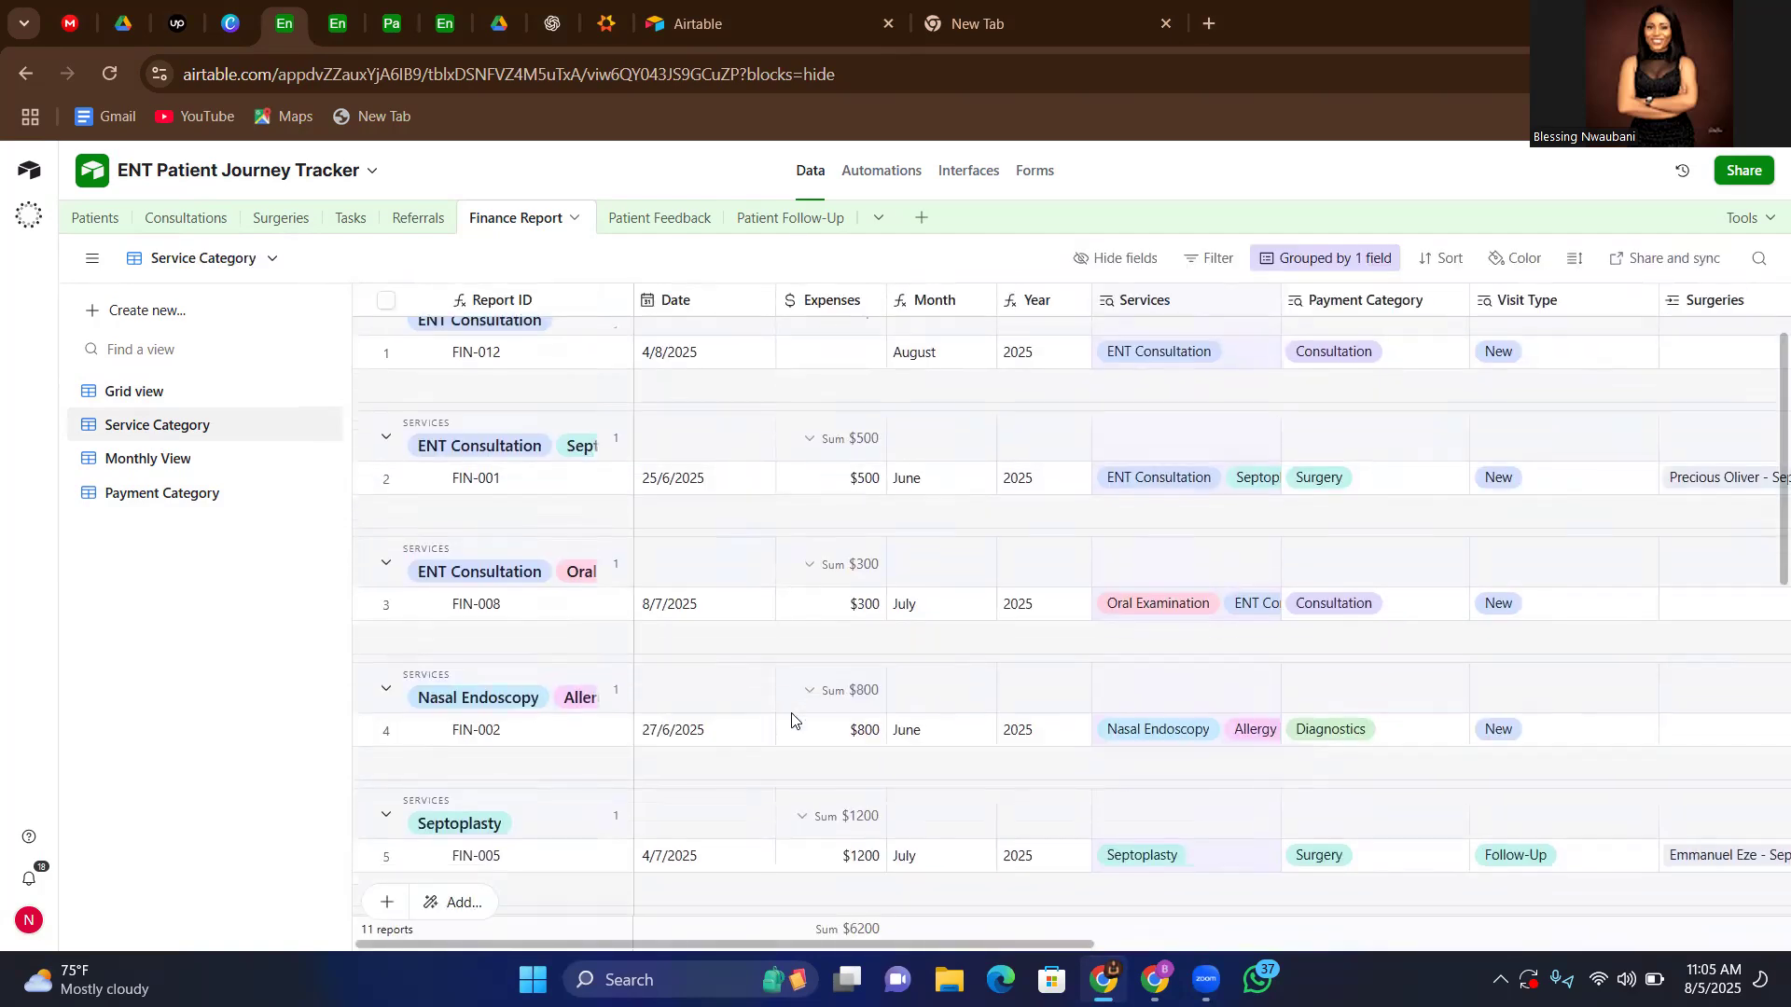
pyautogui.scroll(1, 527, 430)
pyautogui.scroll(-1, 522, 422)
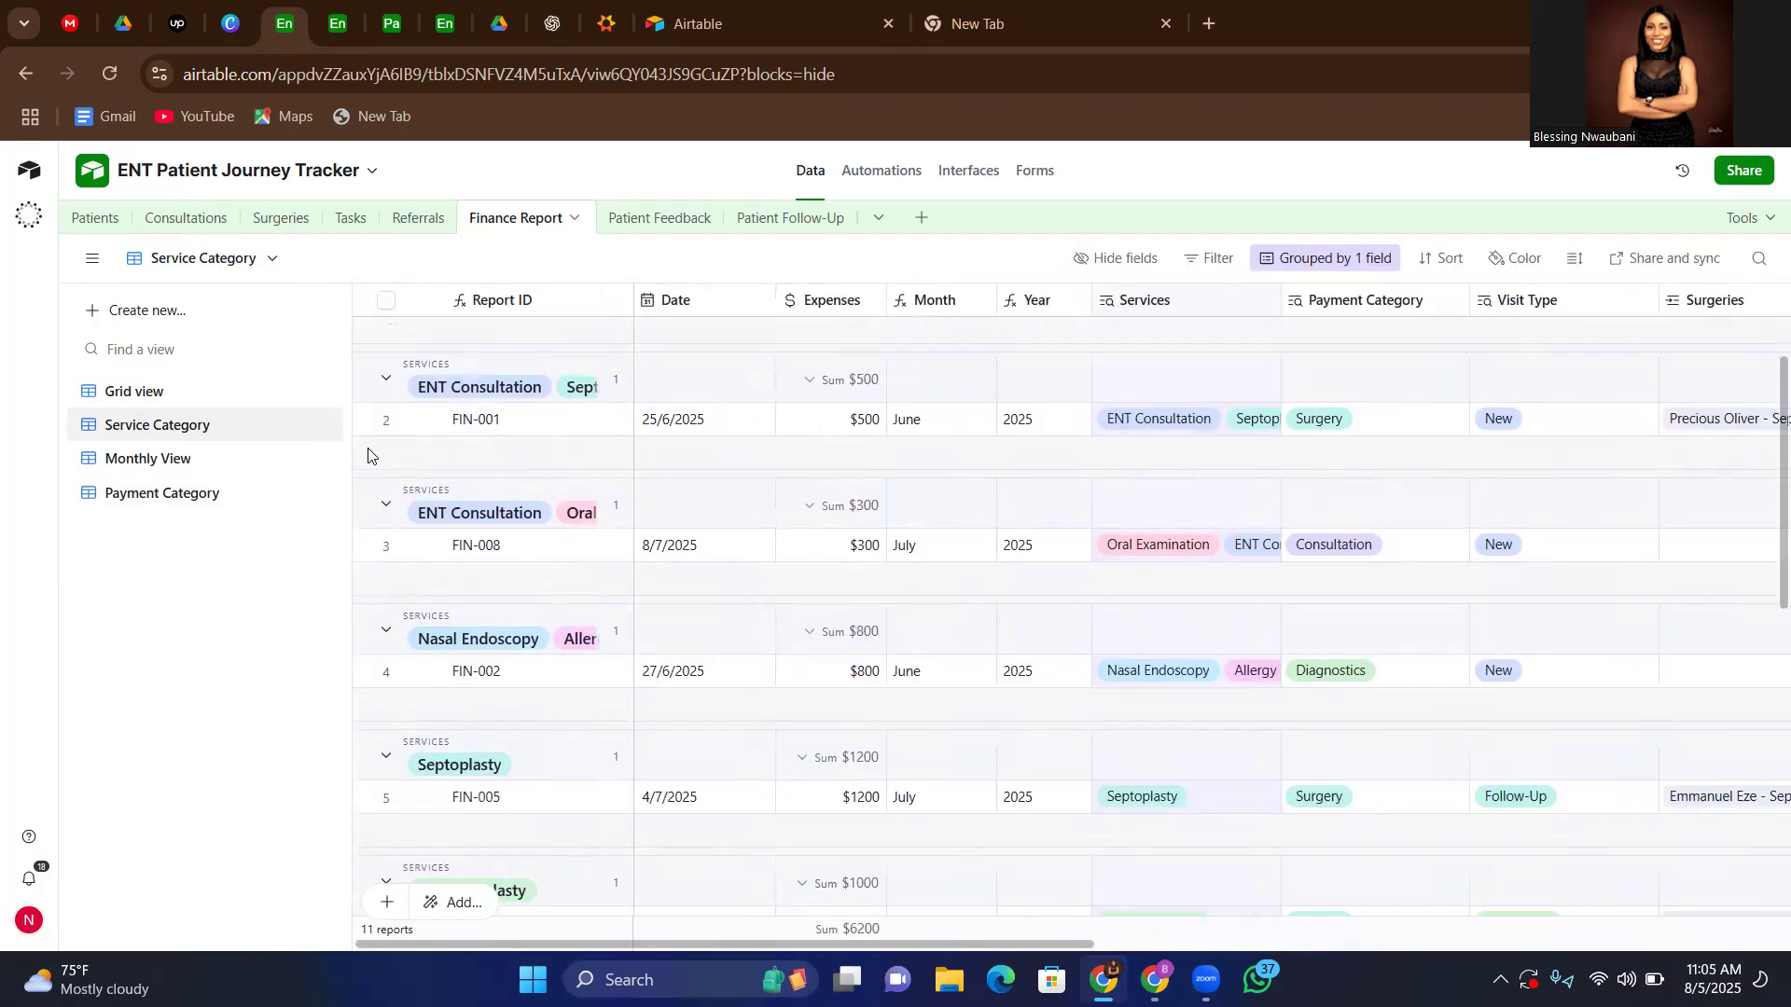
# Review the Finance Report table's Monthly View and its records grouped by month and year
pyautogui.click(154, 464)
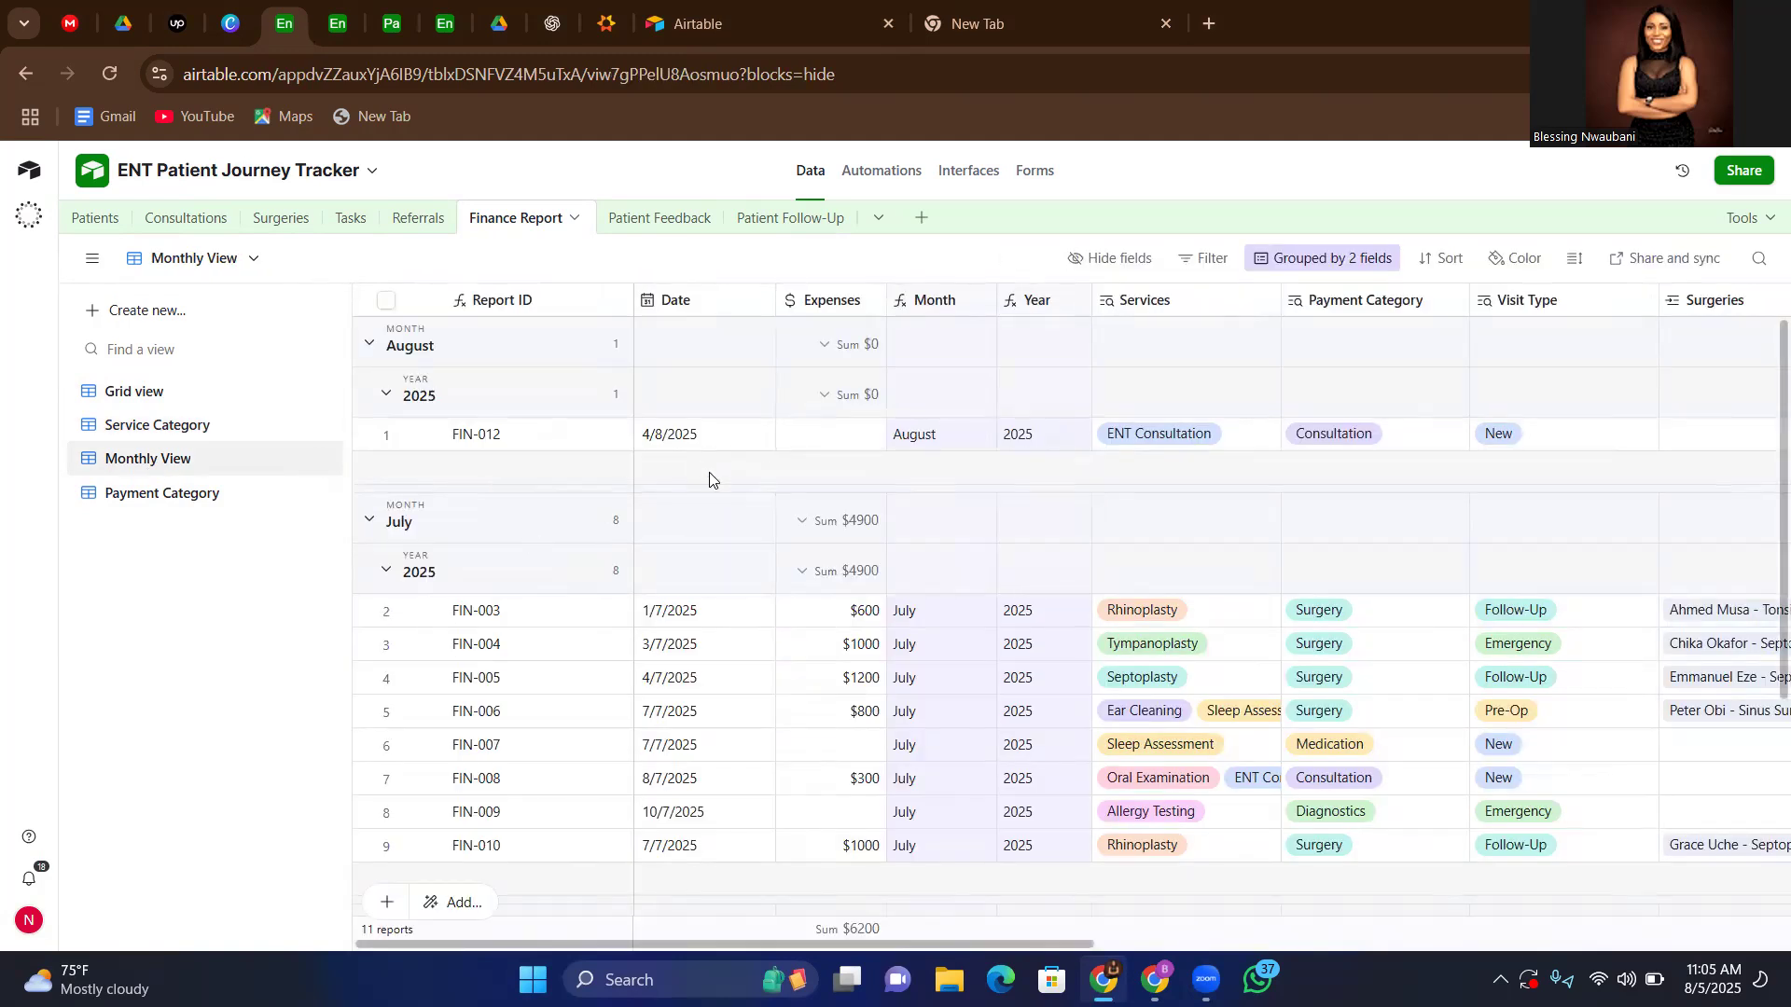
pyautogui.scroll(-1, 709, 480)
pyautogui.scroll(-1, 709, 479)
pyautogui.scroll(2, 709, 480)
pyautogui.scroll(-1, 522, 546)
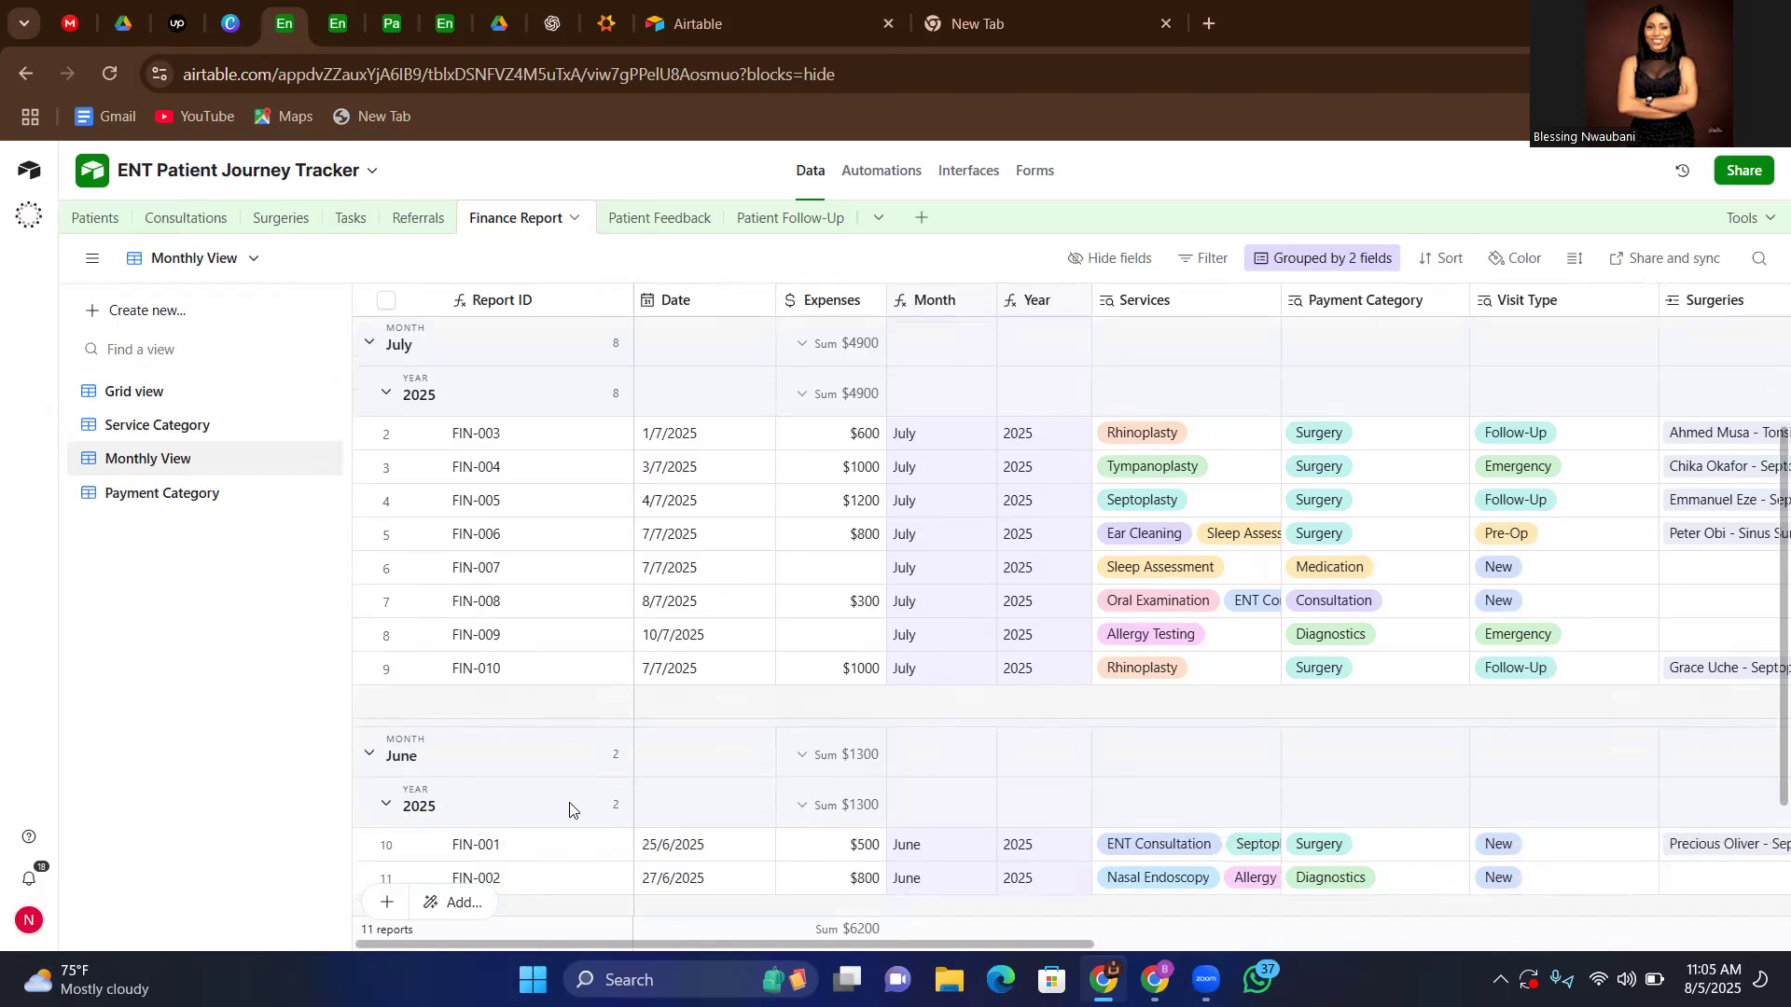
pyautogui.scroll(1, 466, 728)
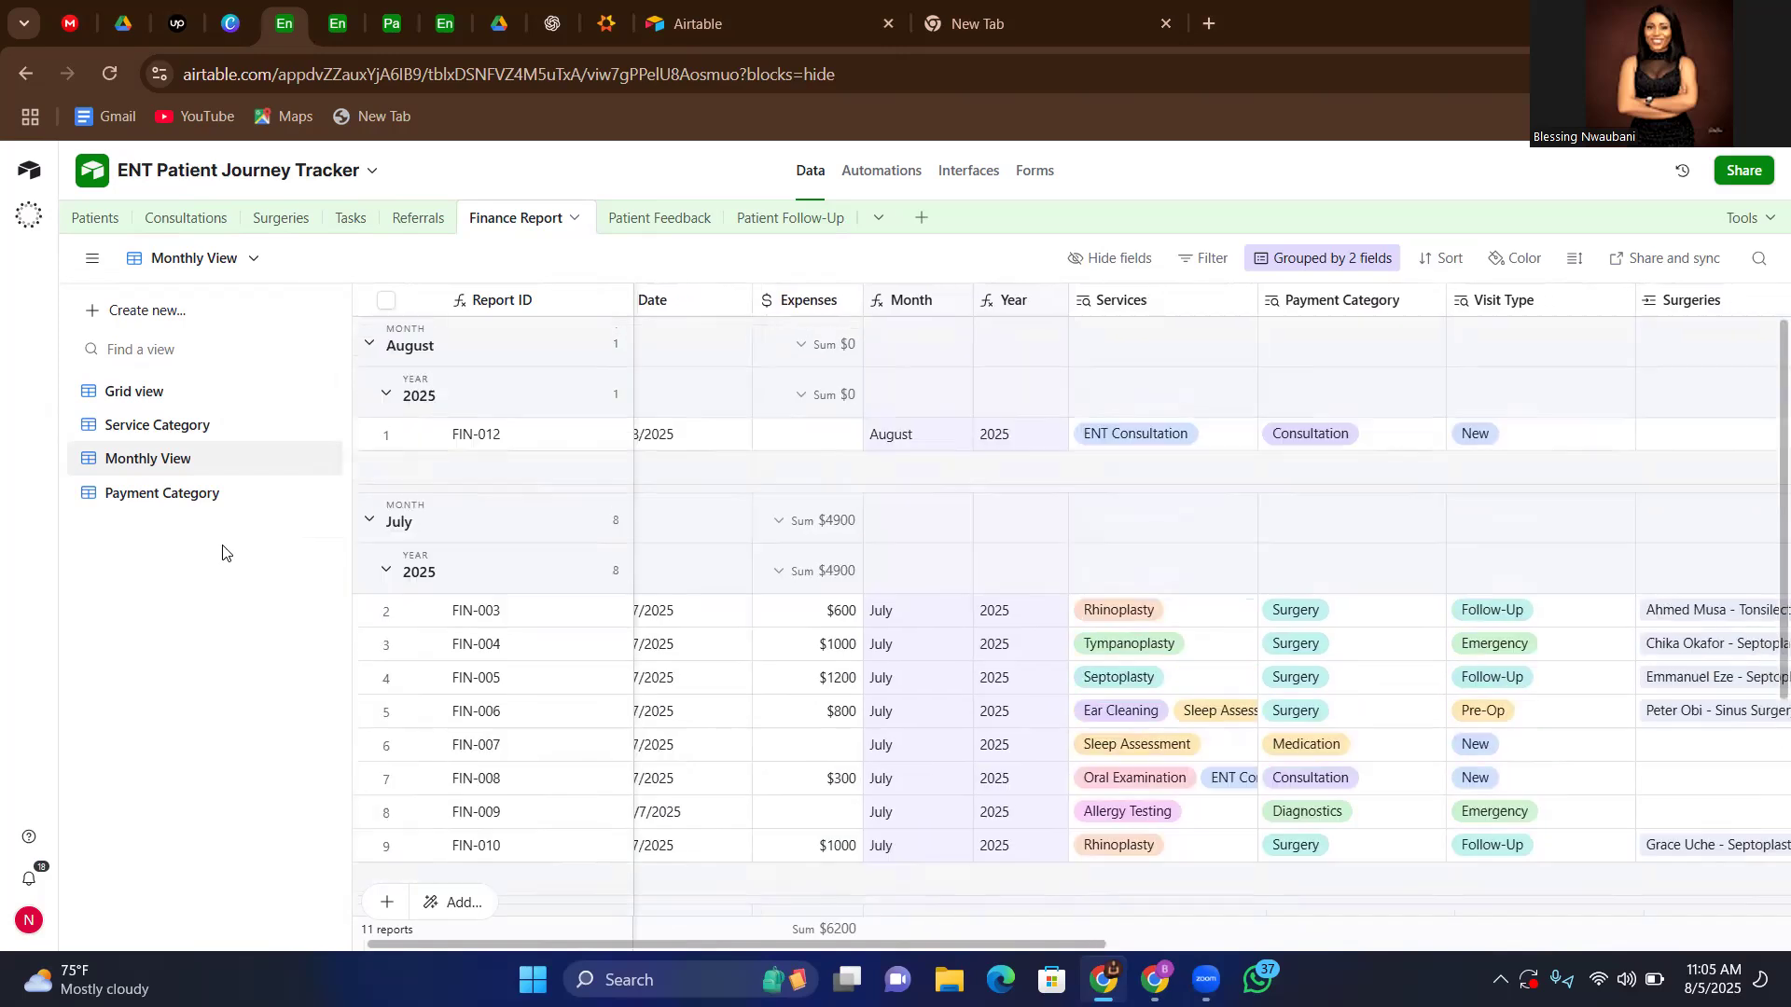
# Review the Finance Report table's Payment Category view, from the grouped services across to expenses, visit type and payment fields
pyautogui.click(158, 506)
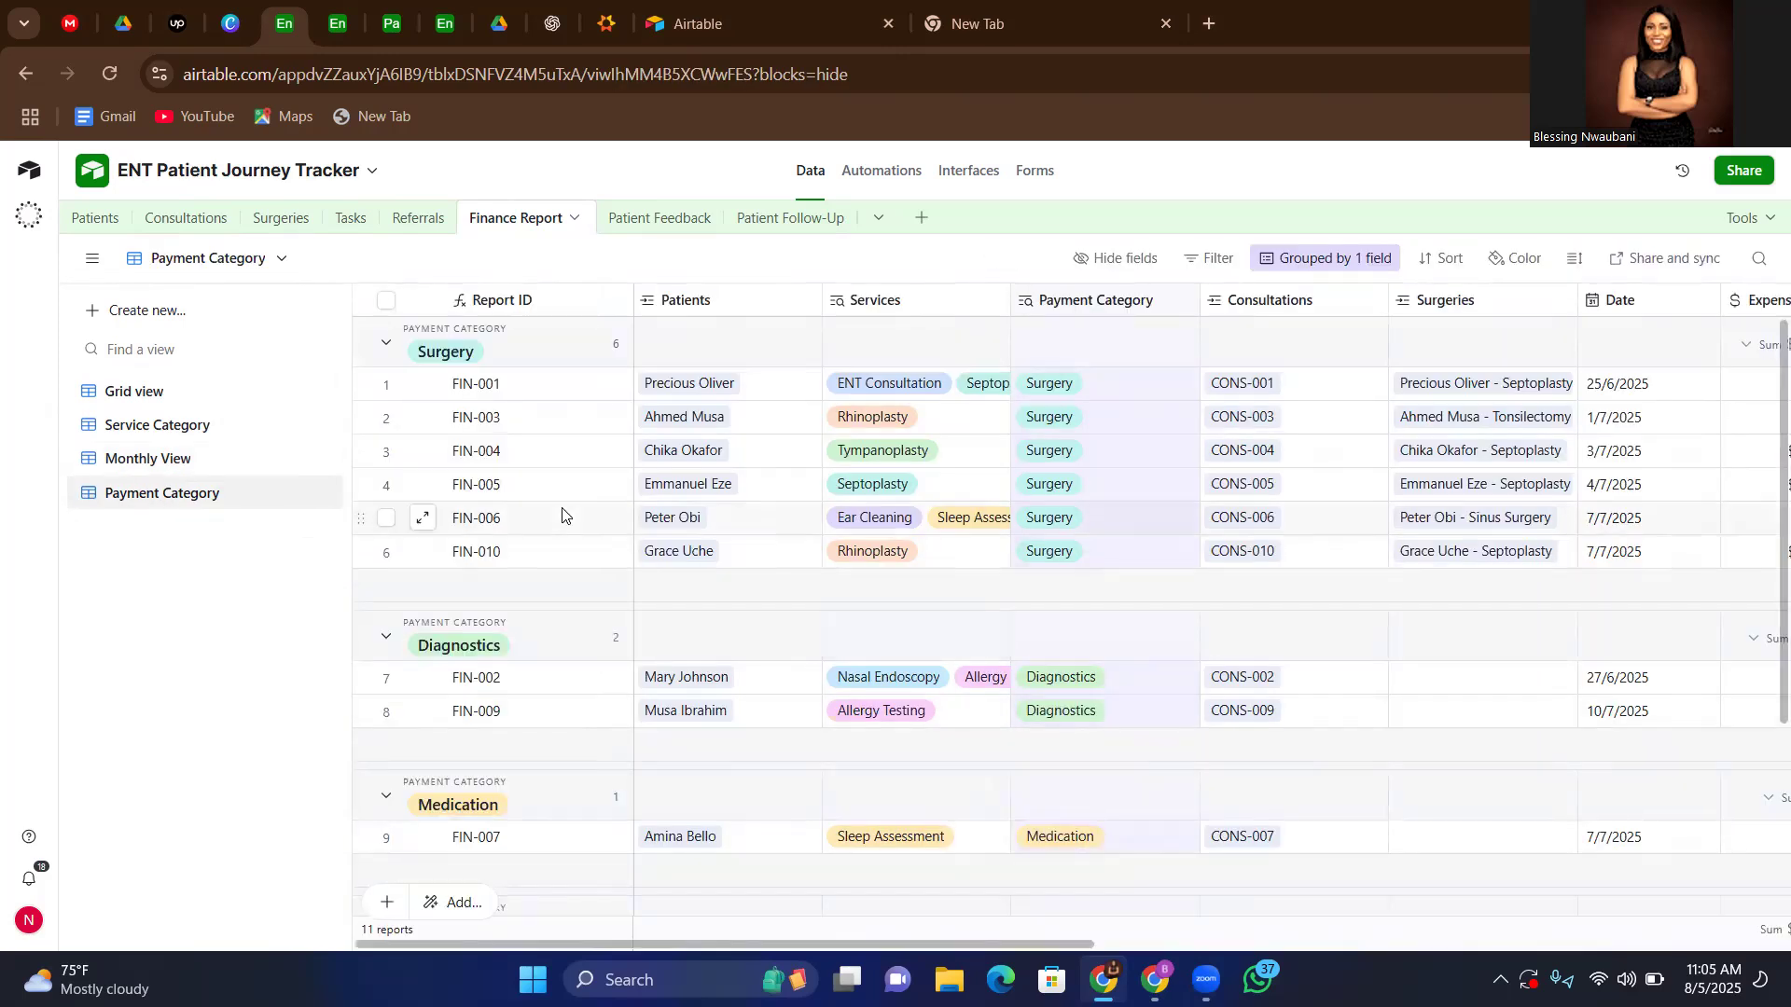
pyautogui.hscroll(8, 1047, 667)
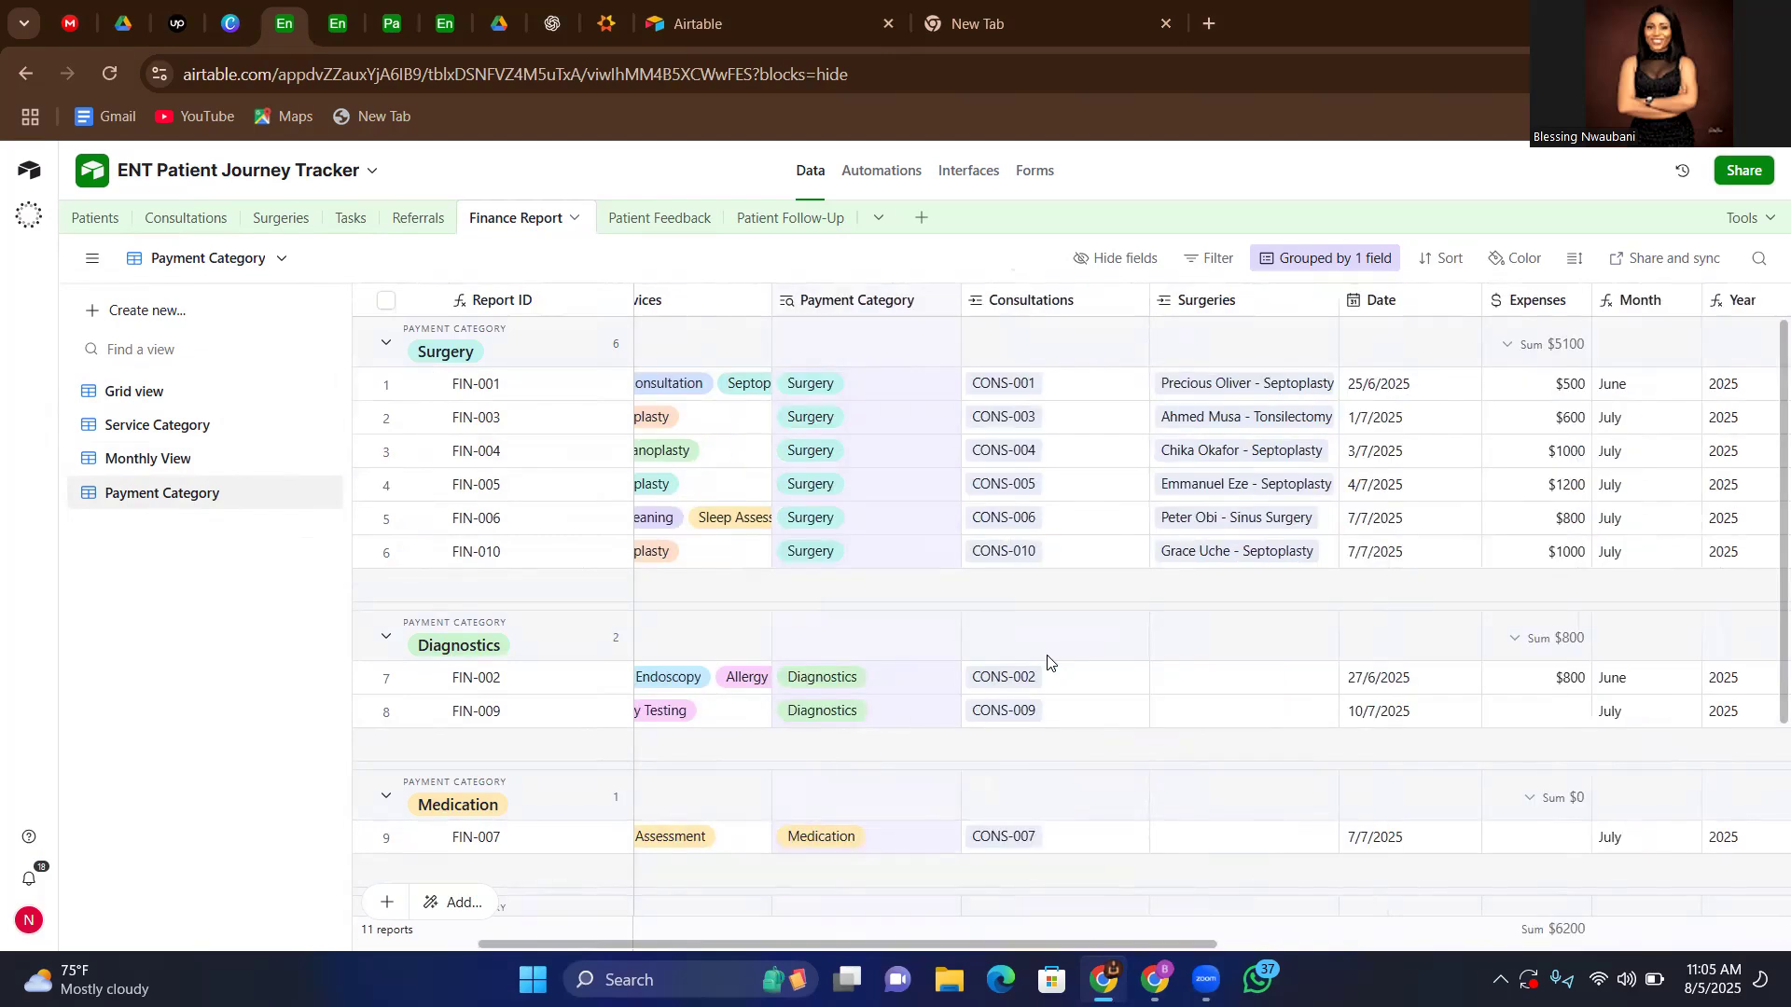
pyautogui.hscroll(3, 1047, 662)
pyautogui.hscroll(-11, 1047, 662)
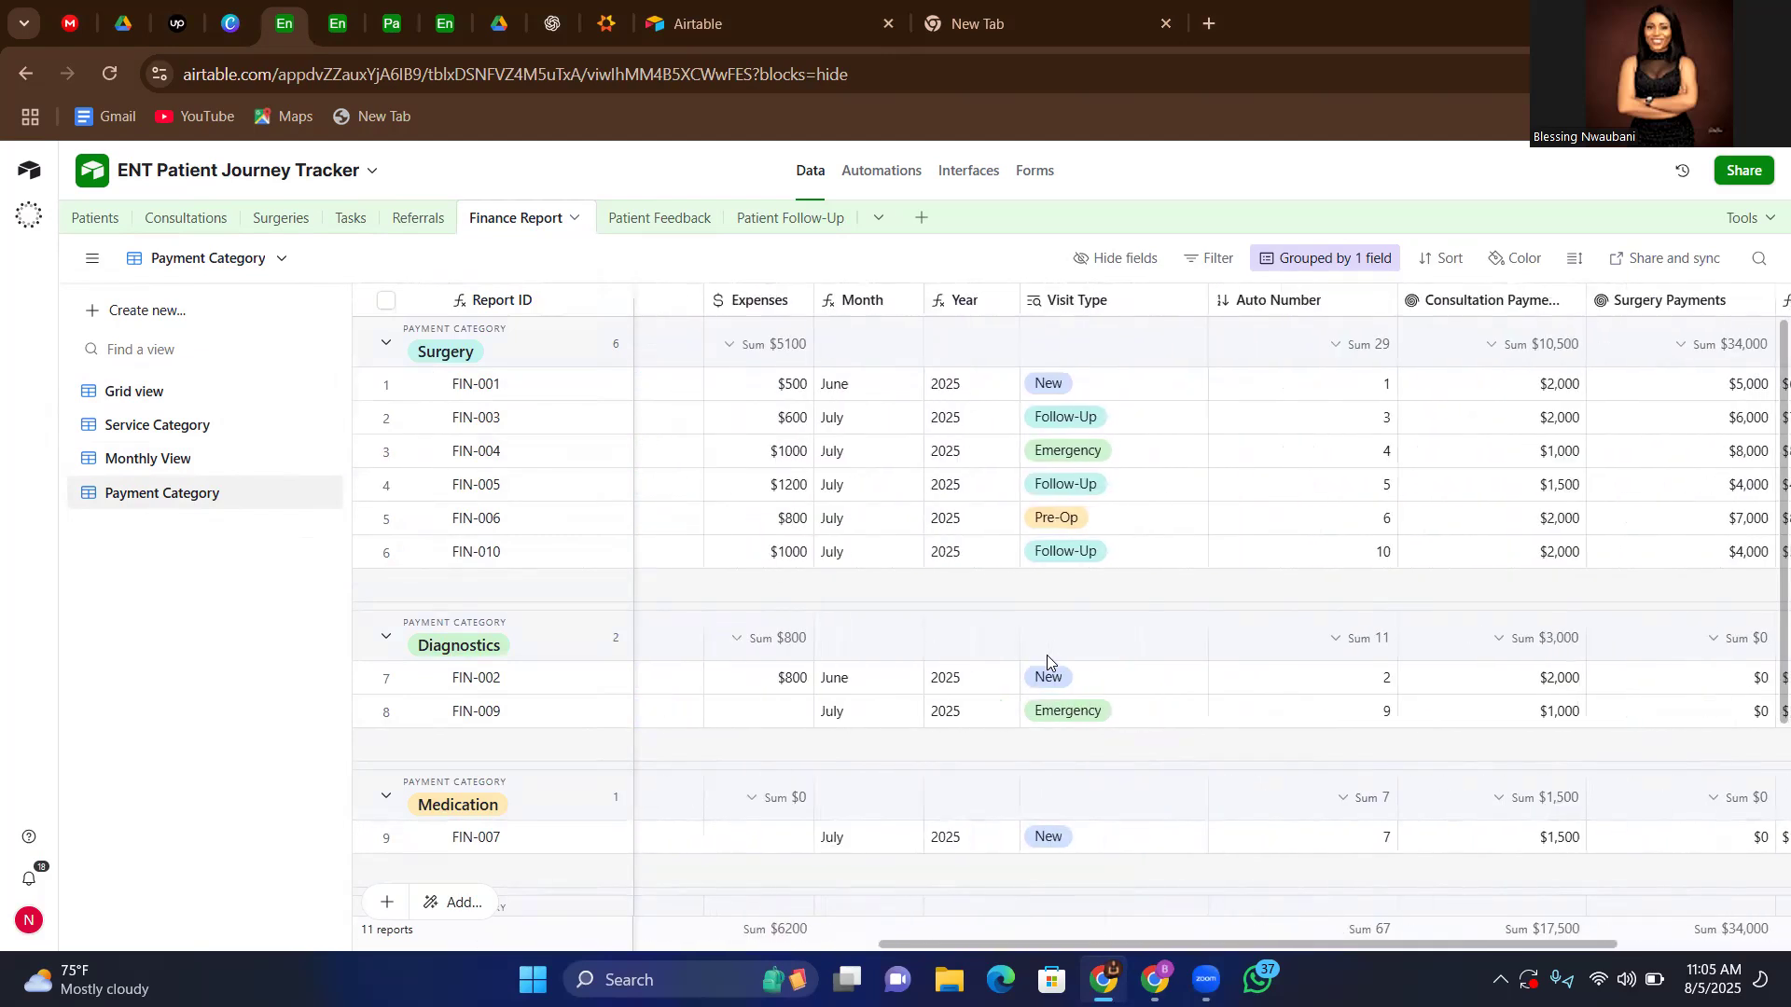
# Examine the Patient Feedback table's grid fields, from Patient Name and Date Of Visit to Patient Rating and Feedback Form Link
pyautogui.click(638, 219)
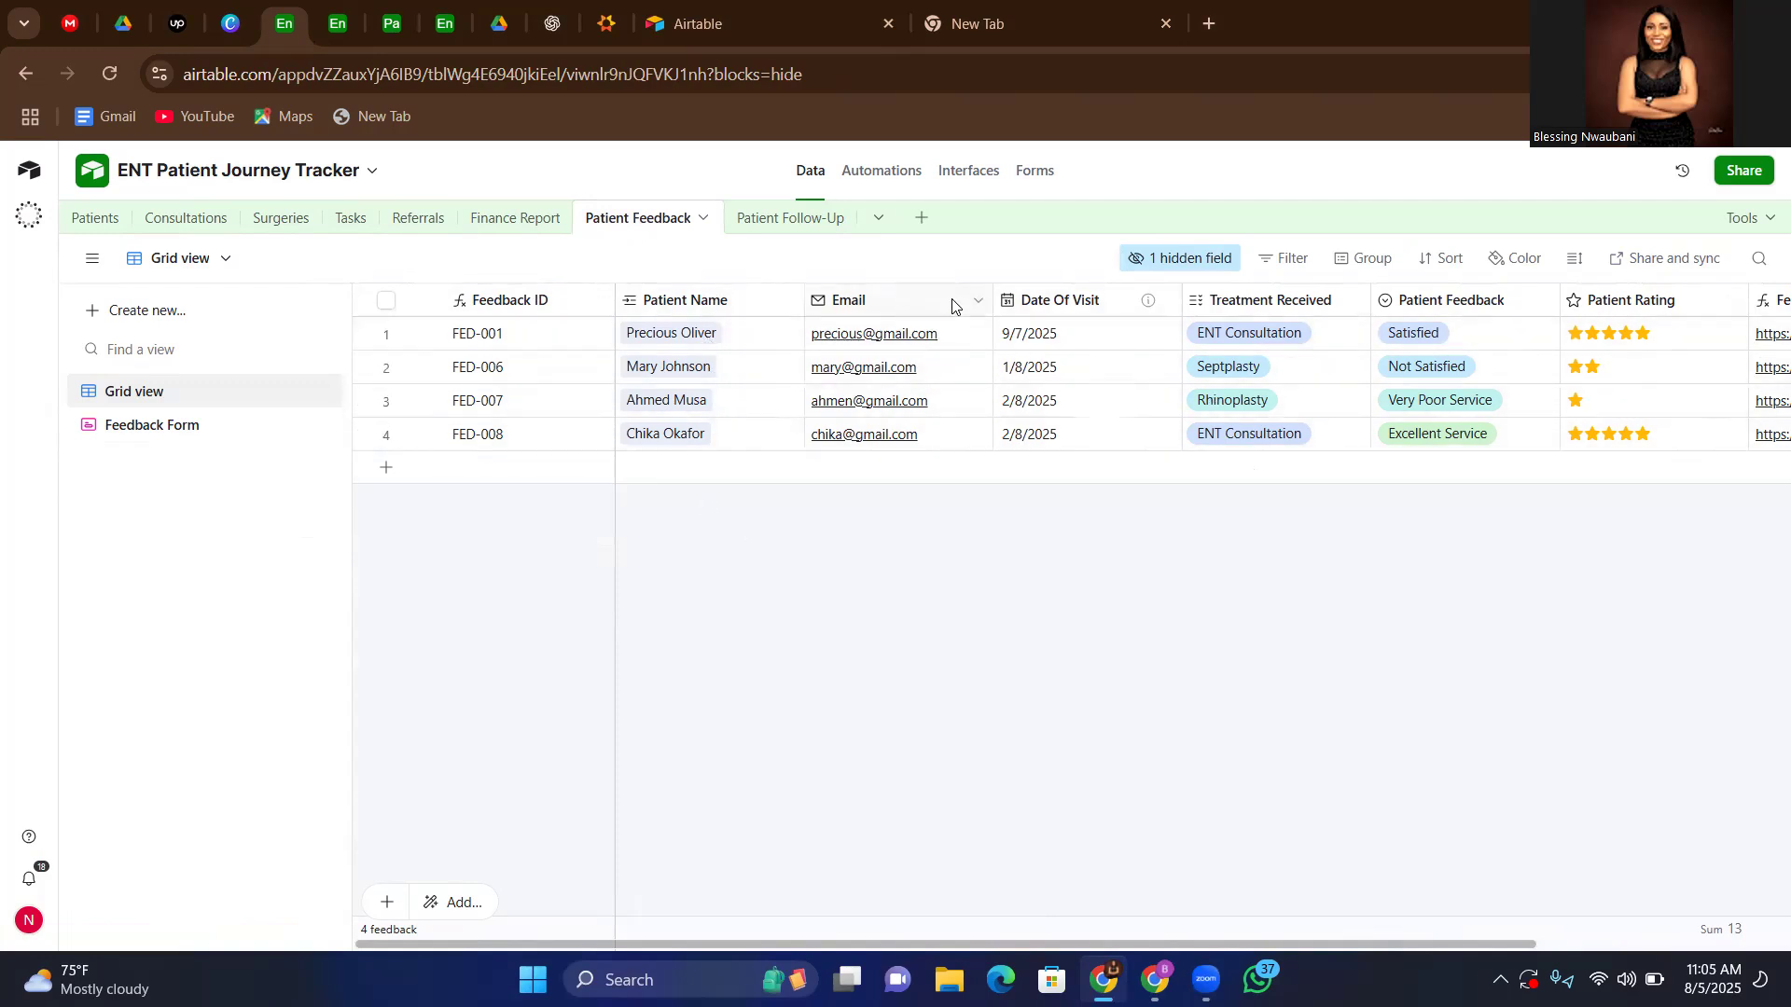
pyautogui.hscroll(2, 1387, 568)
pyautogui.hscroll(2, 1387, 569)
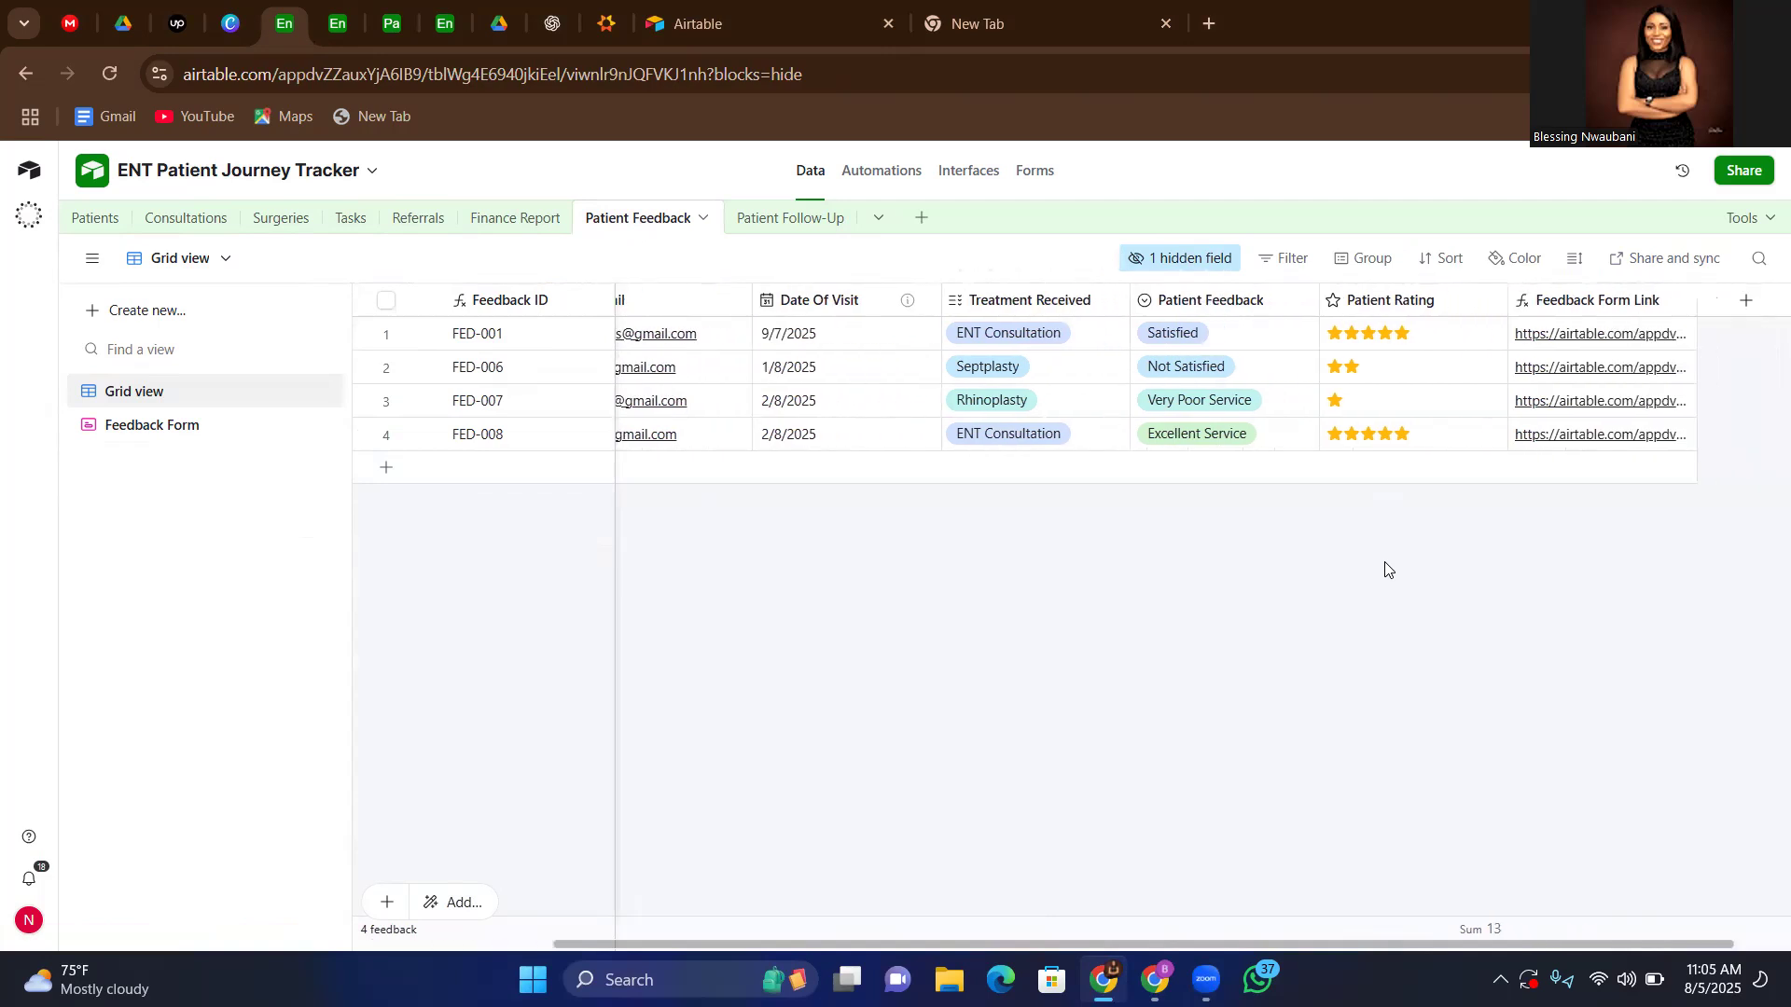
pyautogui.hscroll(-5, 1387, 569)
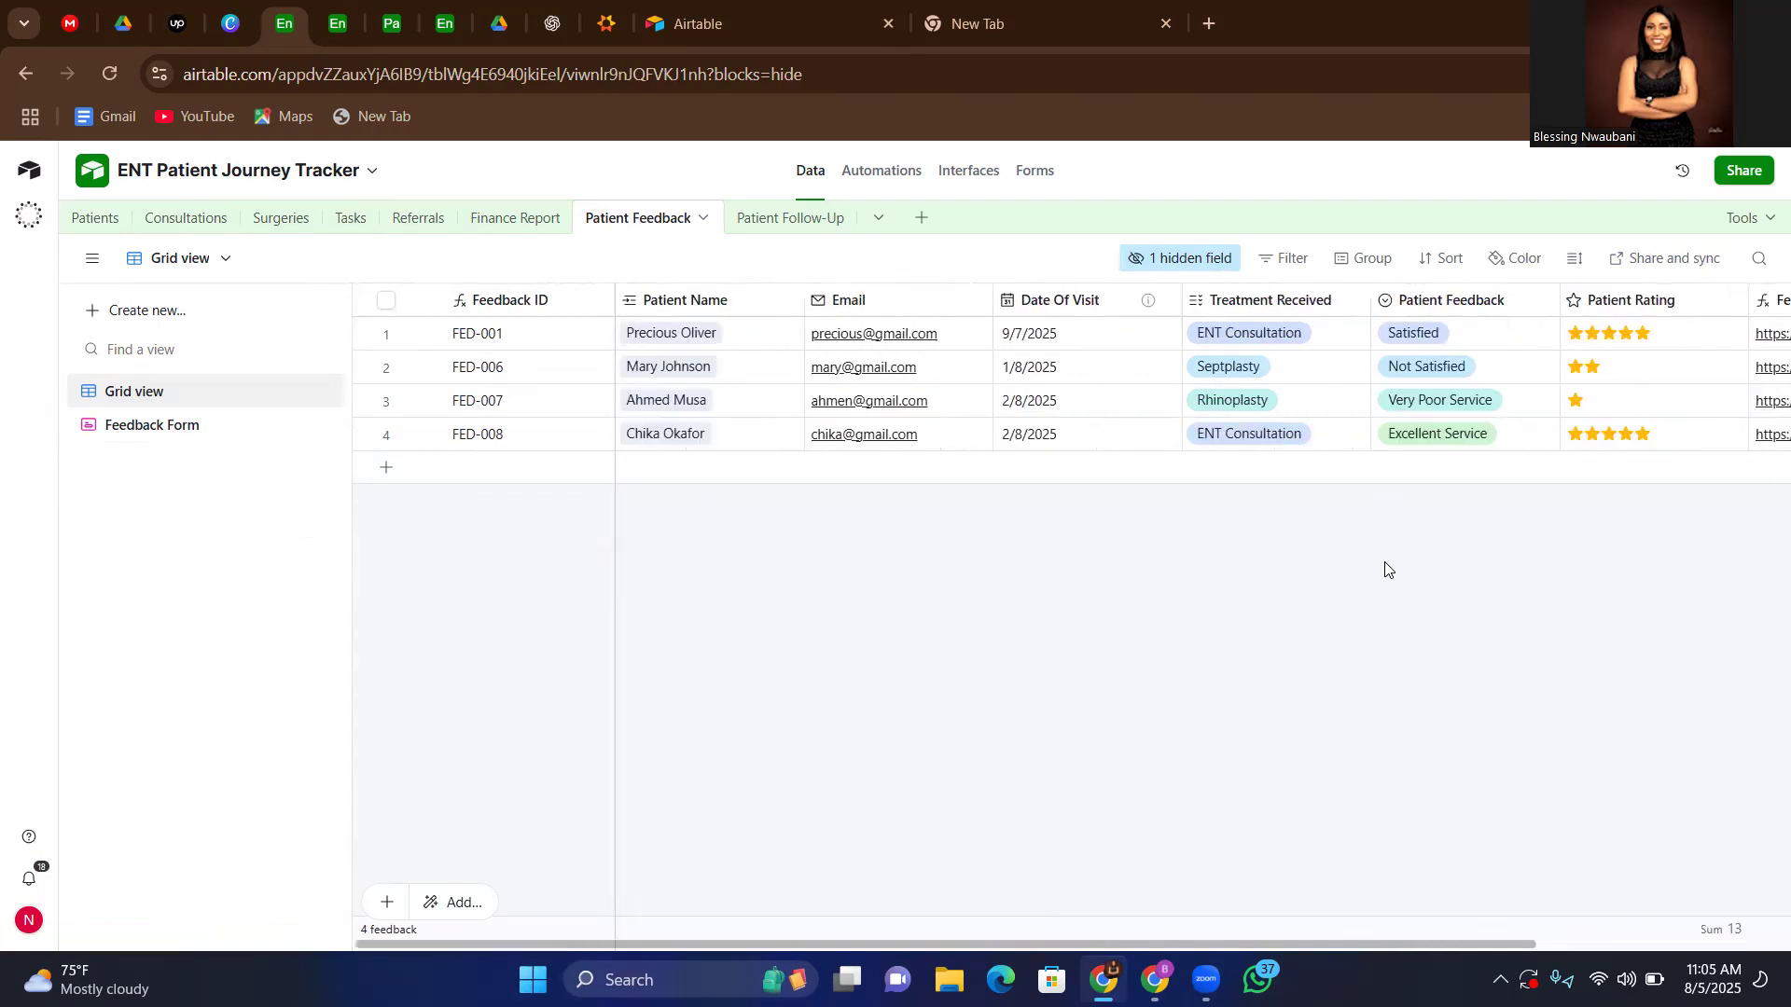
# Review the Patient Feedback table's Feedback Form and its questions, from Date Of Visit and Email through Treatment Received to Patient Rating
pyautogui.click(174, 432)
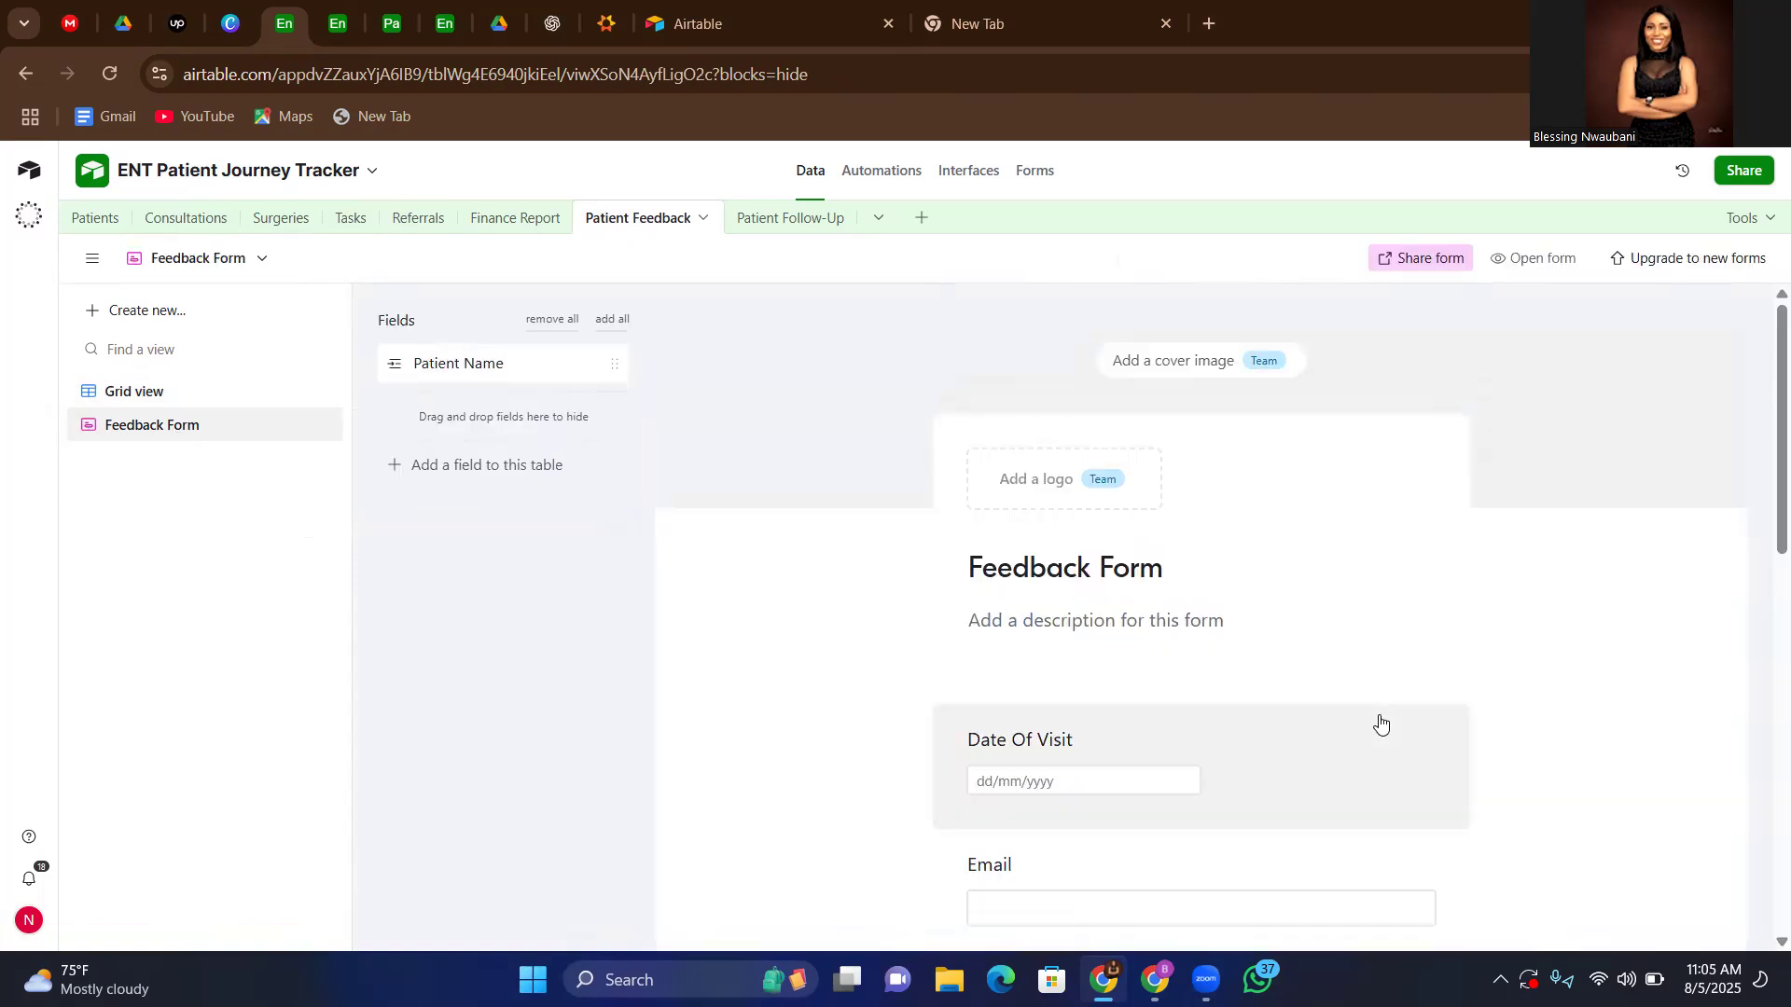
pyautogui.scroll(-4, 1380, 722)
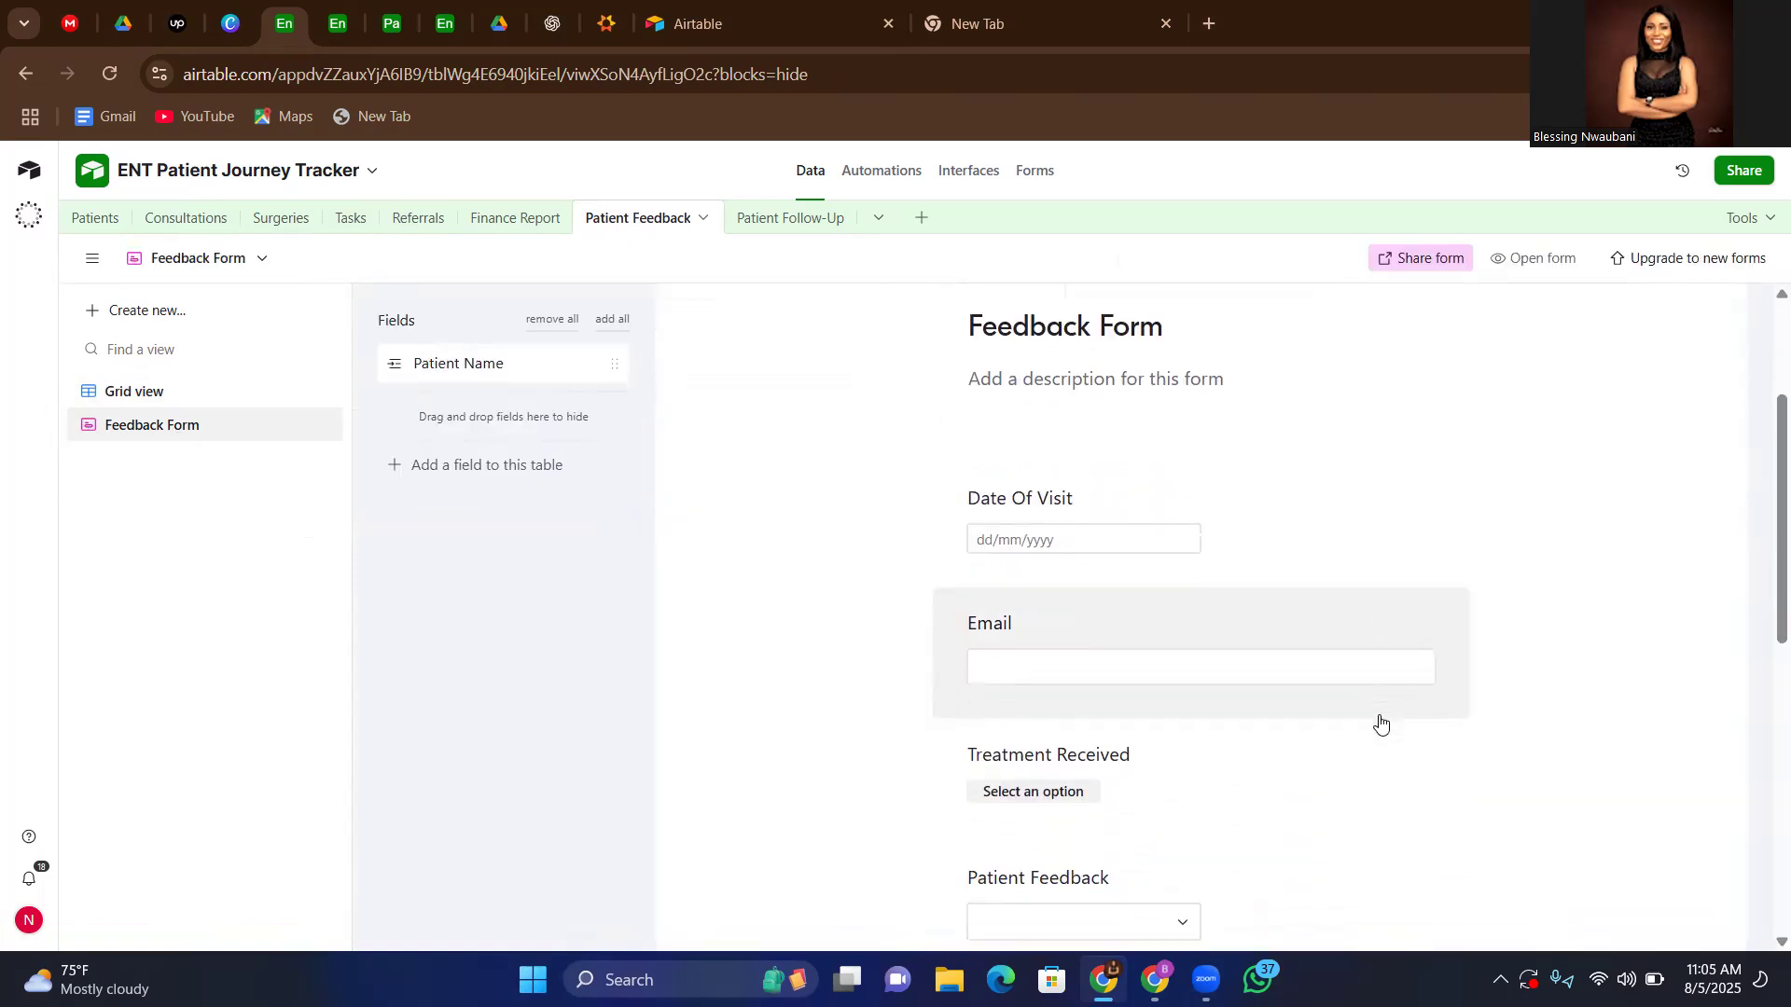
pyautogui.scroll(-3, 1380, 723)
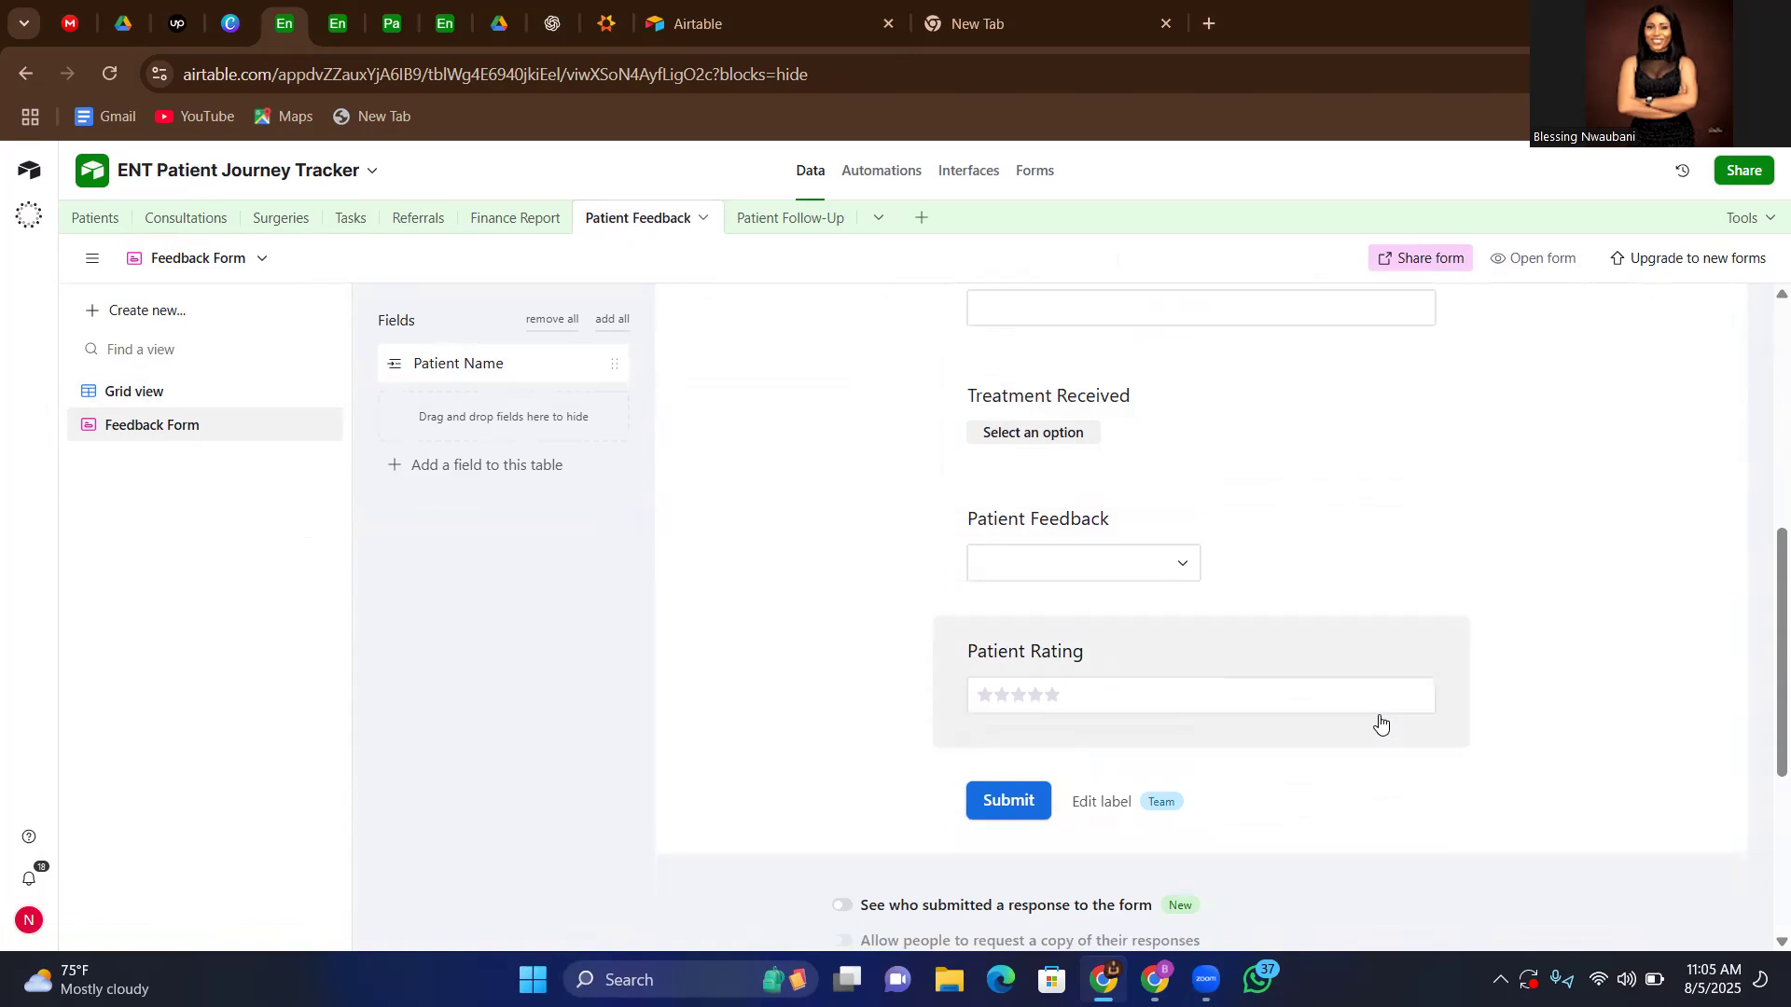
pyautogui.scroll(4, 1380, 722)
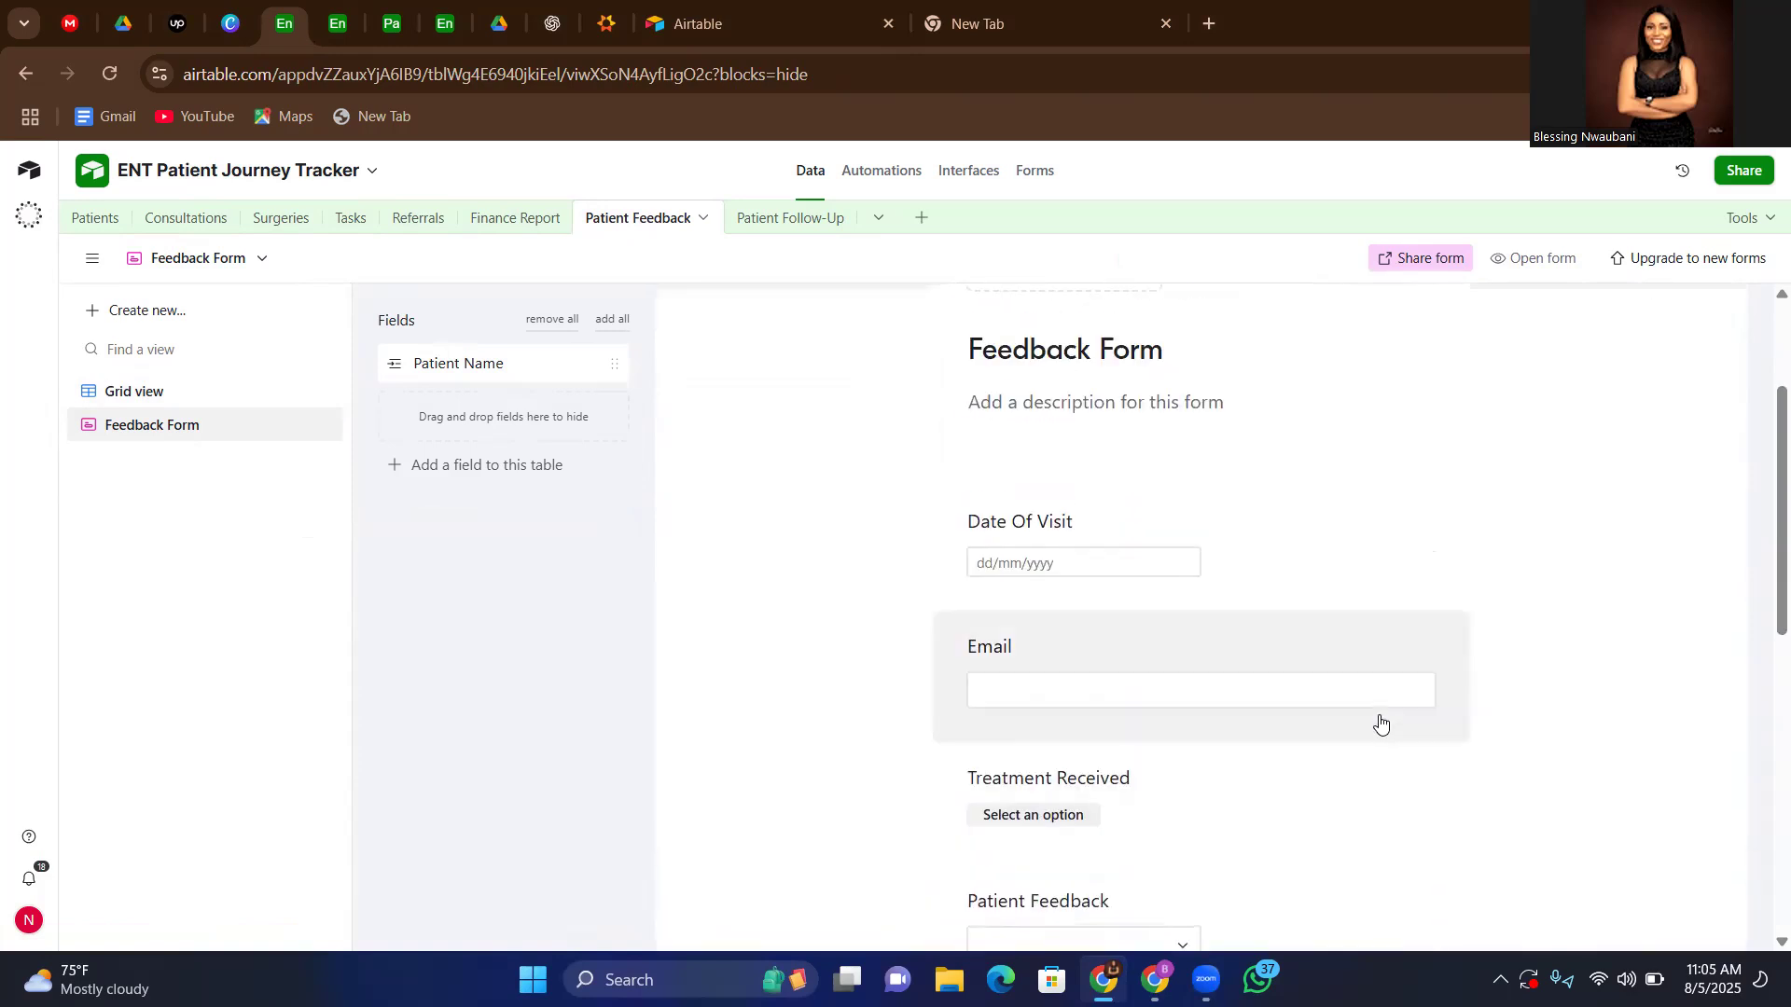
pyautogui.scroll(1, 1380, 722)
pyautogui.scroll(-3, 1380, 722)
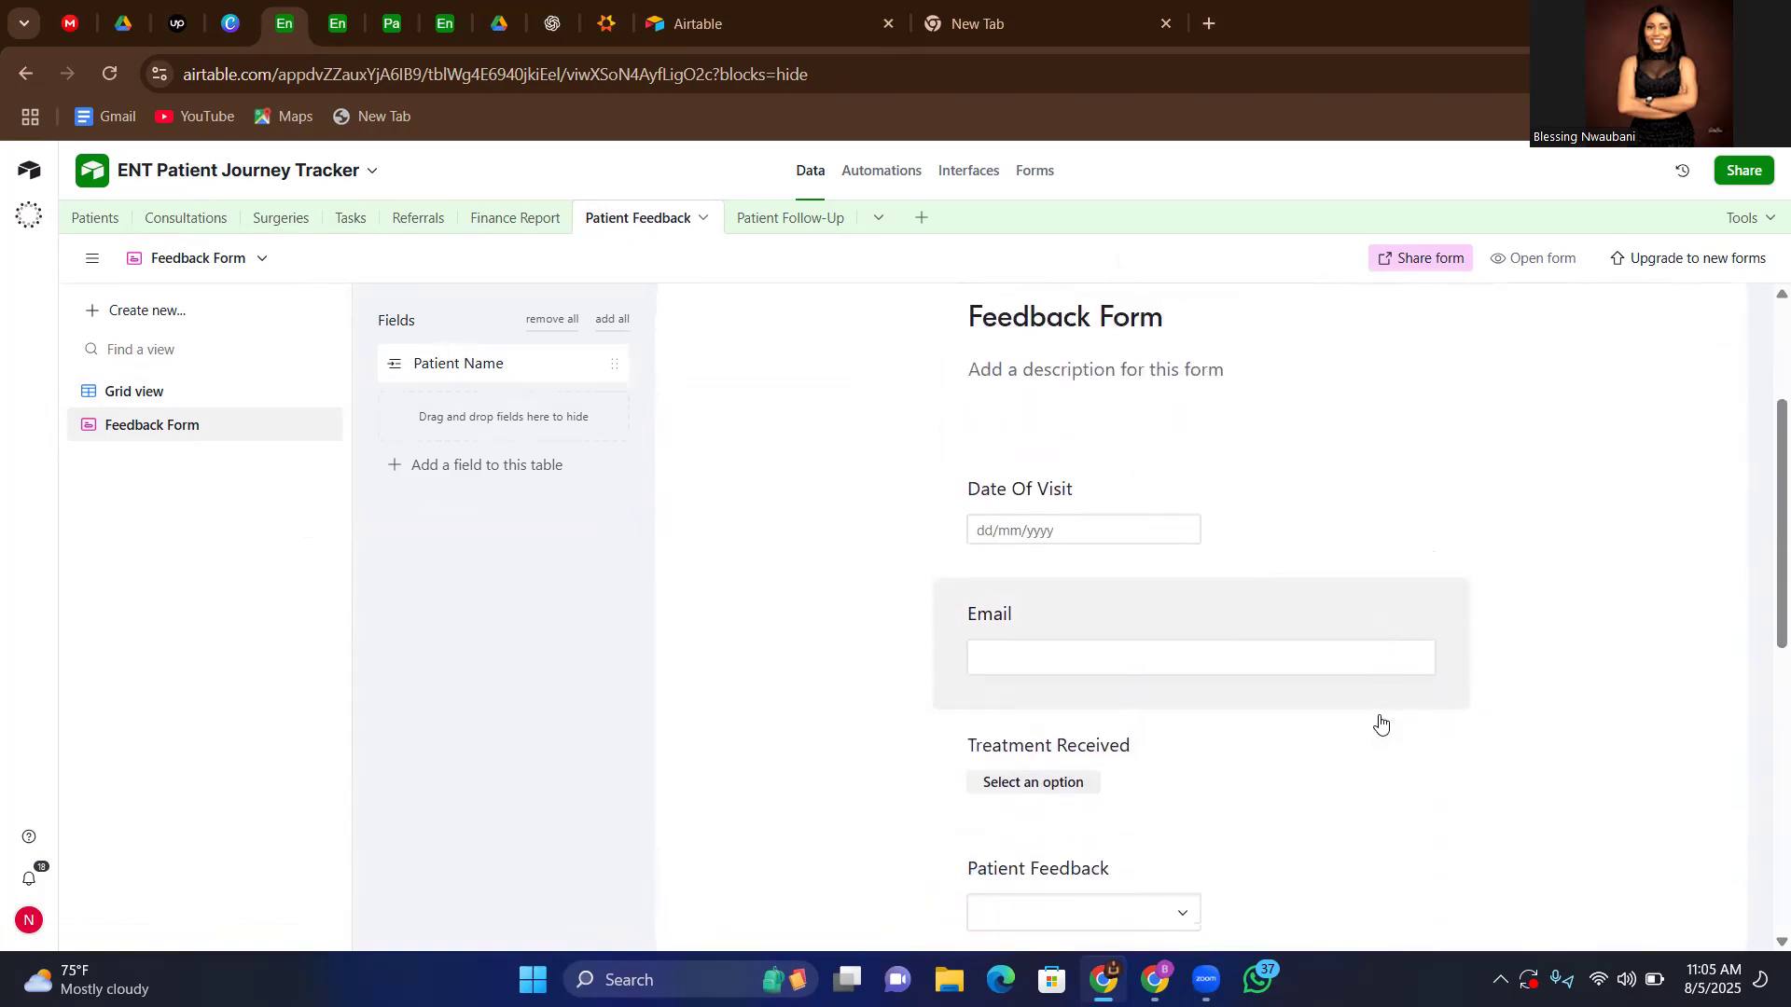
pyautogui.scroll(-1, 1381, 723)
pyautogui.scroll(3, 1380, 722)
pyautogui.scroll(2, 1380, 723)
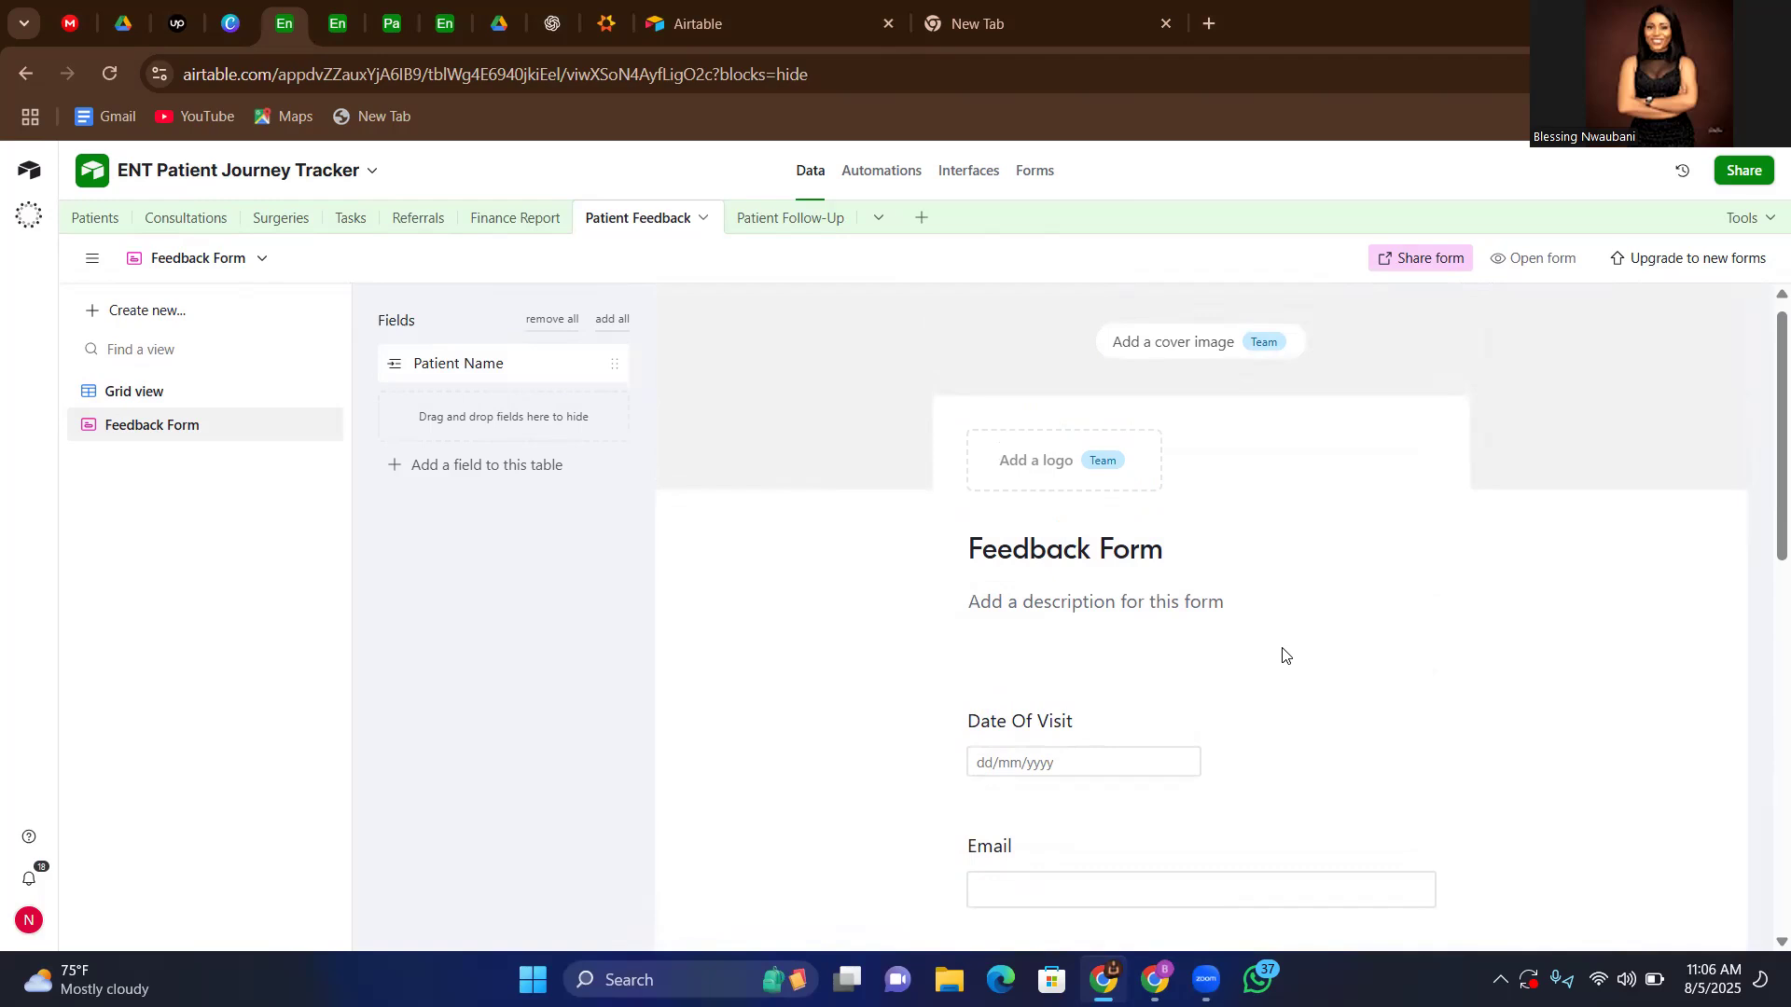
pyautogui.scroll(-1, 1283, 656)
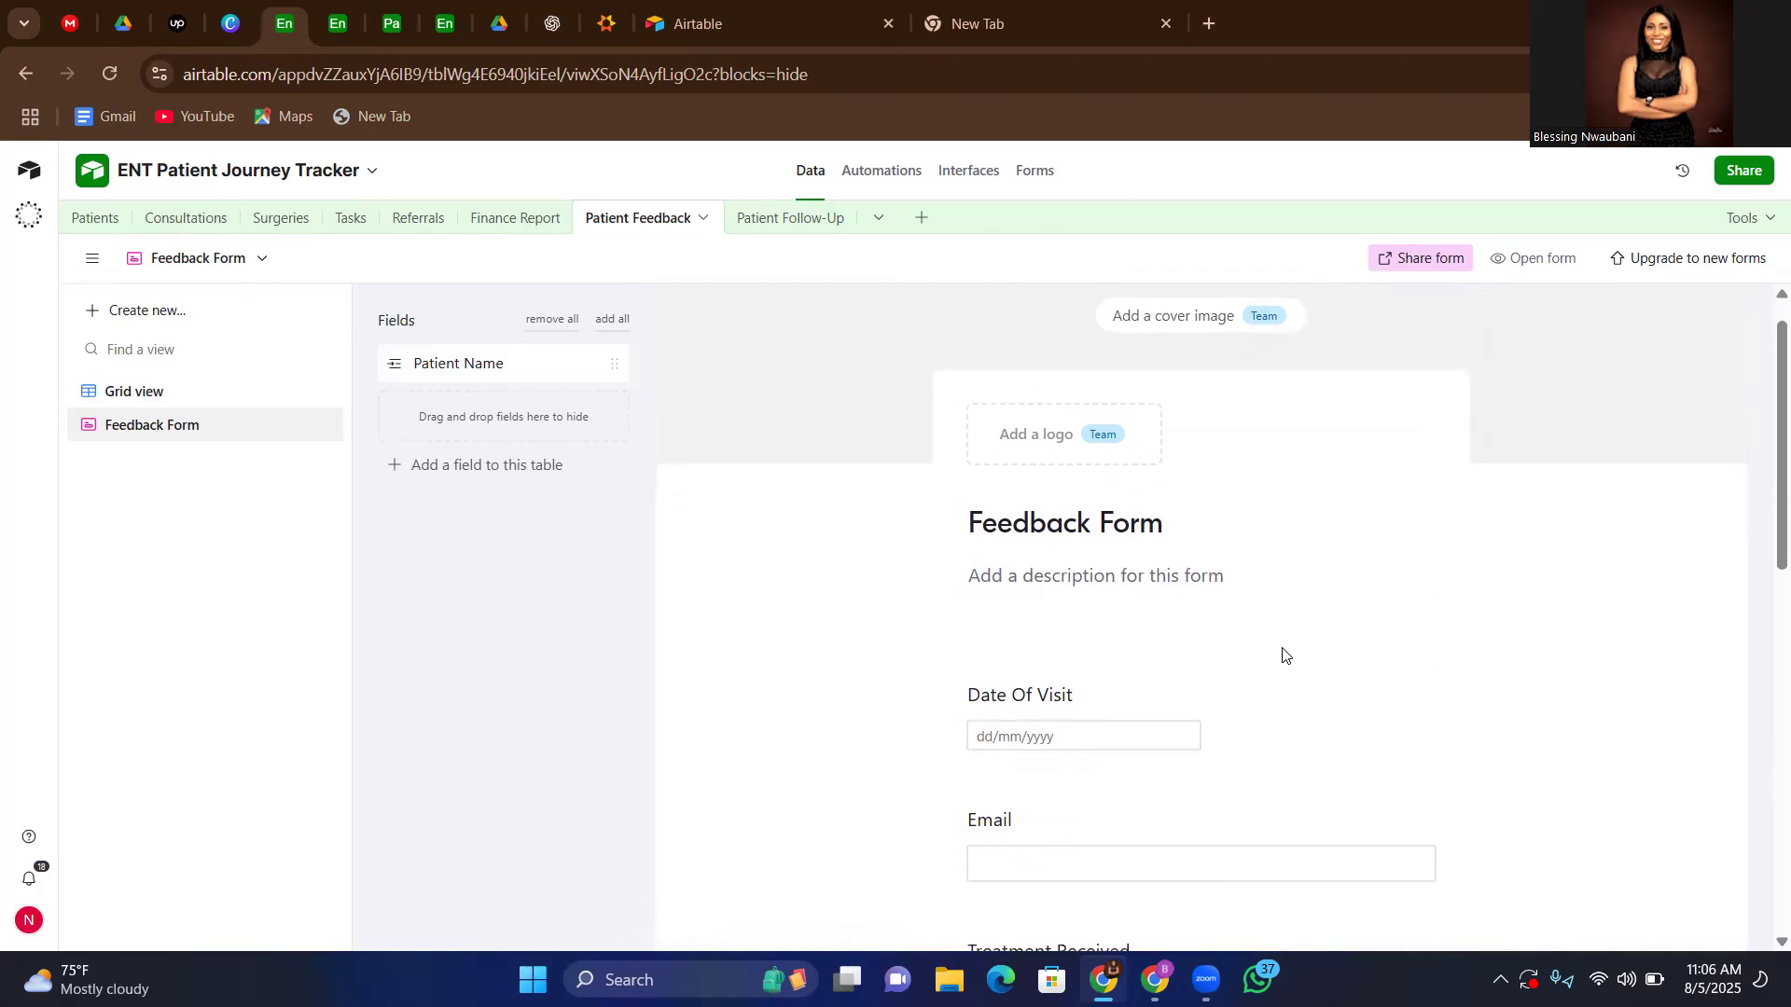
pyautogui.scroll(-3, 1283, 655)
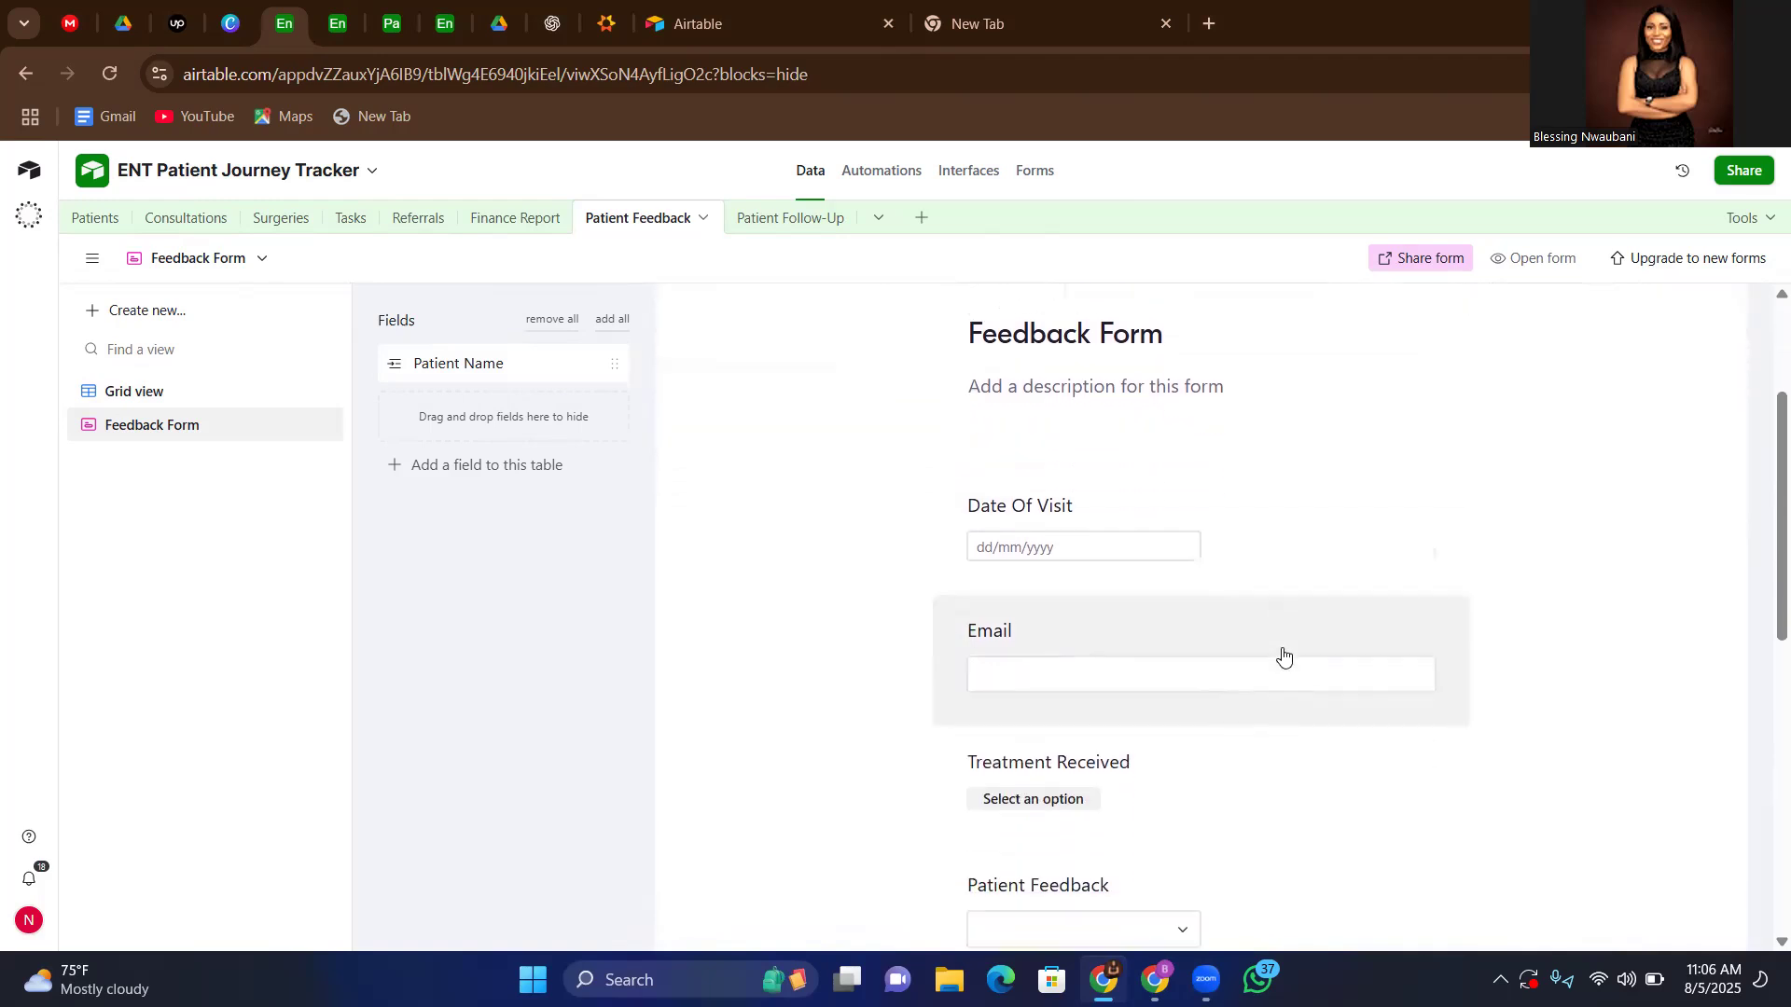
pyautogui.scroll(2, 1284, 655)
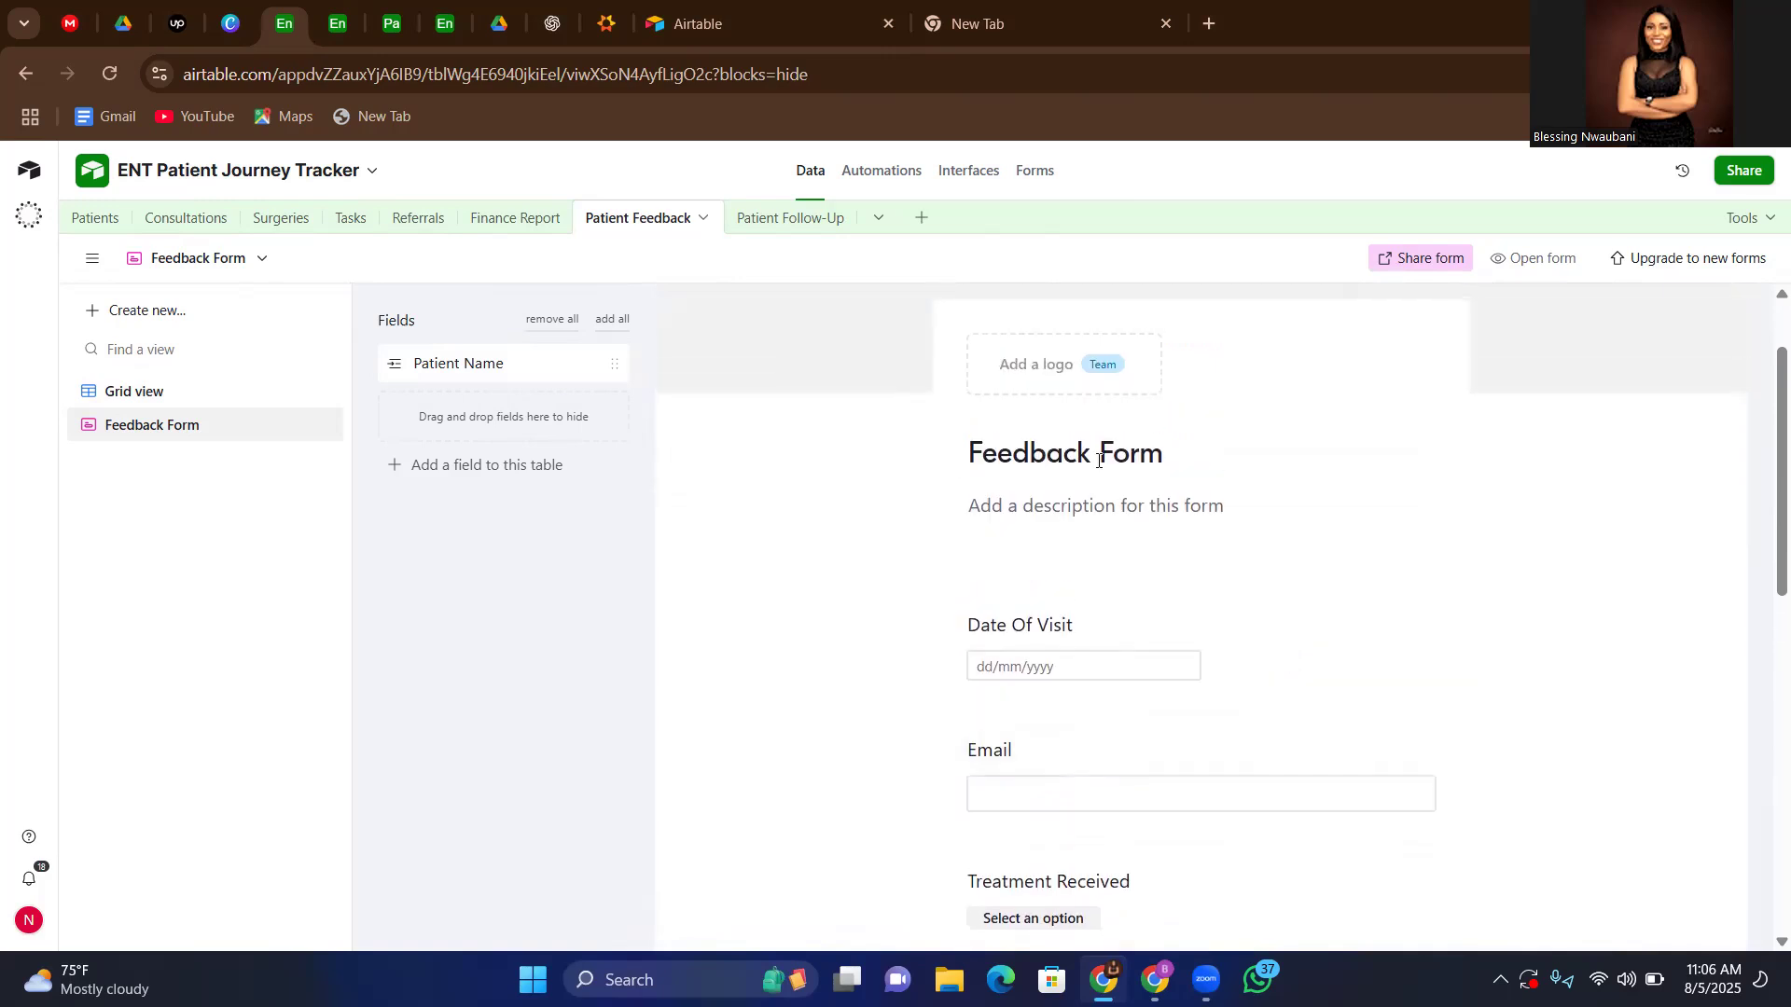
# Look over the Patient Follow-Up table's fields and review the base's list of automations
pyautogui.click(773, 227)
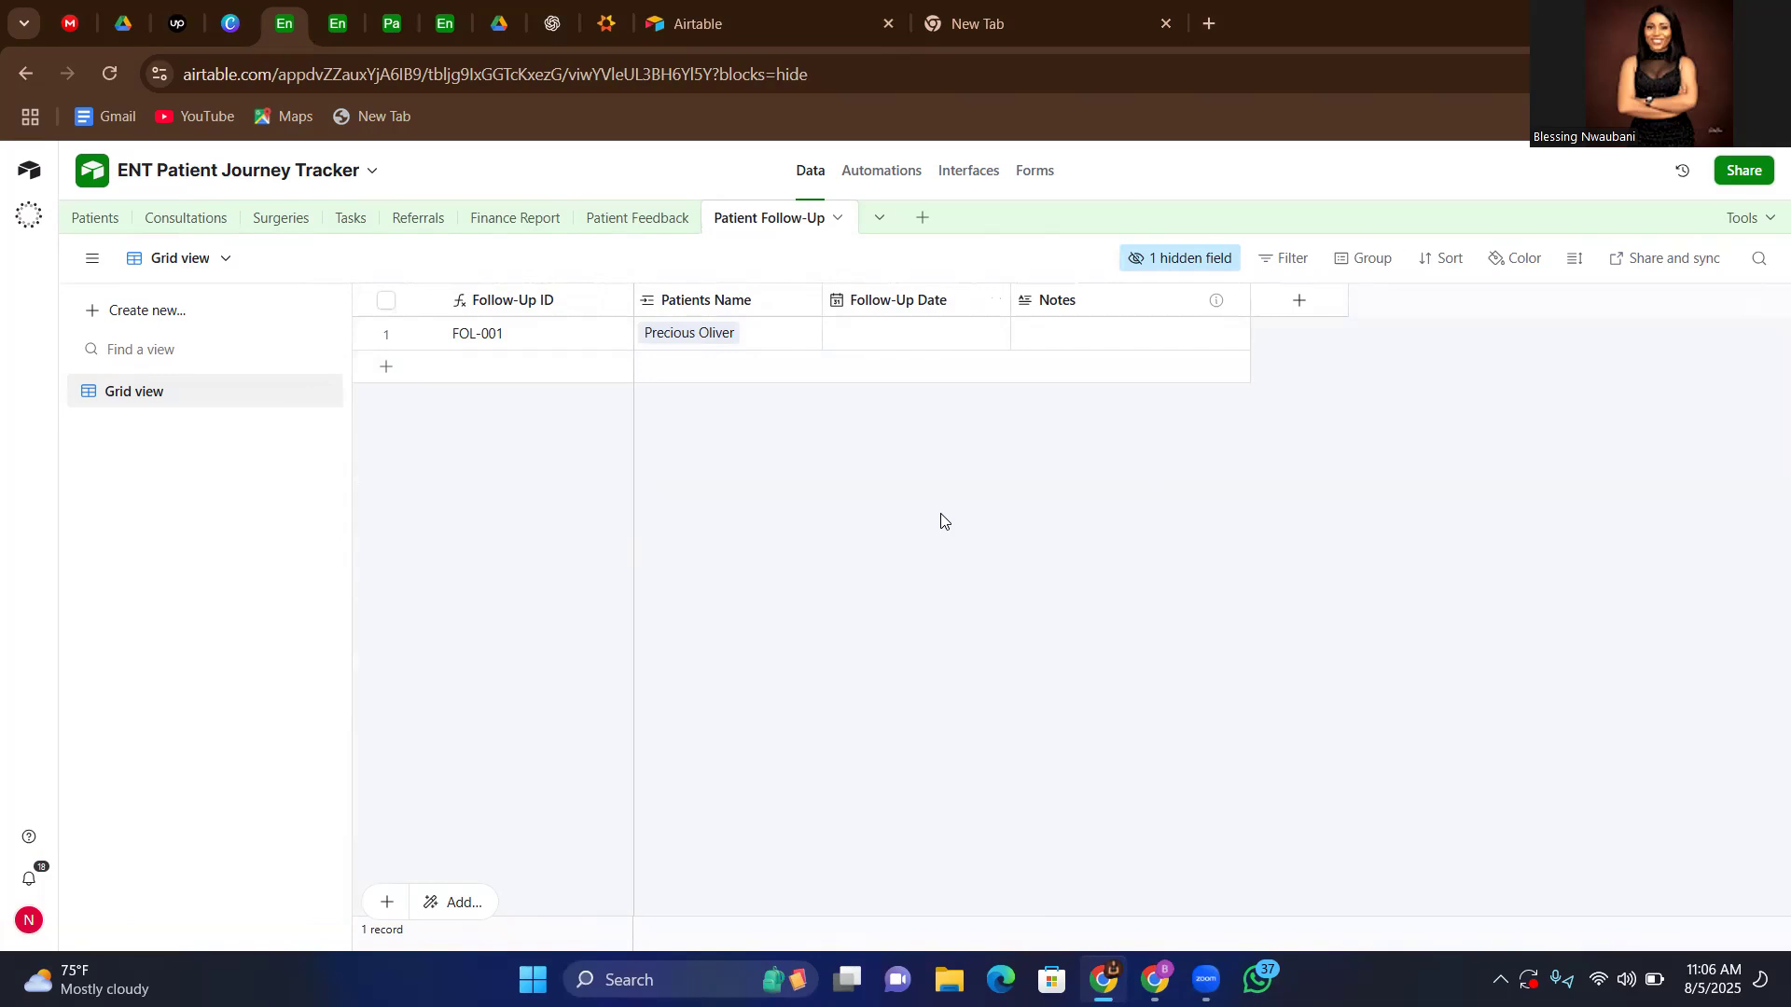
pyautogui.click(337, 28)
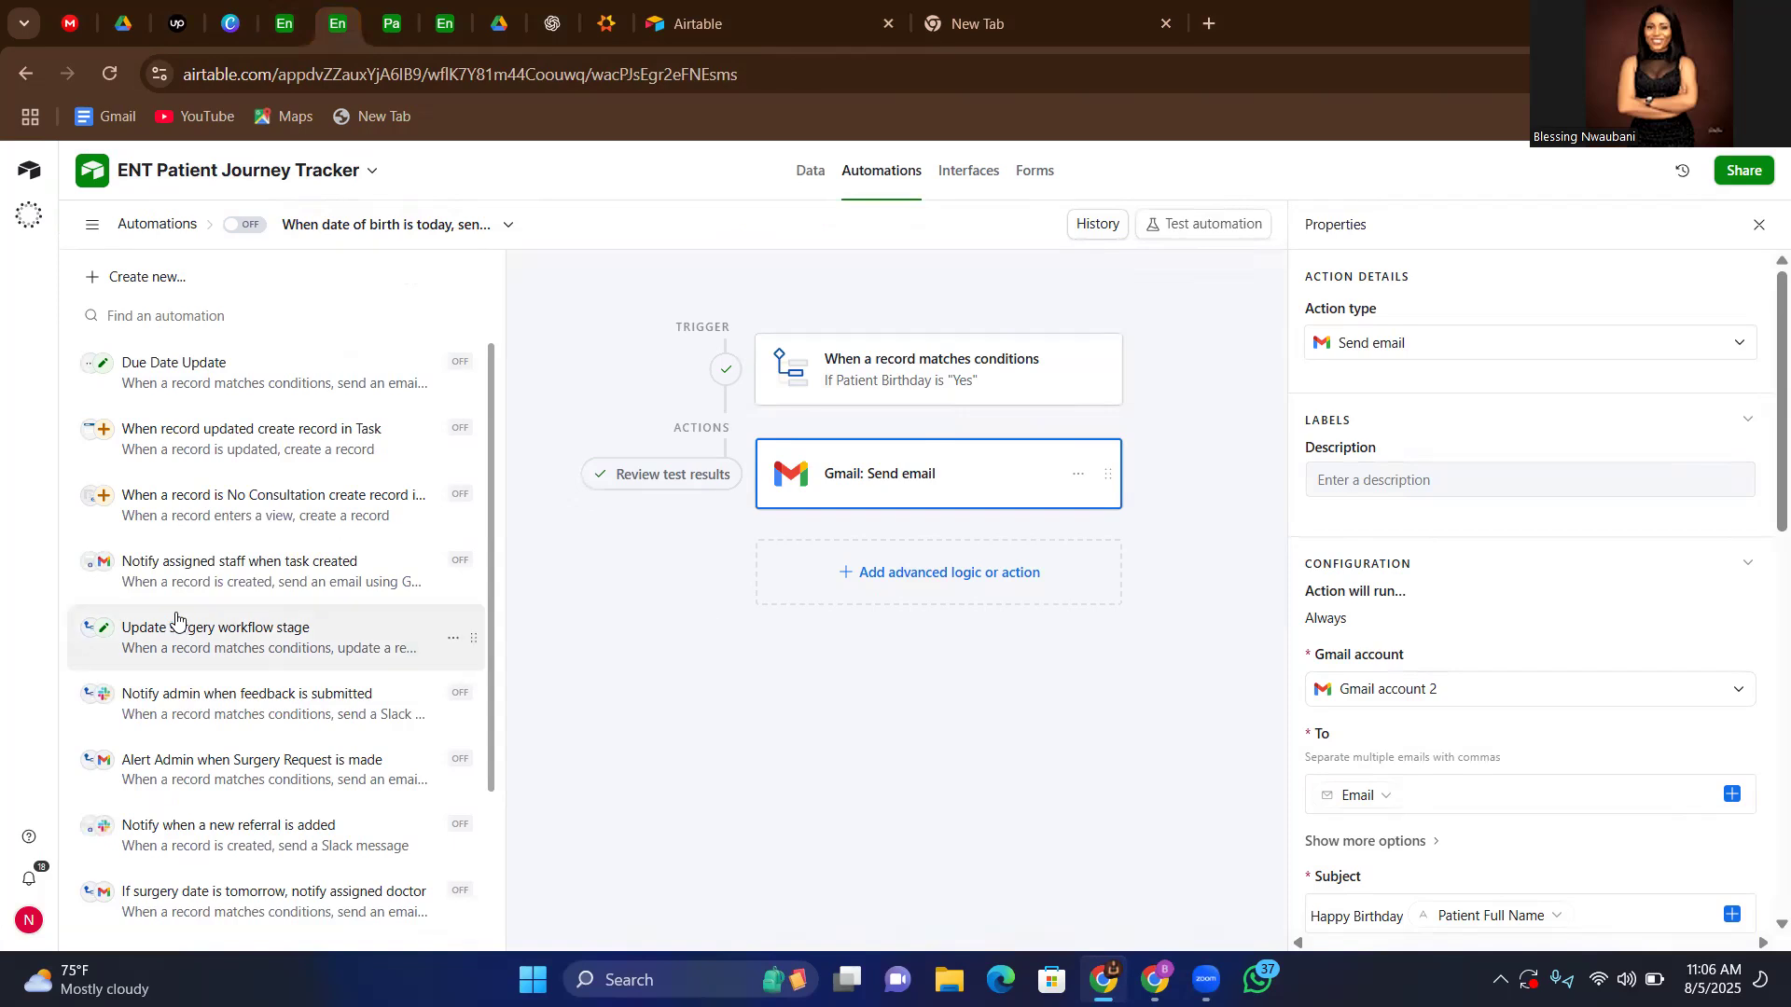
pyautogui.scroll(-1, 176, 619)
pyautogui.scroll(1, 176, 619)
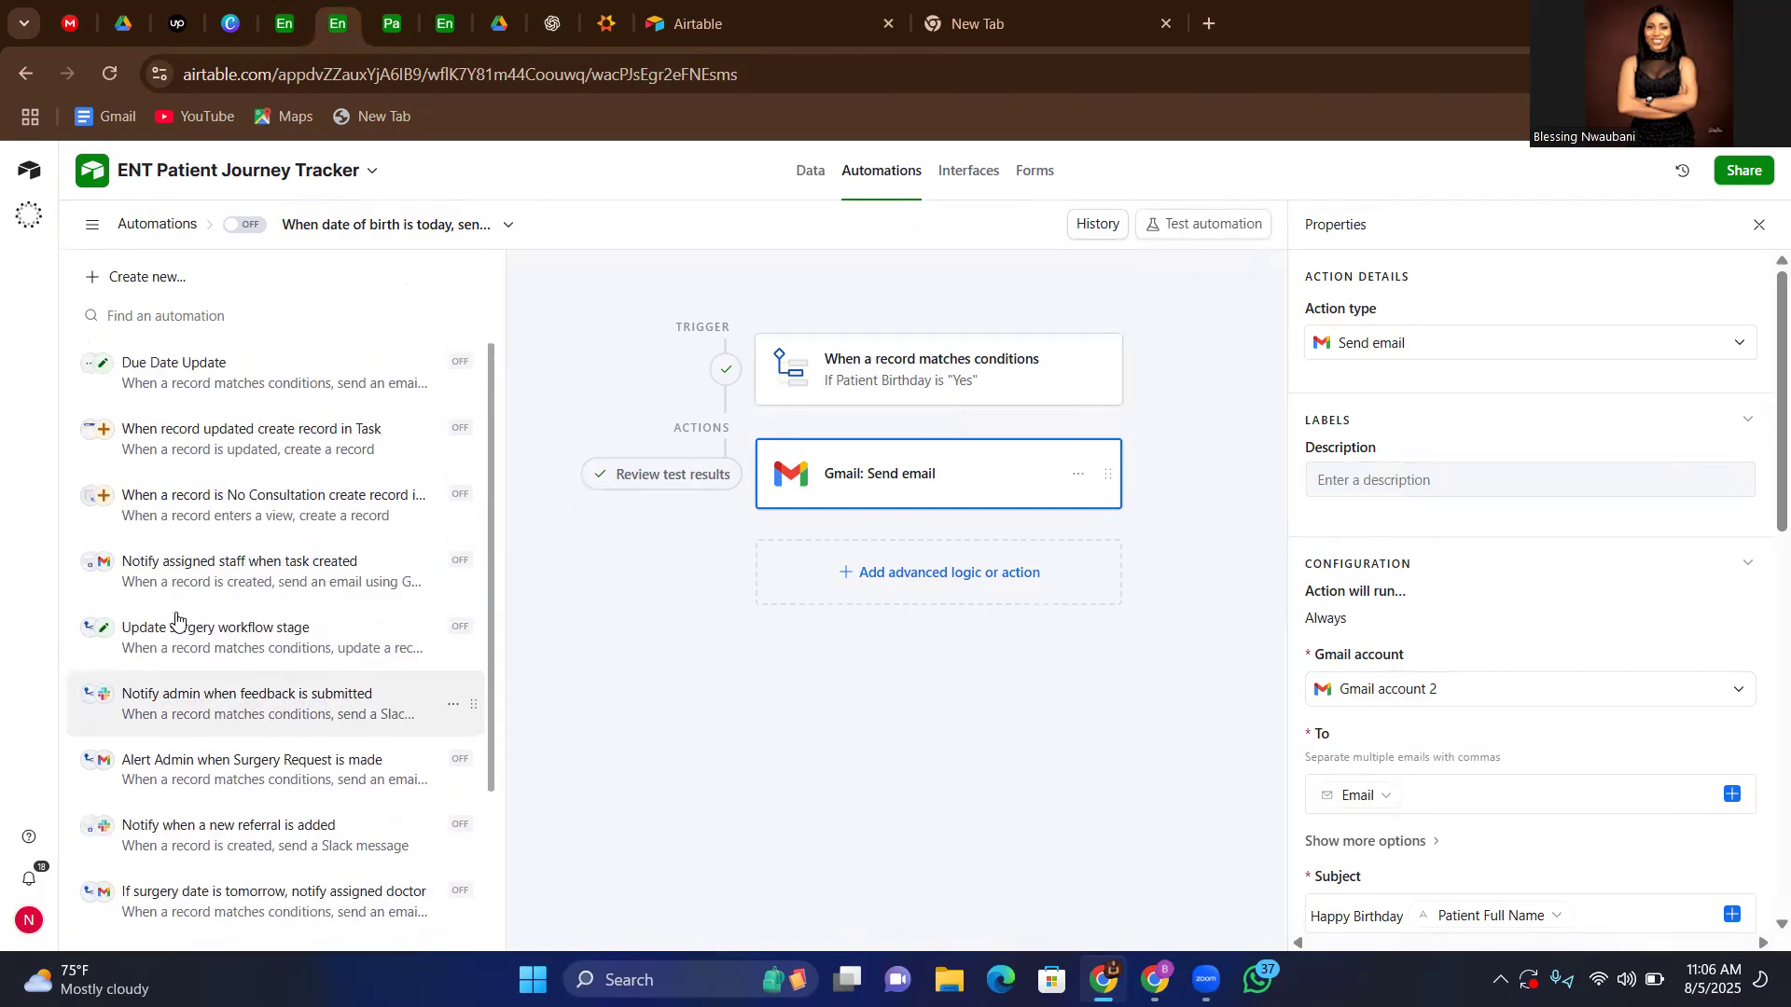
pyautogui.scroll(-3, 325, 531)
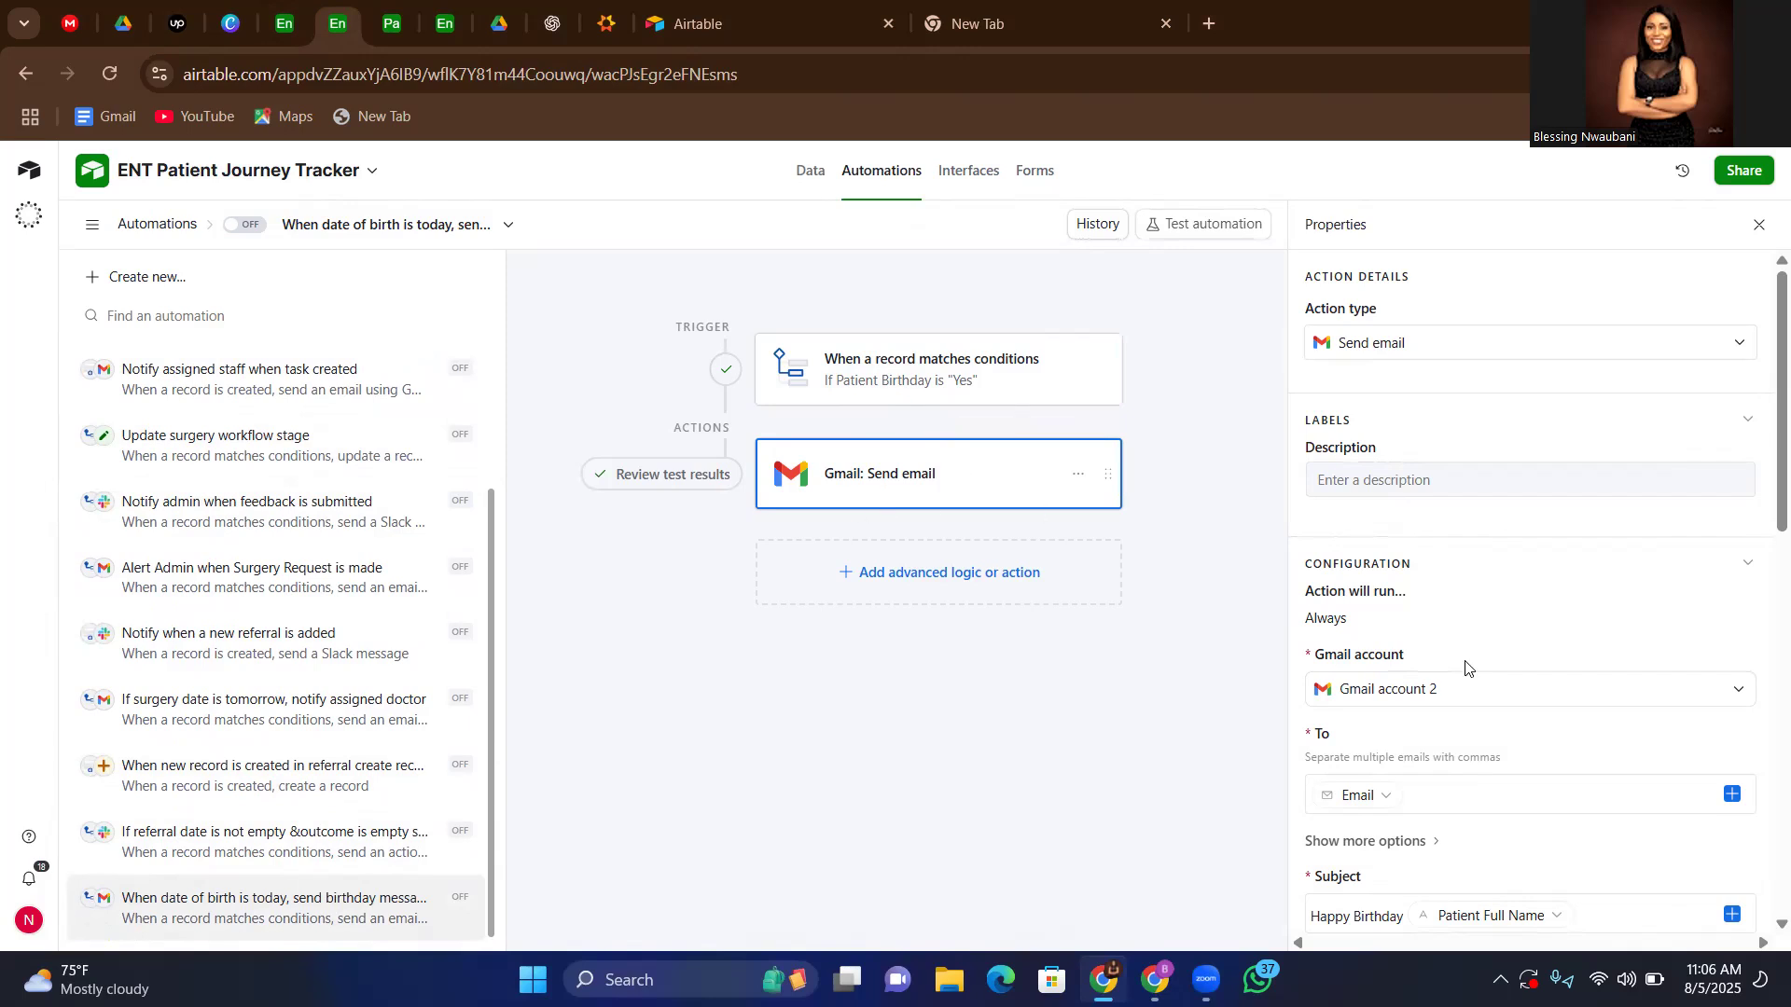
# Examine the birthday automation's Gmail send email action, including its recipient, subject and message
pyautogui.scroll(-3, 1466, 668)
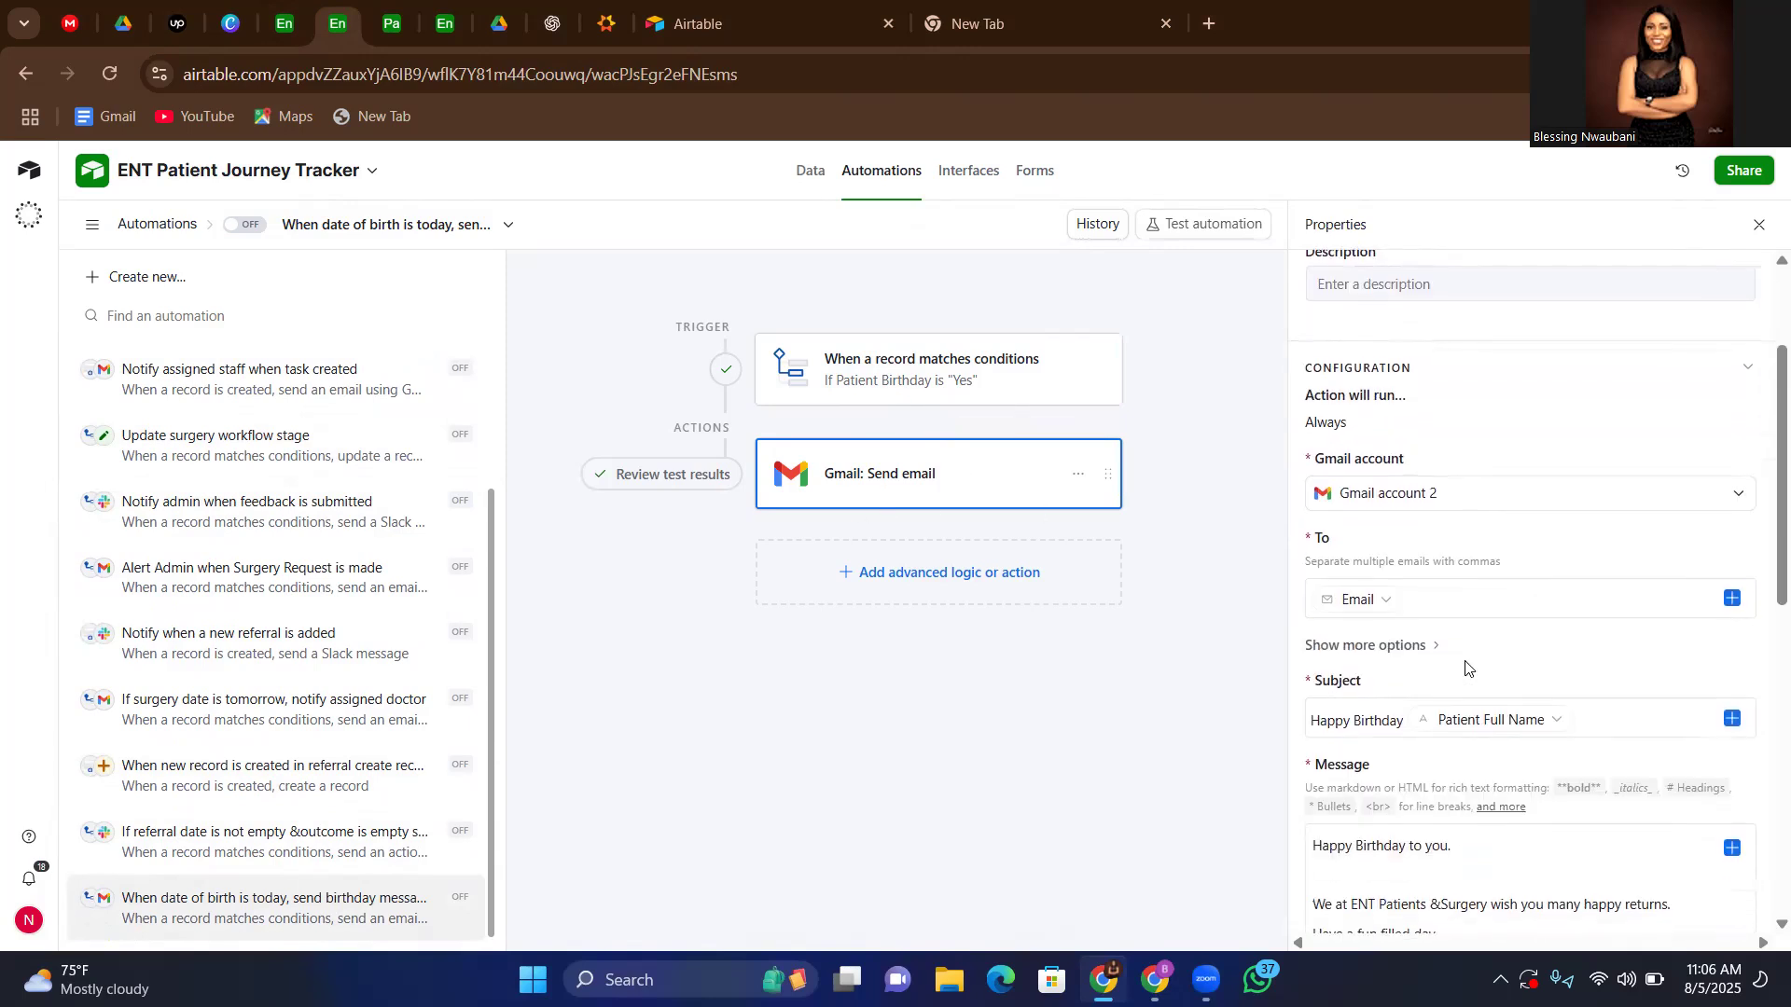
pyautogui.scroll(-3, 1466, 668)
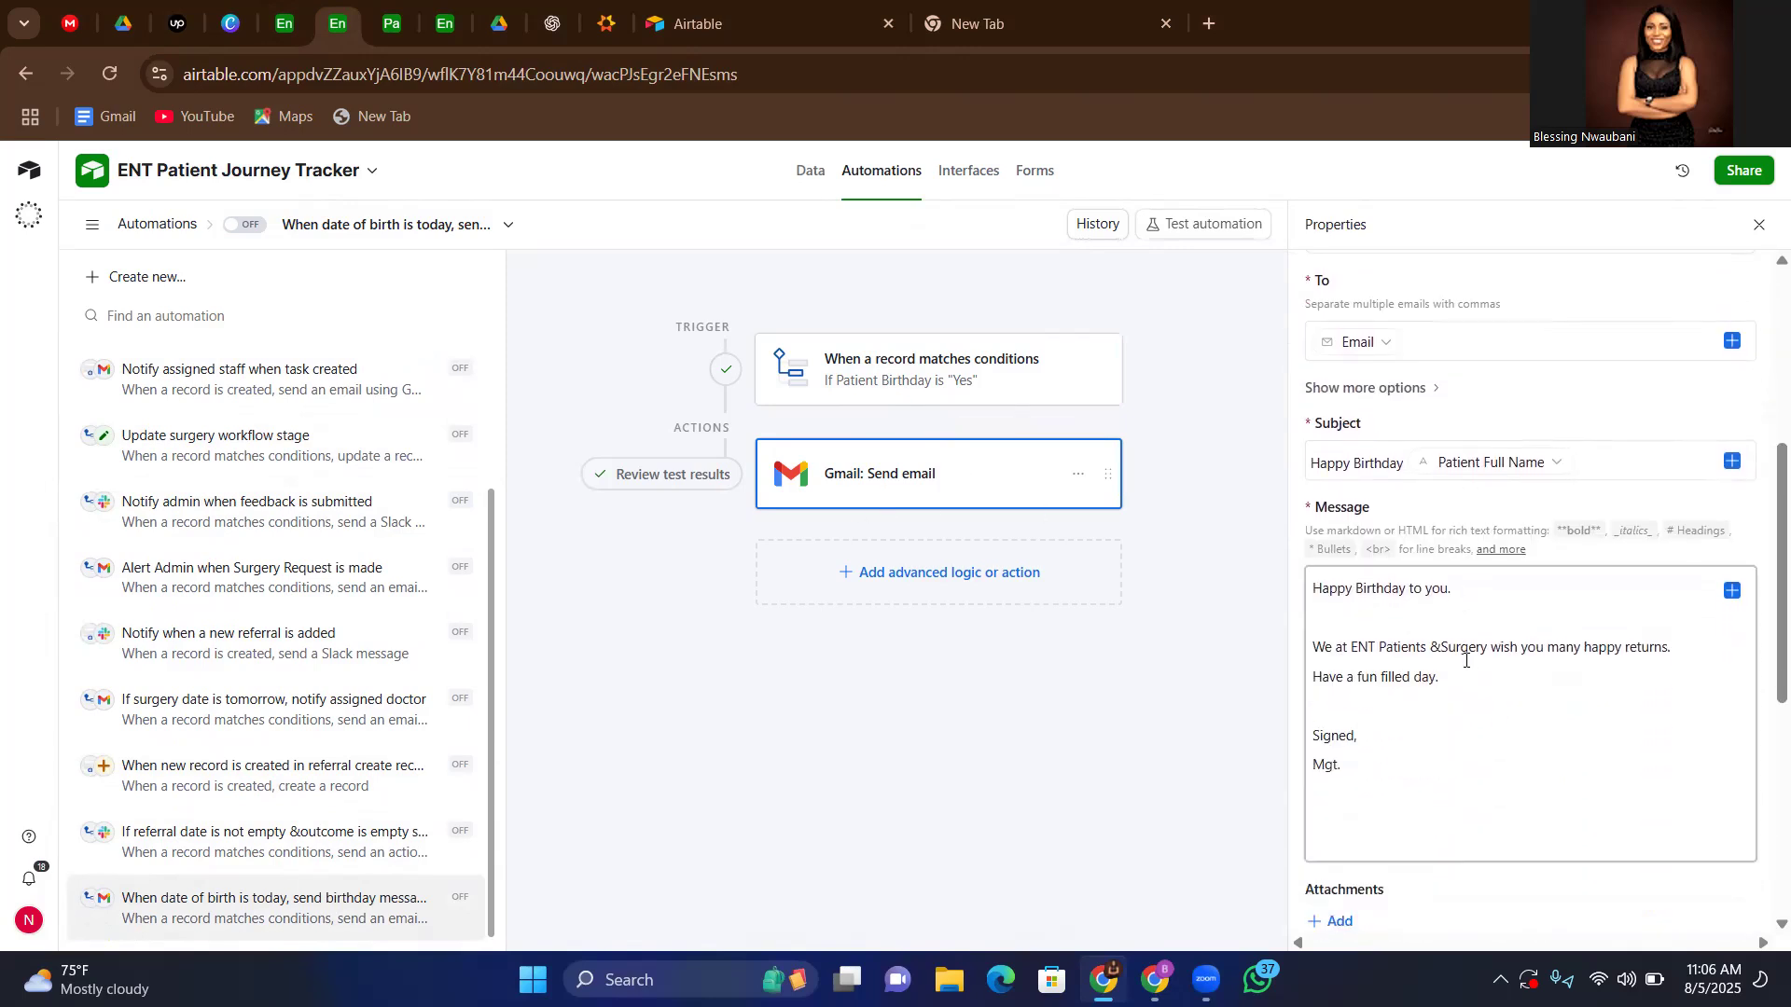
pyautogui.scroll(-2, 1465, 660)
pyautogui.scroll(6, 1465, 660)
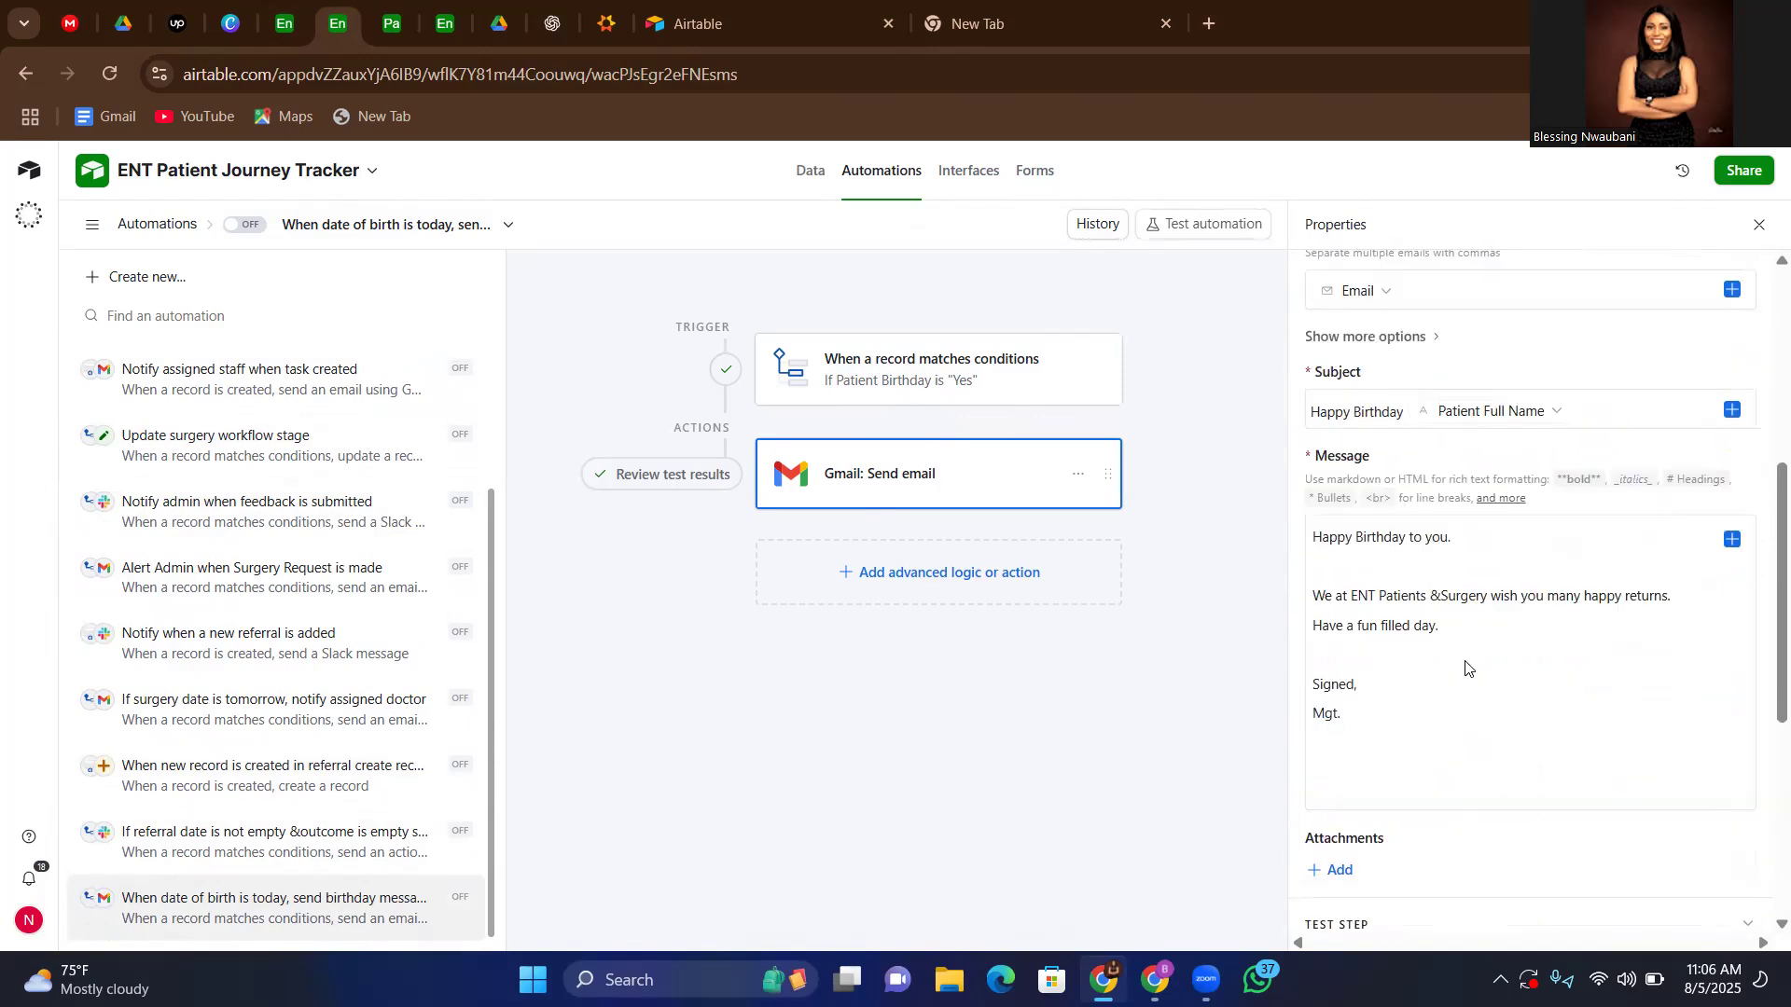
pyautogui.scroll(2, 1465, 661)
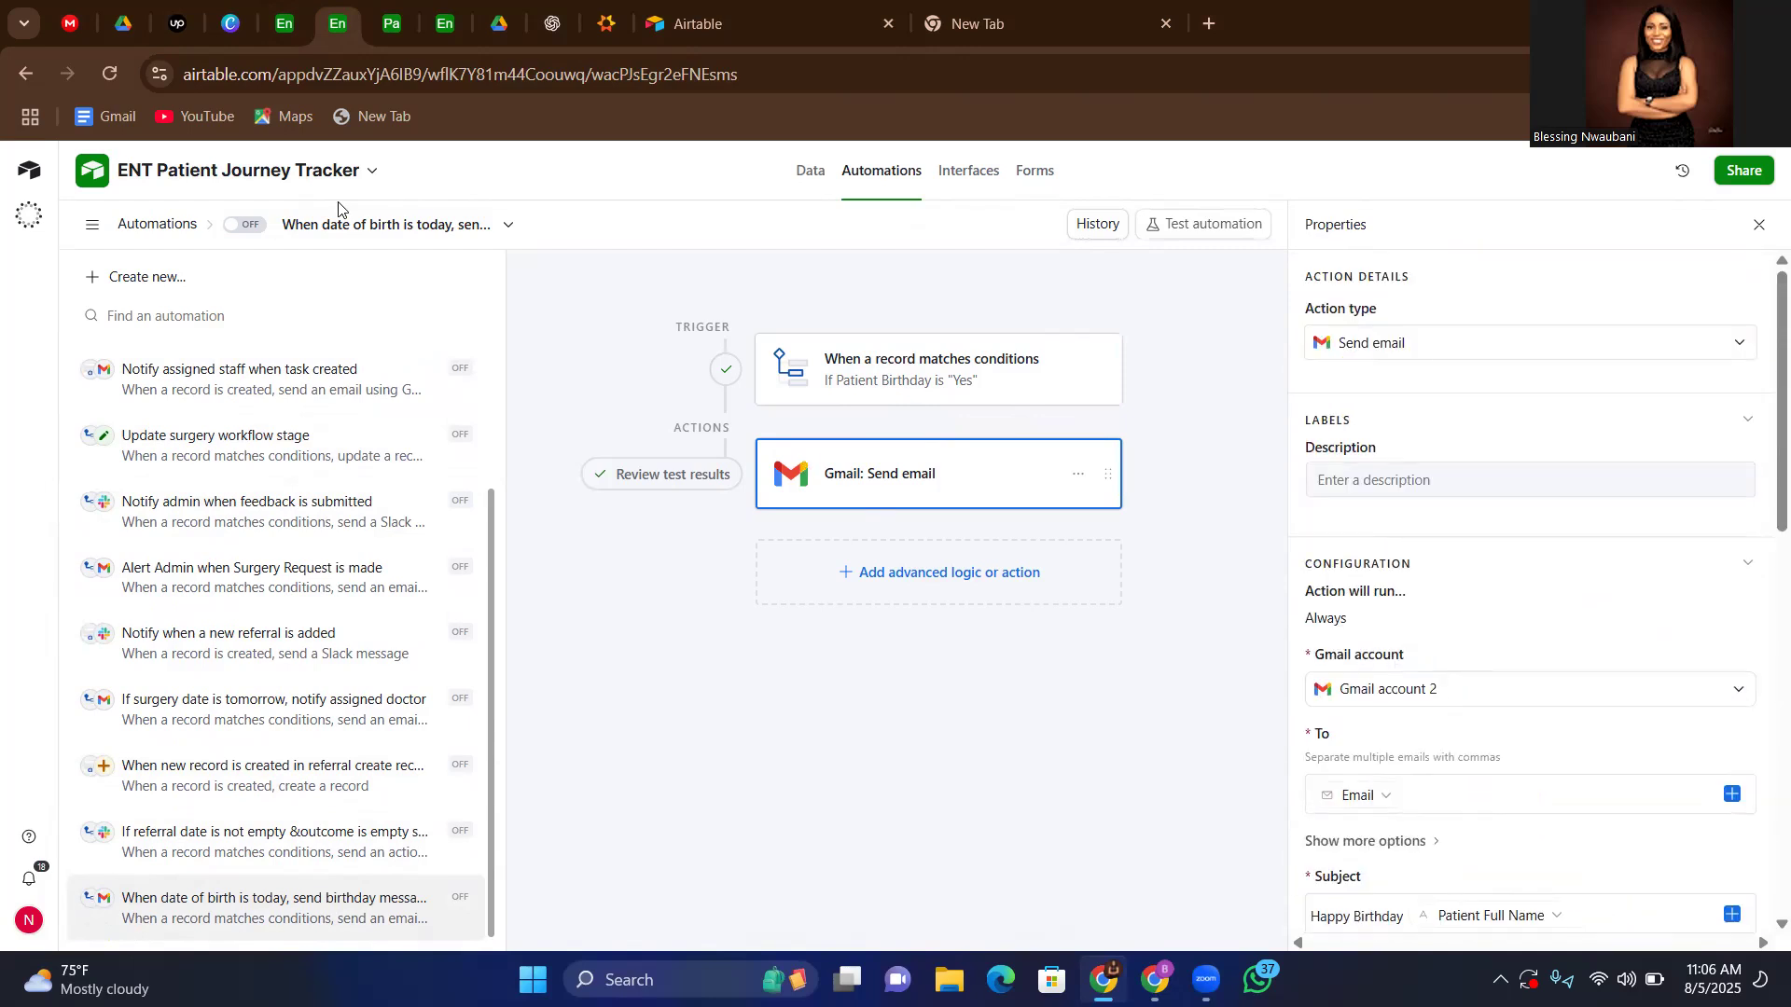
# Review the Patients interface page, covering its record count, gender bar chart and patient list
pyautogui.click(387, 25)
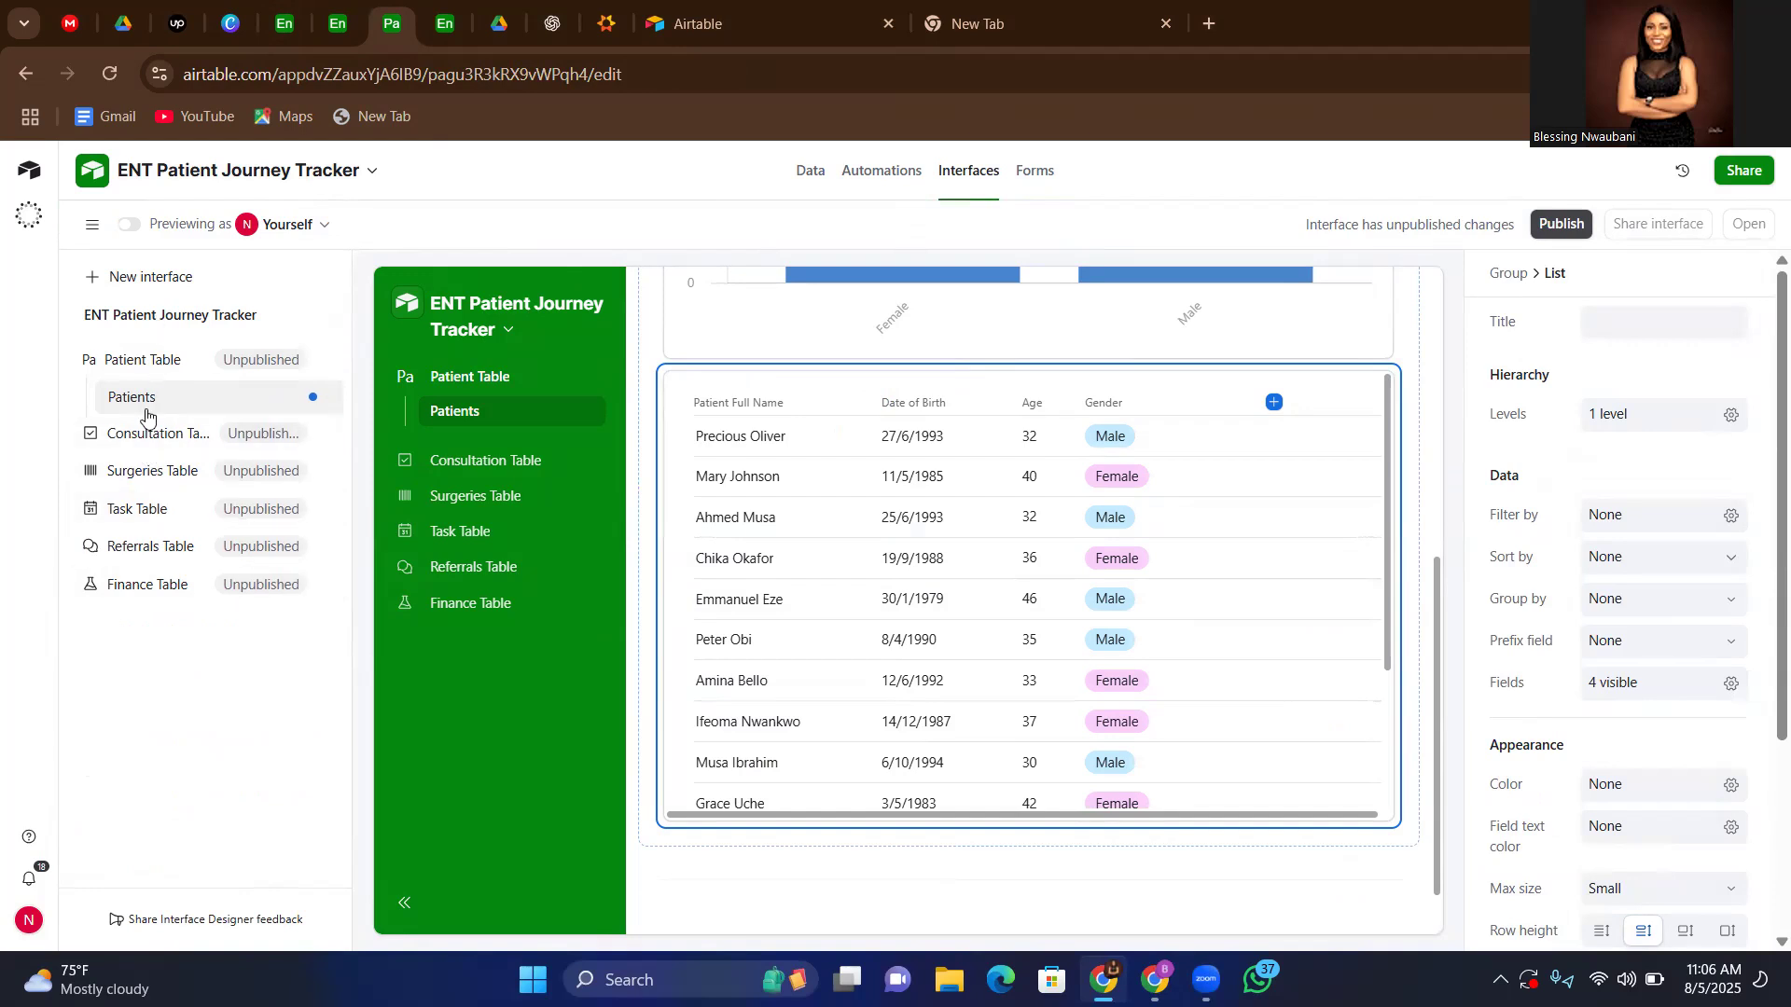
pyautogui.scroll(6, 1031, 476)
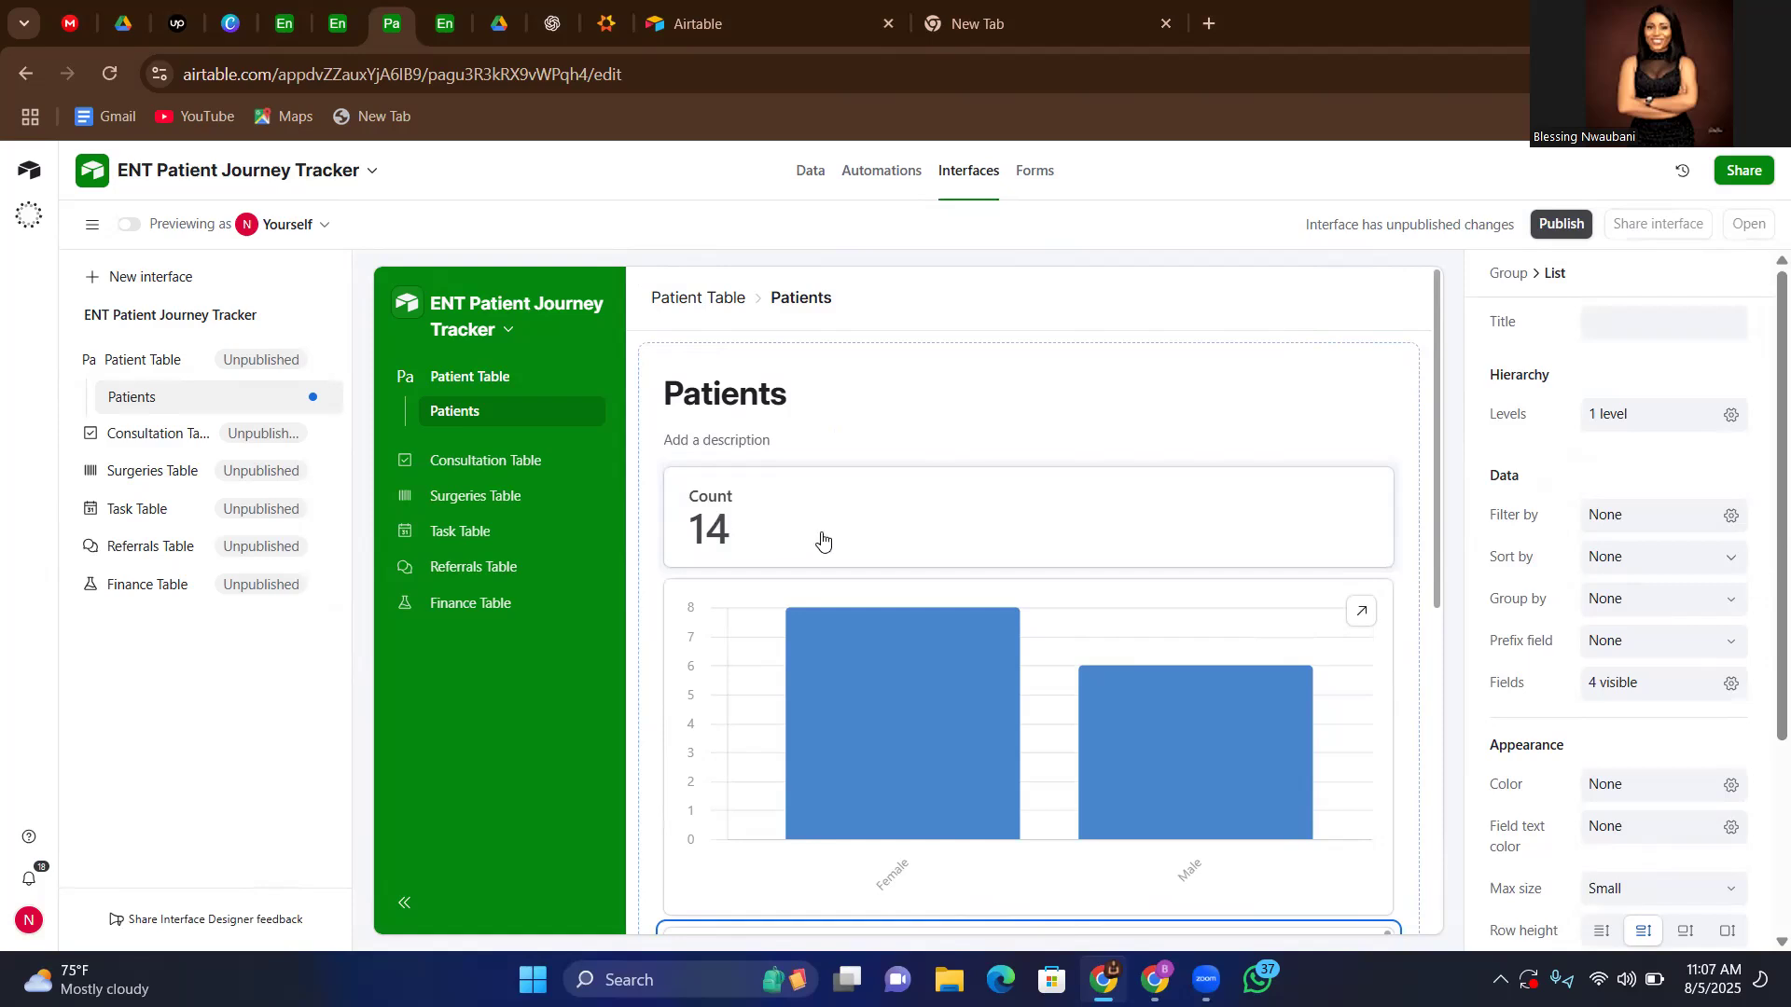
pyautogui.scroll(-1, 1098, 592)
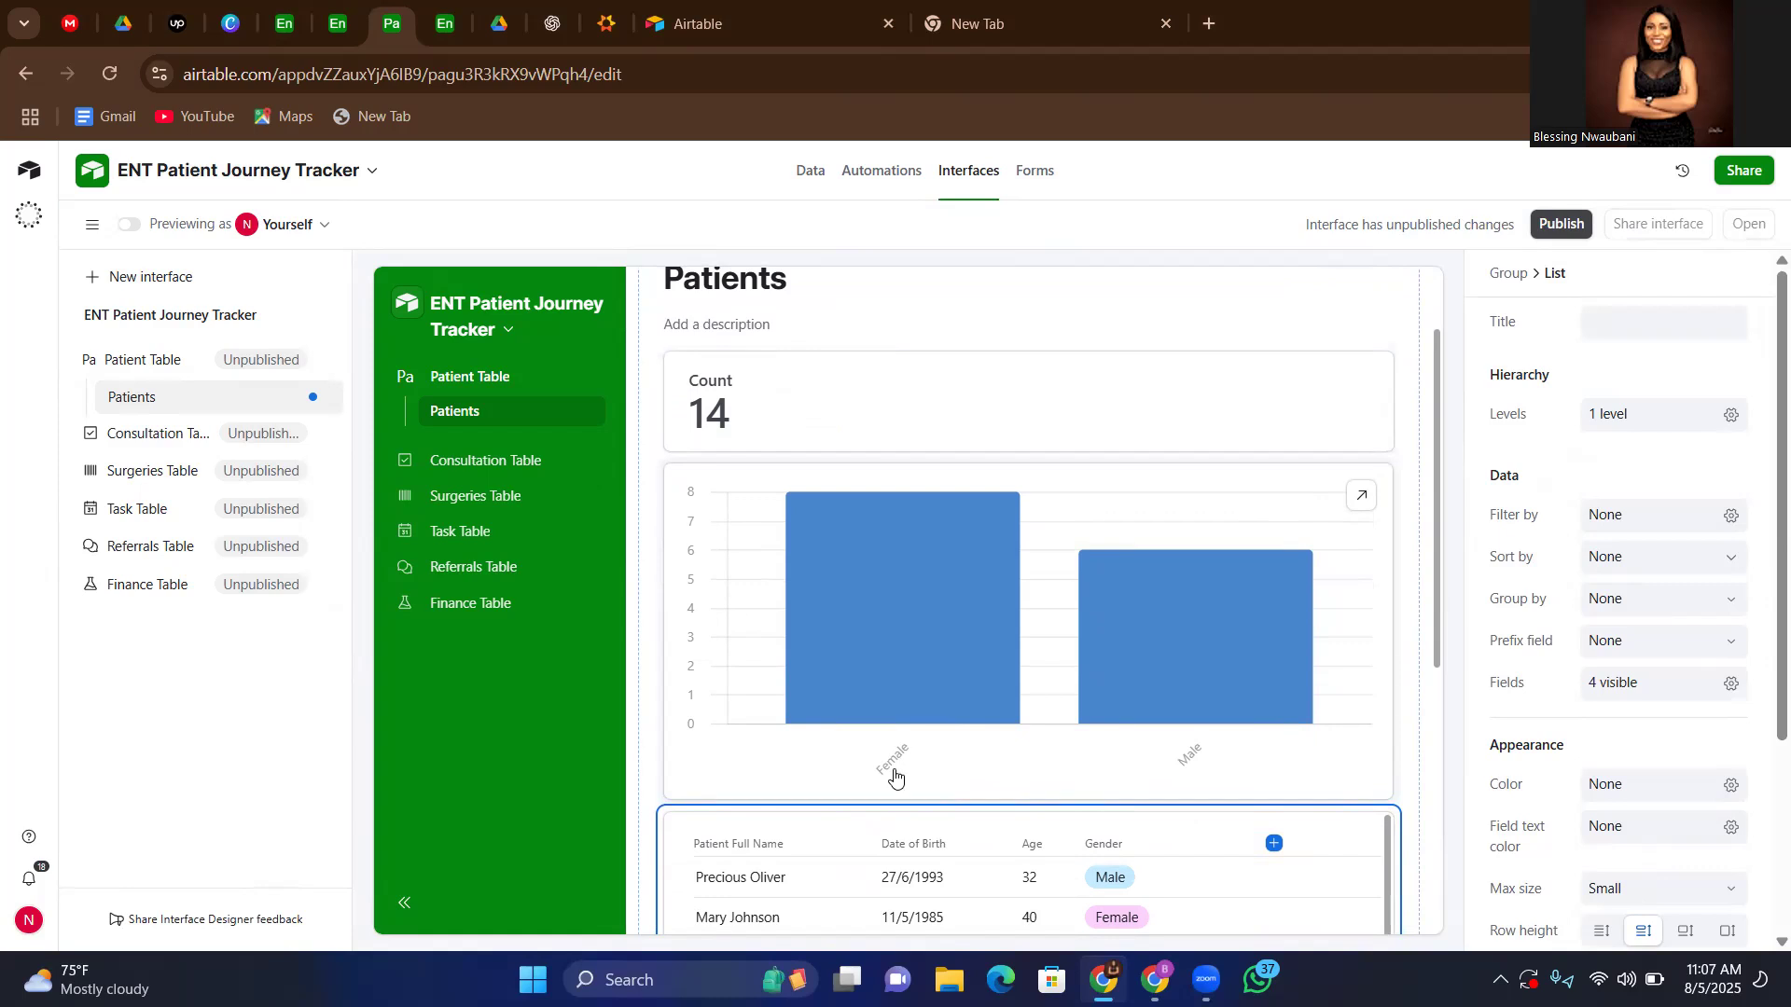
pyautogui.scroll(-5, 1128, 756)
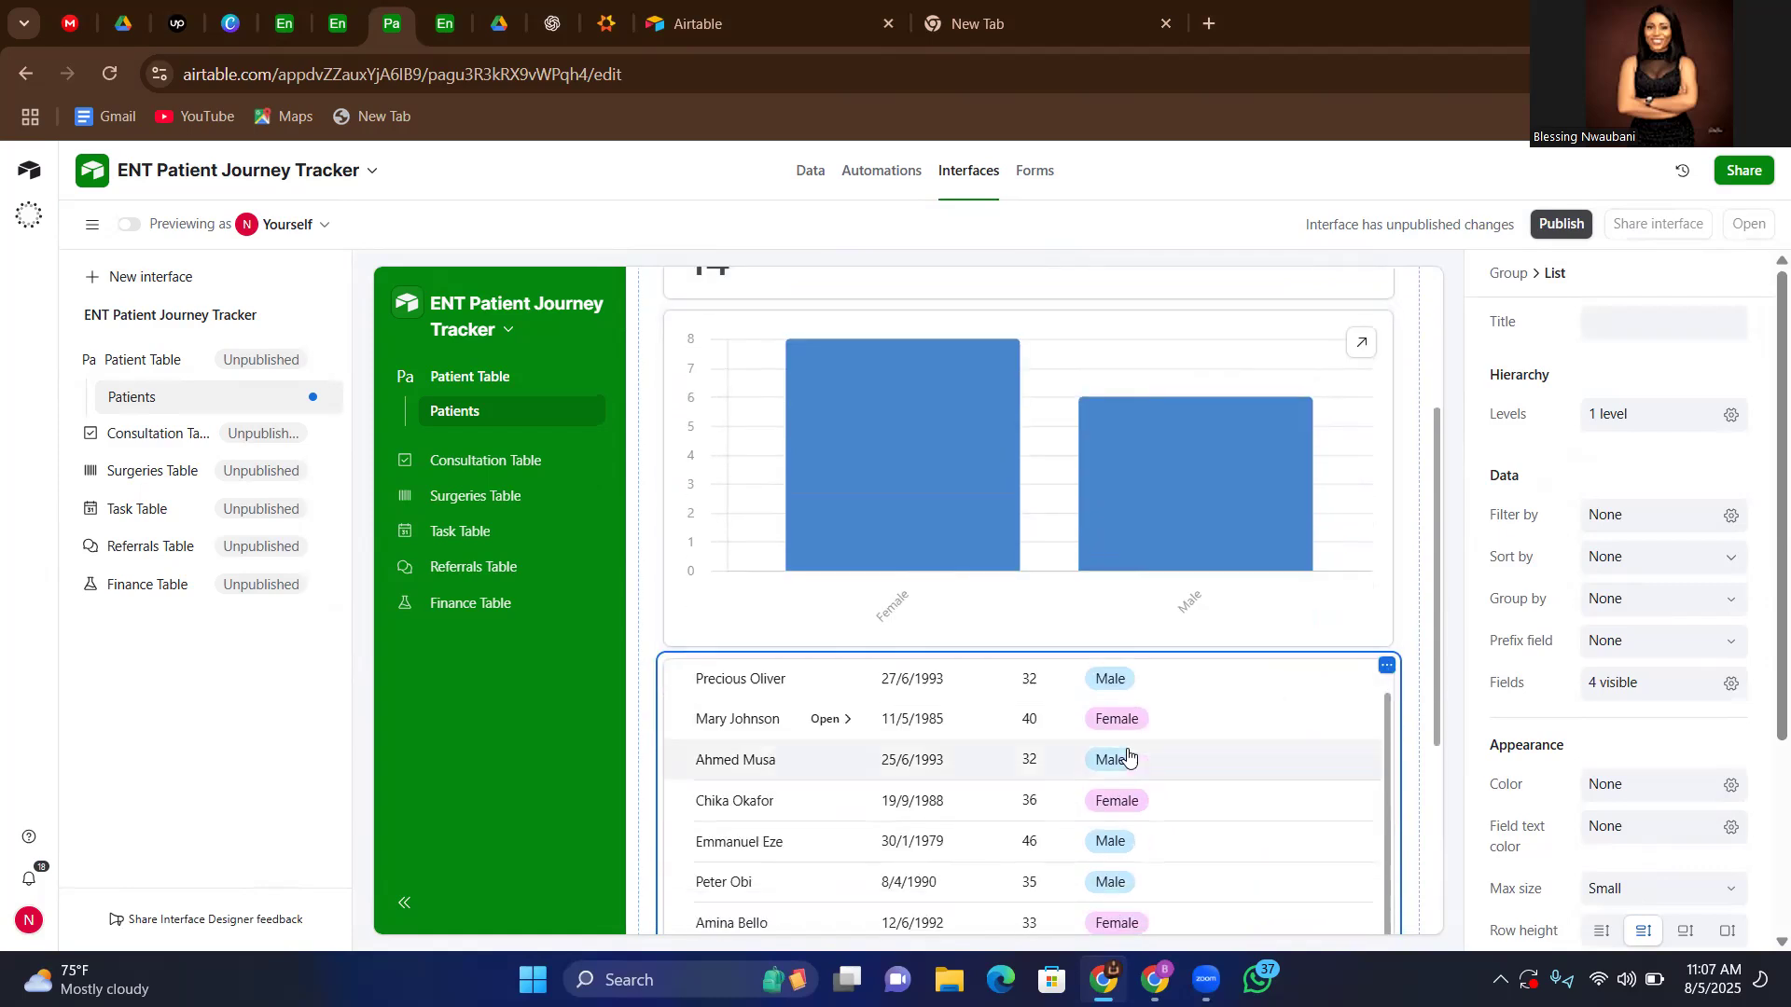
pyautogui.scroll(-3, 1427, 593)
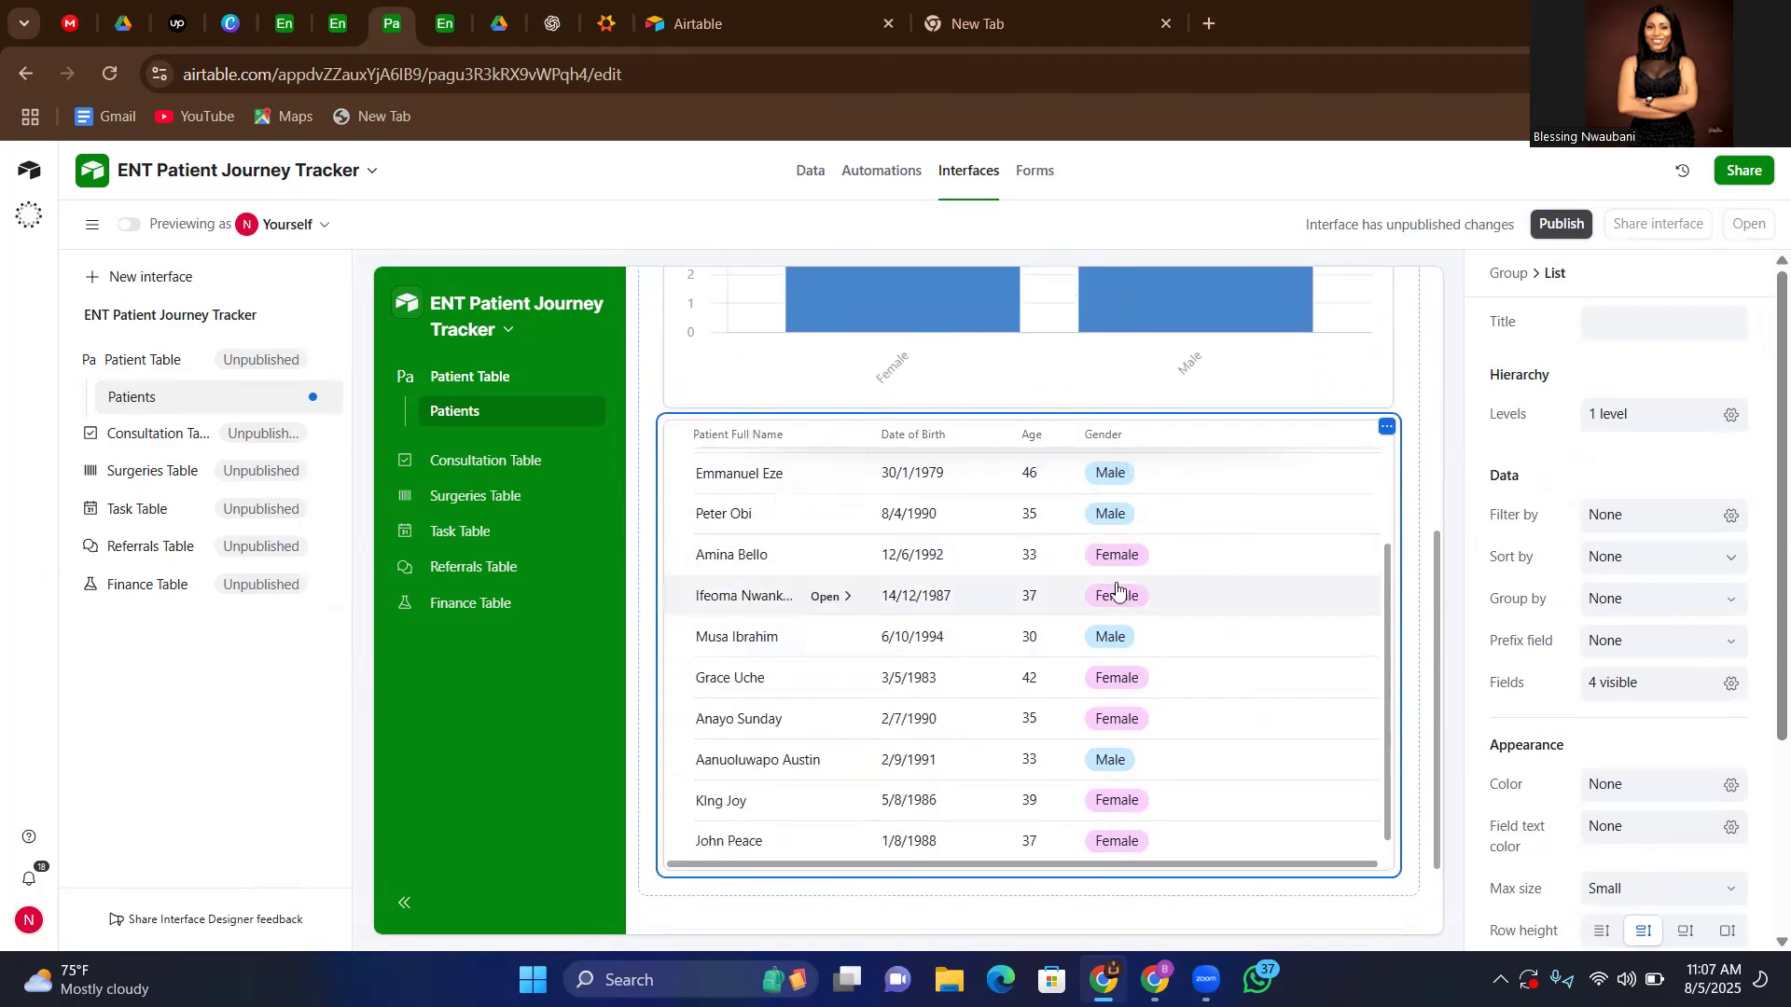
# Add the hidden Patient Status field to the patient list on the Patients interface page and check its entries
pyautogui.scroll(2, 1119, 591)
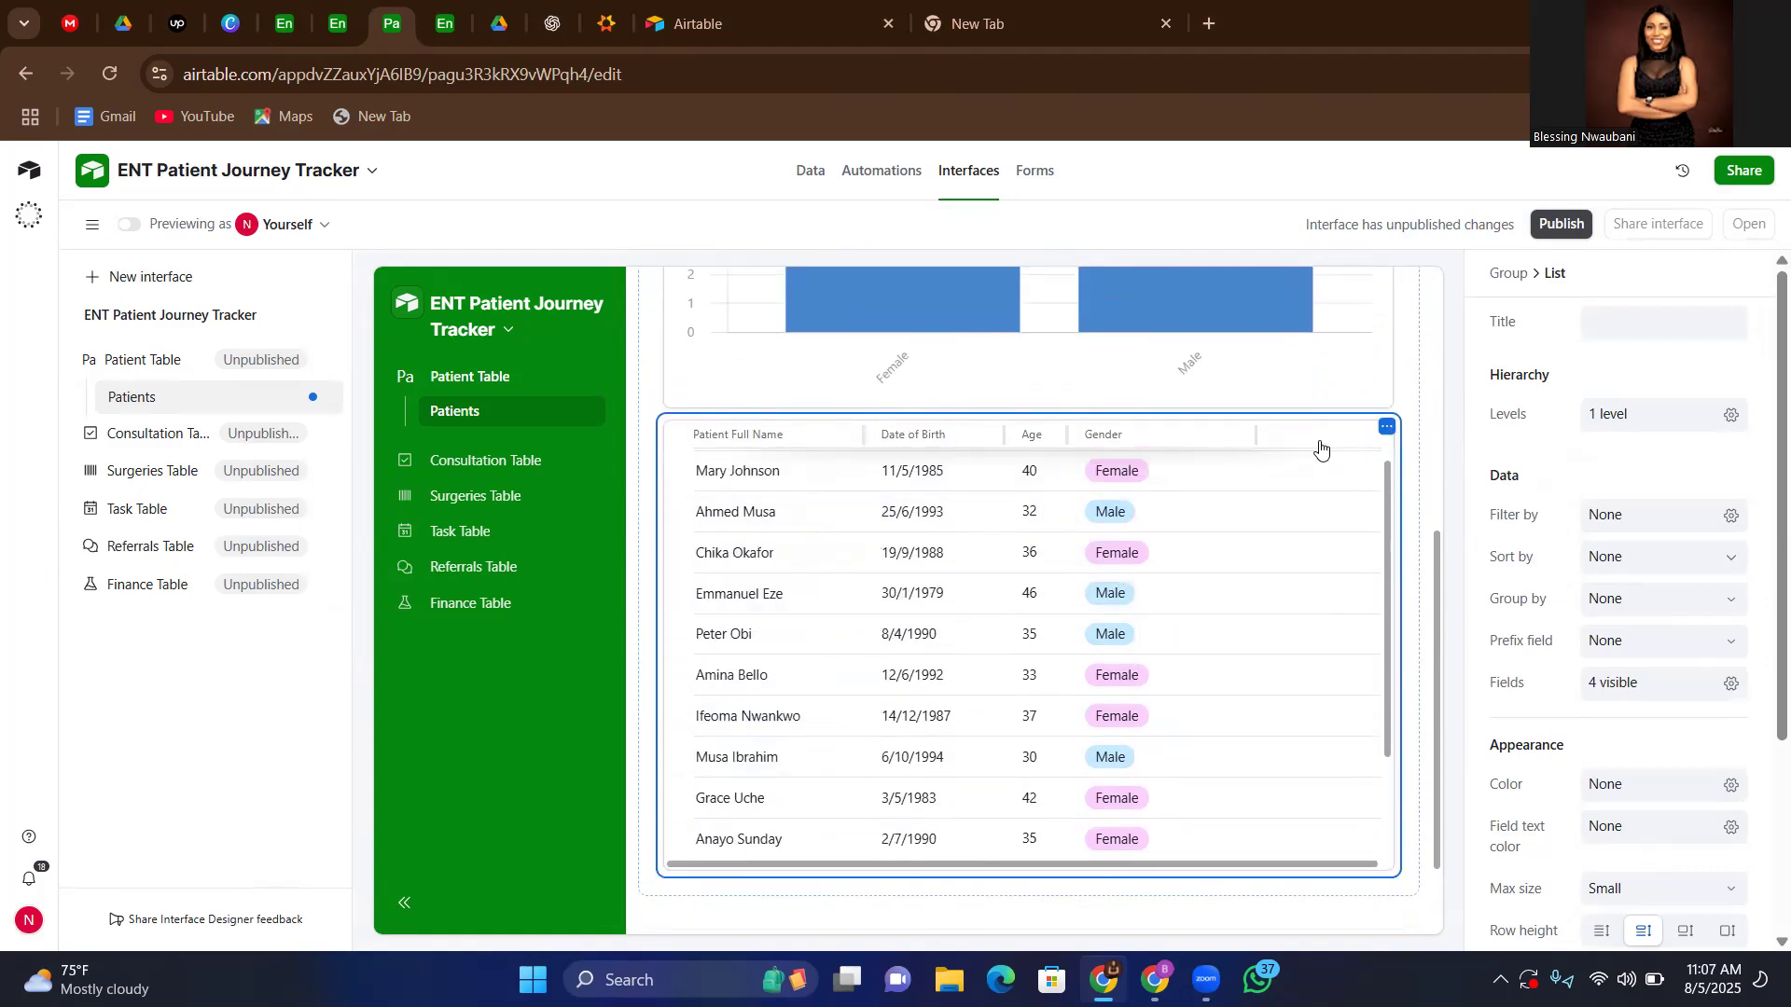
pyautogui.scroll(3, 1275, 543)
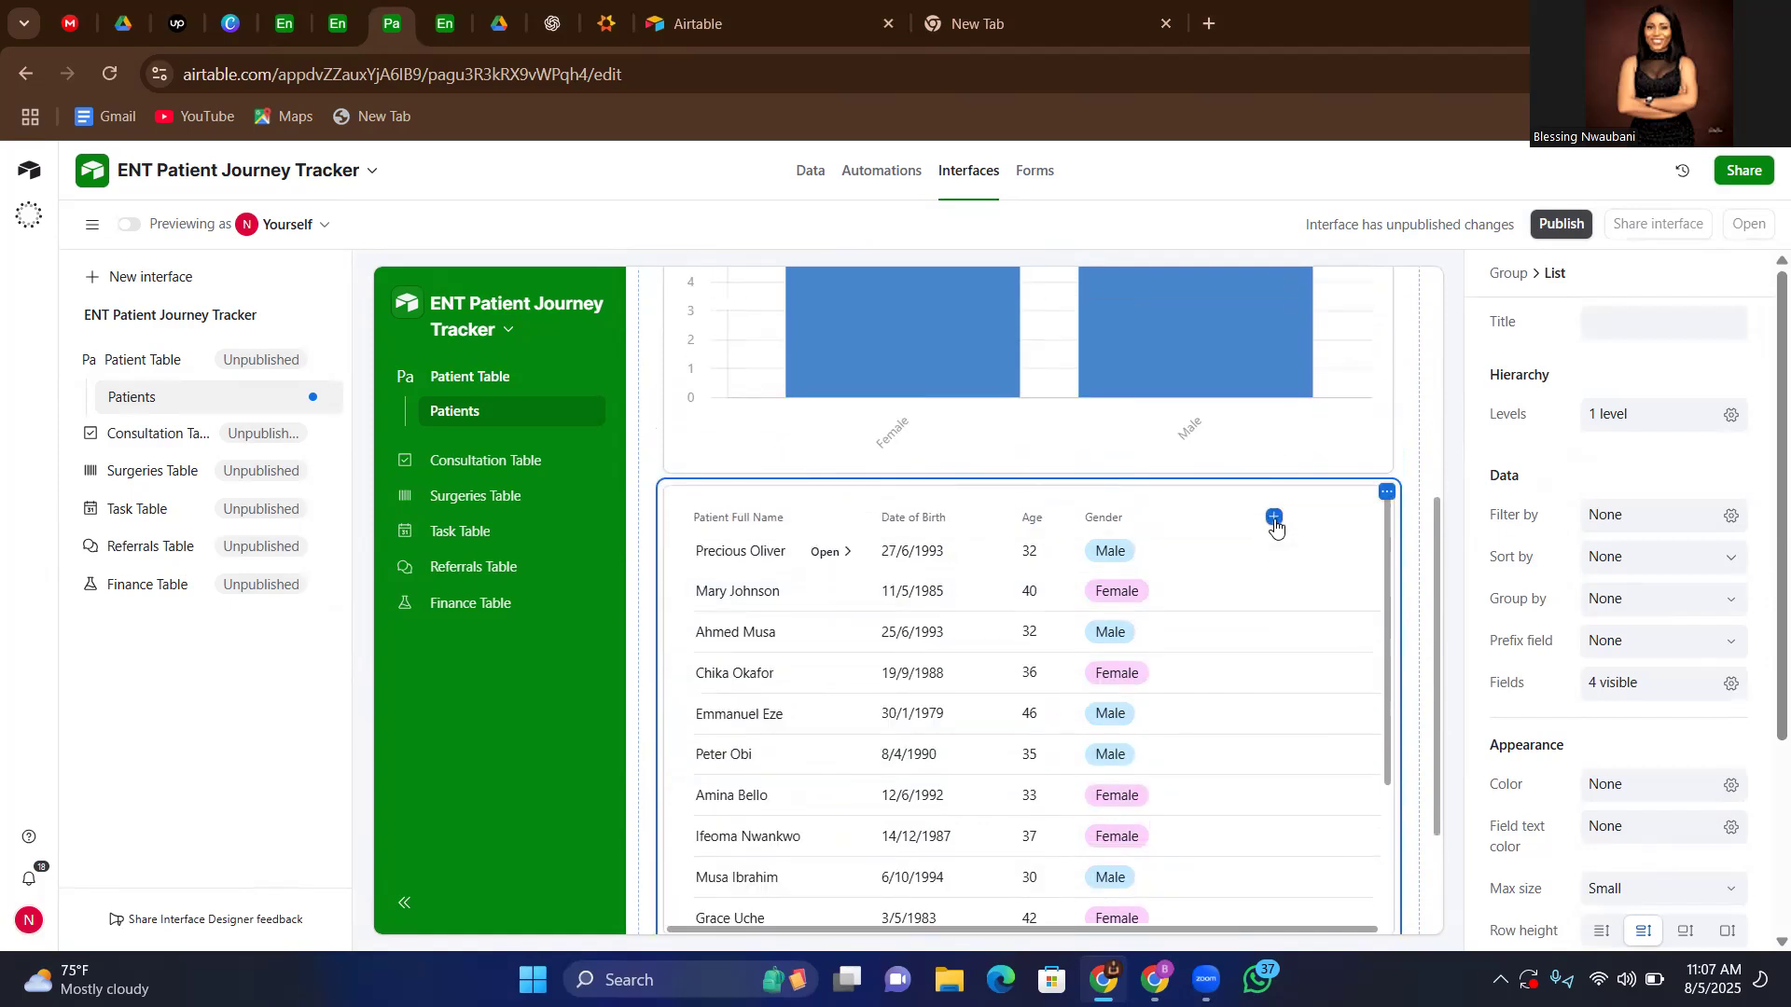
pyautogui.click(1274, 519)
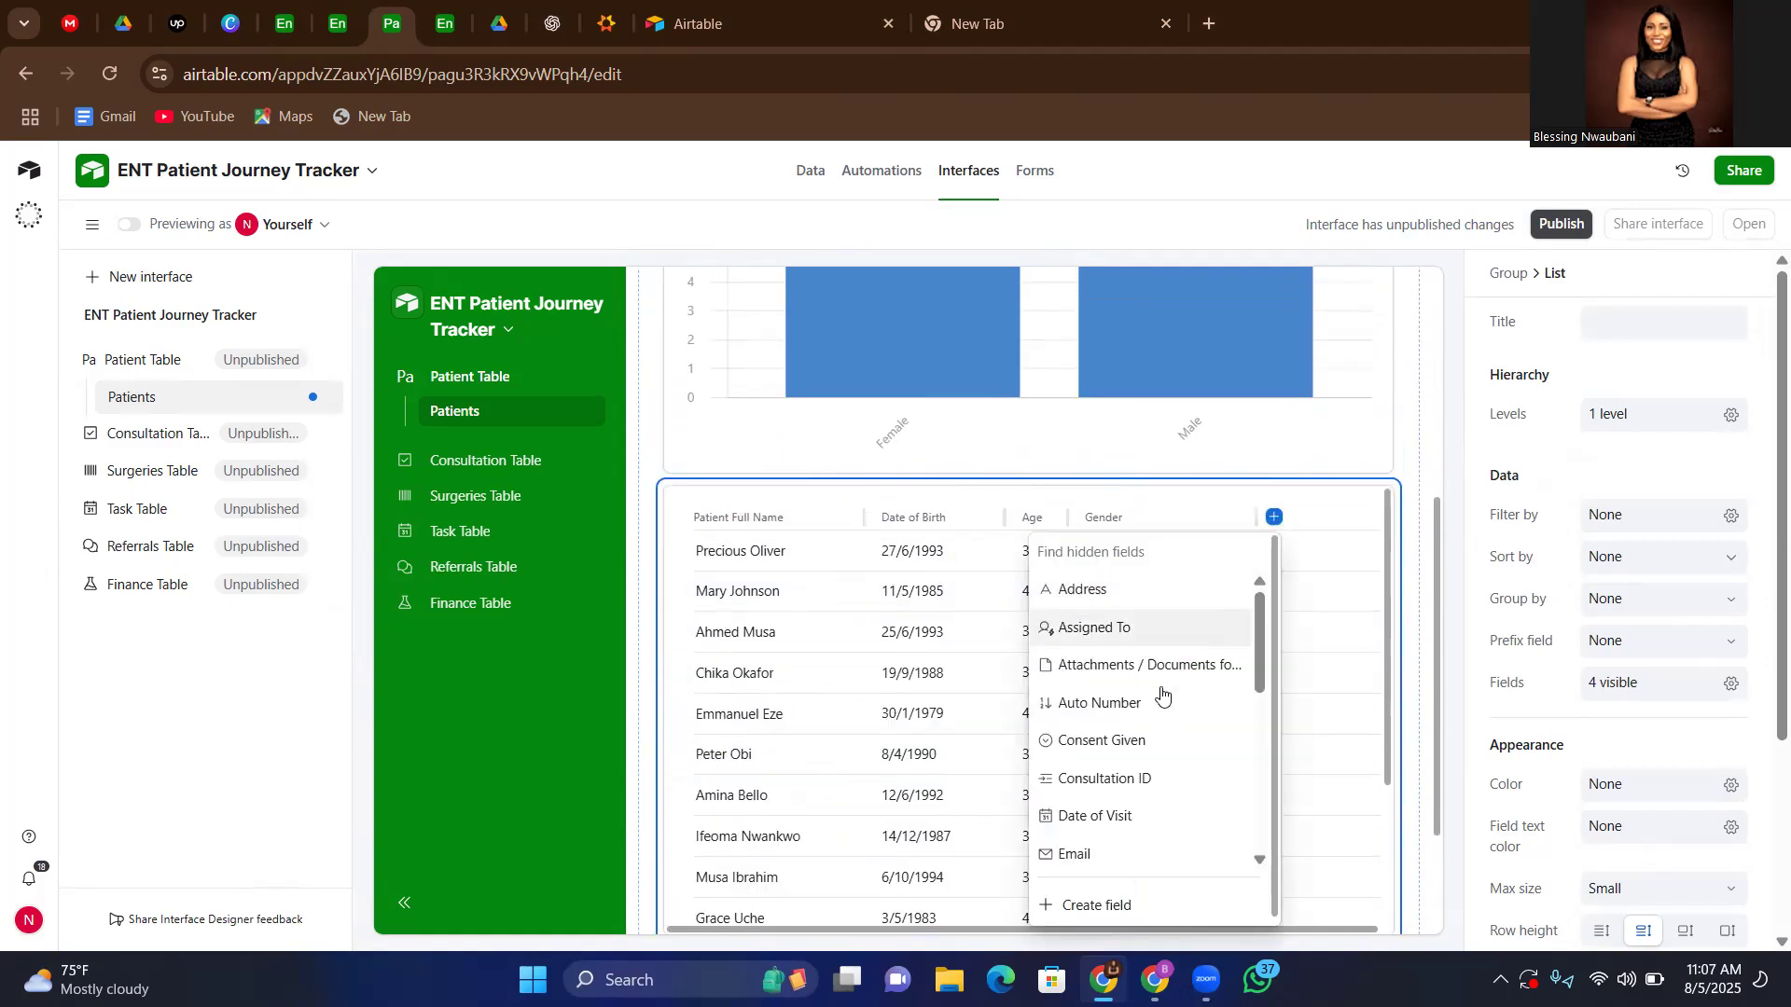
pyautogui.scroll(-3, 1159, 702)
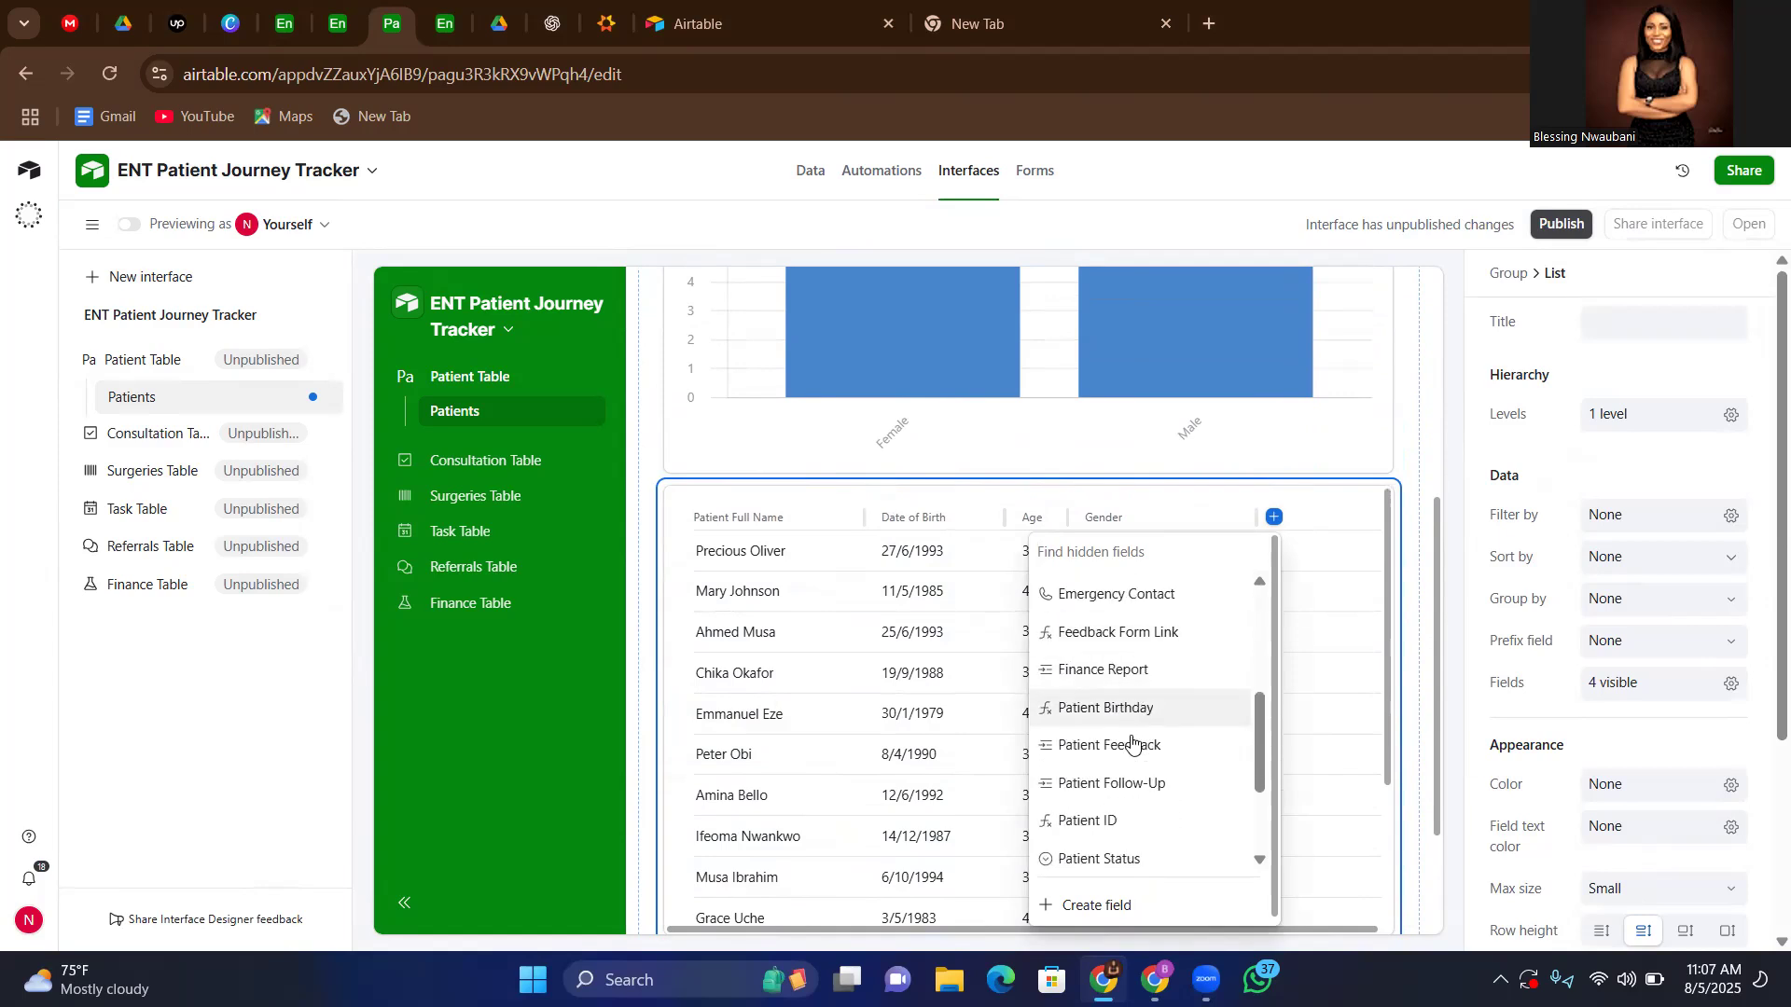
pyautogui.scroll(-3, 1129, 783)
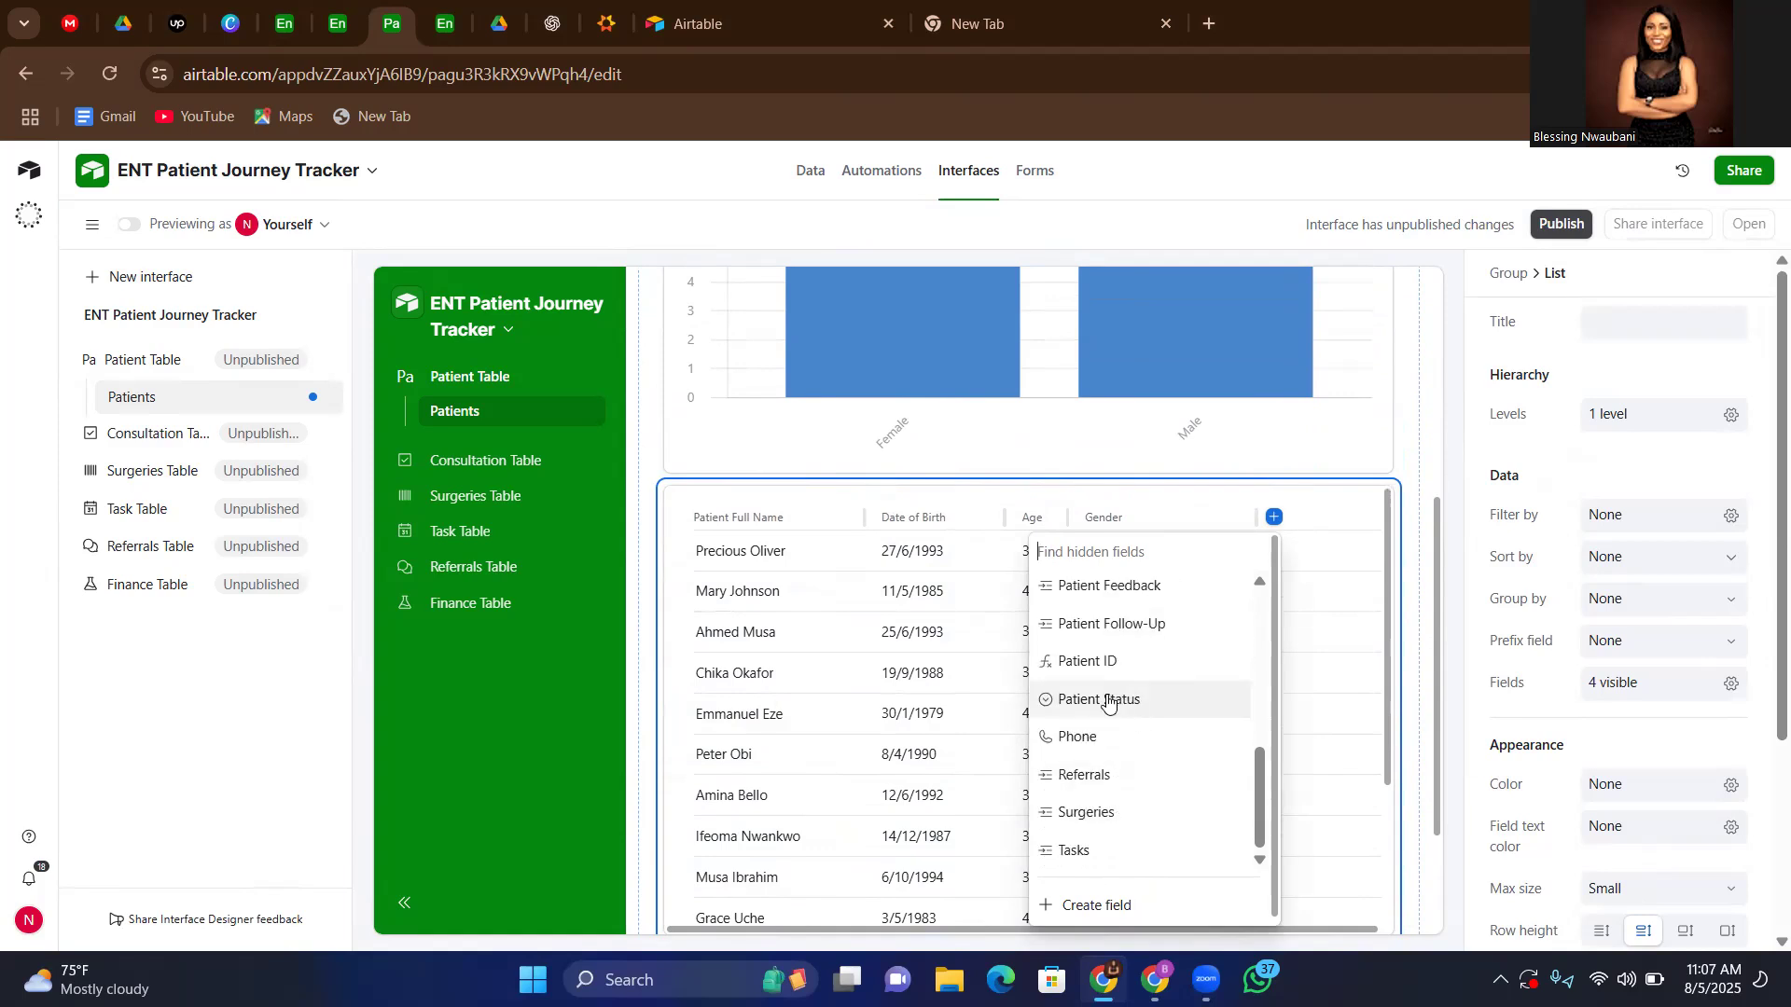
pyautogui.click(1108, 701)
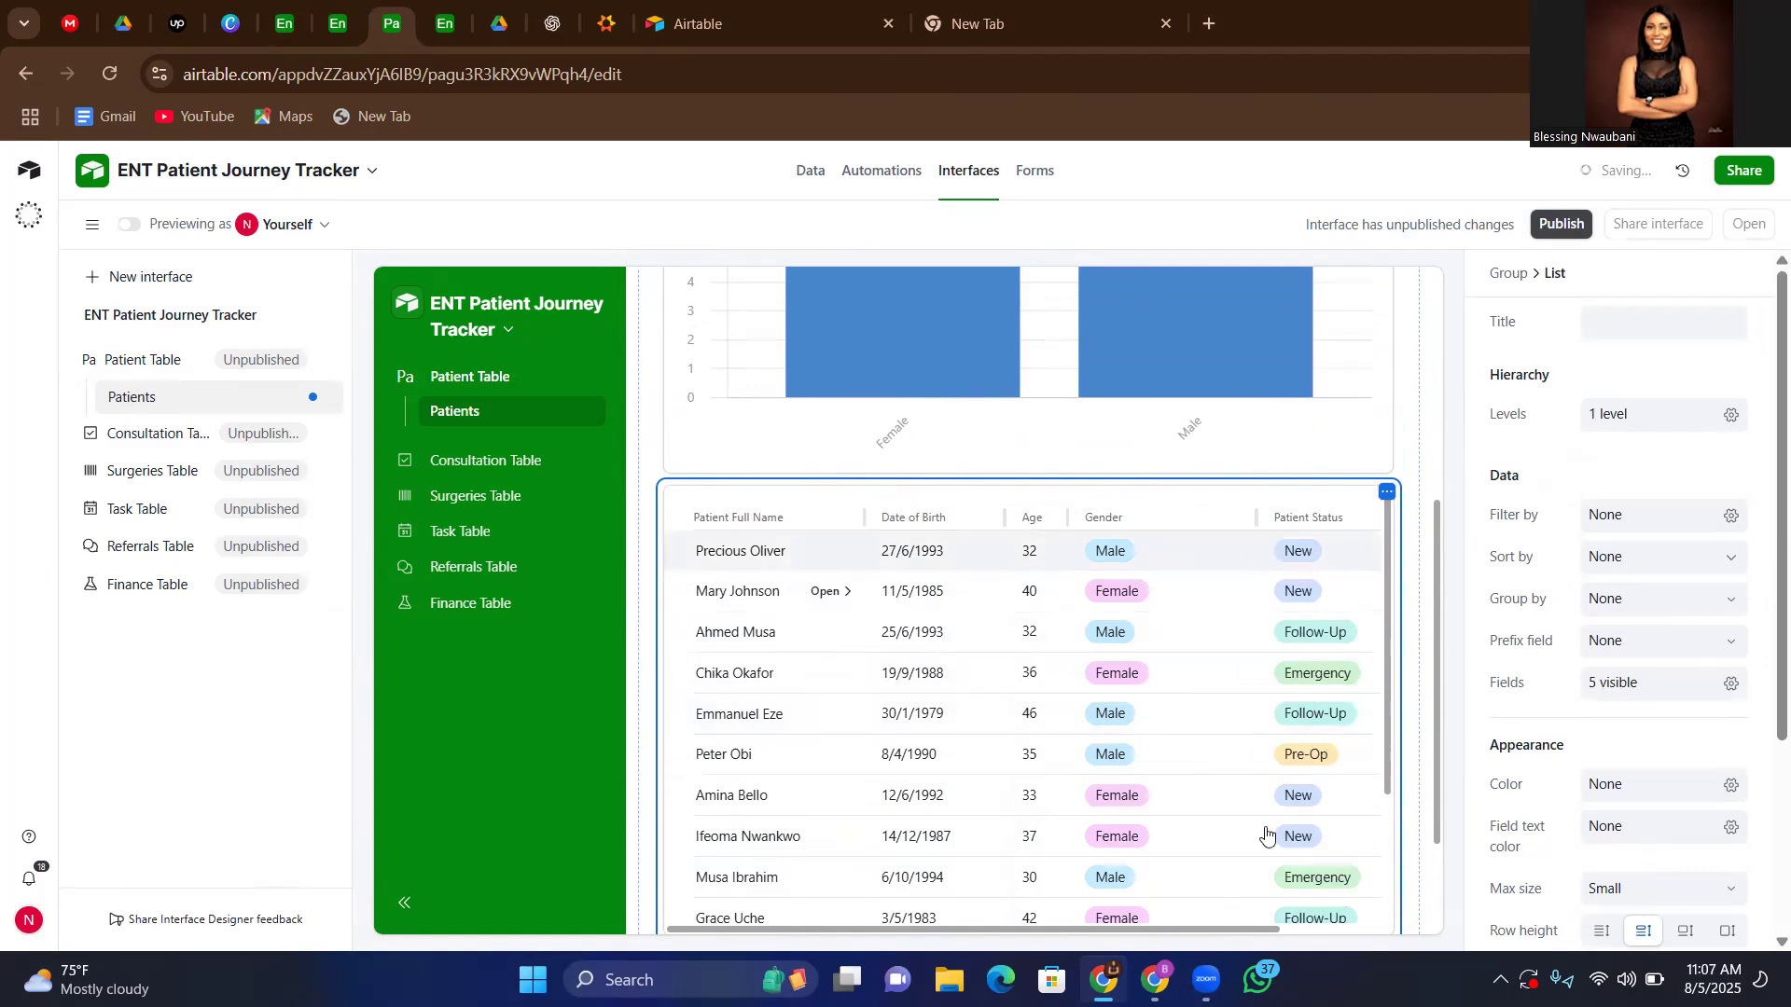
pyautogui.scroll(-5, 1284, 714)
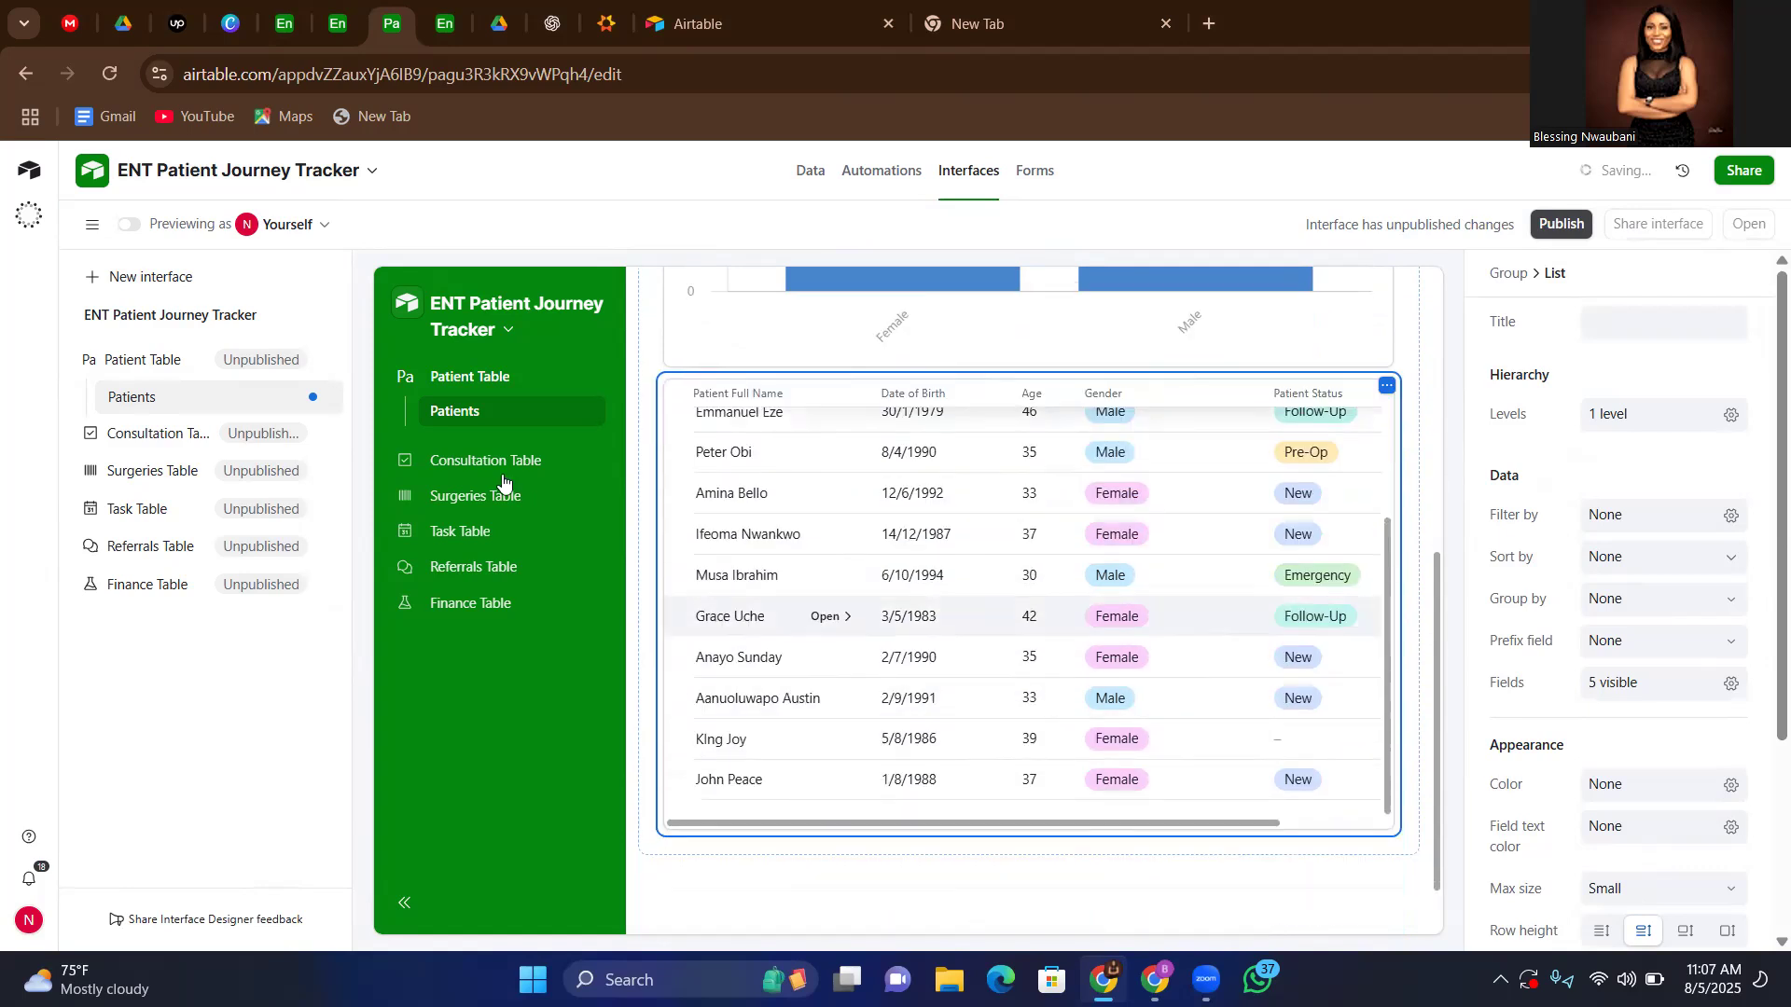
# Review the Consultations page and the Surgeries Table's Patient/Surgery Management list, Surgery Dates calendar and Surgery Attachment gallery
pyautogui.click(481, 466)
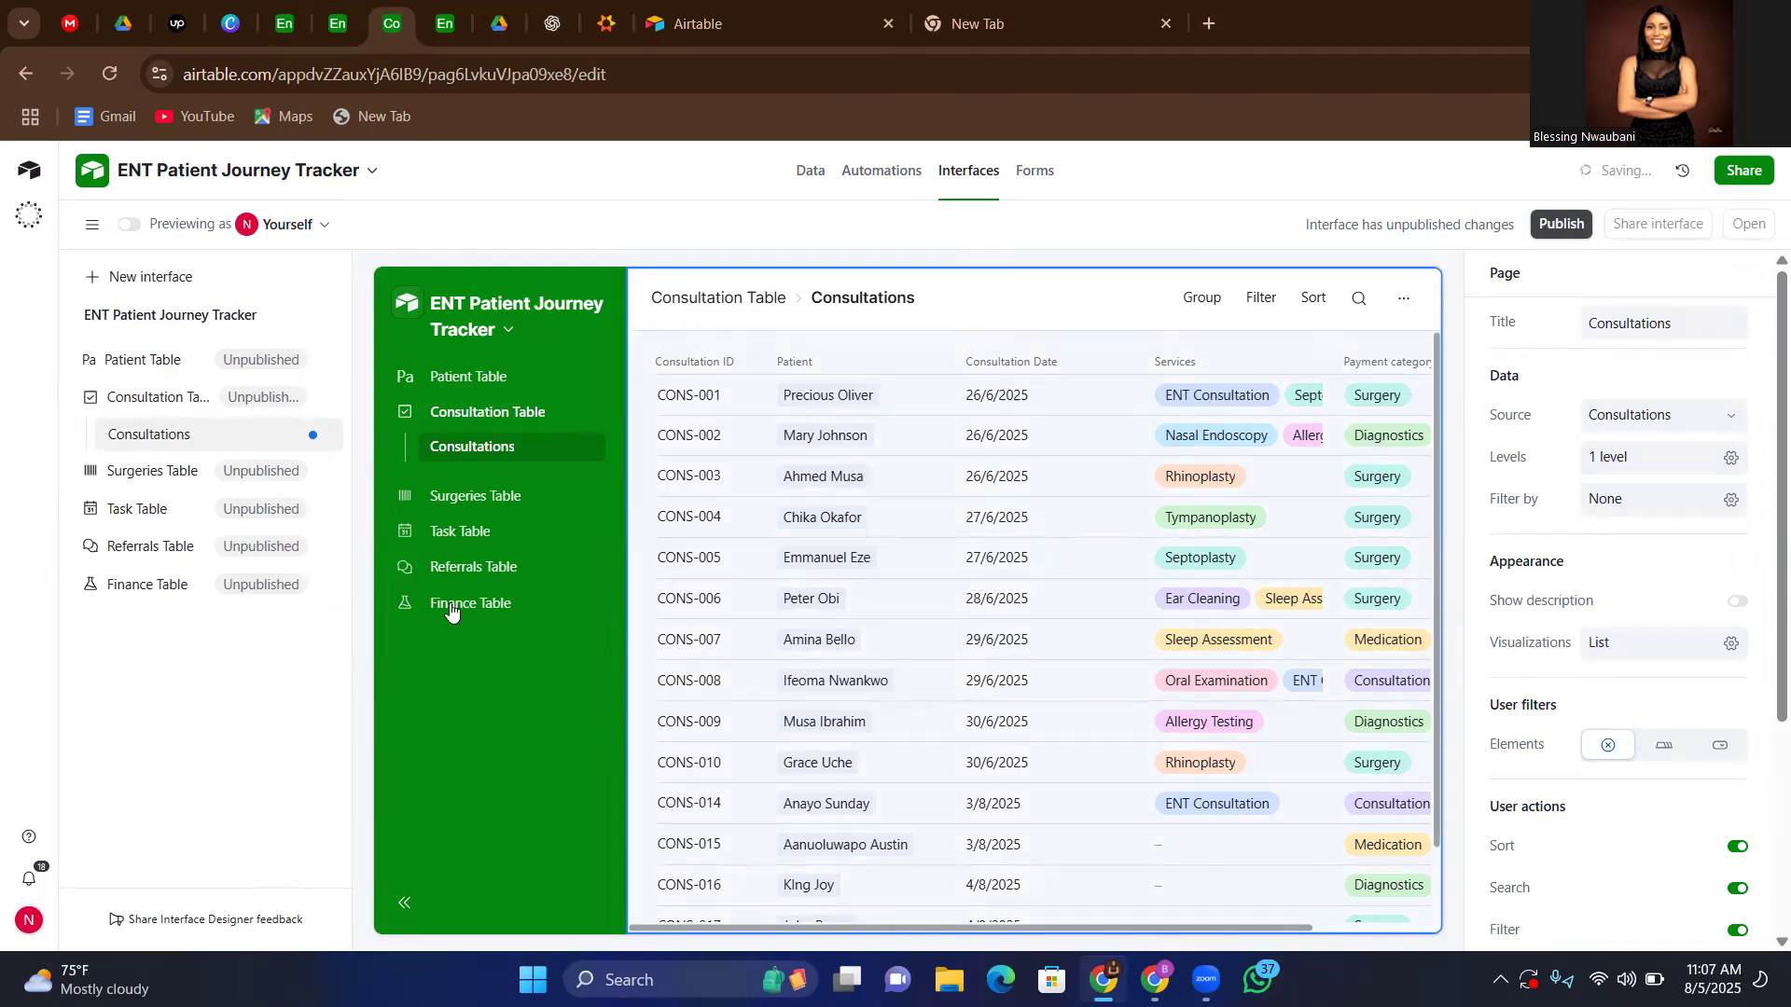
pyautogui.click(470, 498)
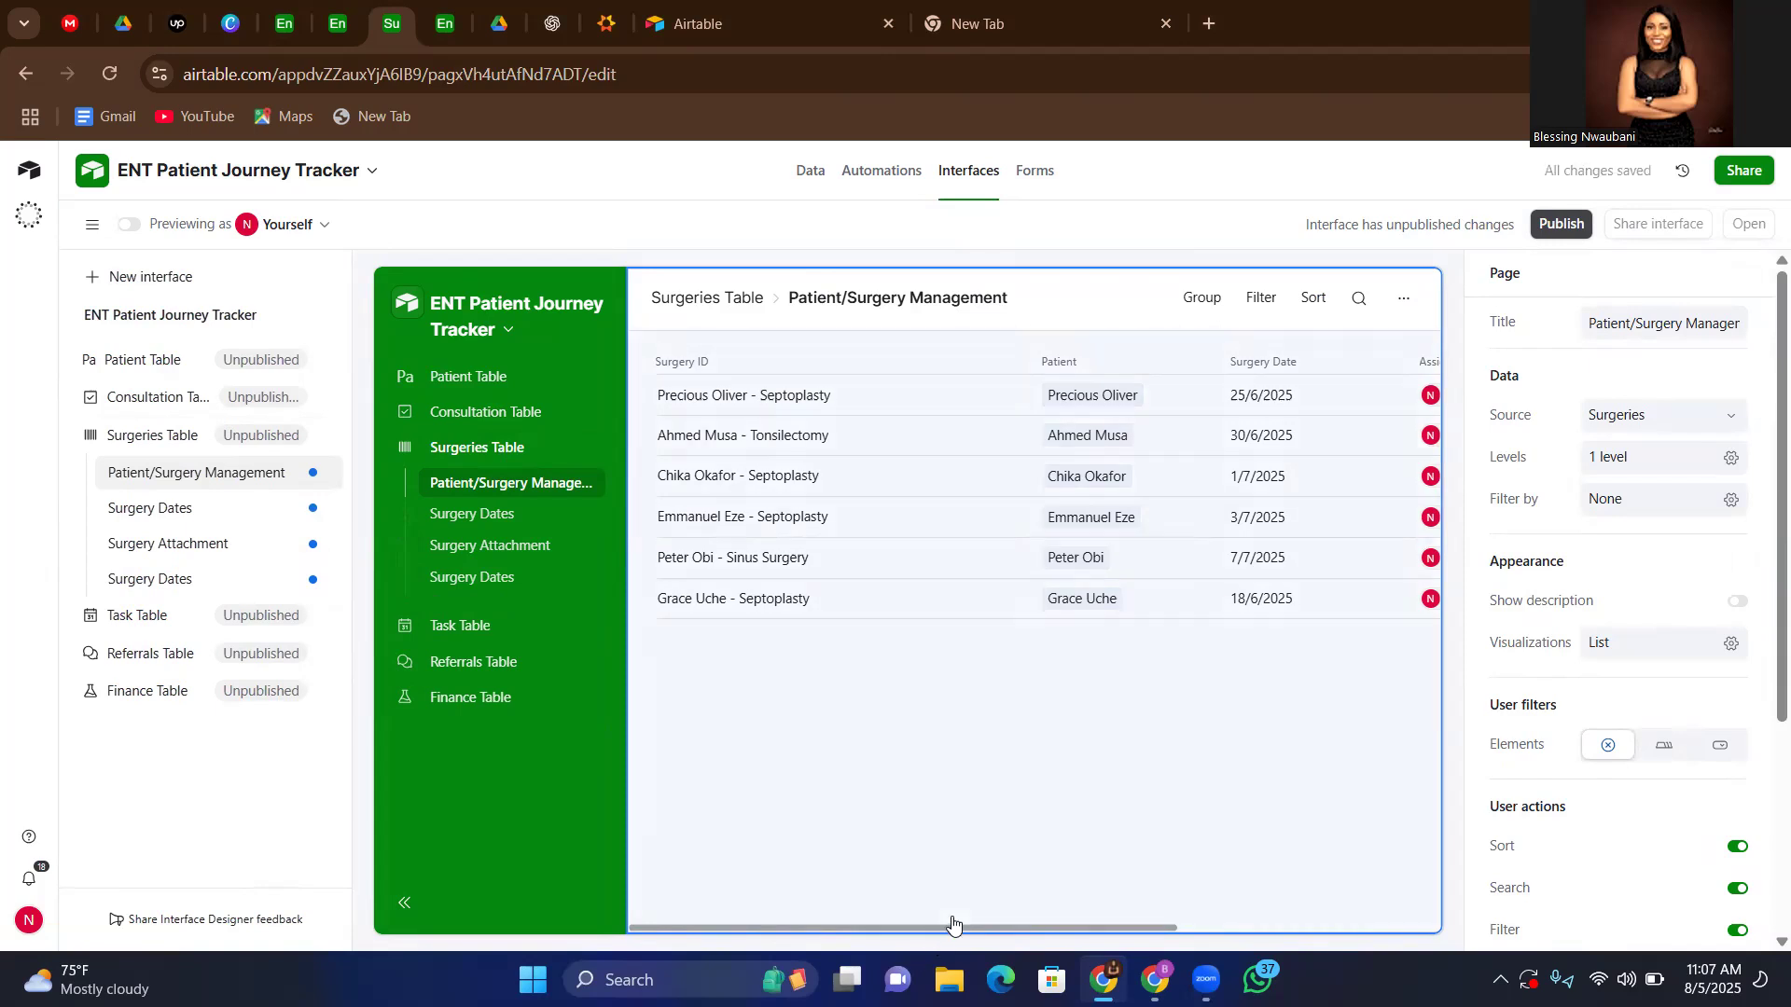
pyautogui.click(1220, 913)
pyautogui.moveTo(1131, 926); pyautogui.dragTo(924, 886)
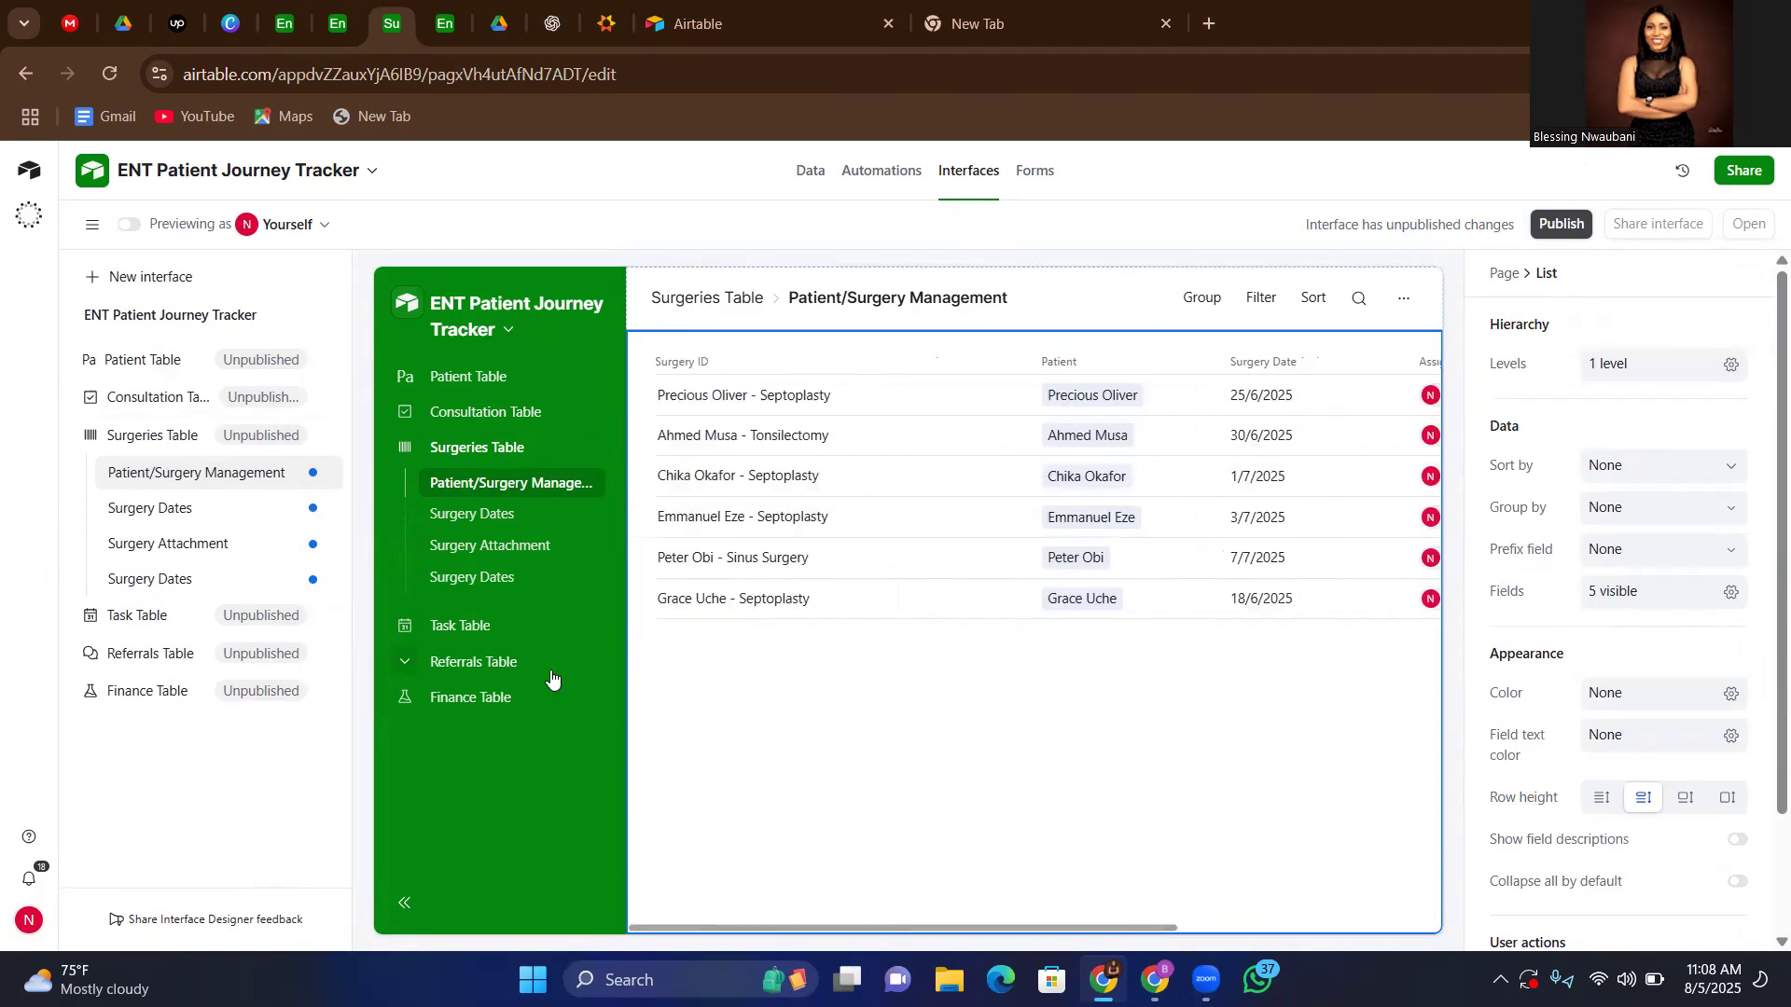
pyautogui.click(466, 519)
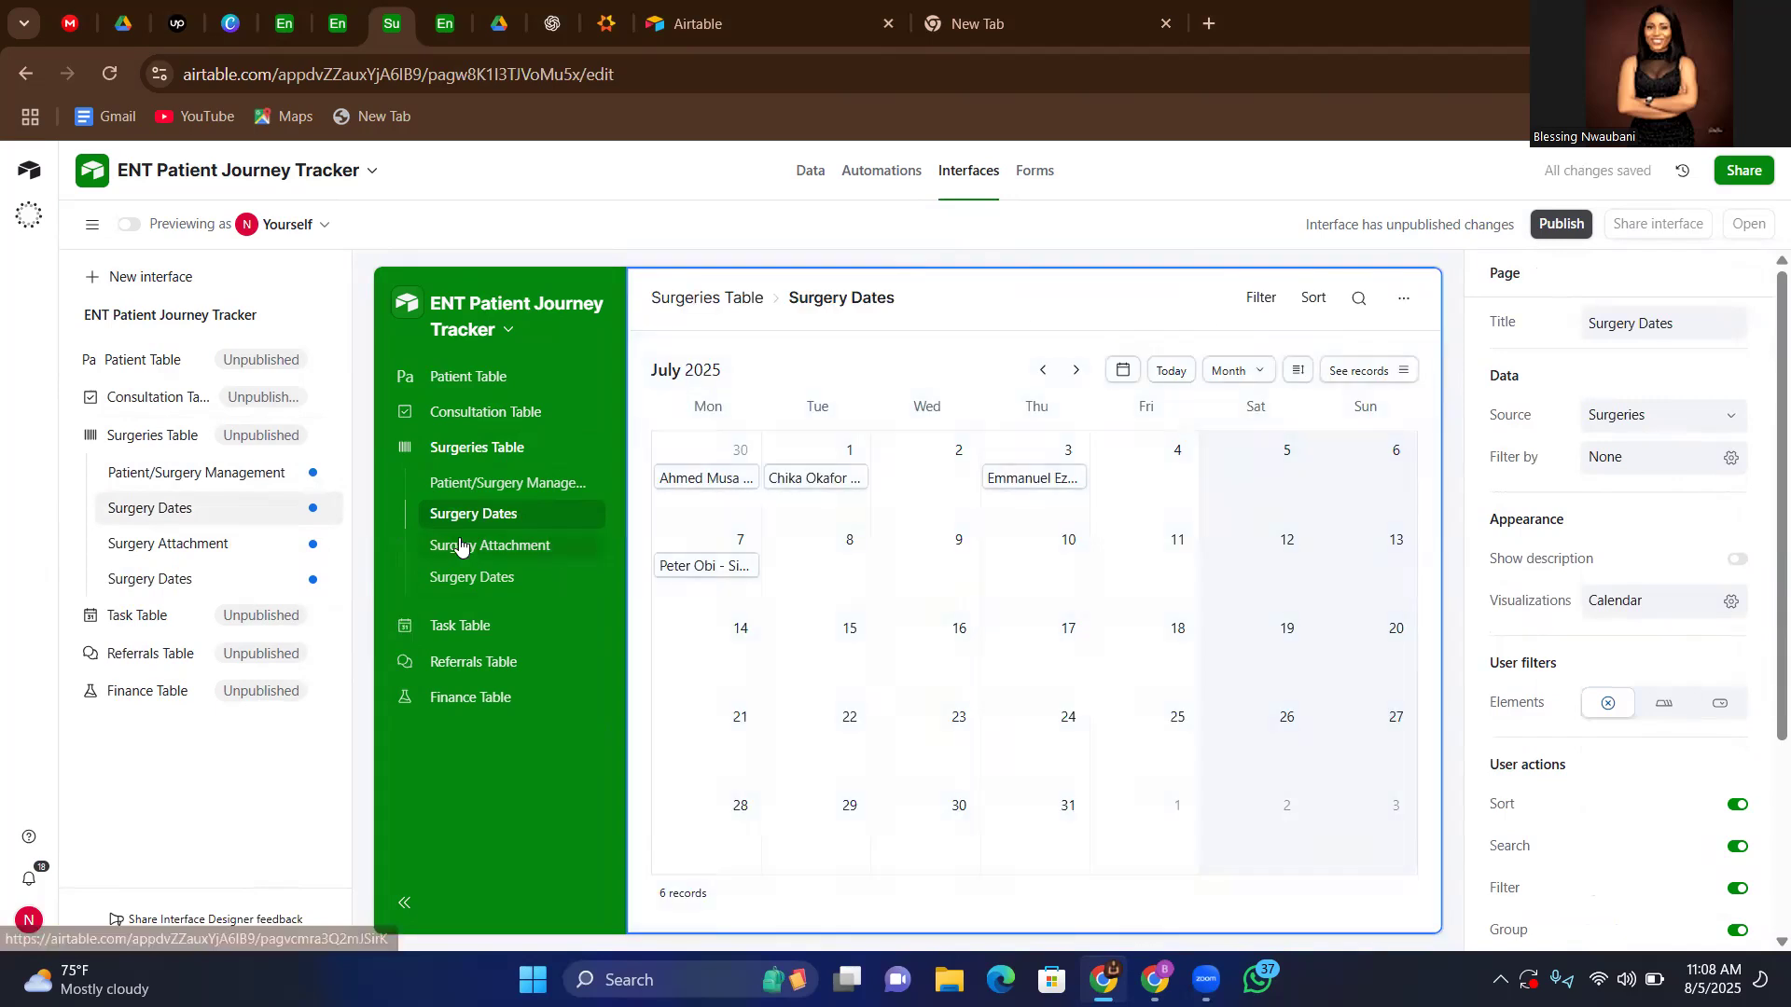
pyautogui.click(467, 555)
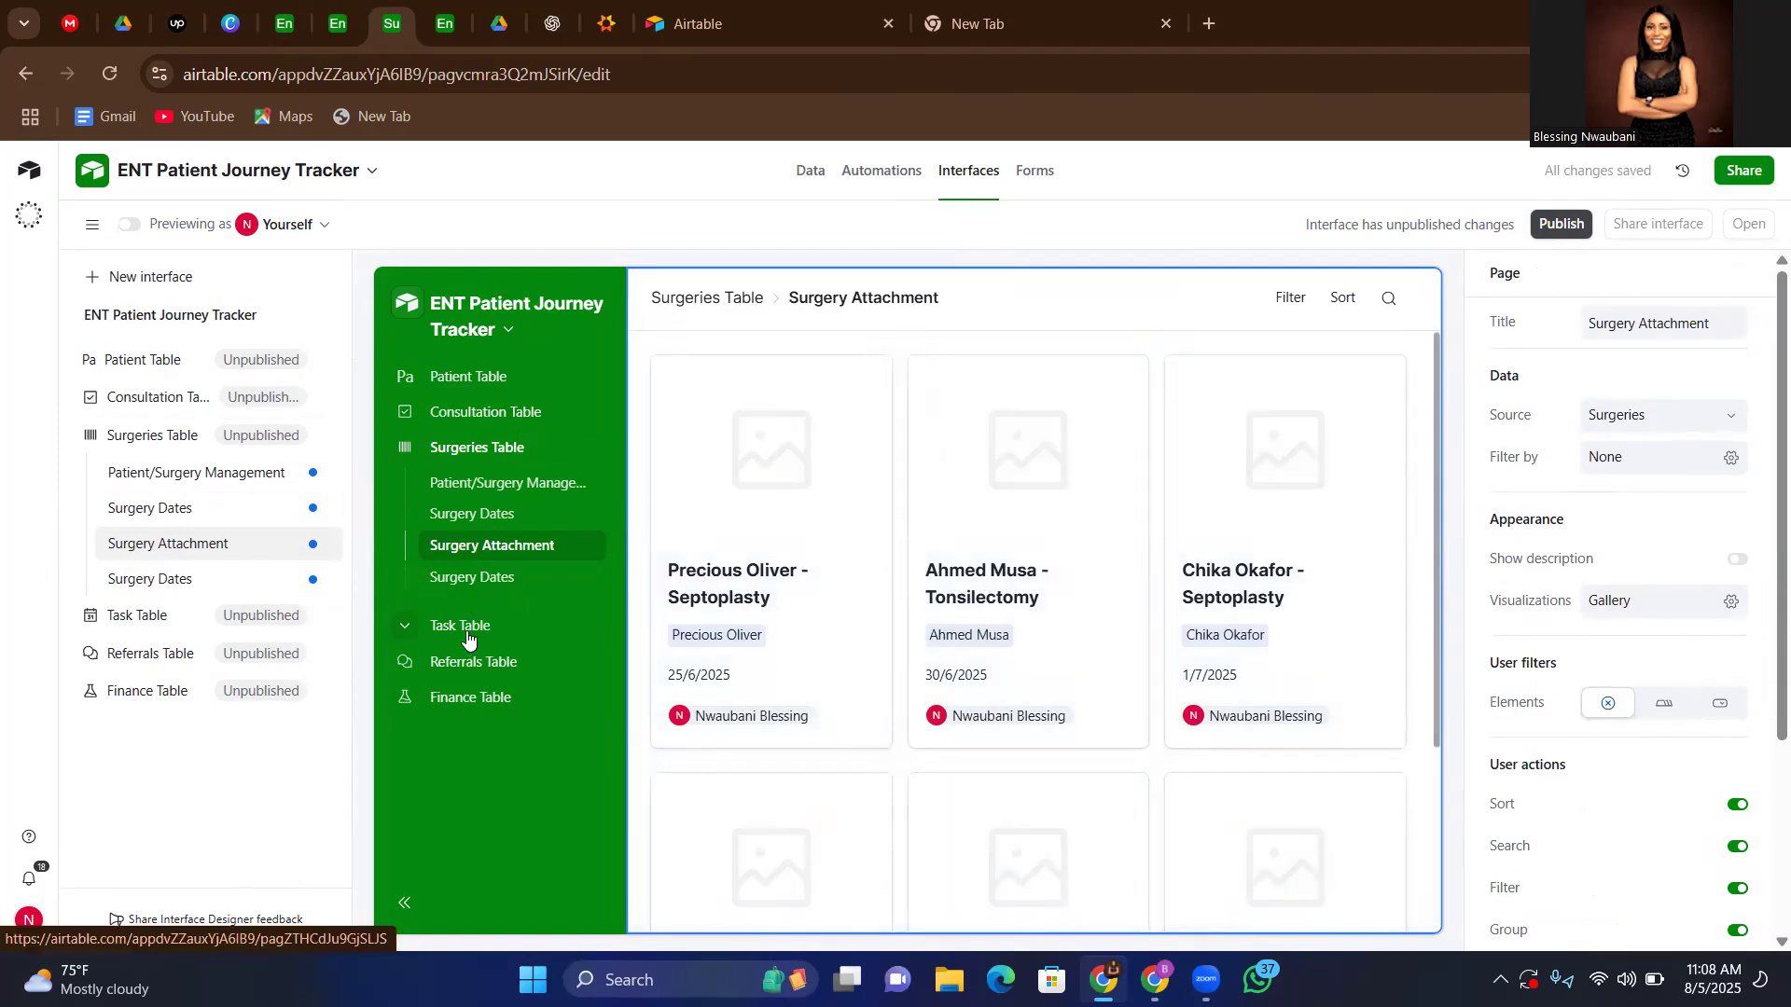
# Review the Task Table's Tasks (Kaban) and Tasks (List) pages and the Referrals page in the interface
pyautogui.click(467, 634)
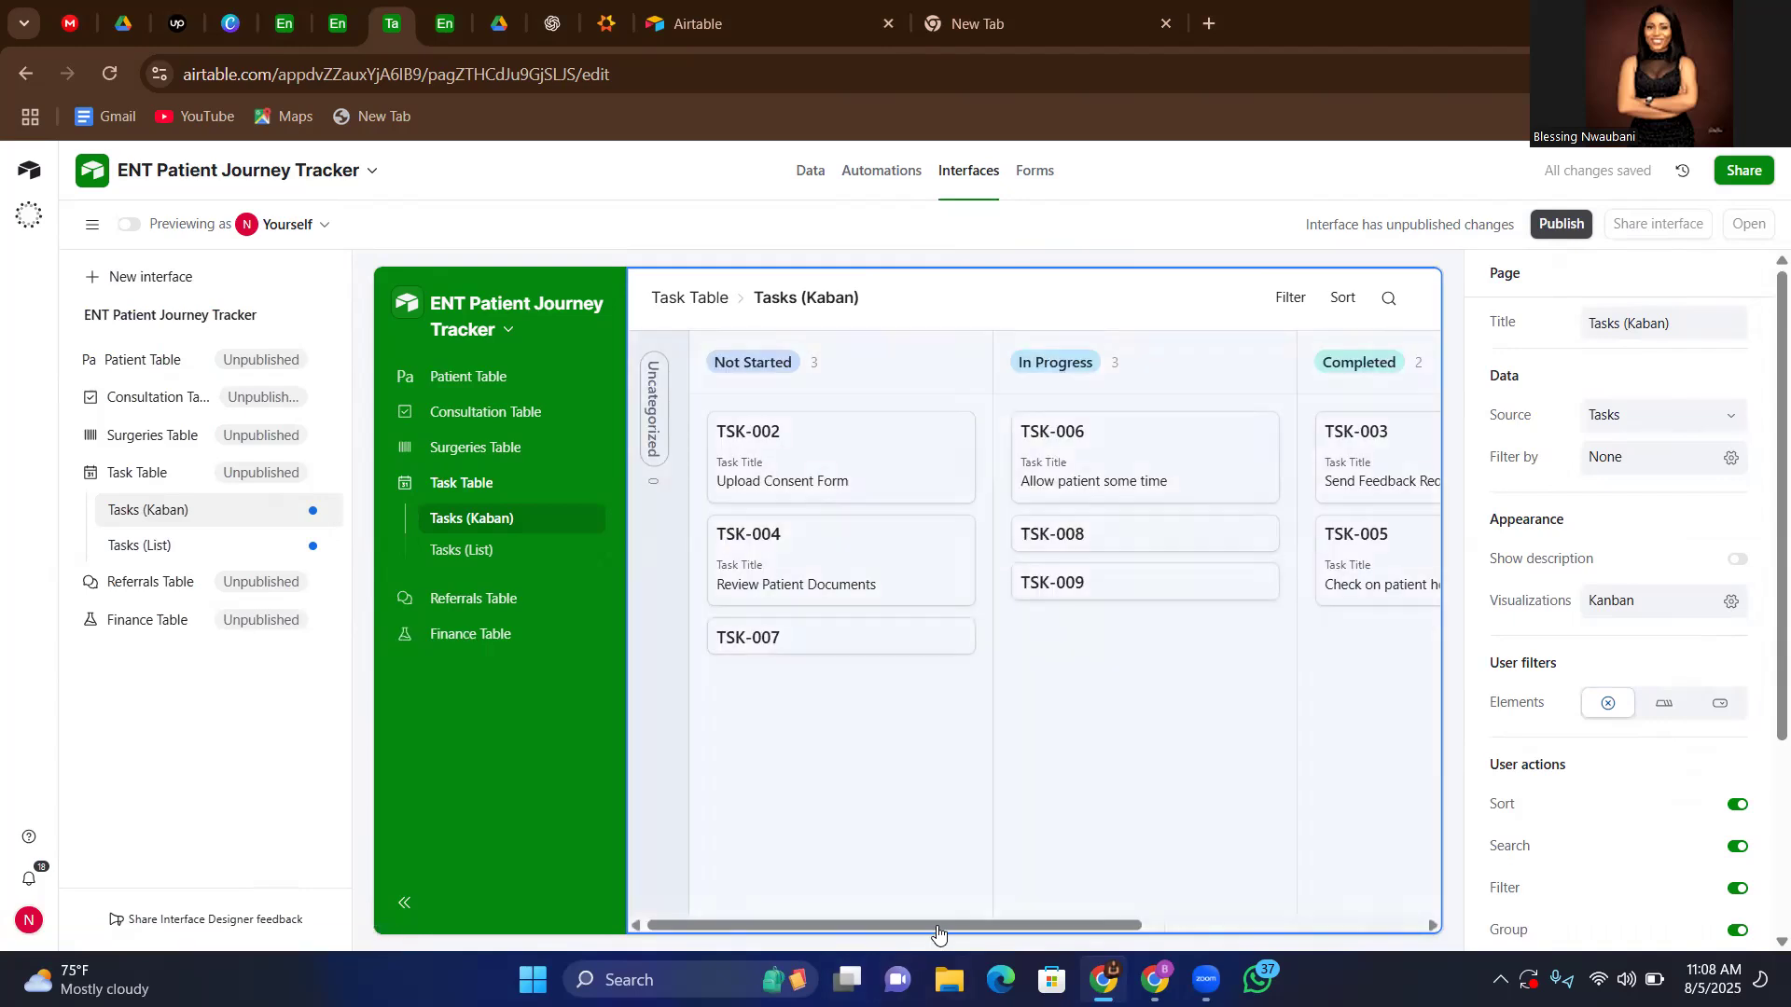
pyautogui.click(1072, 936)
pyautogui.moveTo(1070, 925); pyautogui.dragTo(829, 968)
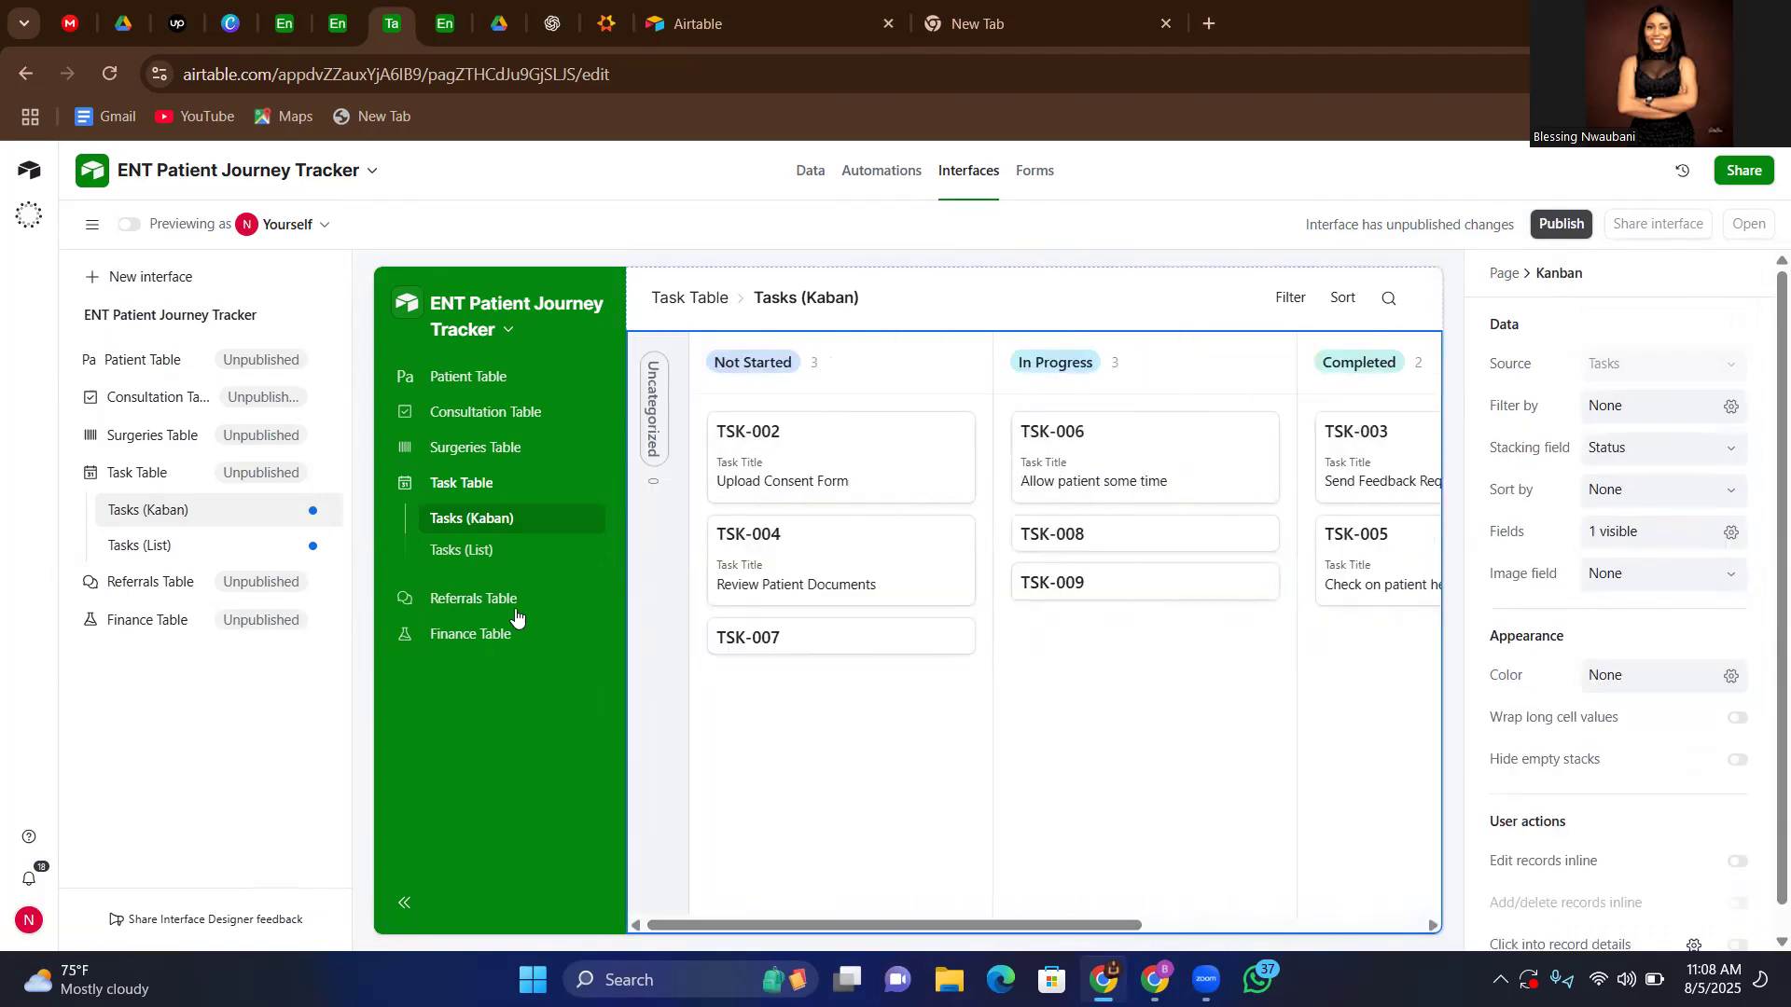
pyautogui.click(457, 554)
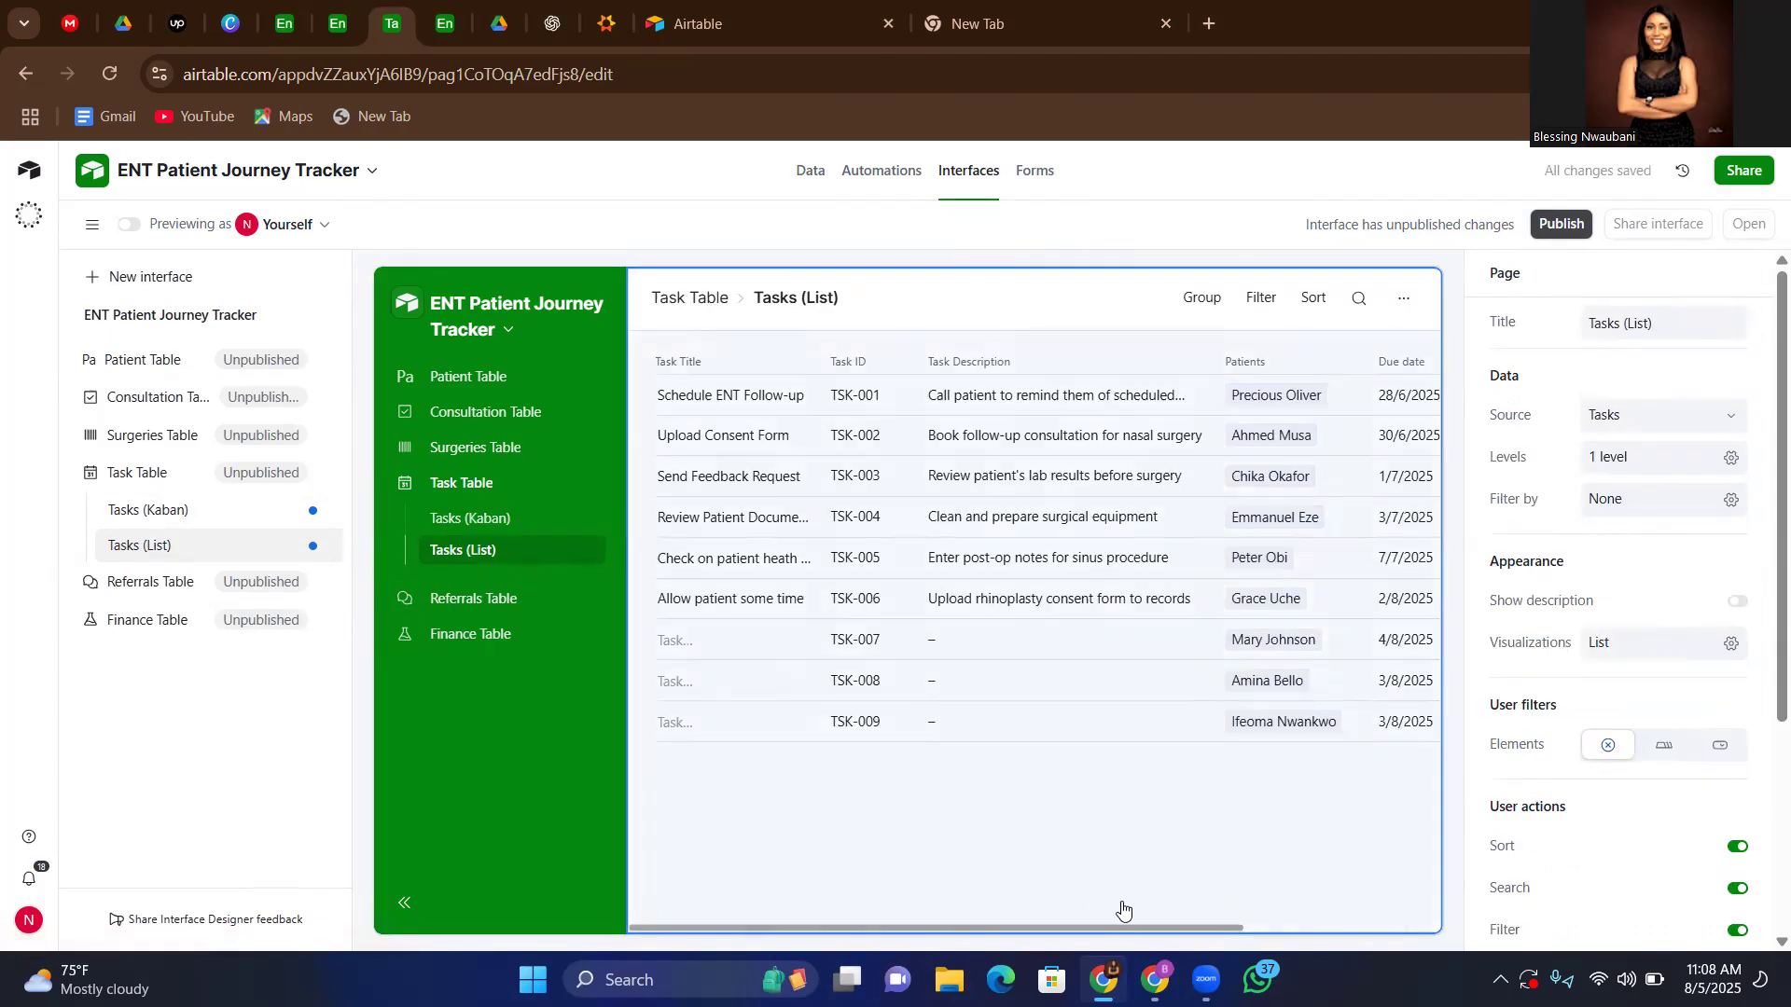
pyautogui.click(1305, 923)
pyautogui.moveTo(1220, 925); pyautogui.dragTo(977, 919)
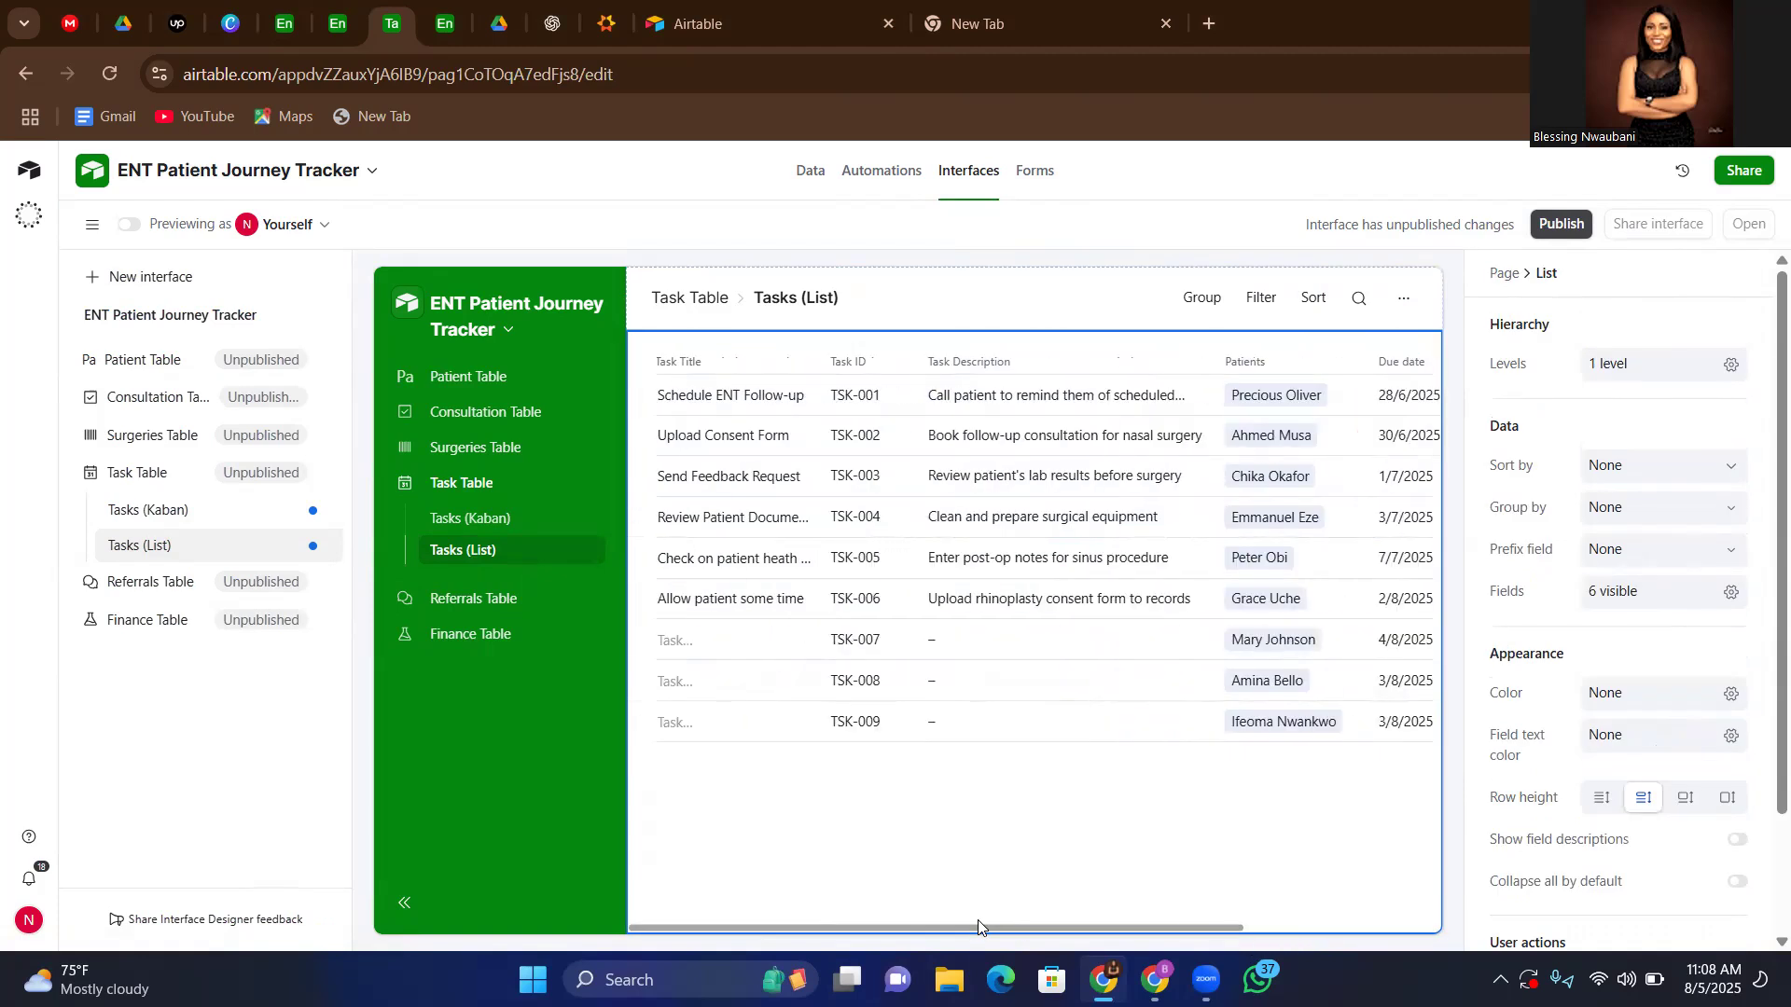
pyautogui.click(451, 600)
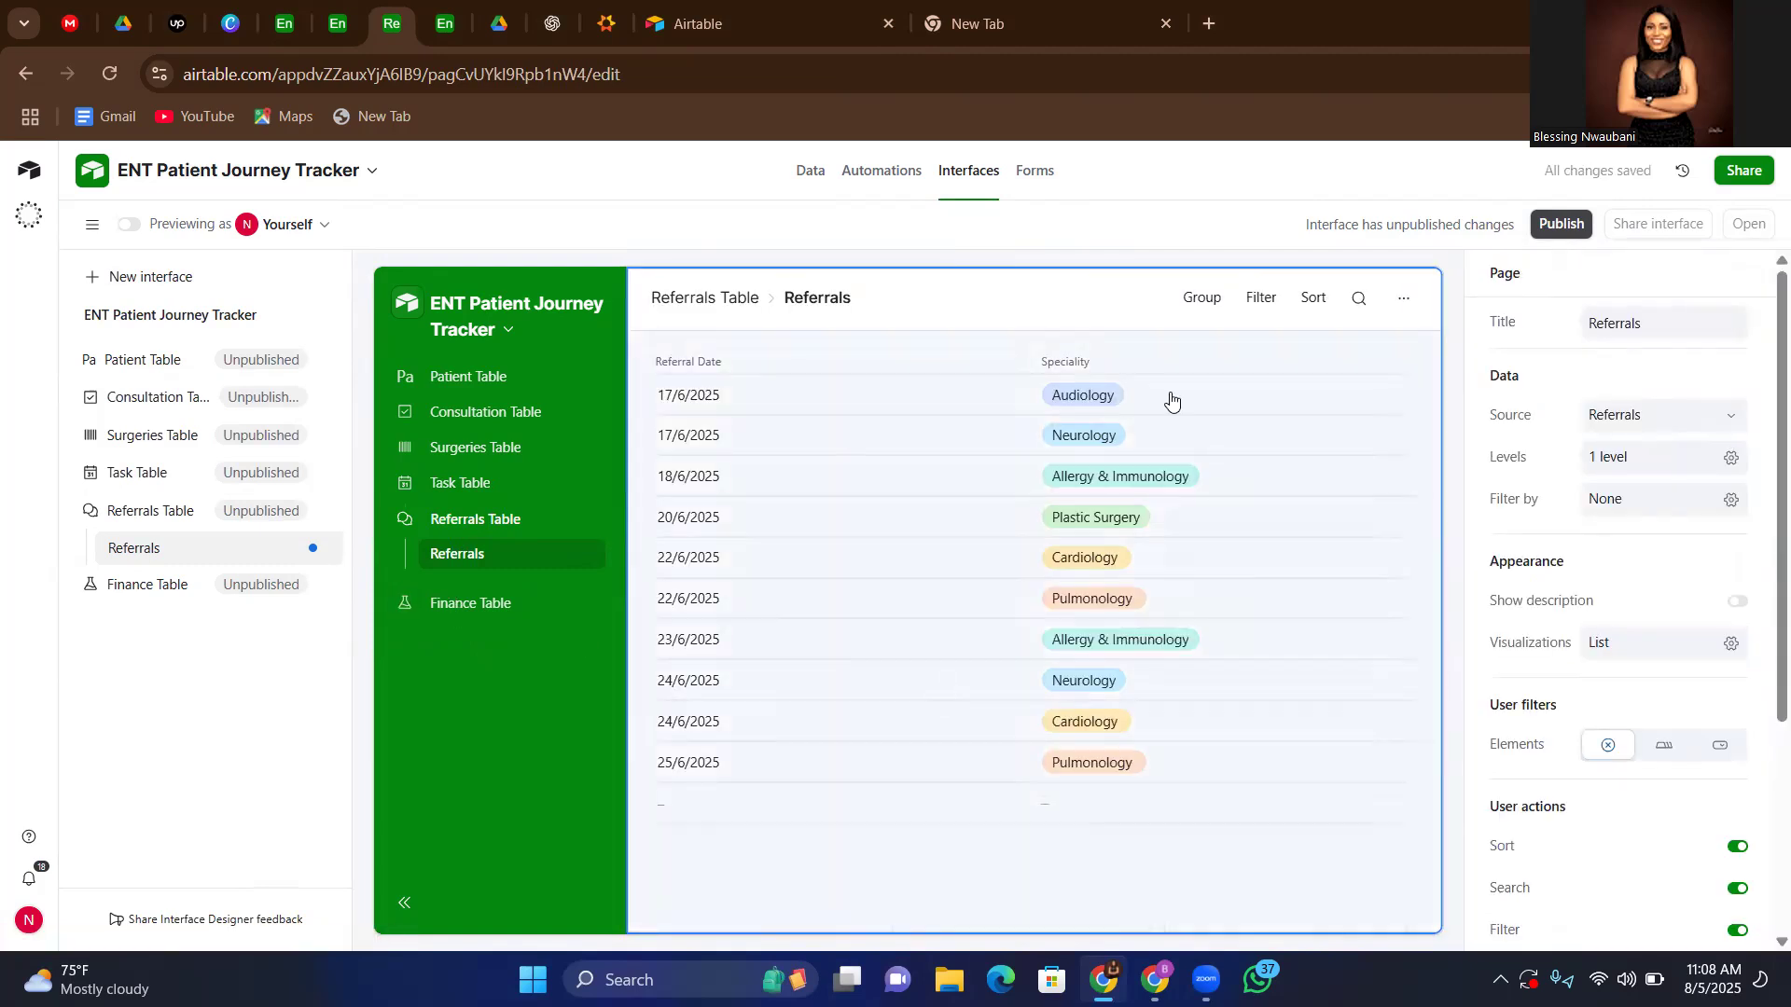
# Examine the Finance page's record count and its payment category bar and pie charts
pyautogui.click(465, 608)
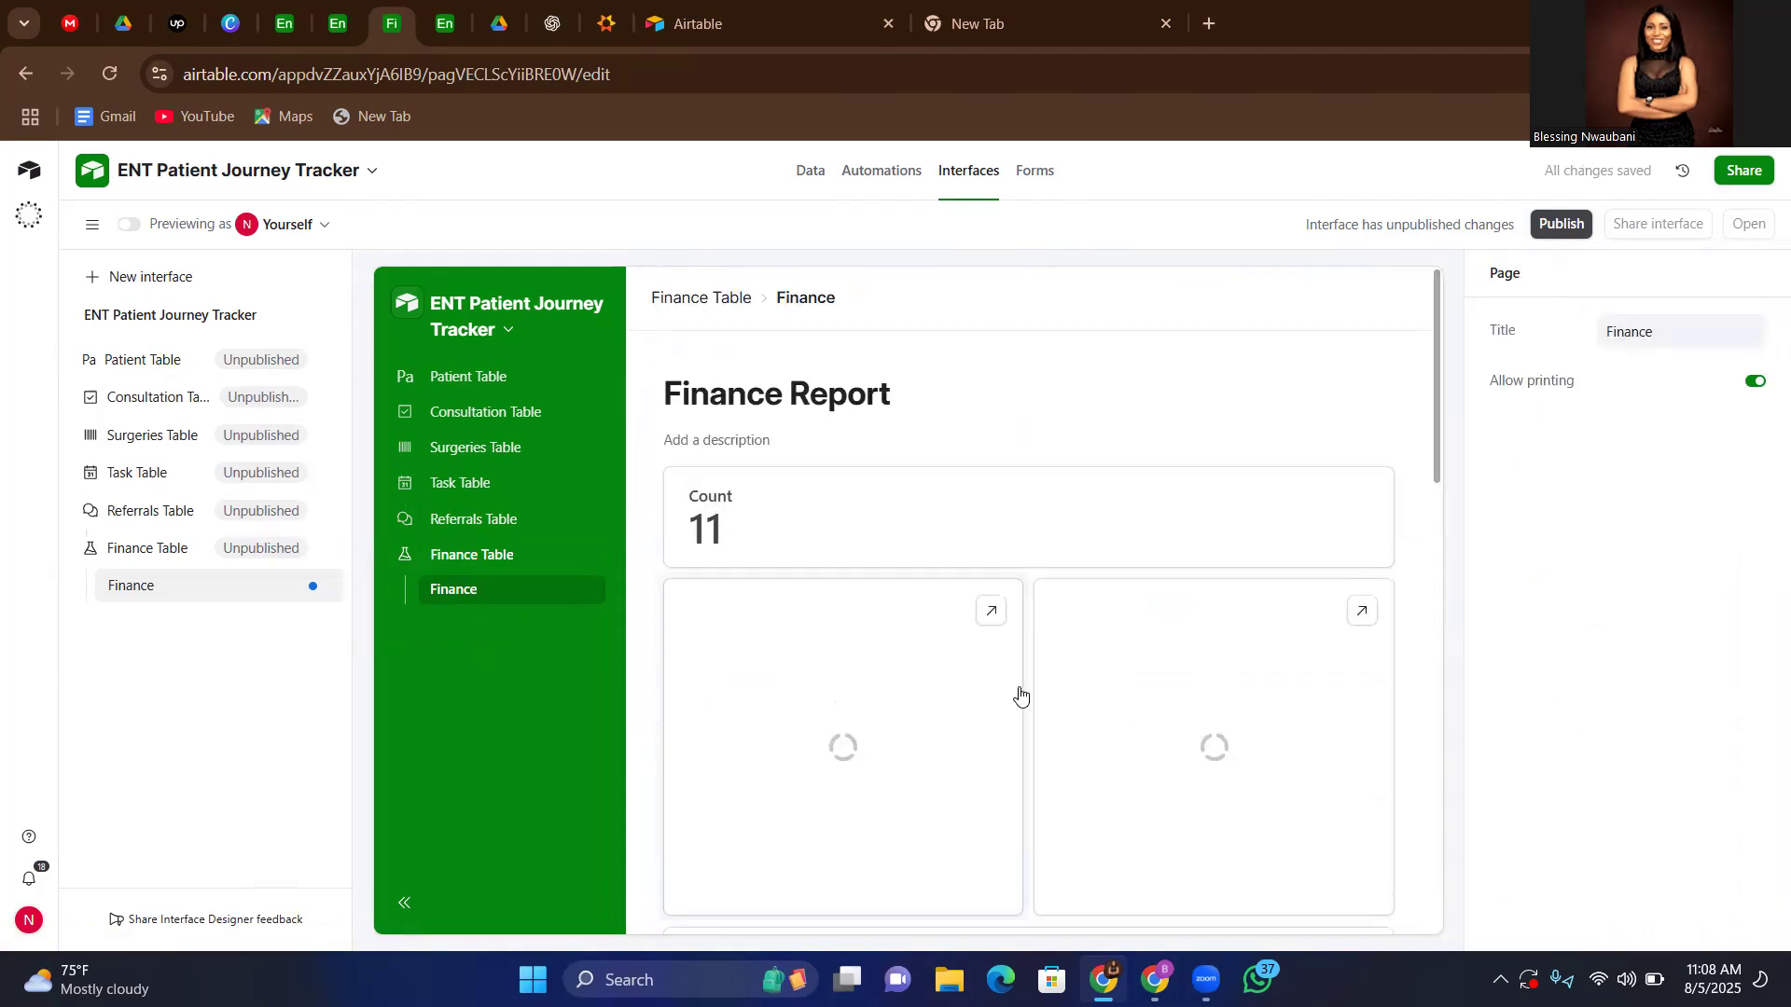
pyautogui.scroll(-1, 1019, 695)
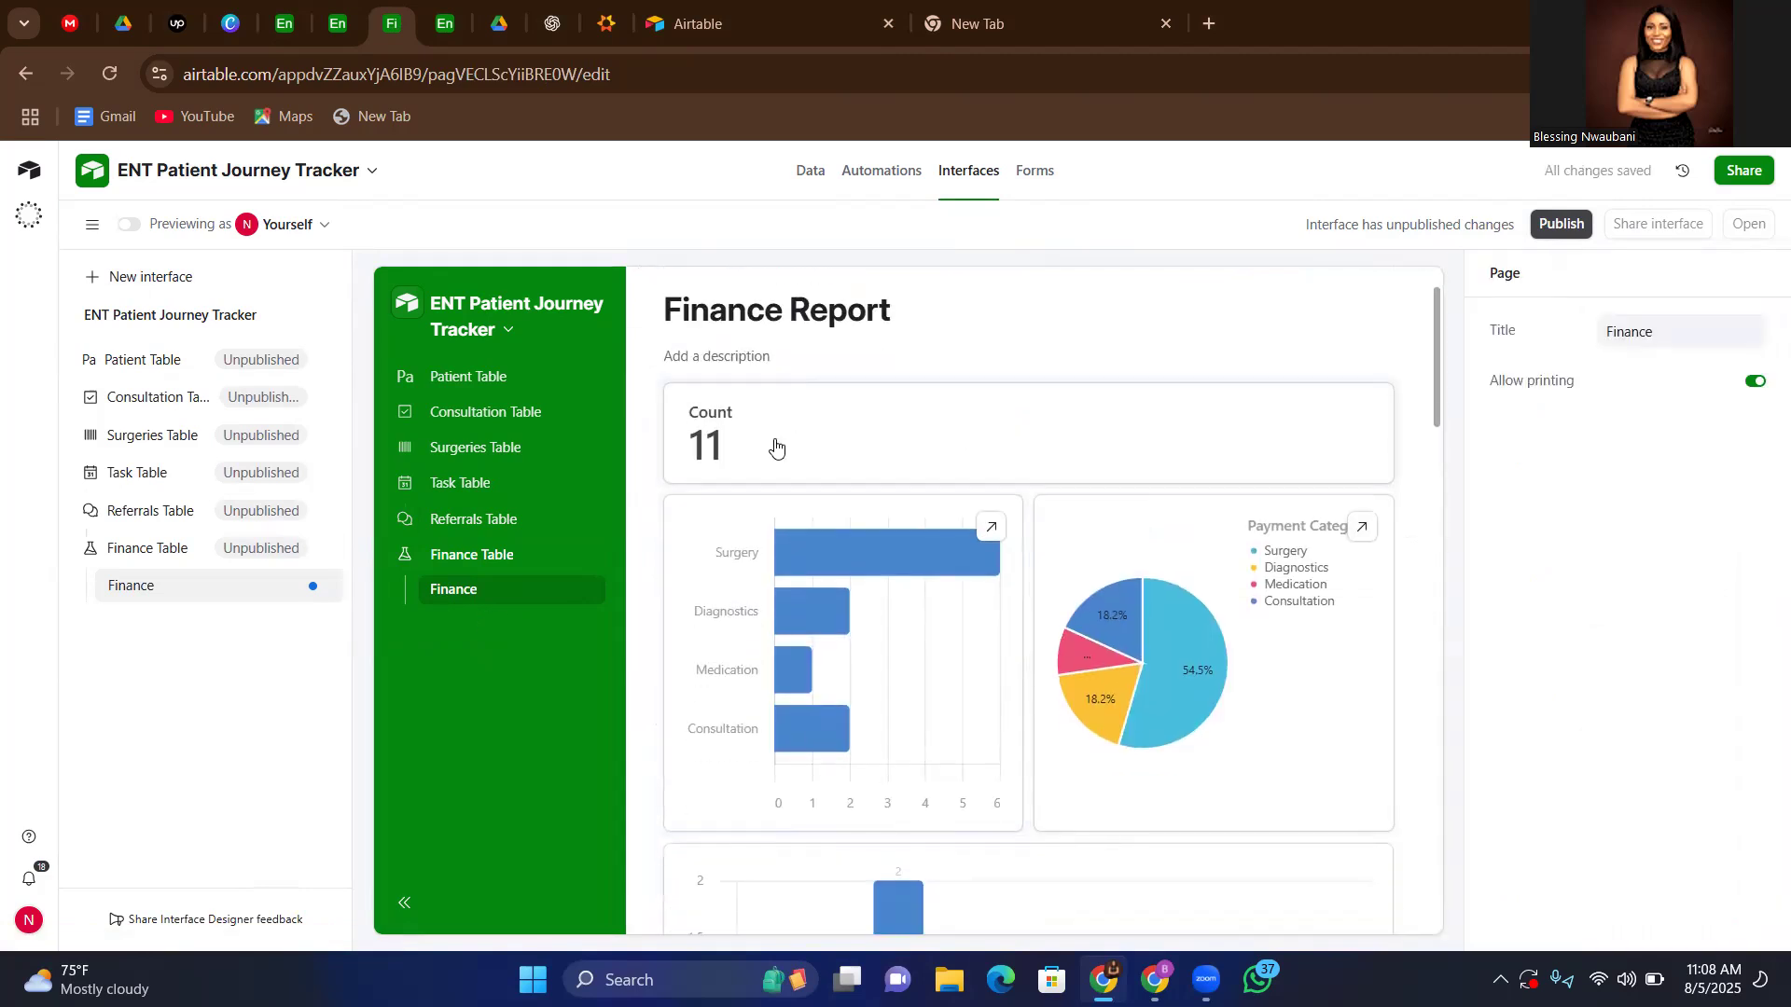
pyautogui.scroll(-1, 846, 423)
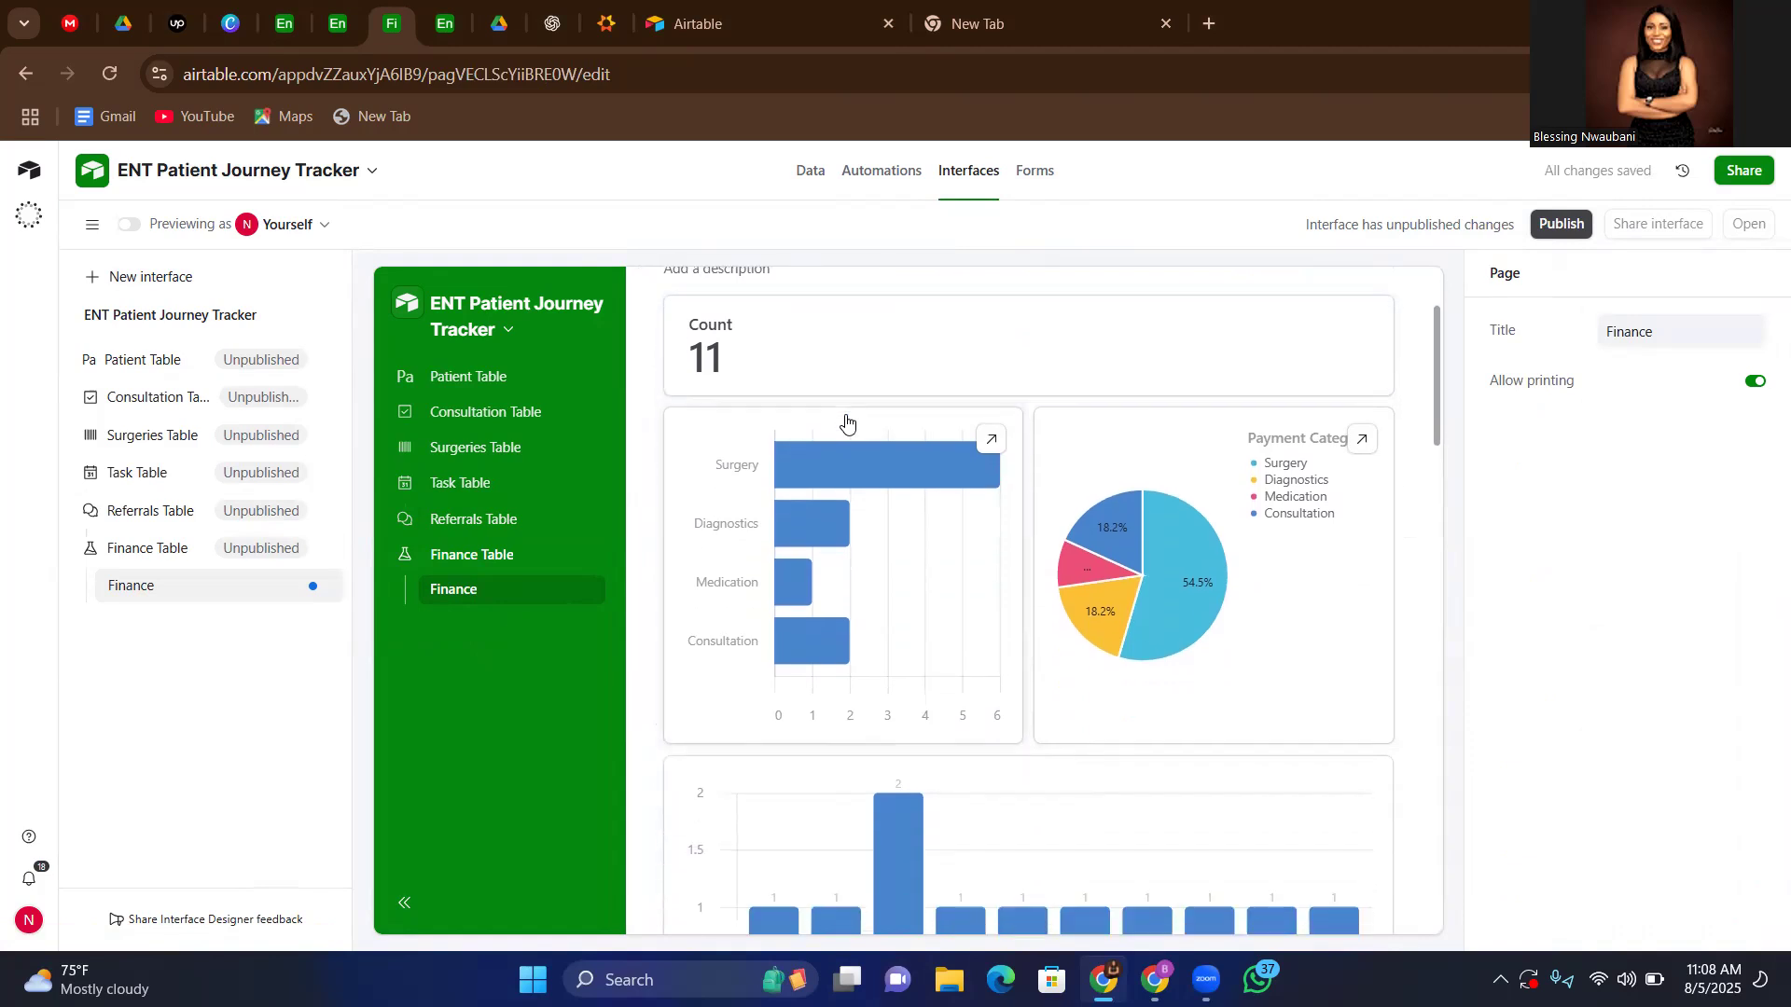
pyautogui.click(751, 429)
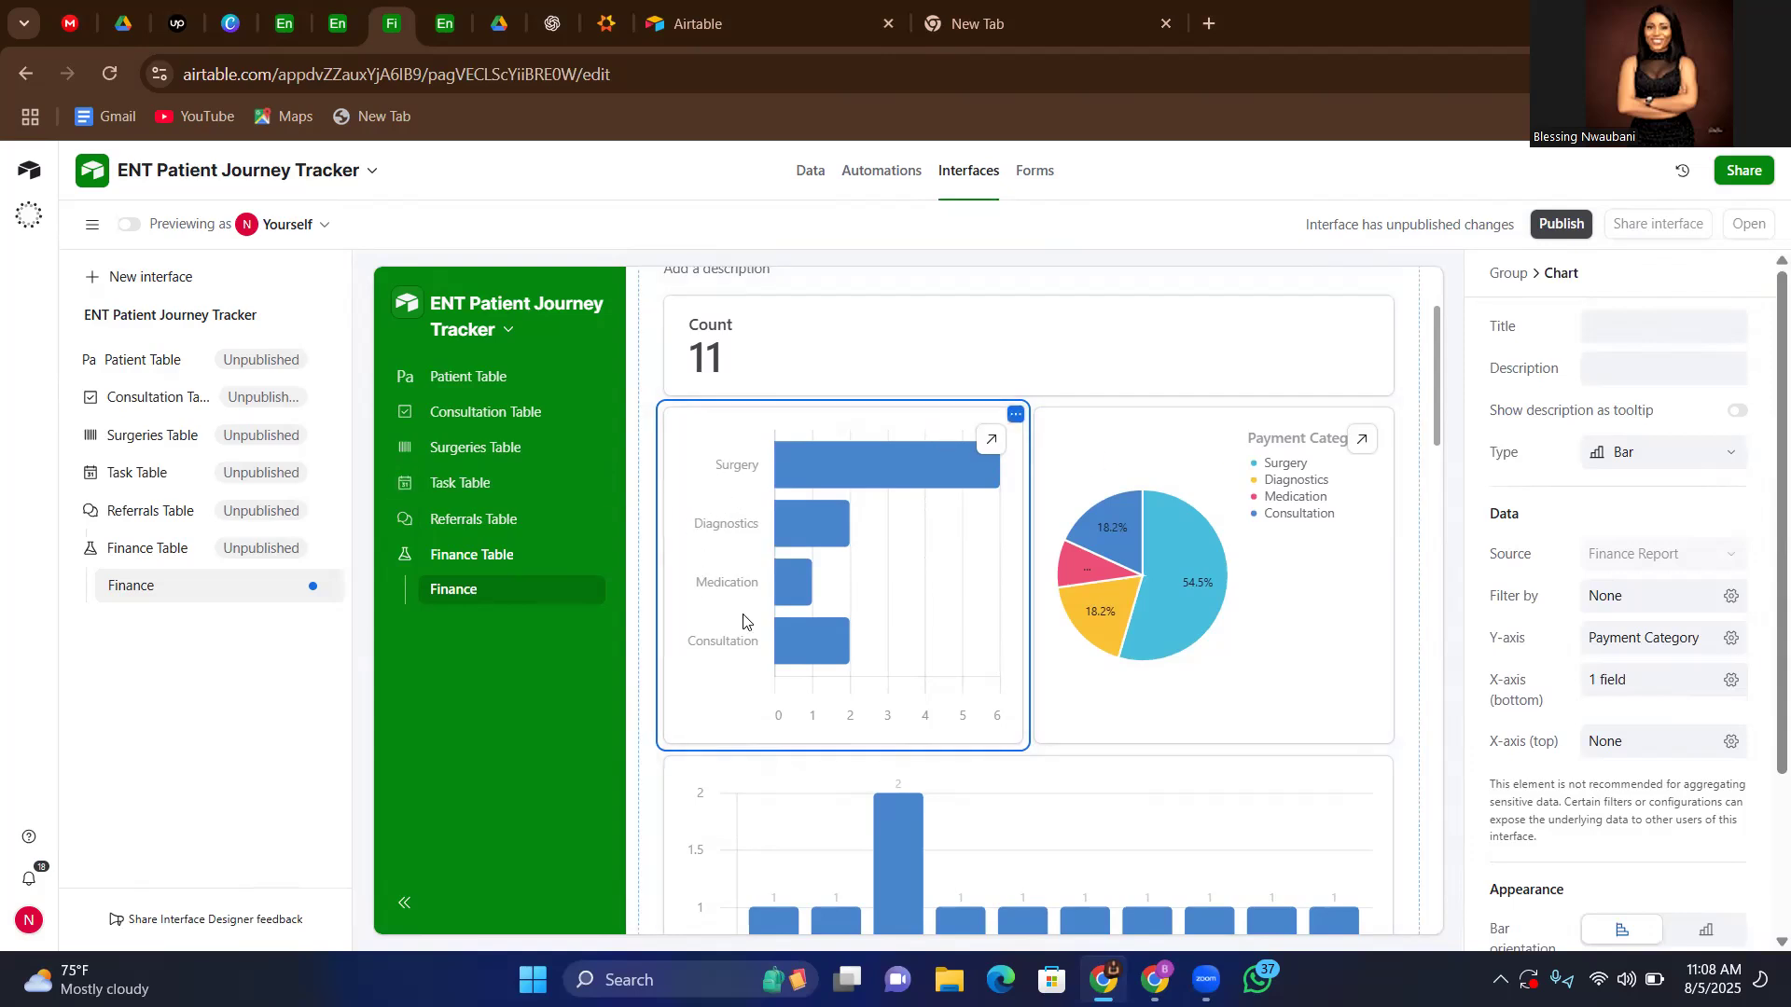
pyautogui.scroll(-1, 1293, 564)
pyautogui.click(1290, 563)
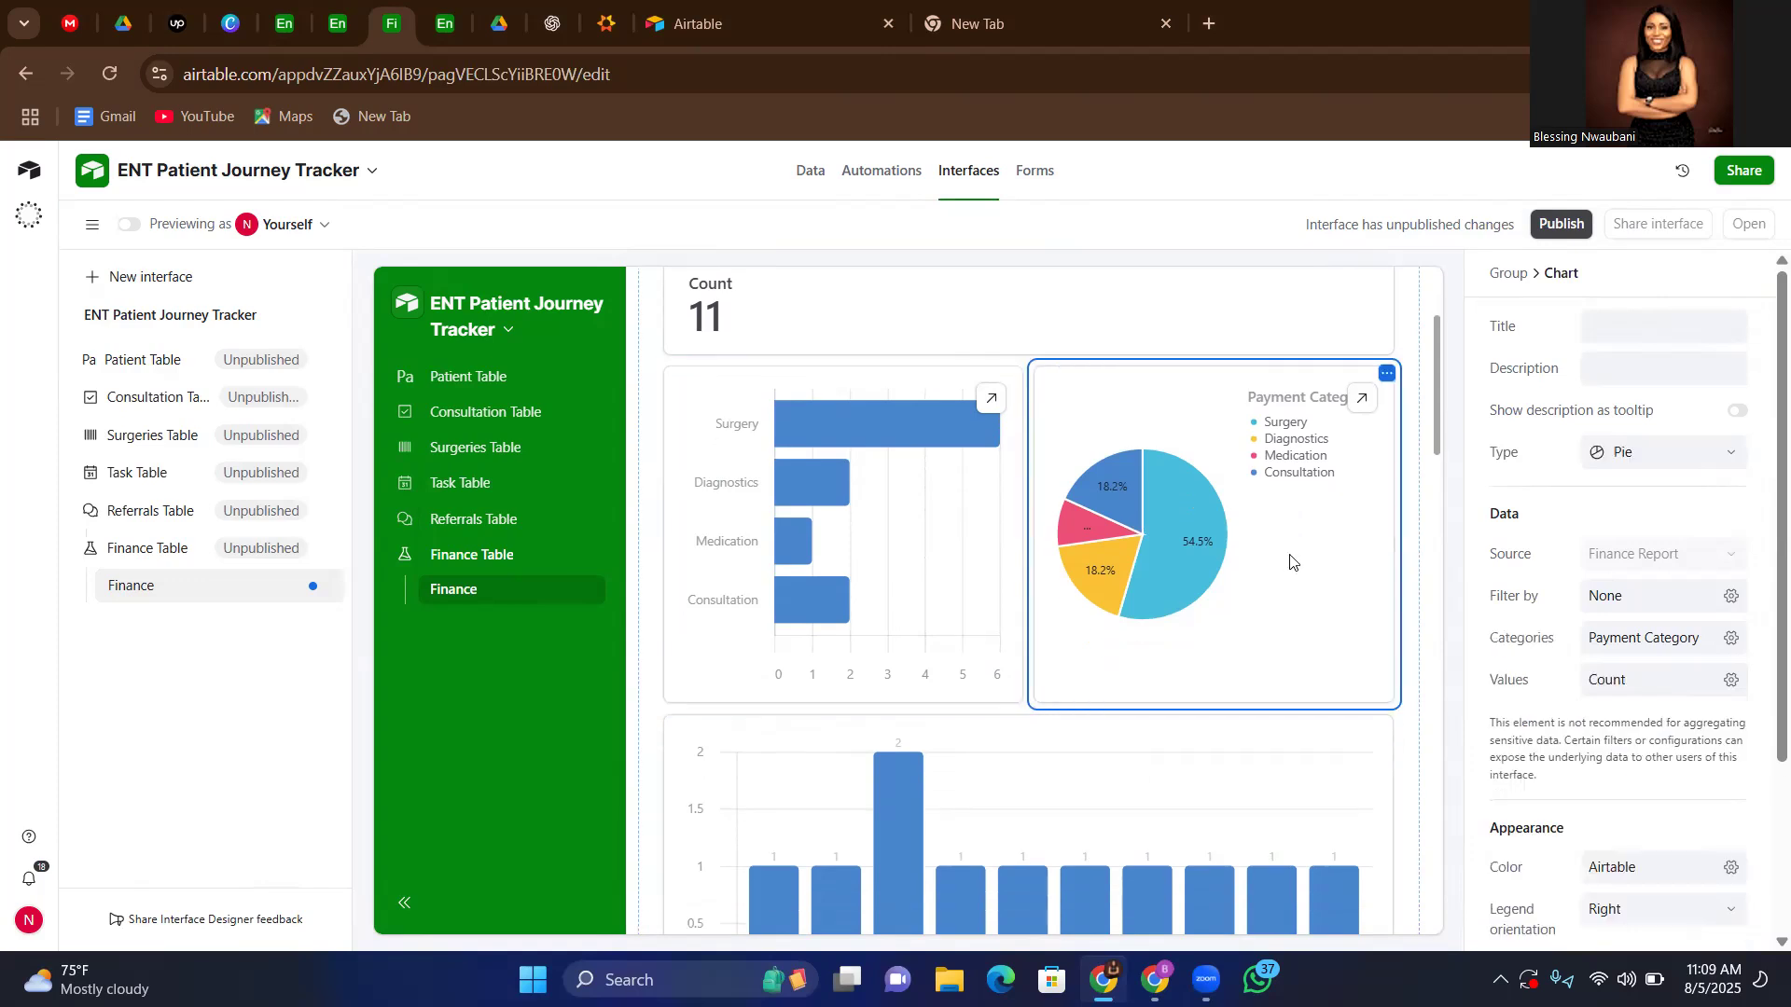
# Inspect the Net Income bar chart on the Finance page, including the details of its bars
pyautogui.scroll(-3, 1278, 619)
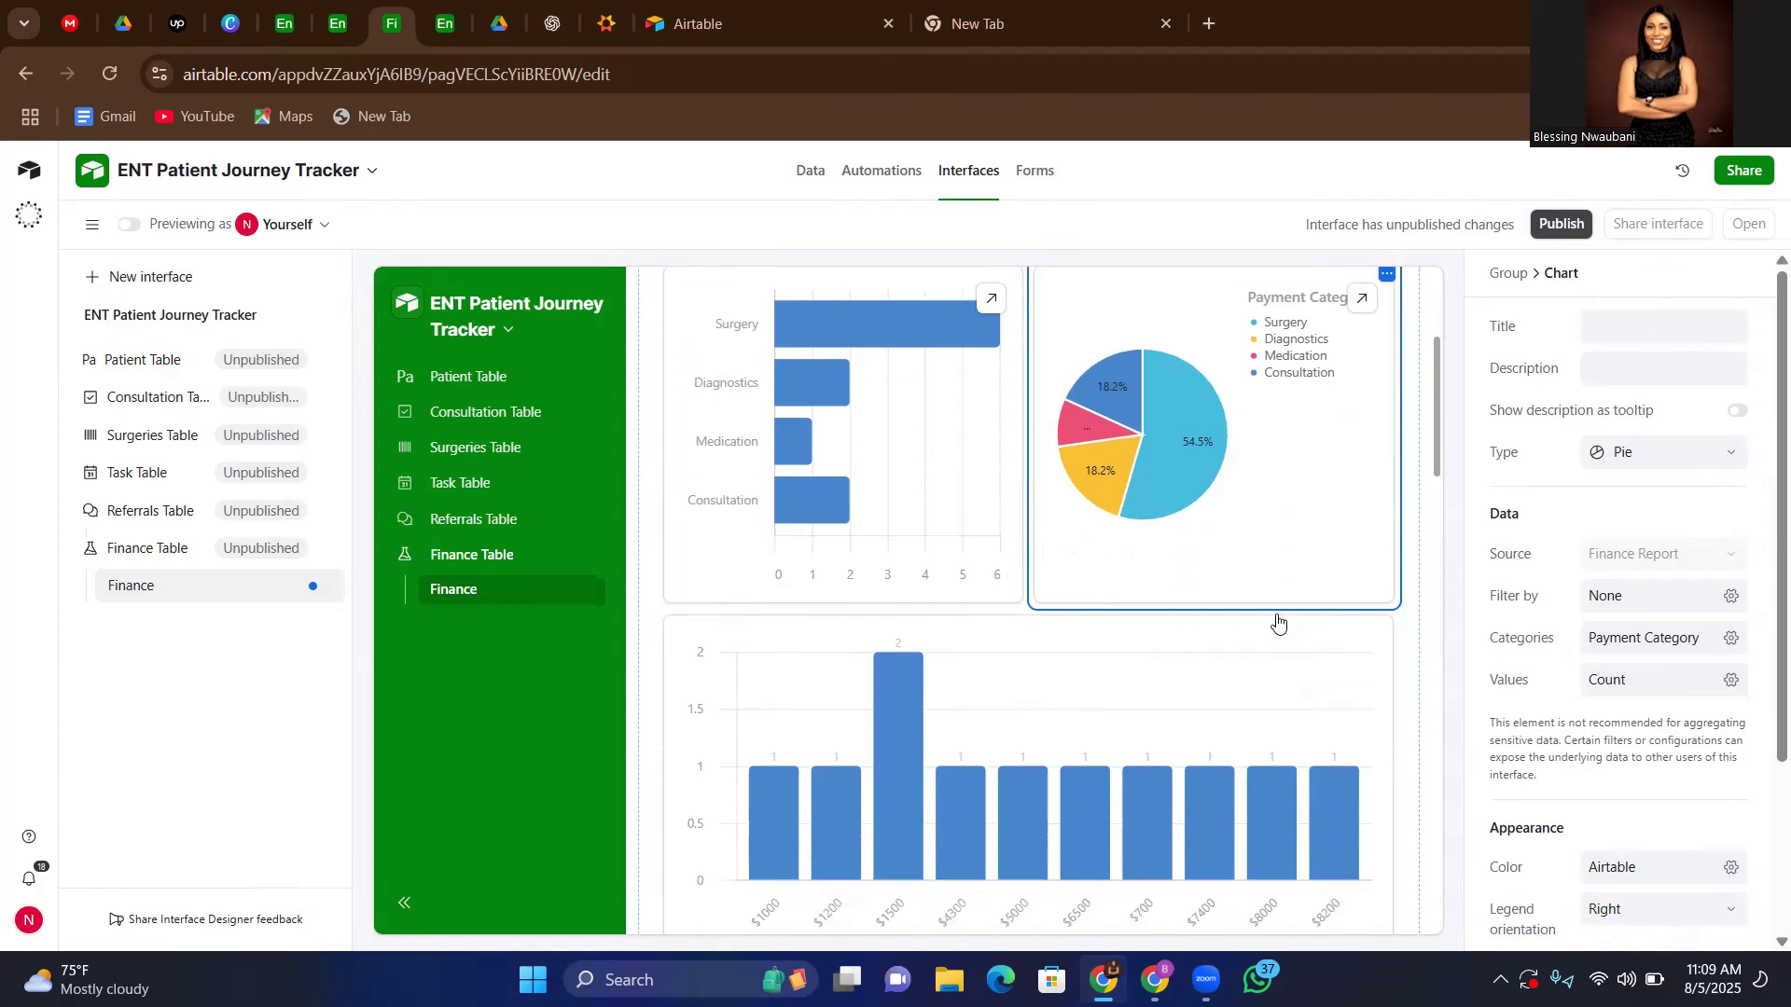
pyautogui.scroll(-1, 1278, 623)
pyautogui.scroll(-4, 1279, 623)
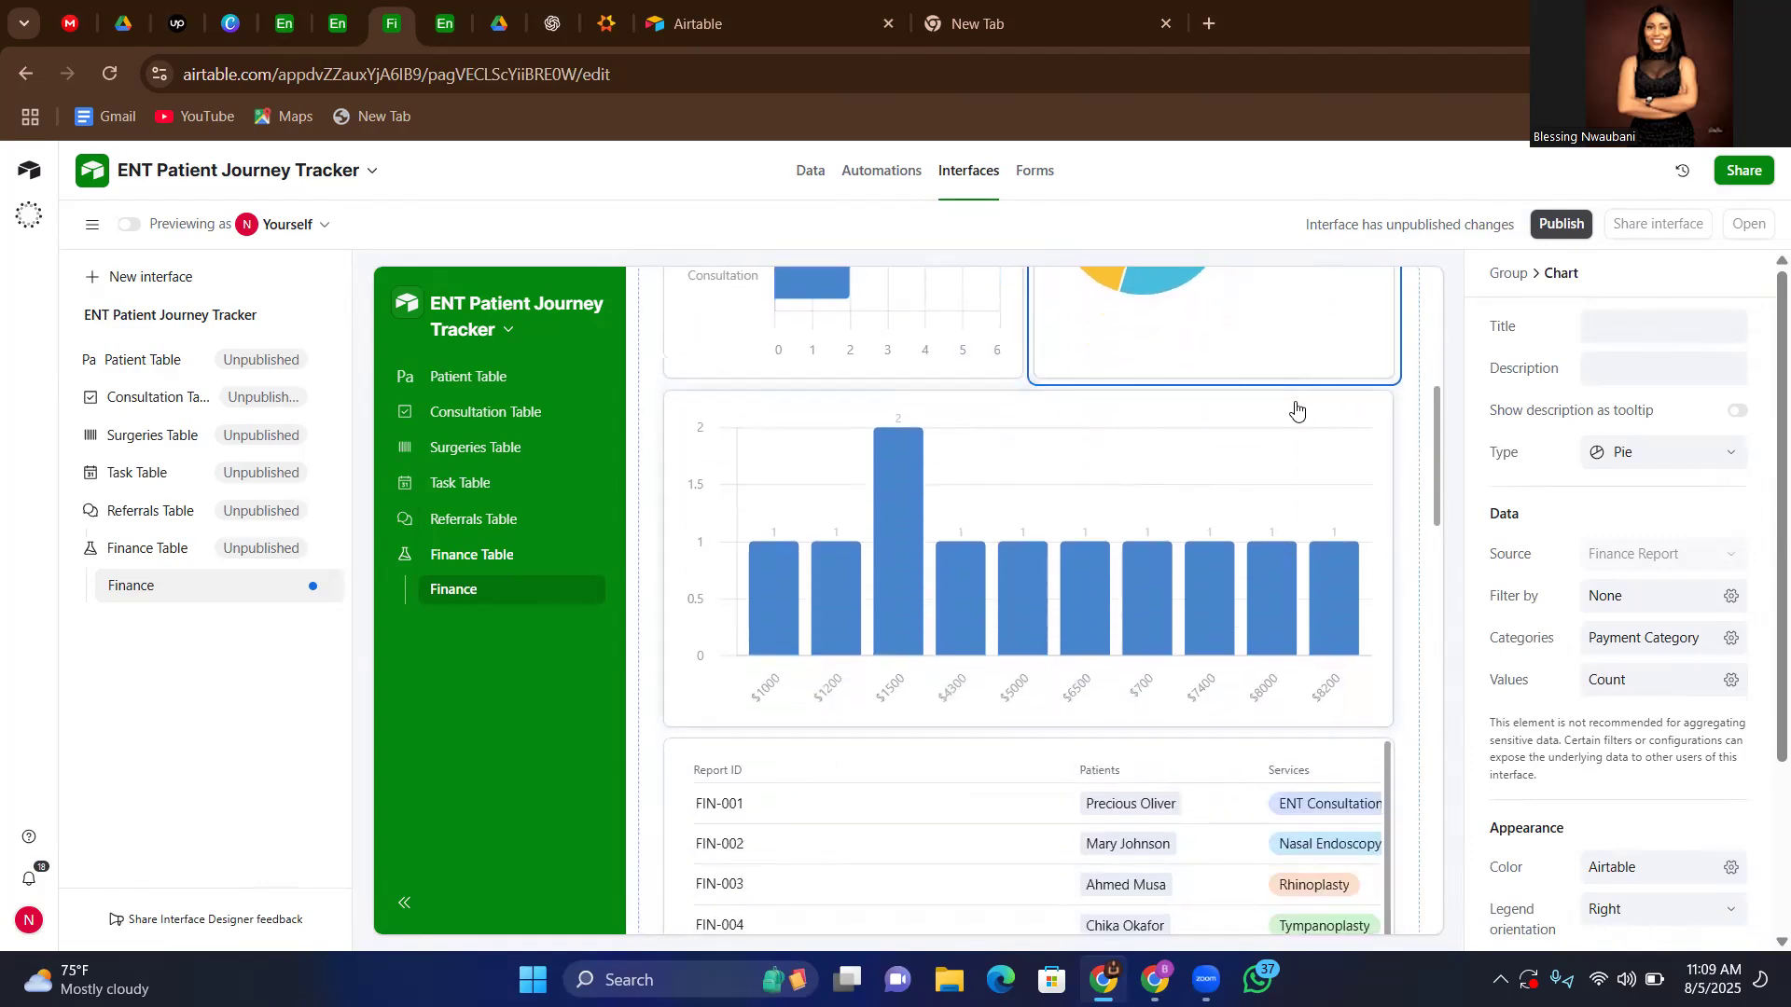
pyautogui.click(1297, 409)
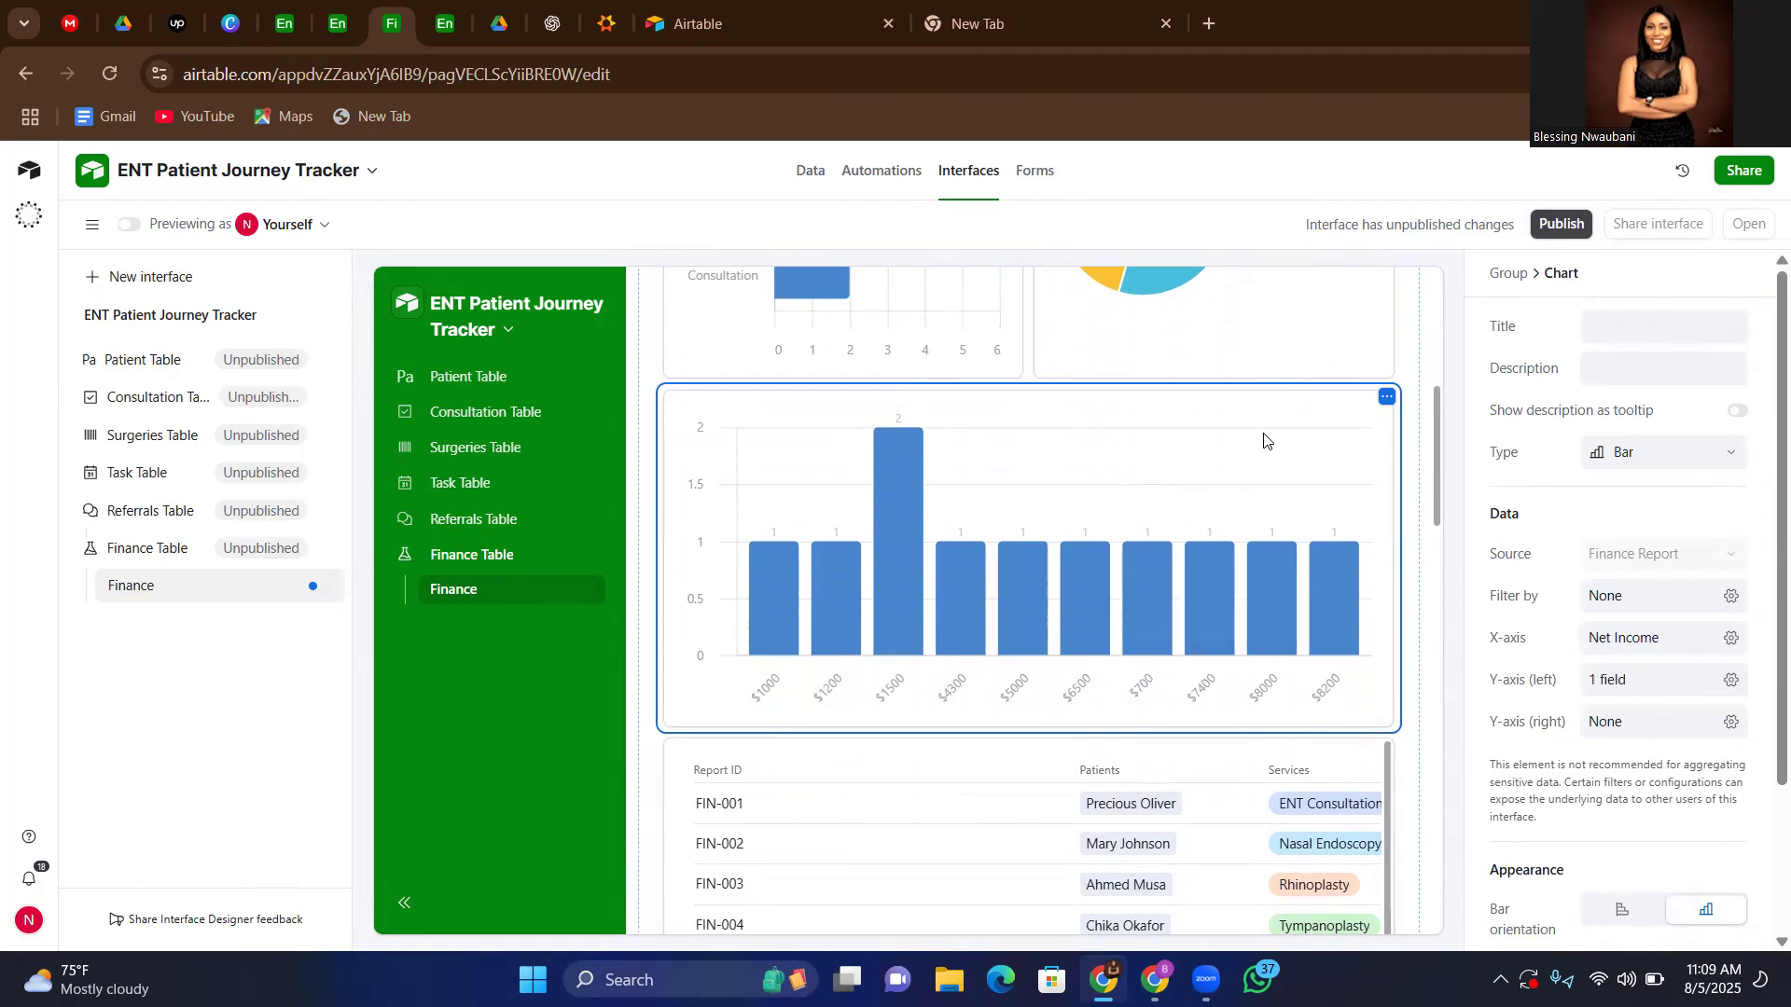
pyautogui.scroll(-1, 1265, 439)
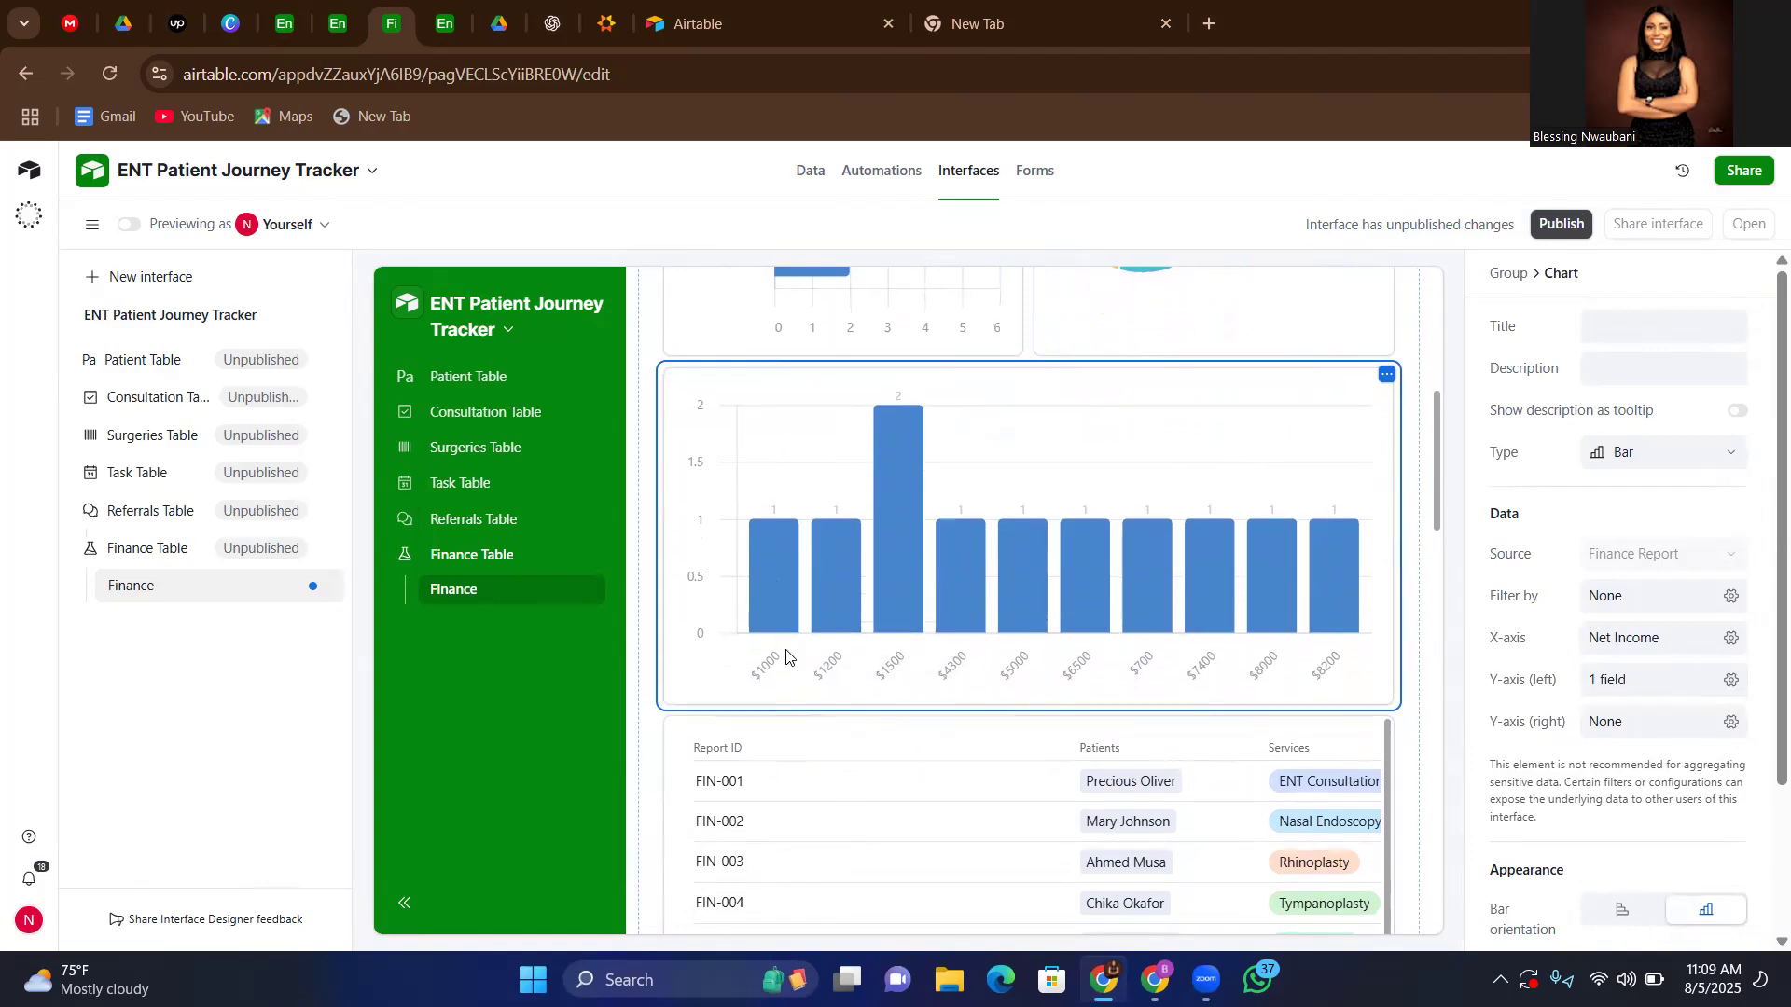
pyautogui.moveTo(1129, 578)
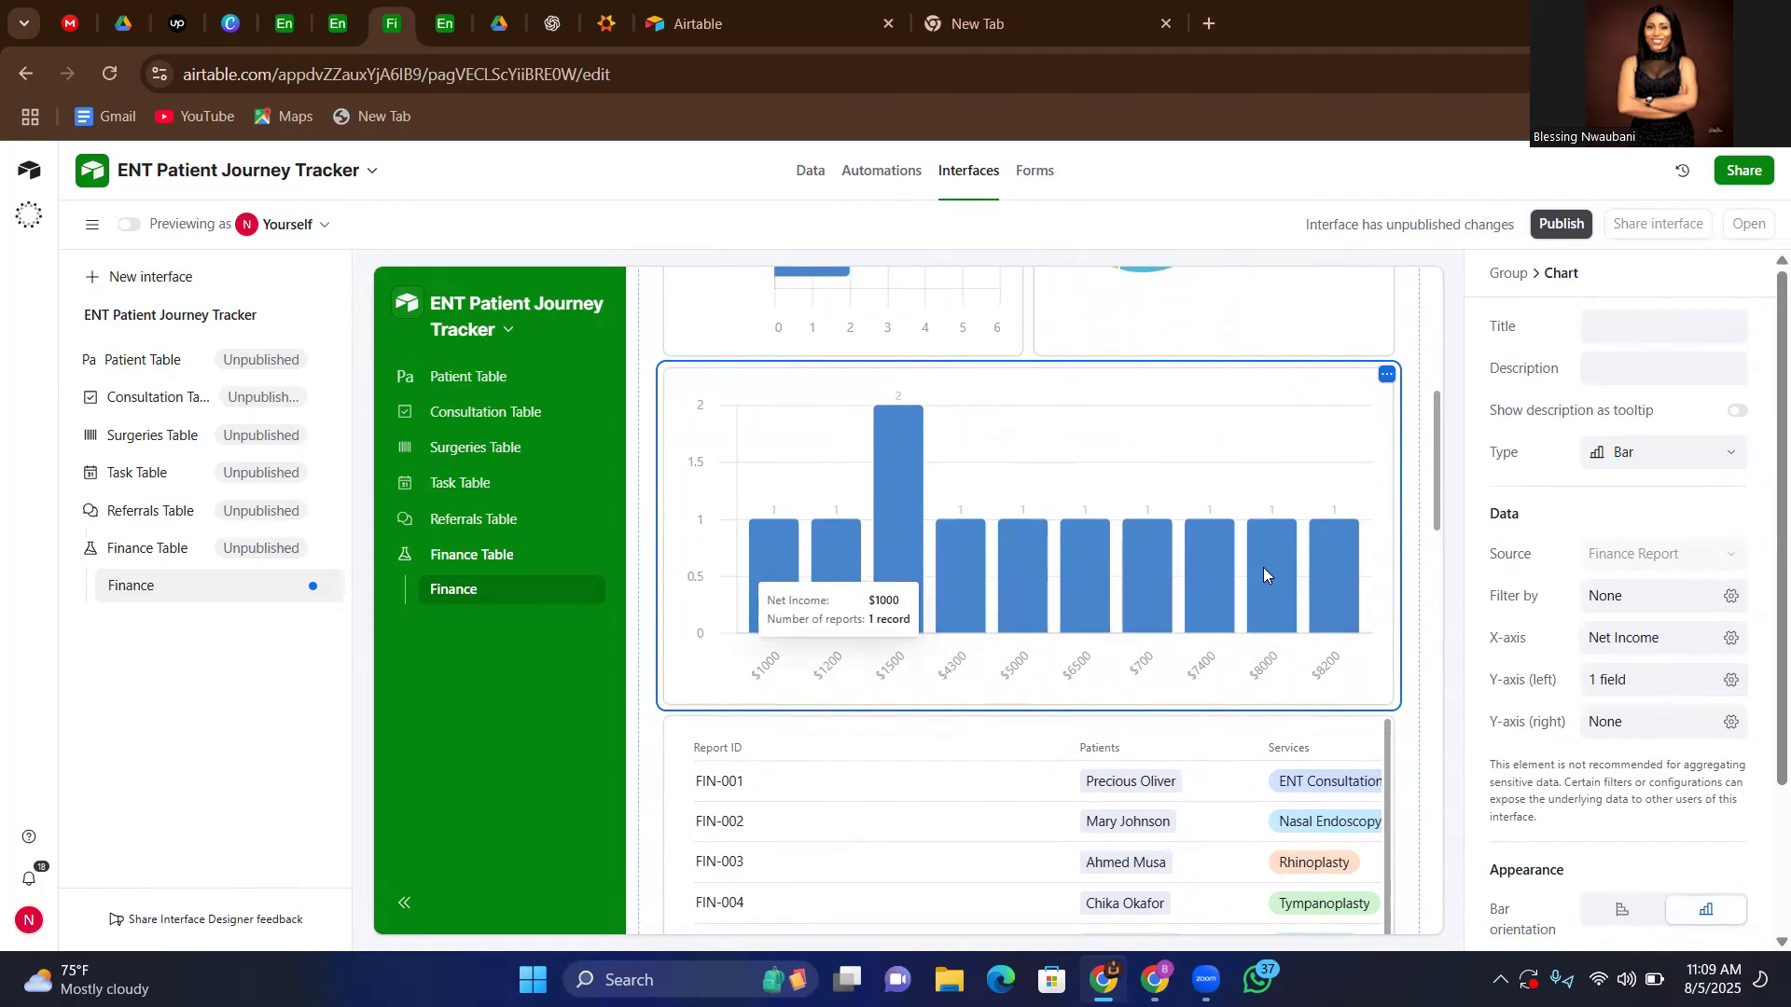
# Look through the finance report list below the Net Income chart, with its Report ID, Patients and Services fields
pyautogui.scroll(-2, 1225, 618)
pyautogui.scroll(-3, 1029, 772)
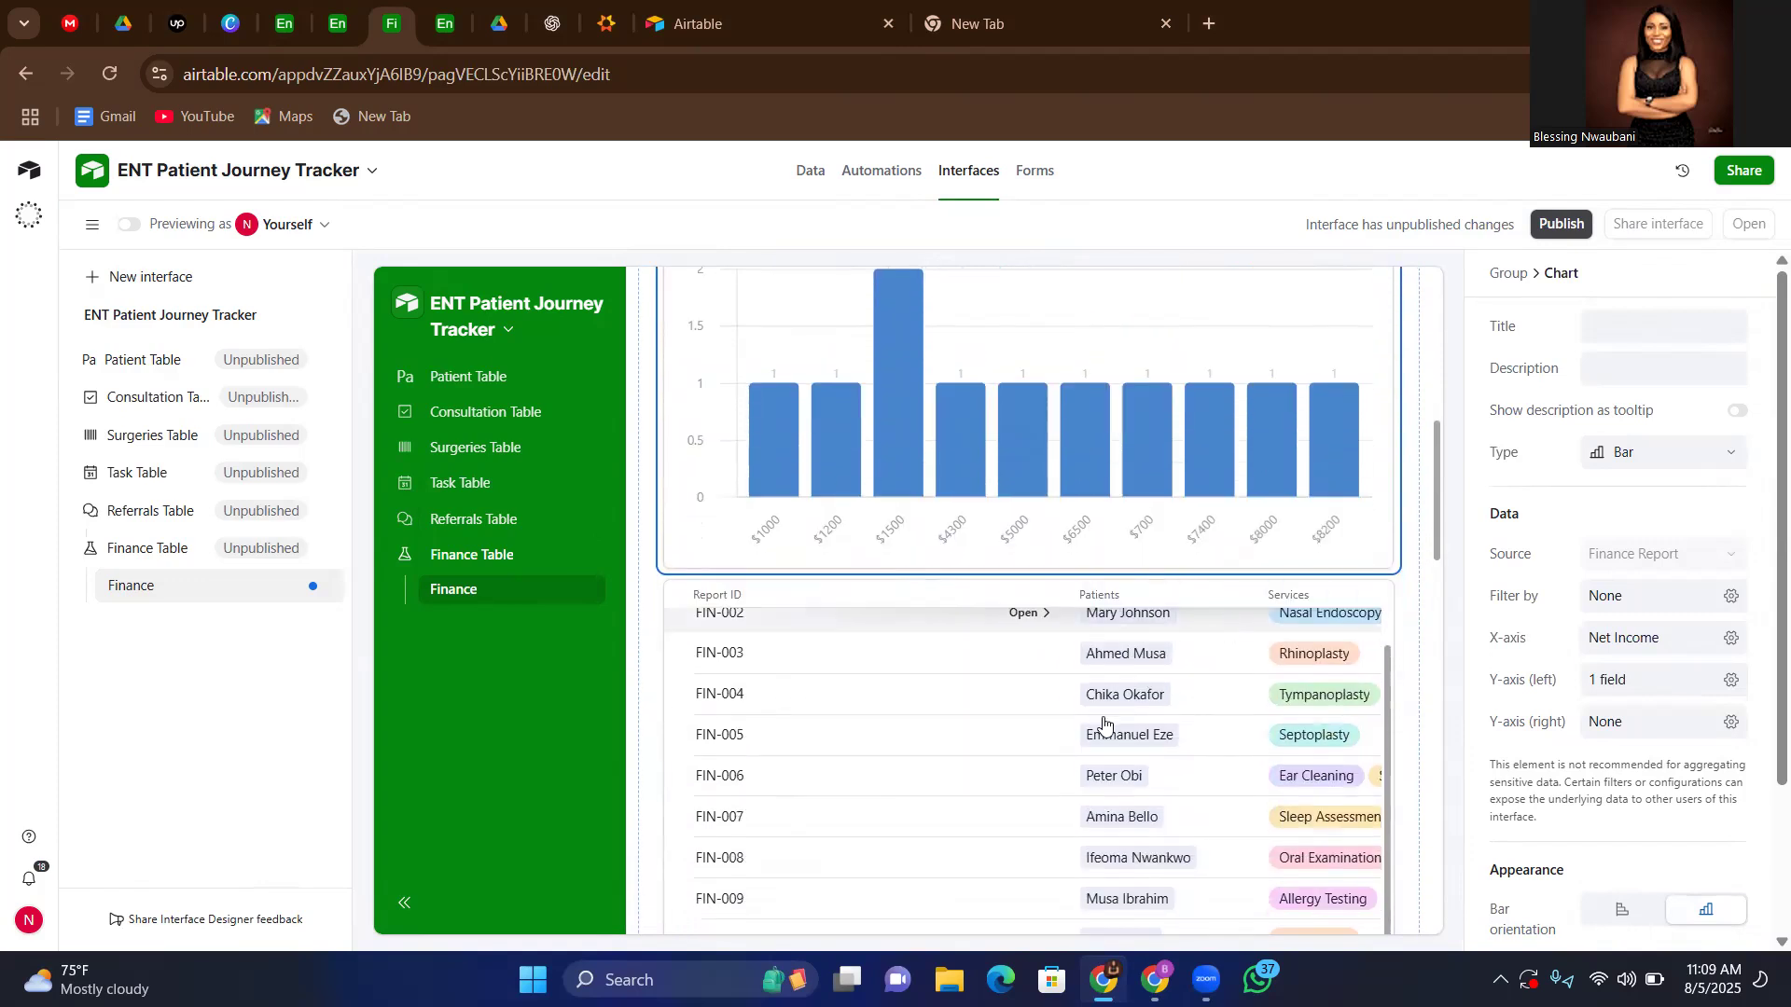
pyautogui.scroll(2, 1028, 772)
pyautogui.scroll(1, 1030, 765)
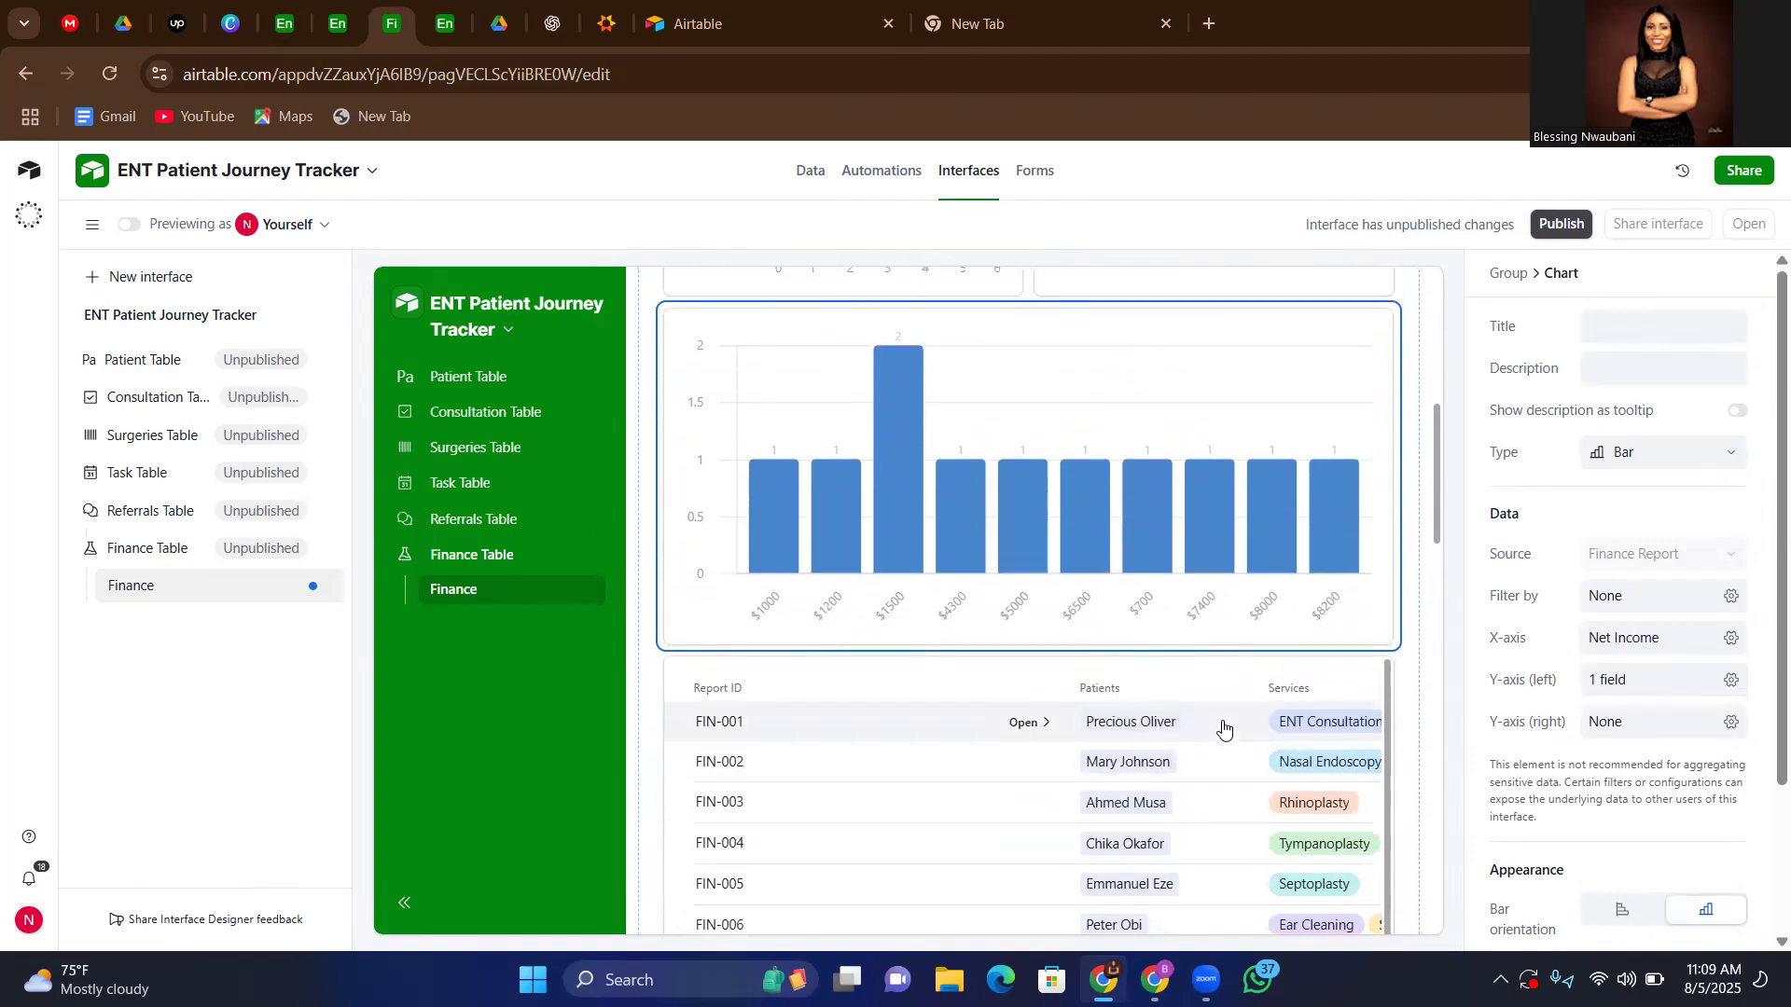
pyautogui.click(980, 692)
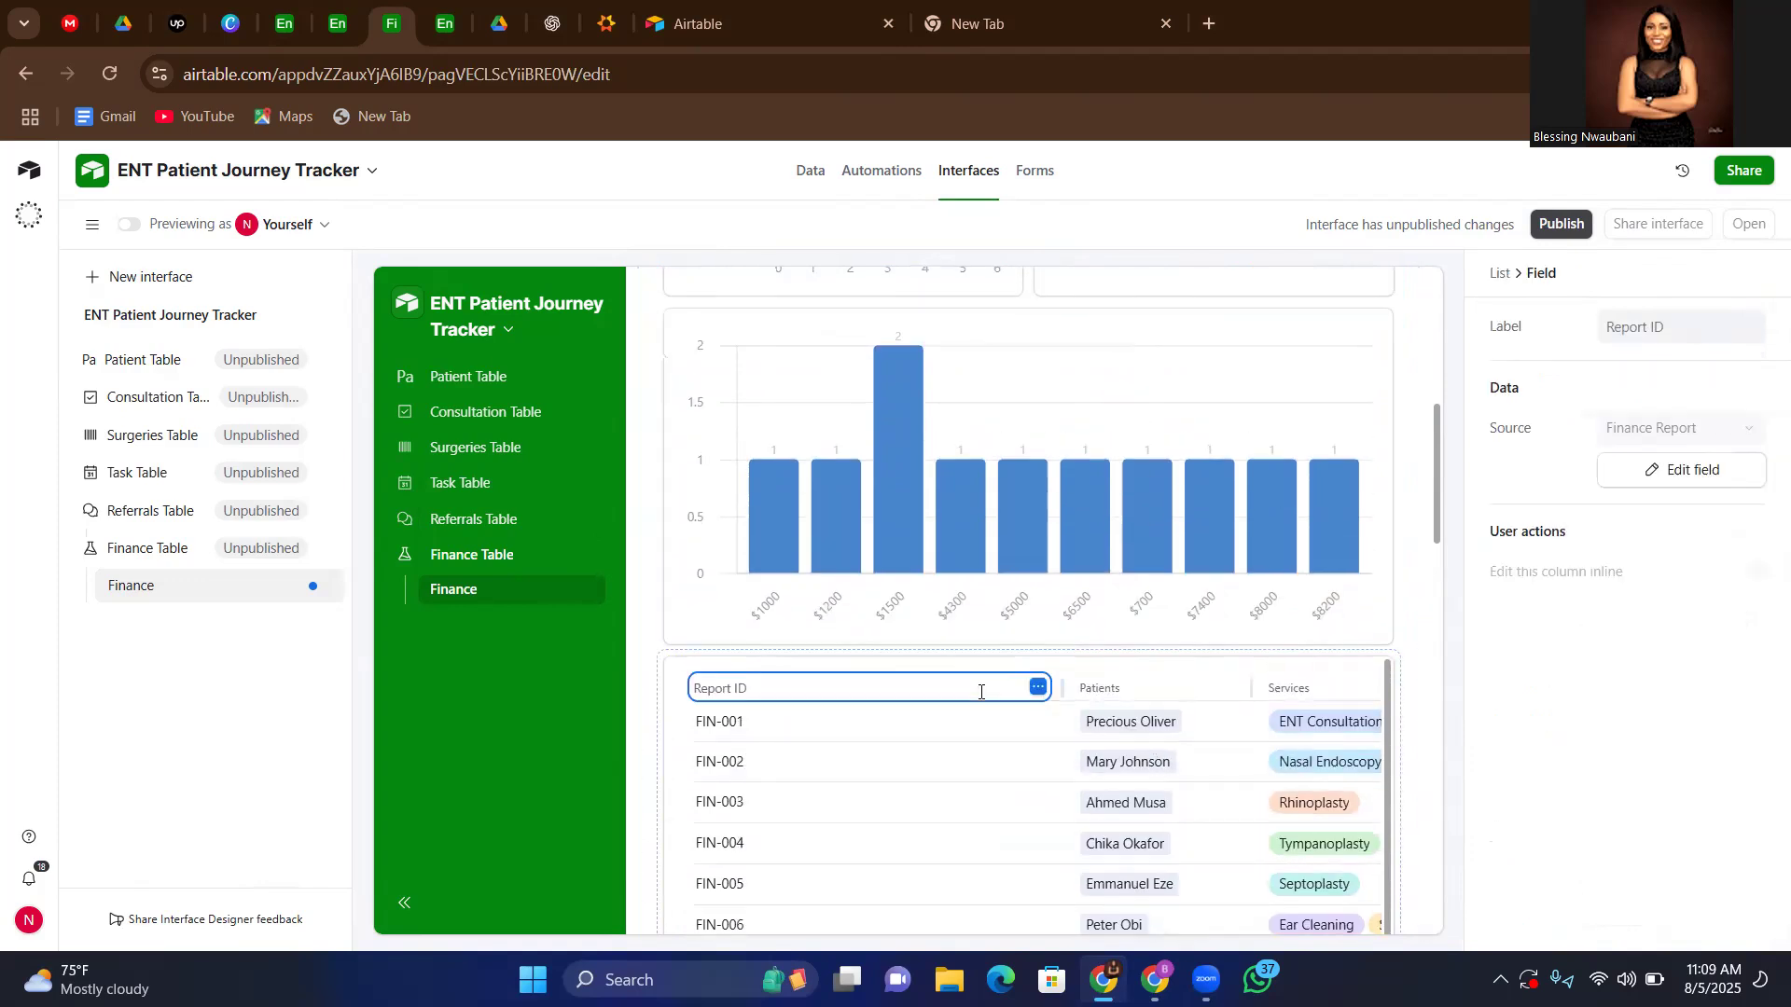
pyautogui.scroll(1, 979, 703)
pyautogui.scroll(-6, 920, 804)
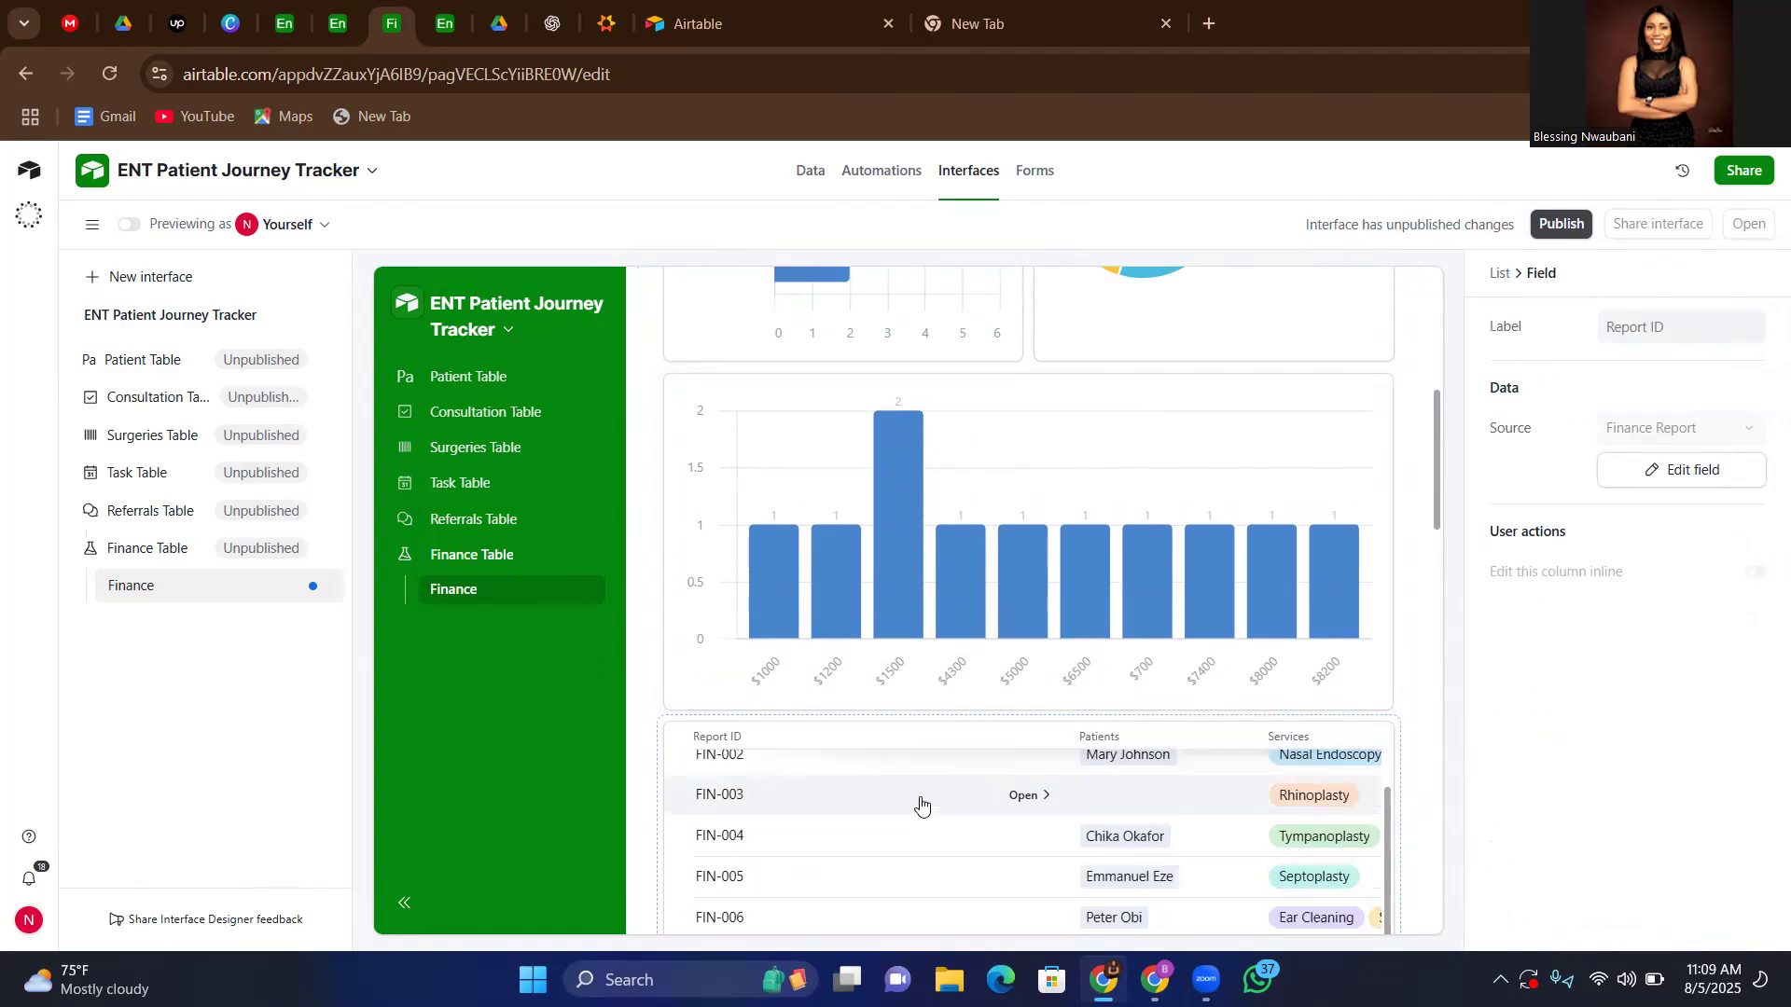
# Review the finance list grouped by Payment Category and Month, from Surgery through Diagnostics to Consultation
pyautogui.scroll(-2, 923, 807)
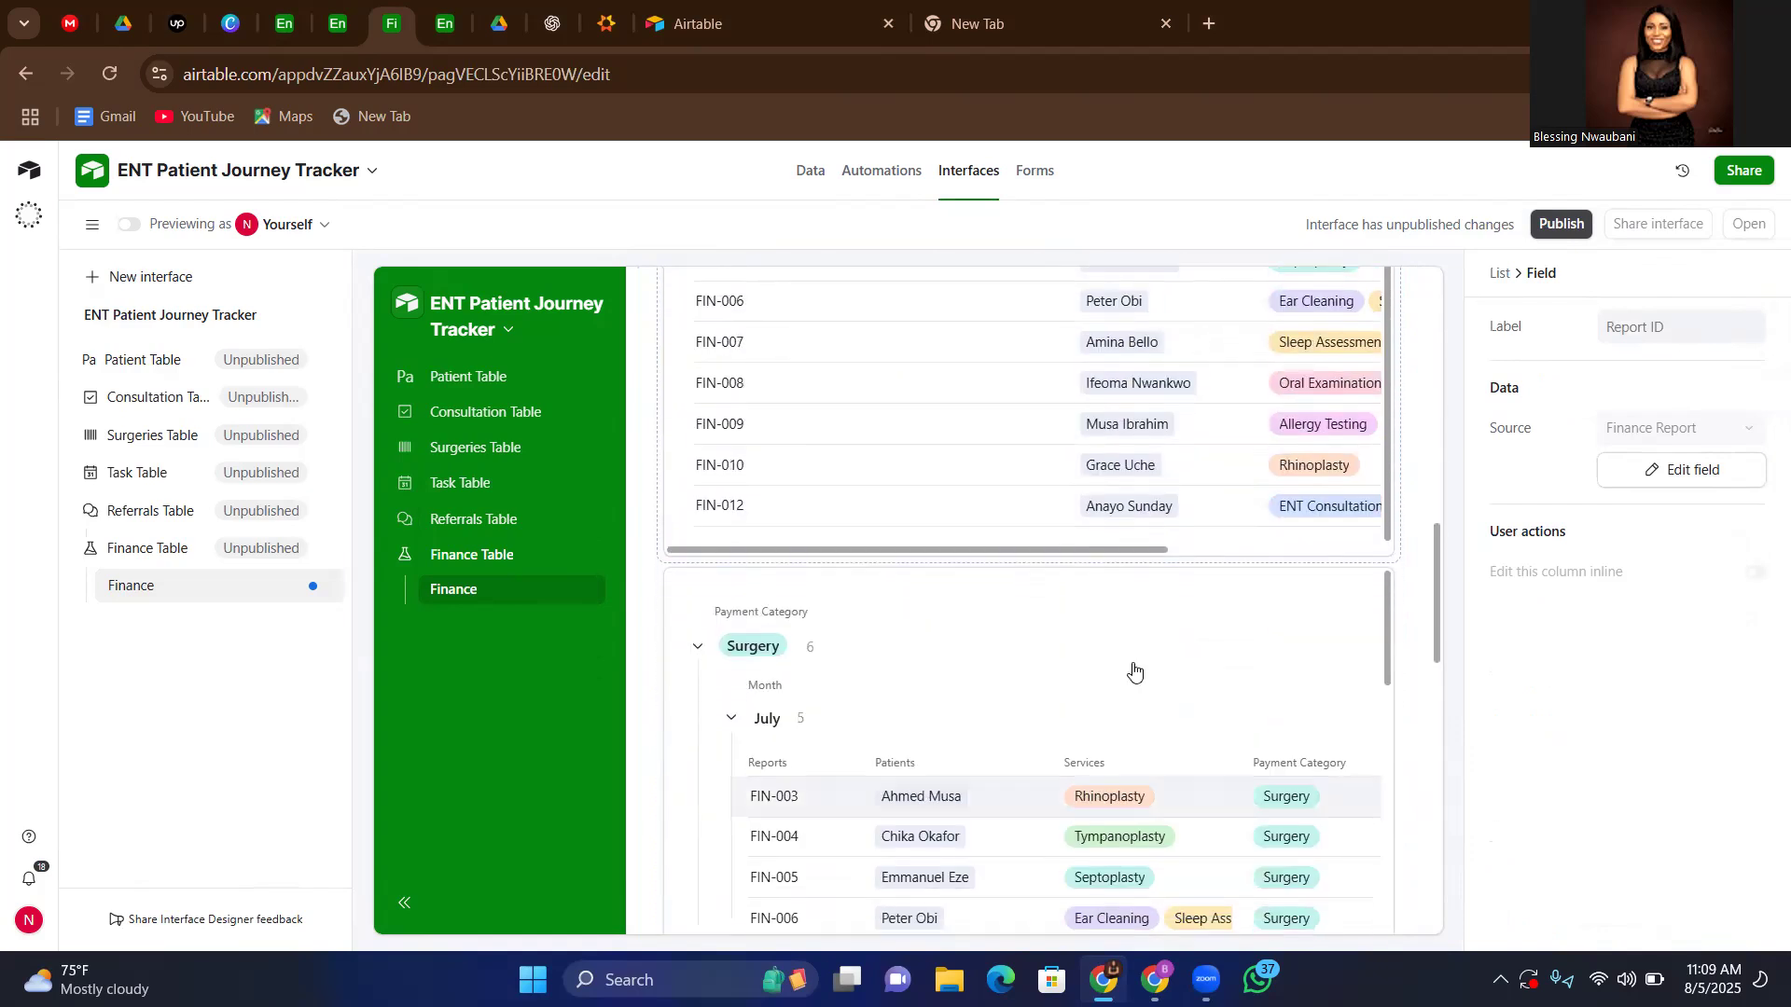
pyautogui.scroll(-2, 919, 717)
pyautogui.scroll(2, 920, 717)
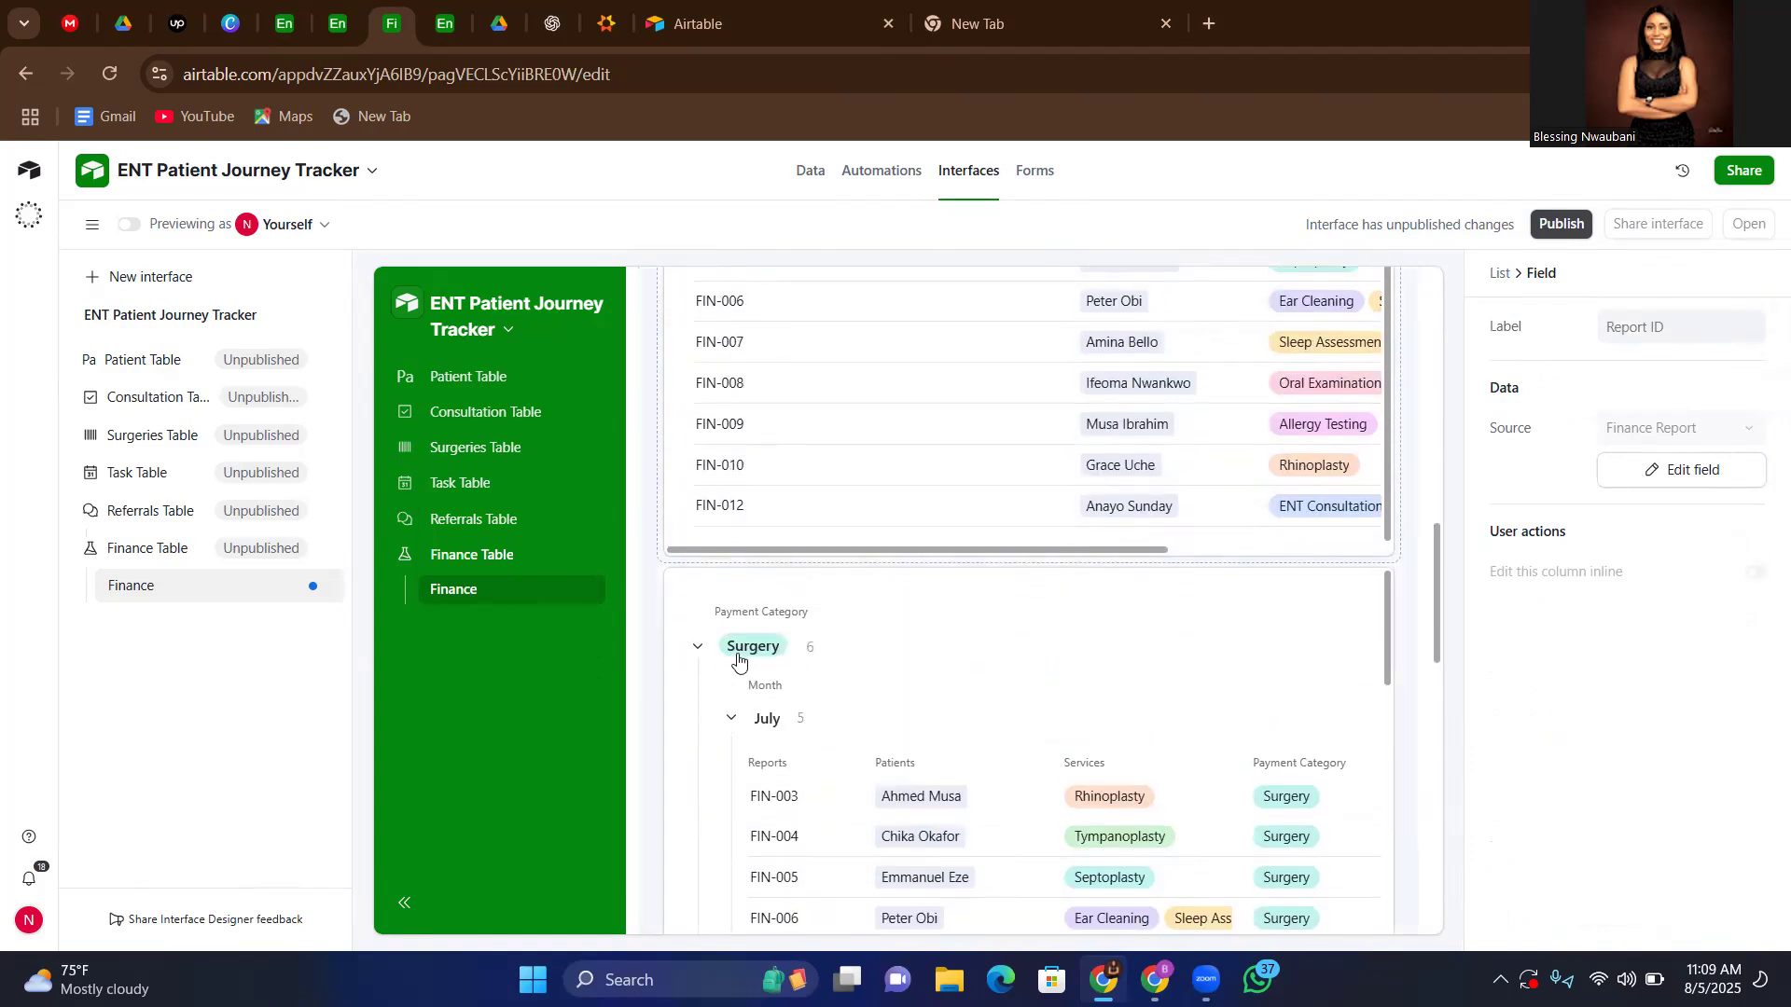
pyautogui.scroll(-5, 932, 746)
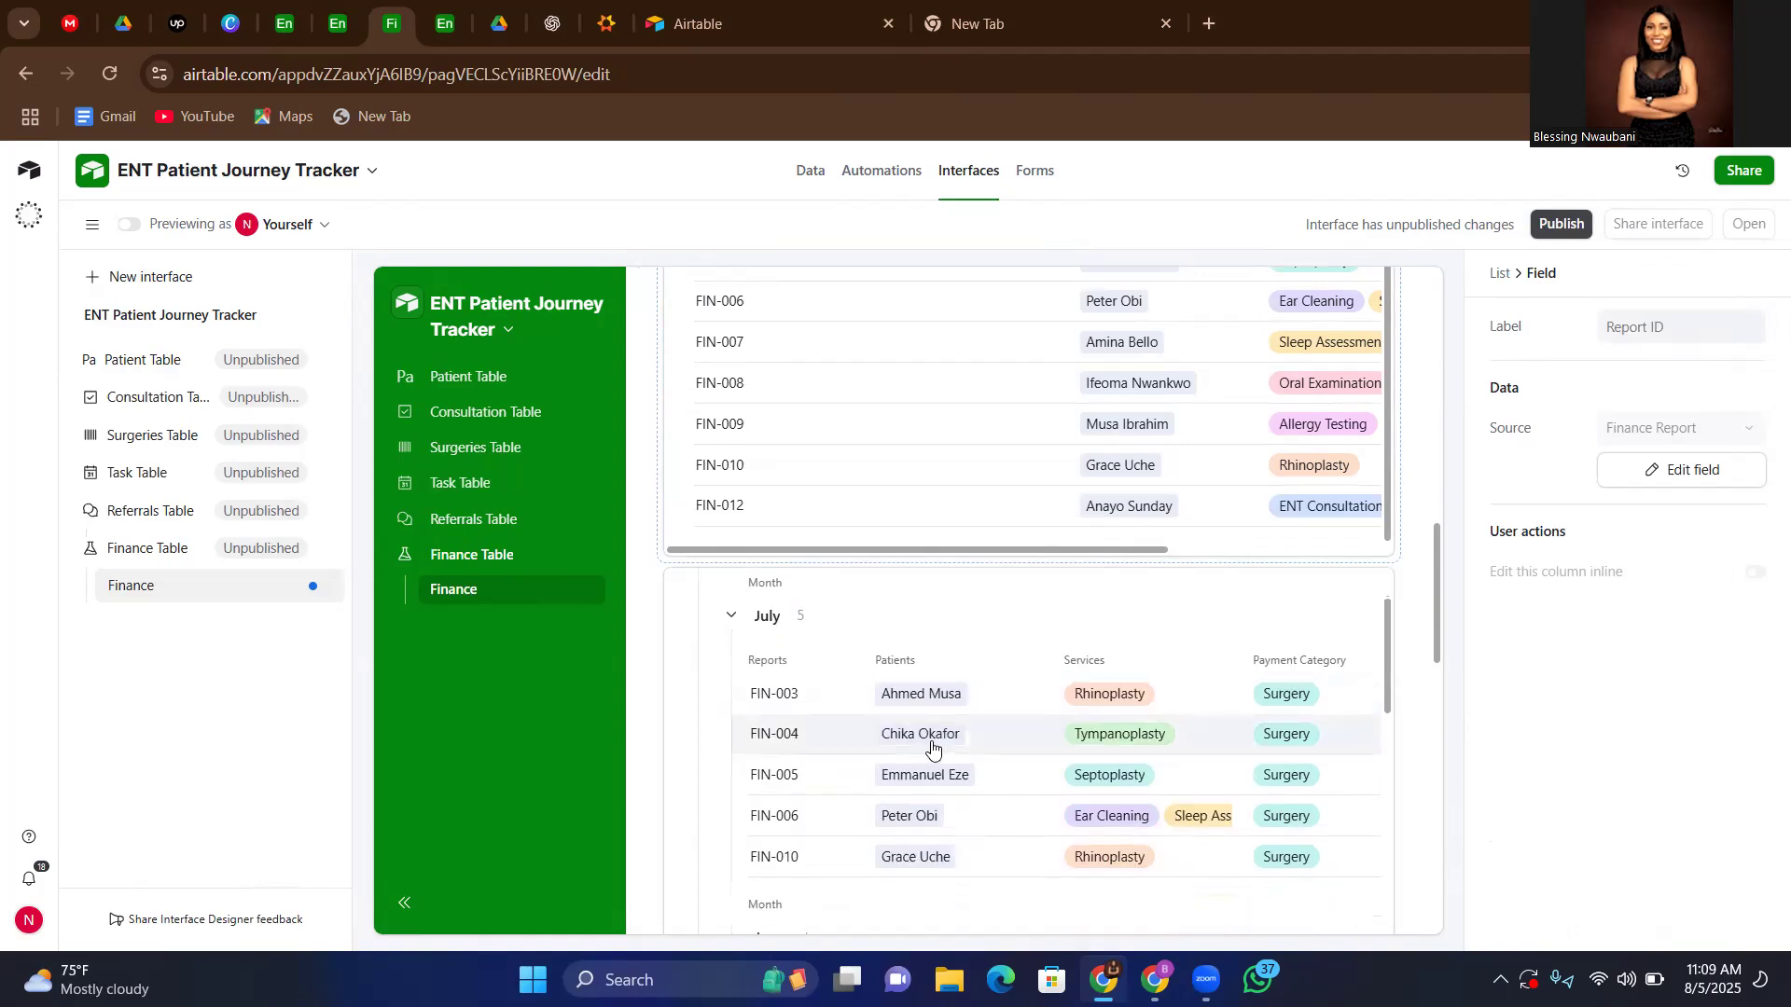
pyautogui.scroll(-8, 1091, 804)
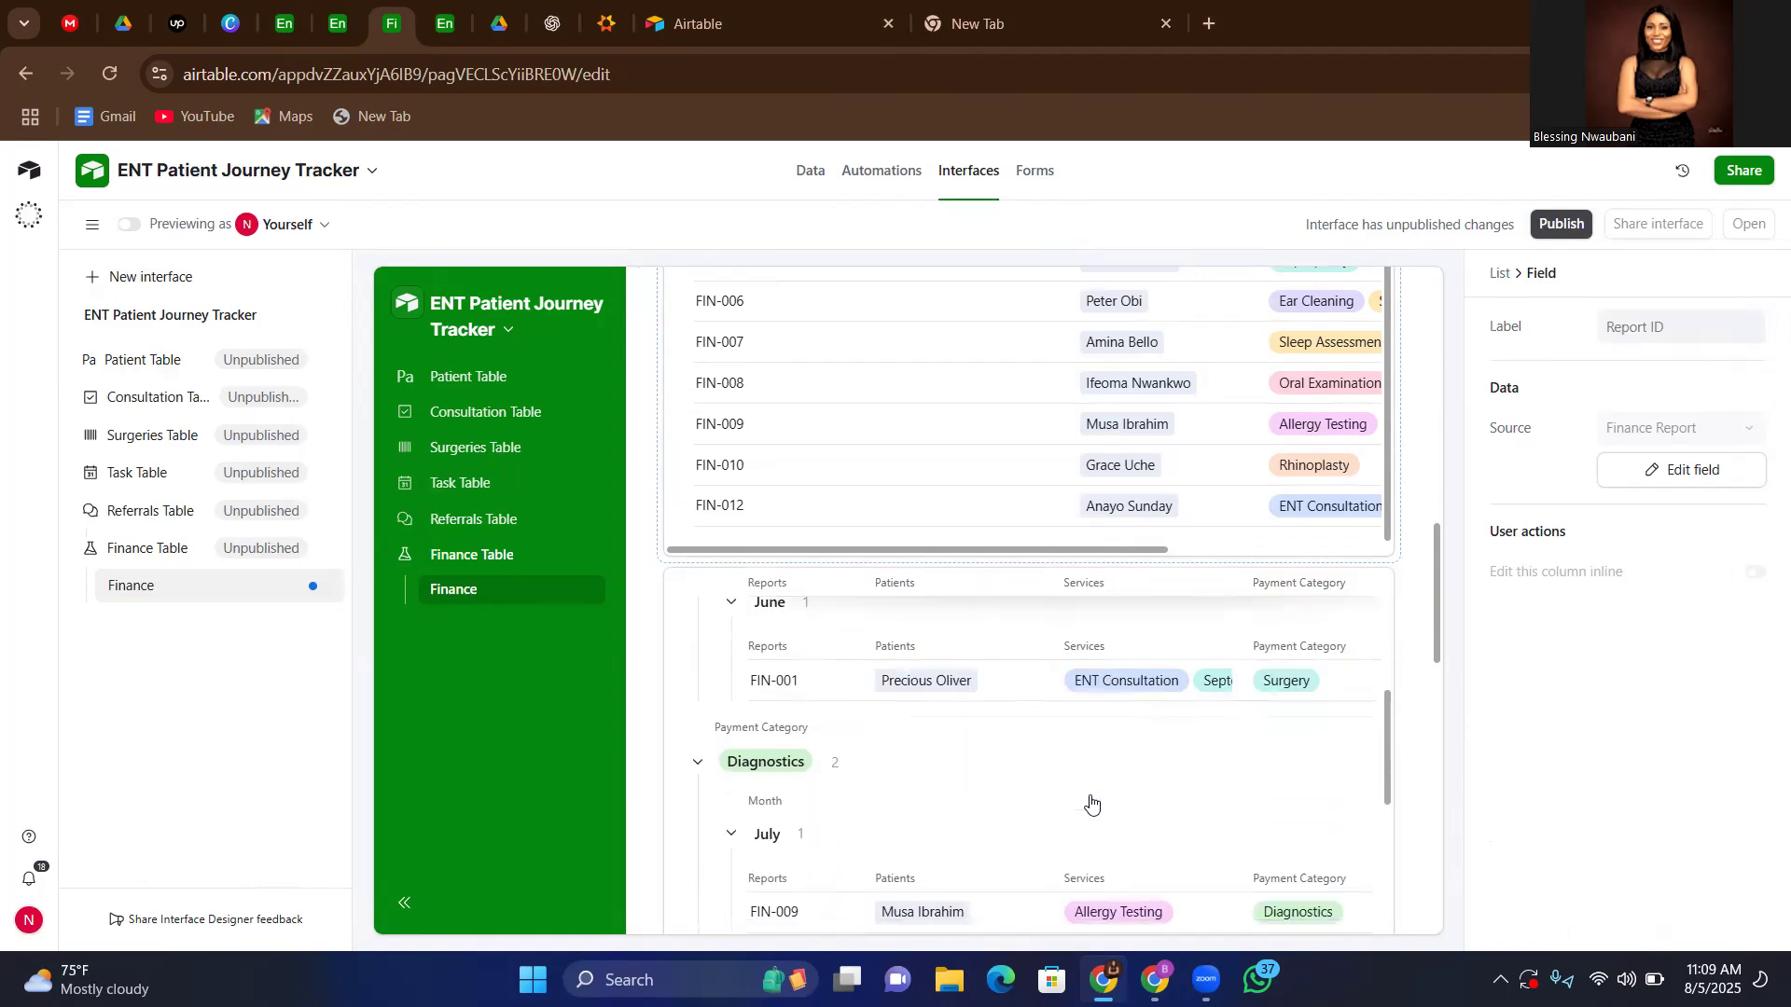
pyautogui.scroll(-2, 1091, 804)
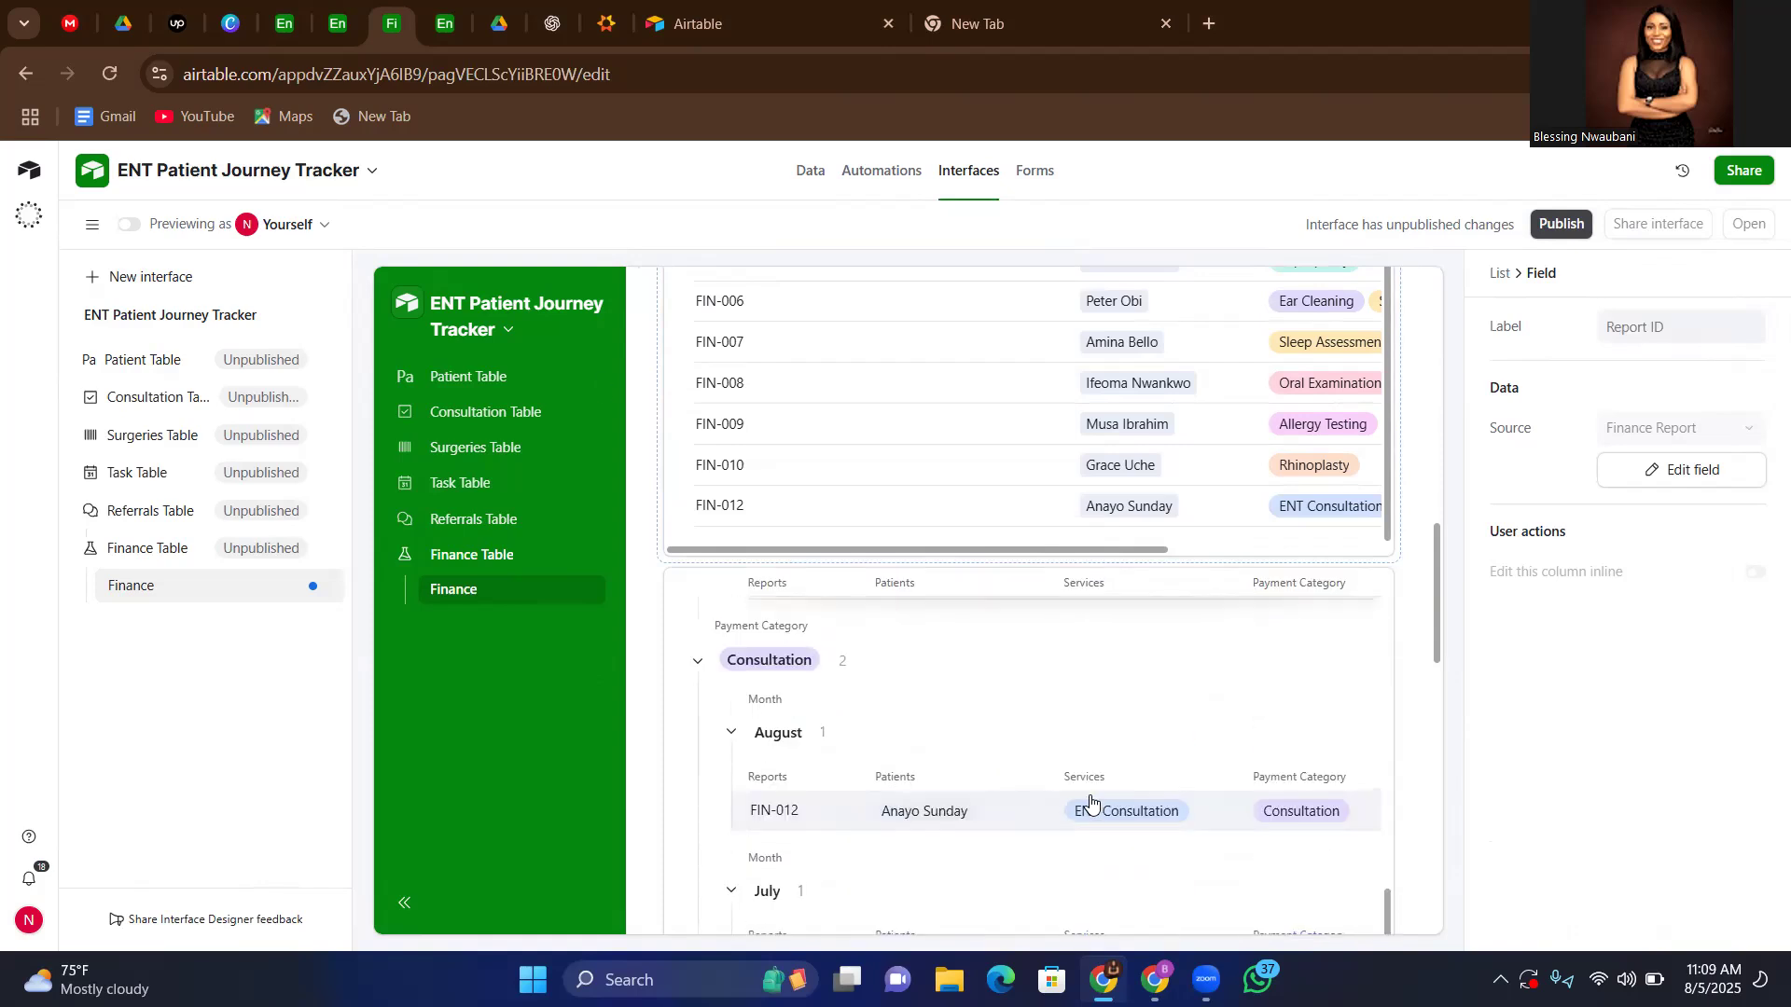
# Open the Patient Intake Form from the base's Forms page and look over its fields
pyautogui.click(447, 23)
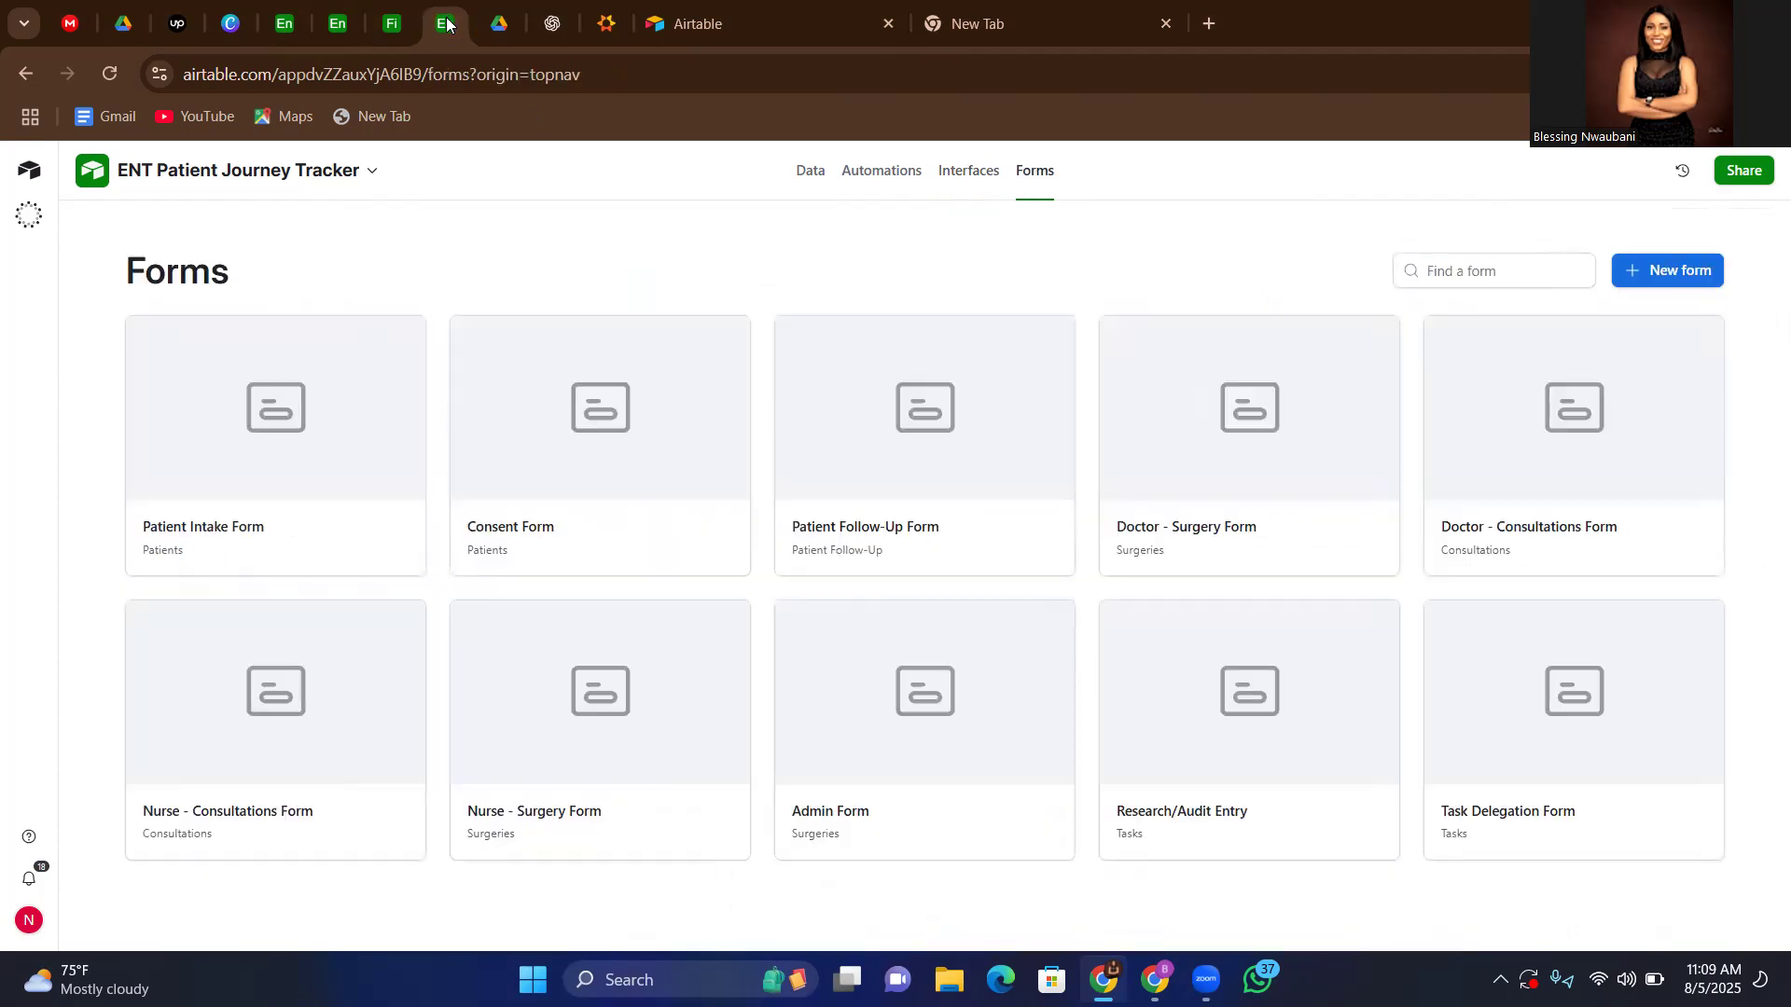
pyautogui.click(345, 399)
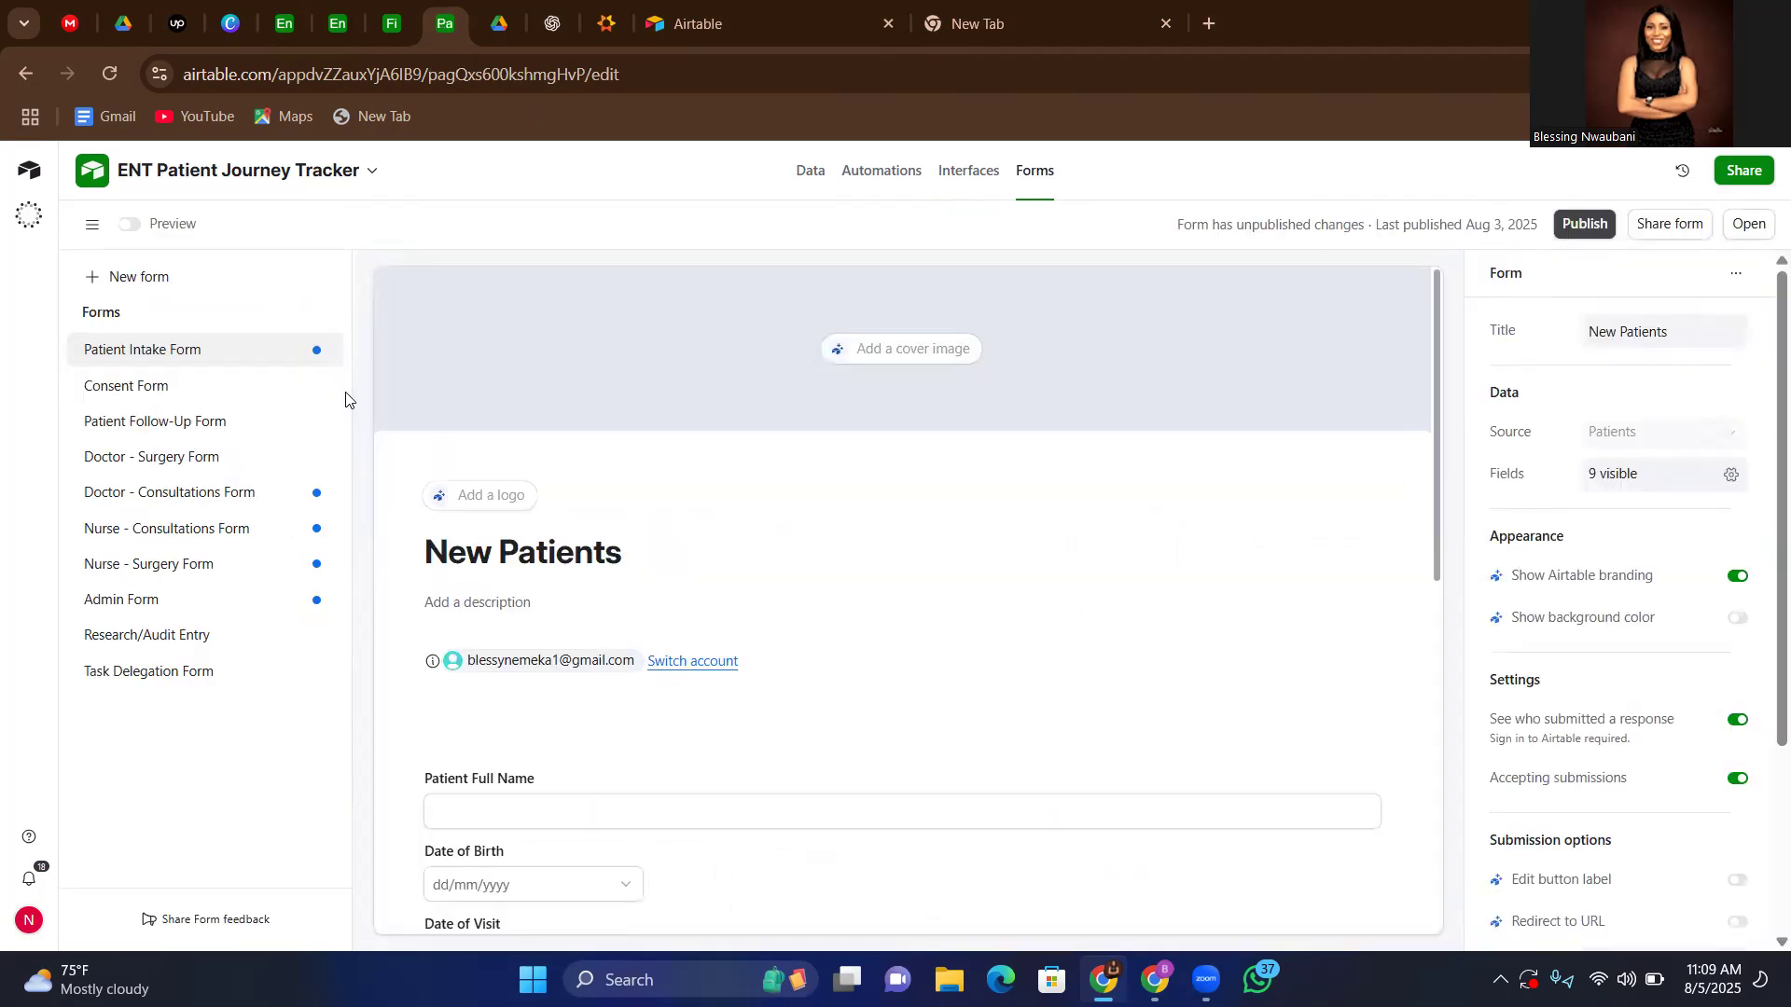
pyautogui.scroll(-4, 839, 724)
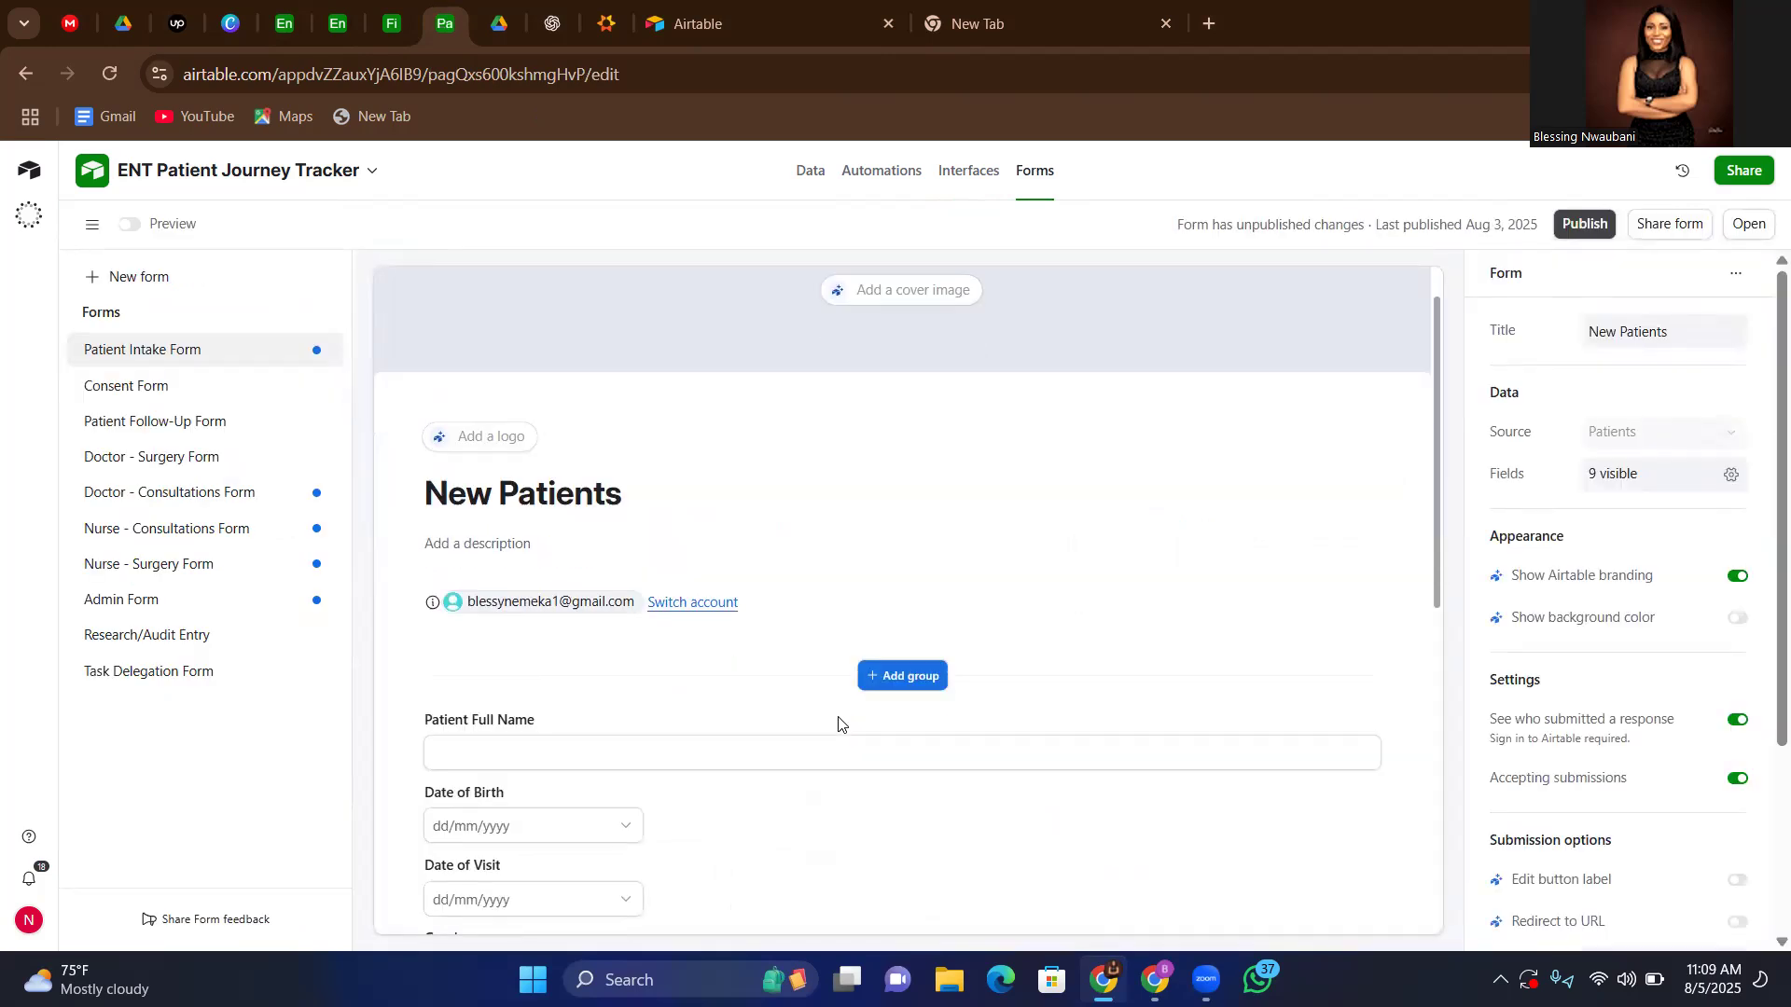
pyautogui.scroll(-1, 837, 724)
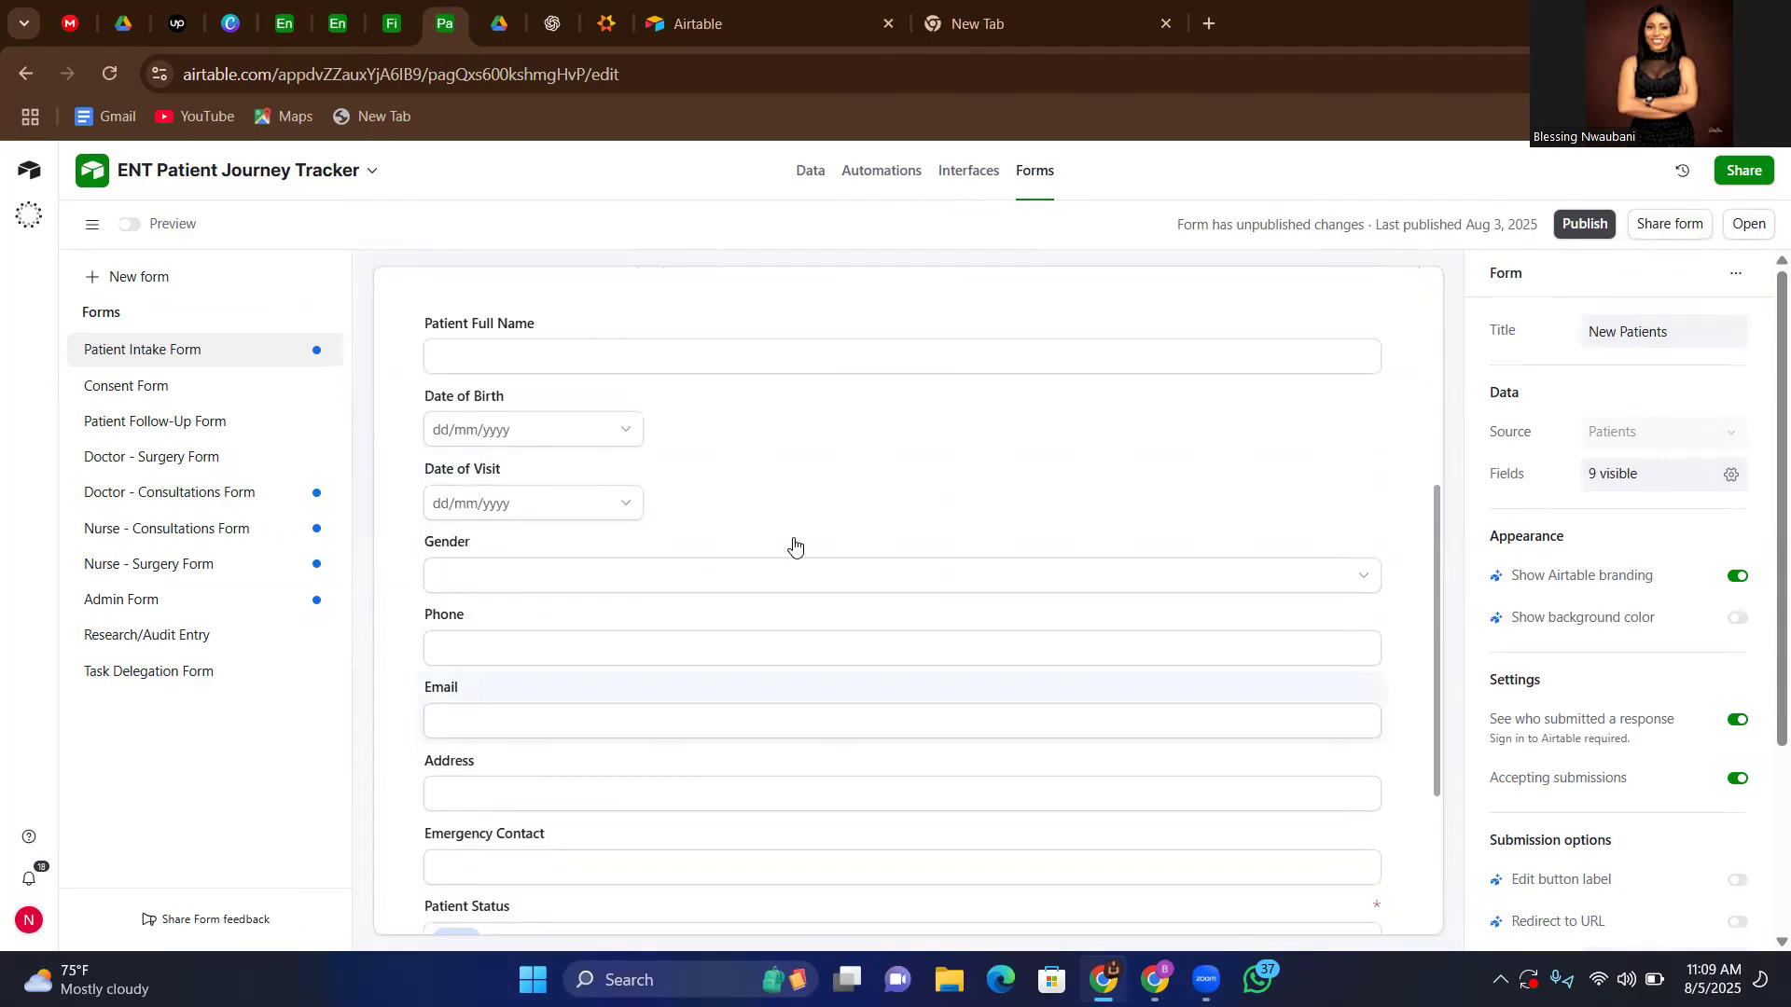
pyautogui.scroll(-3, 804, 558)
pyautogui.scroll(5, 804, 557)
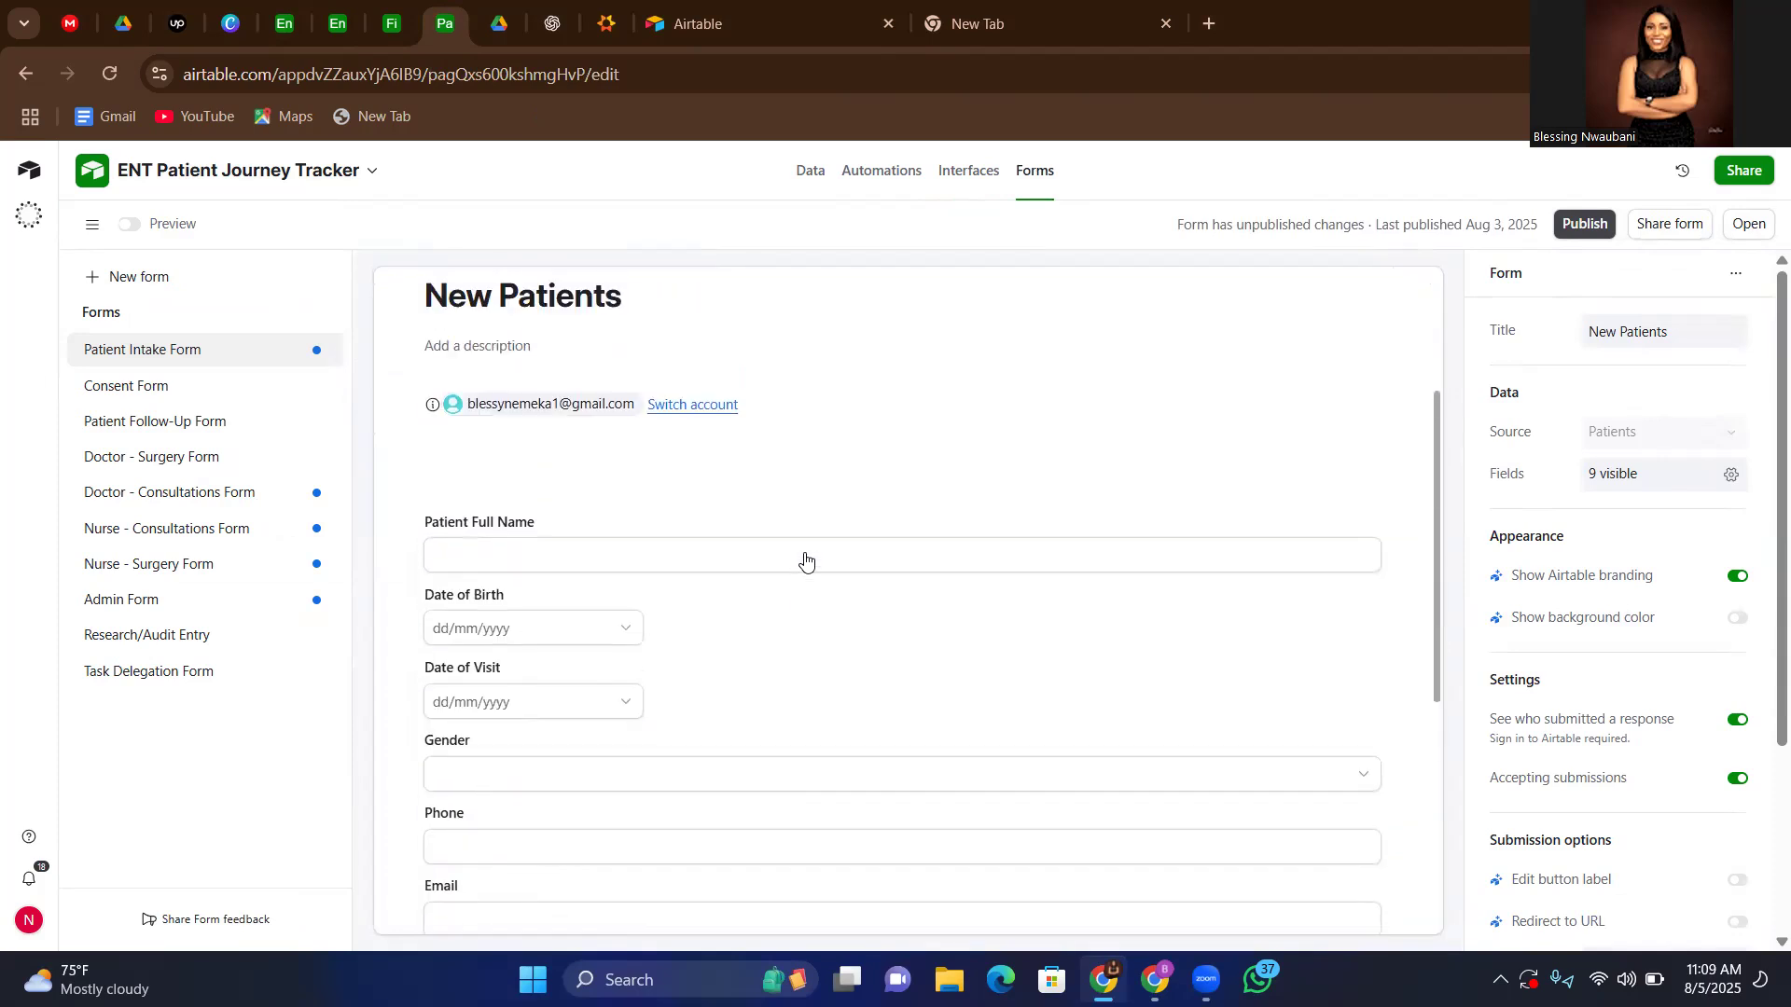
# Look through the Consent Form, the Patient Follow-Up Form and the Doctor - Surgery Form
pyautogui.click(120, 396)
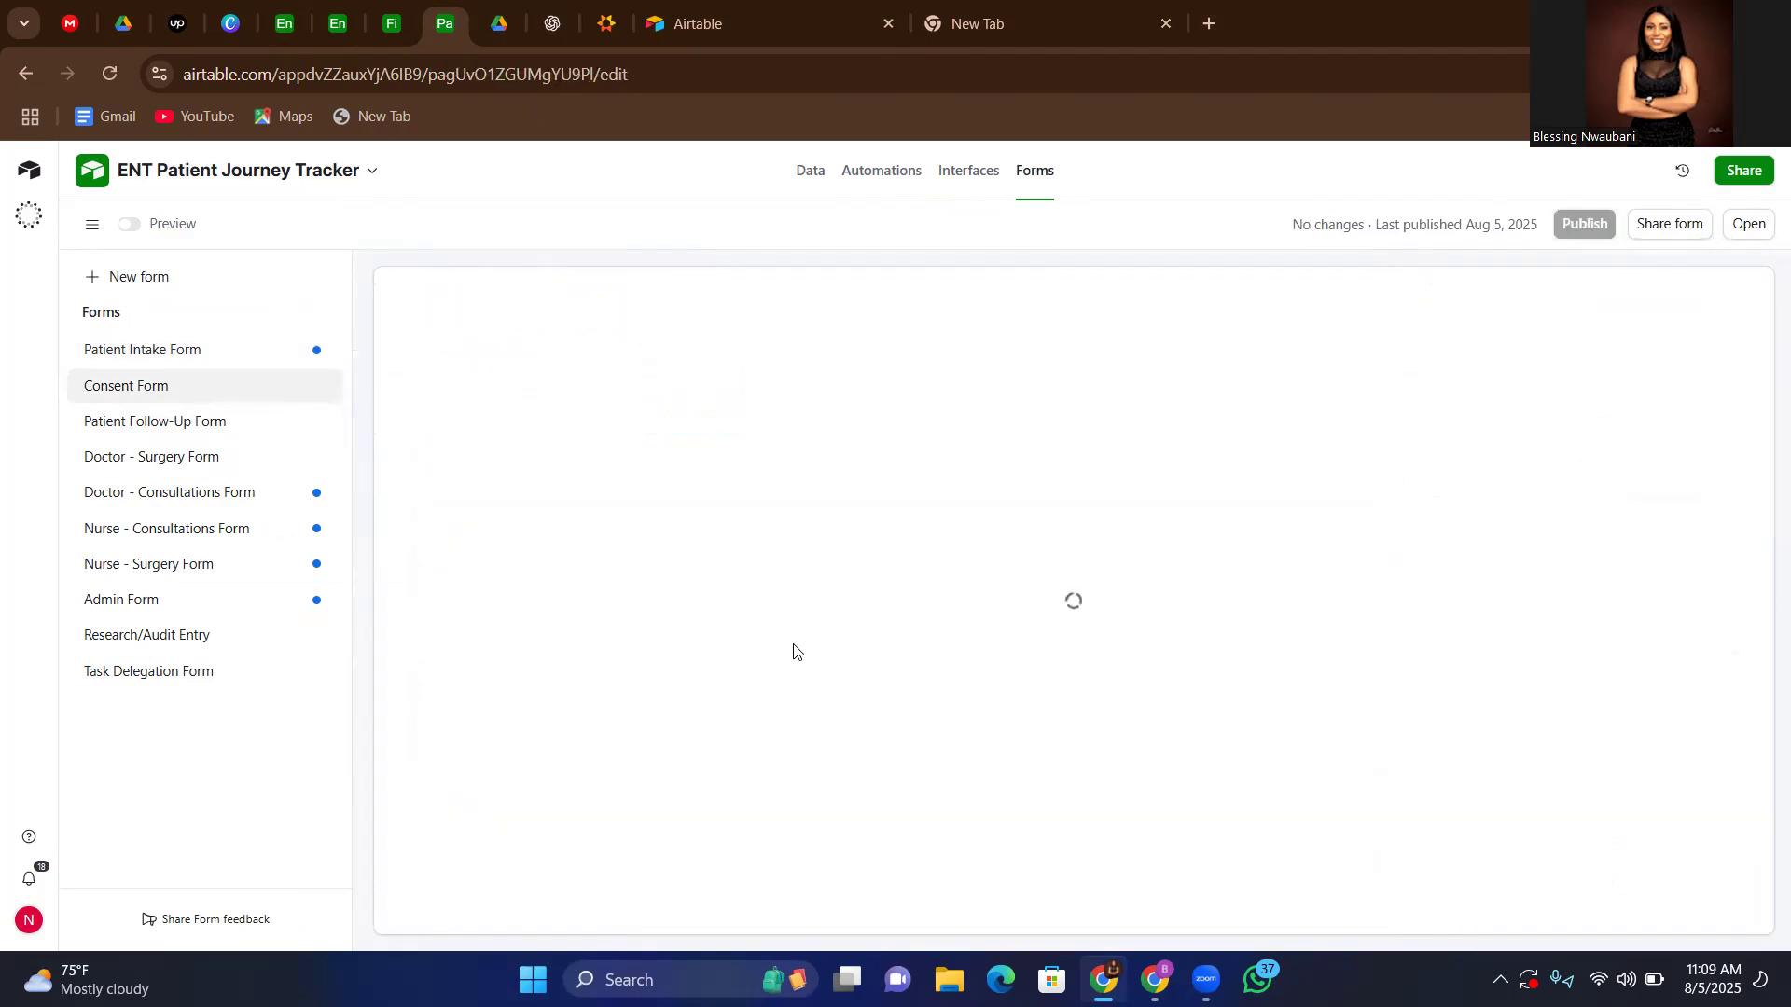
pyautogui.scroll(-1, 794, 651)
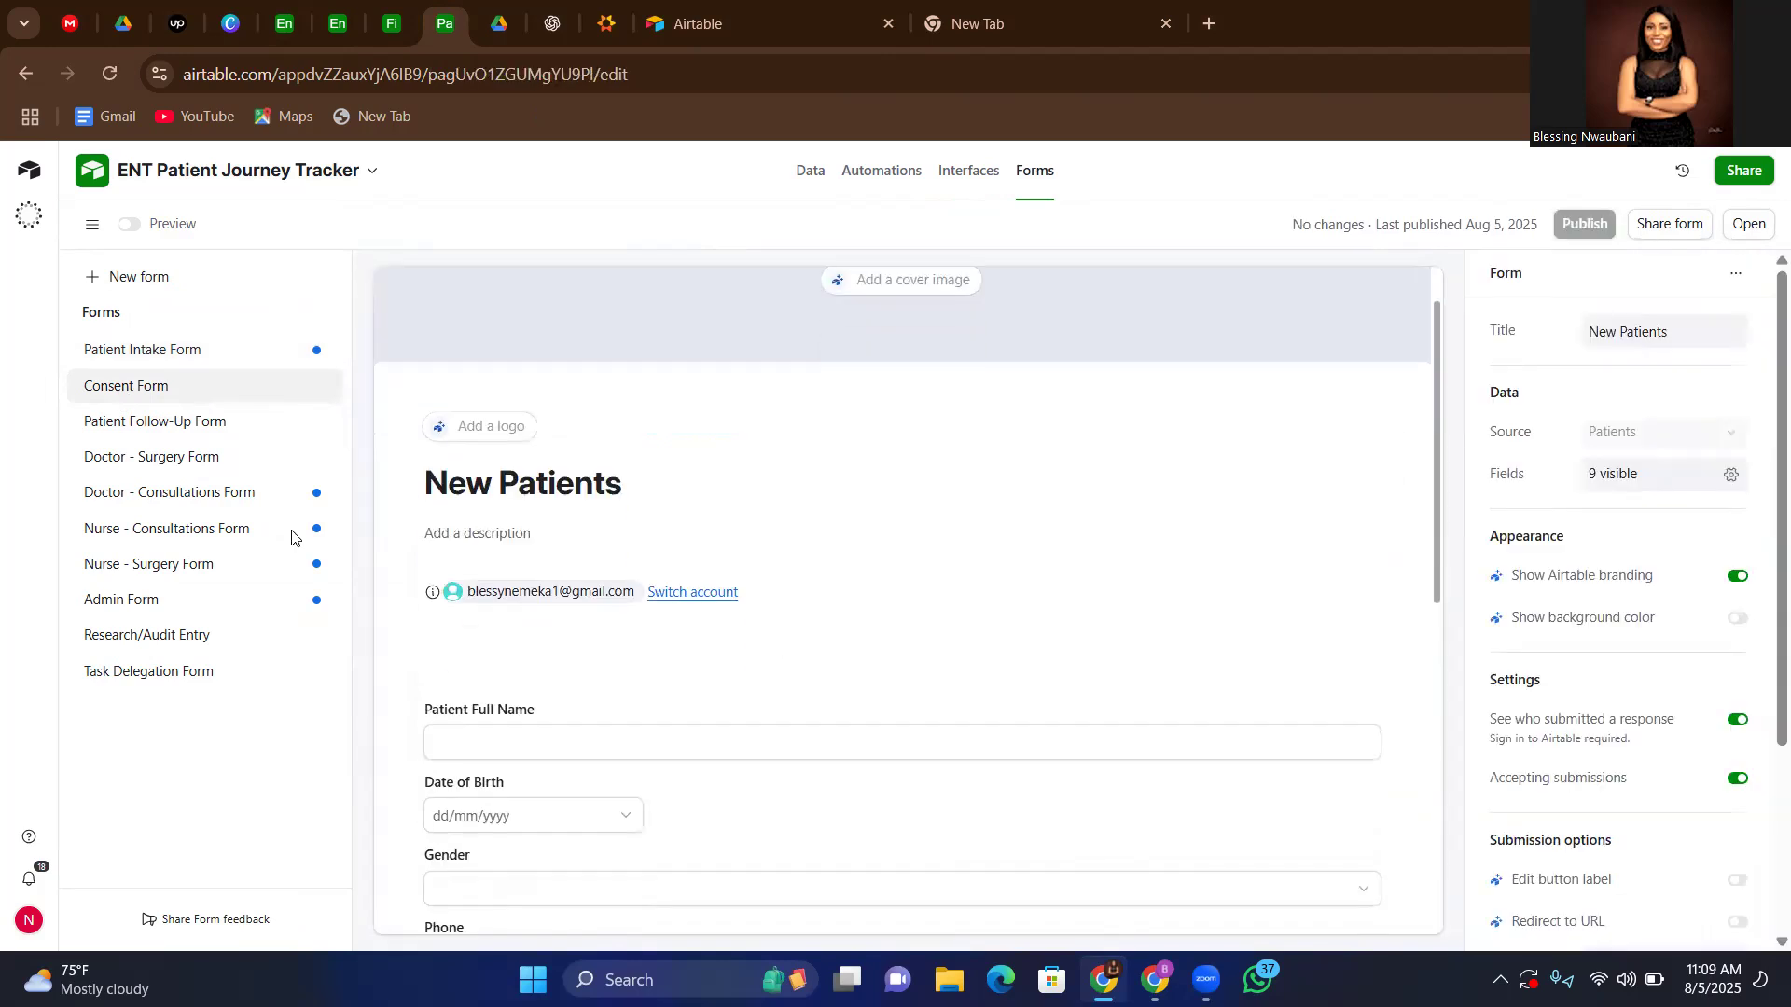
pyautogui.click(144, 425)
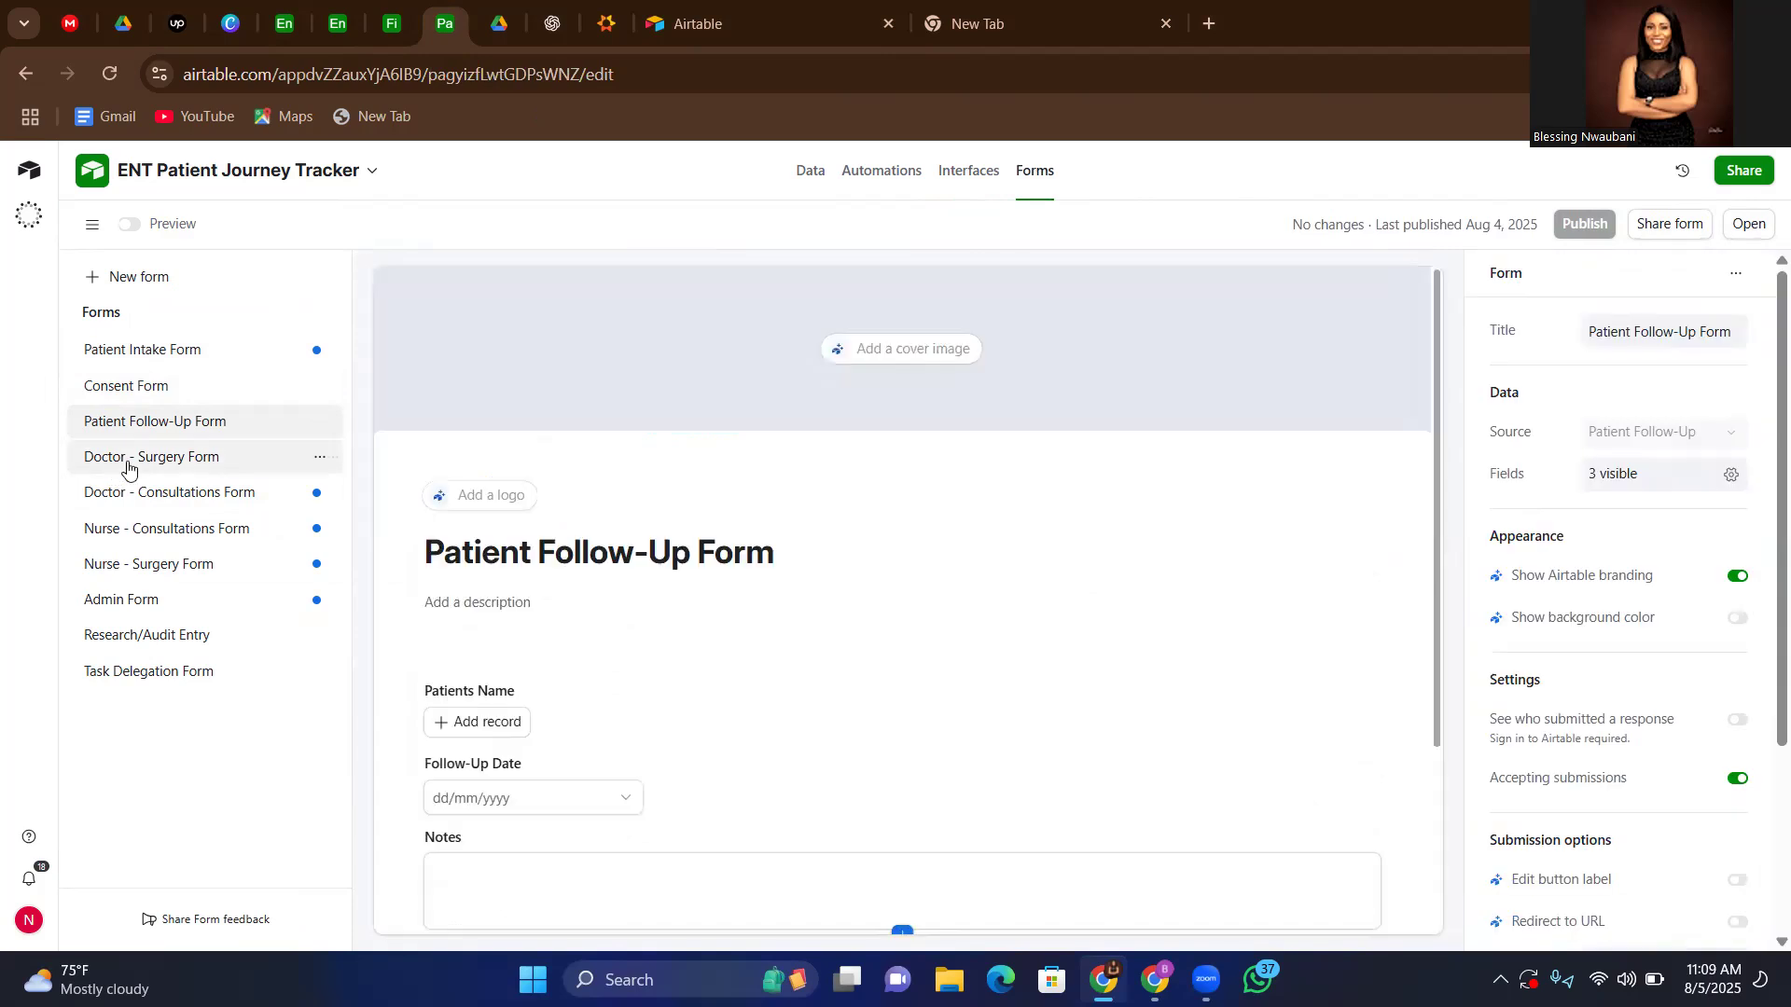
pyautogui.click(127, 466)
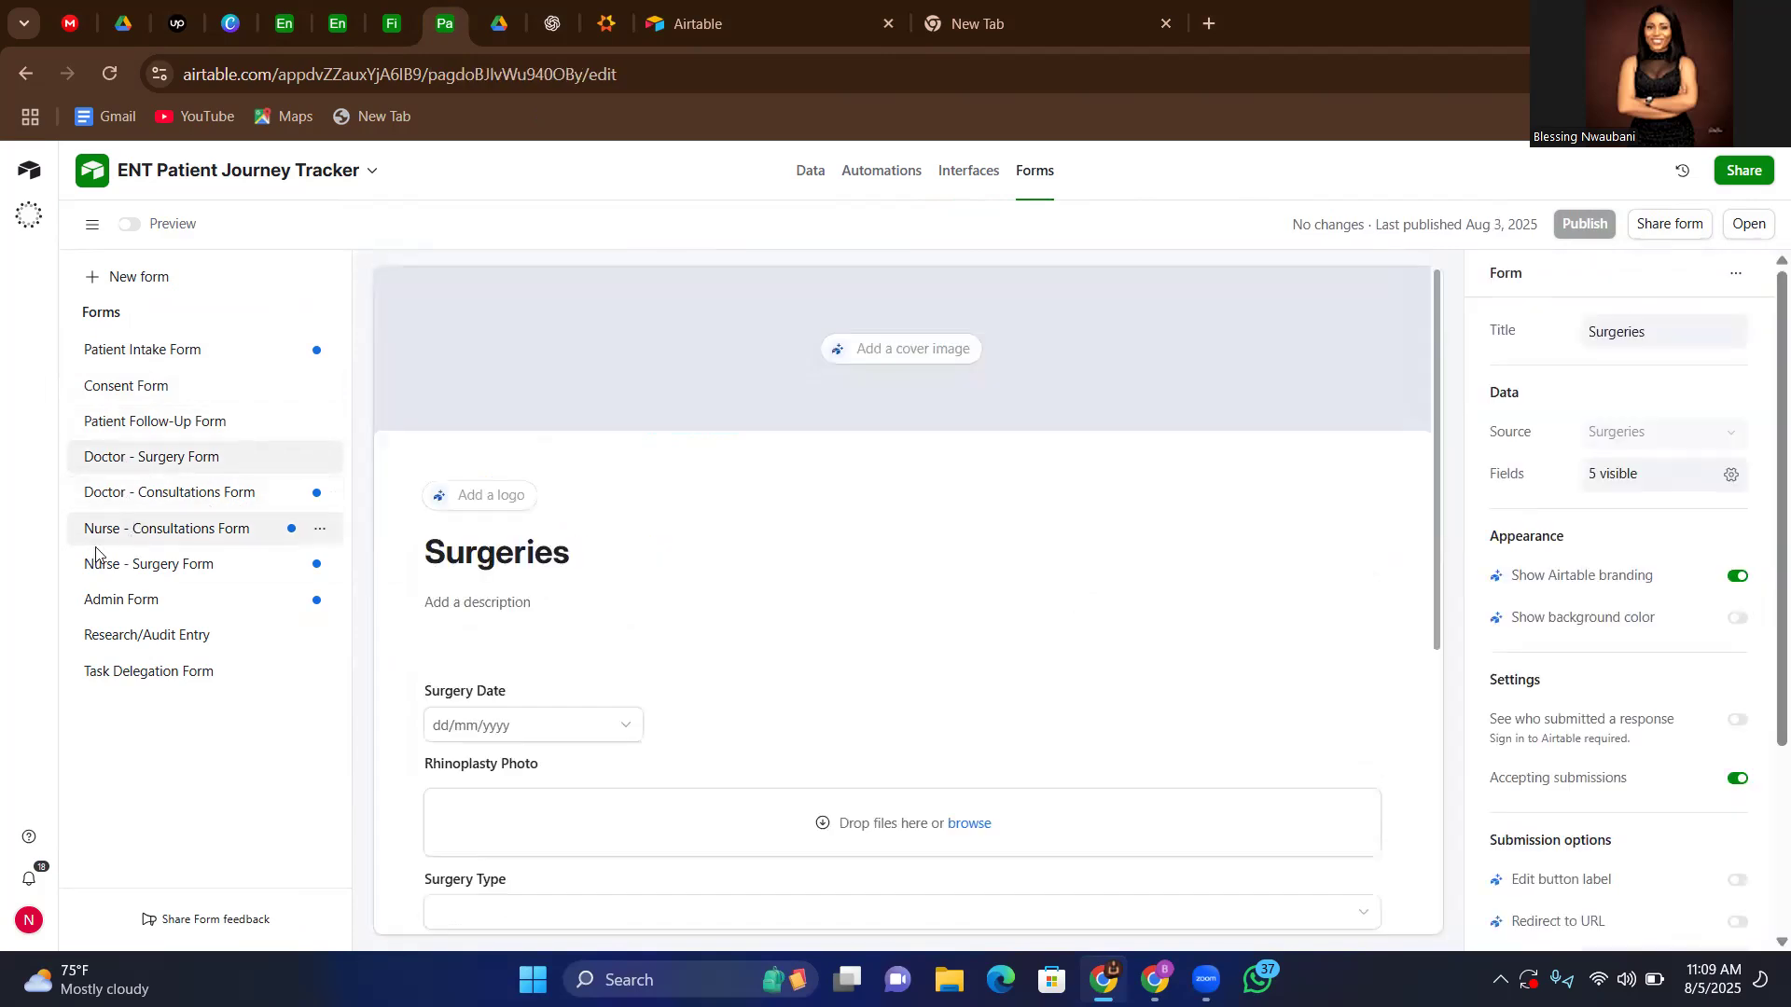
# Open the Admin Form and look over its fields, from Patient and Surgery Type down to Tasks
pyautogui.click(135, 606)
pyautogui.scroll(-5, 1095, 721)
pyautogui.scroll(2, 1095, 721)
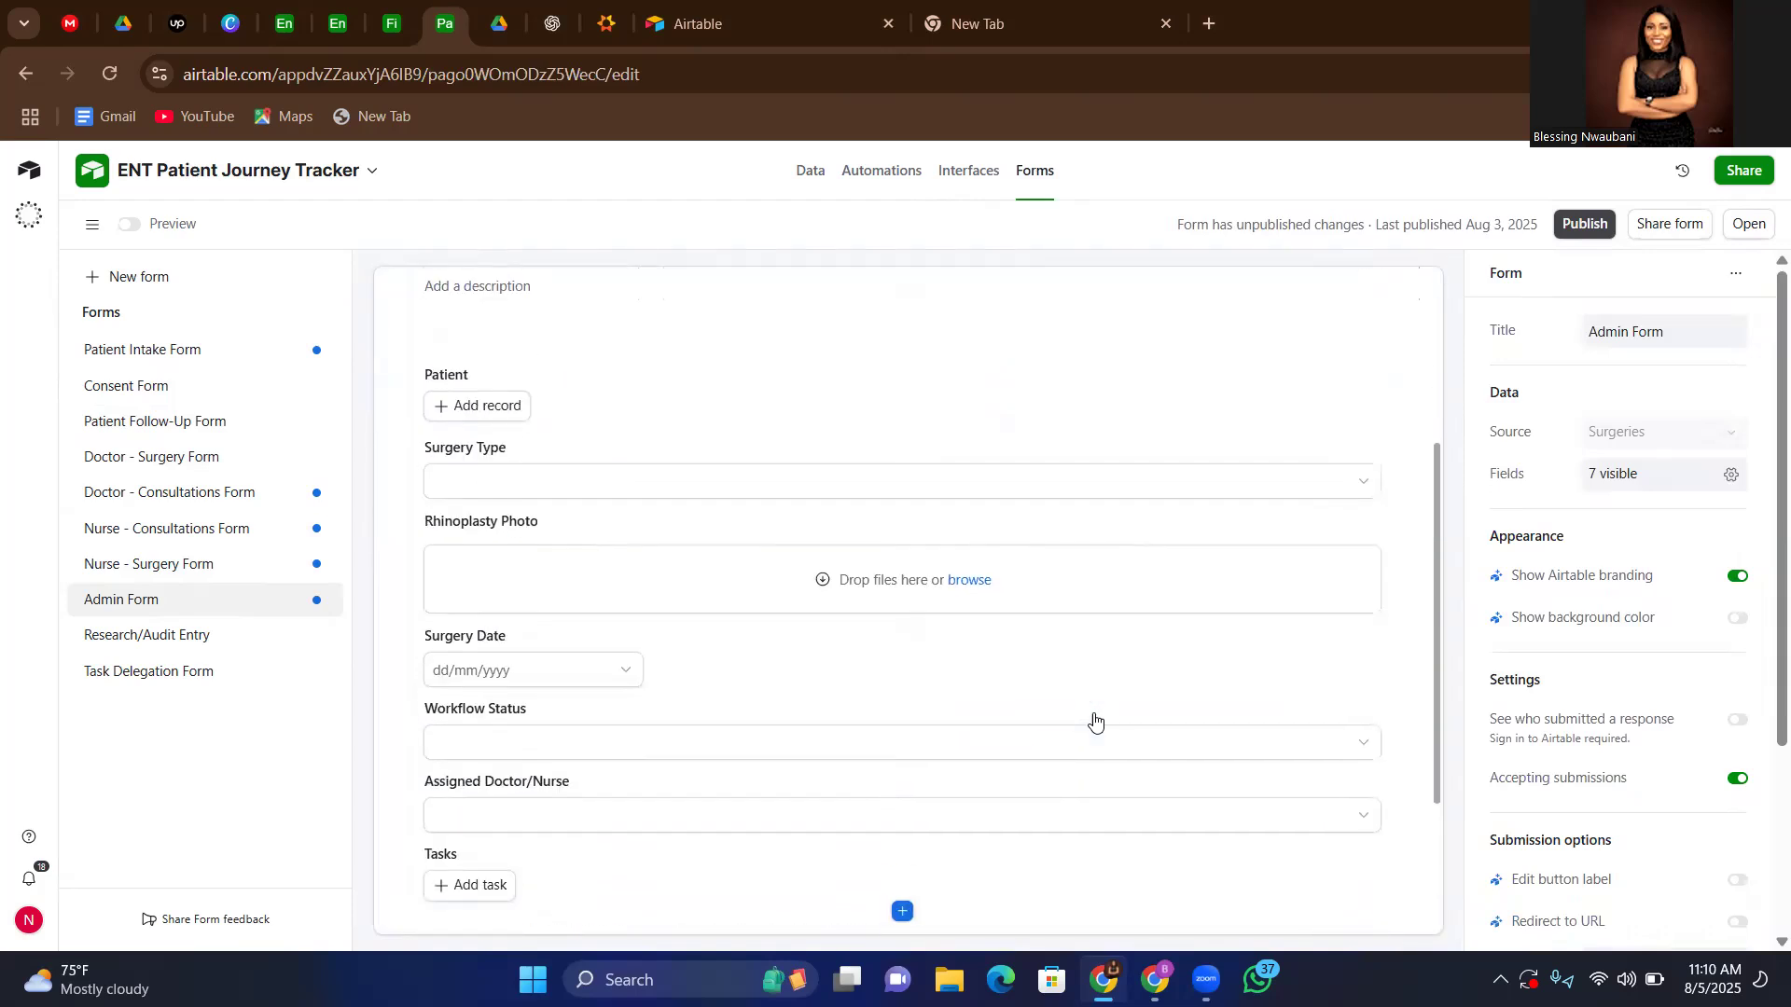
# Open the Research/Audit Entry form and review its fields, from Task Title down to Priority
pyautogui.click(144, 642)
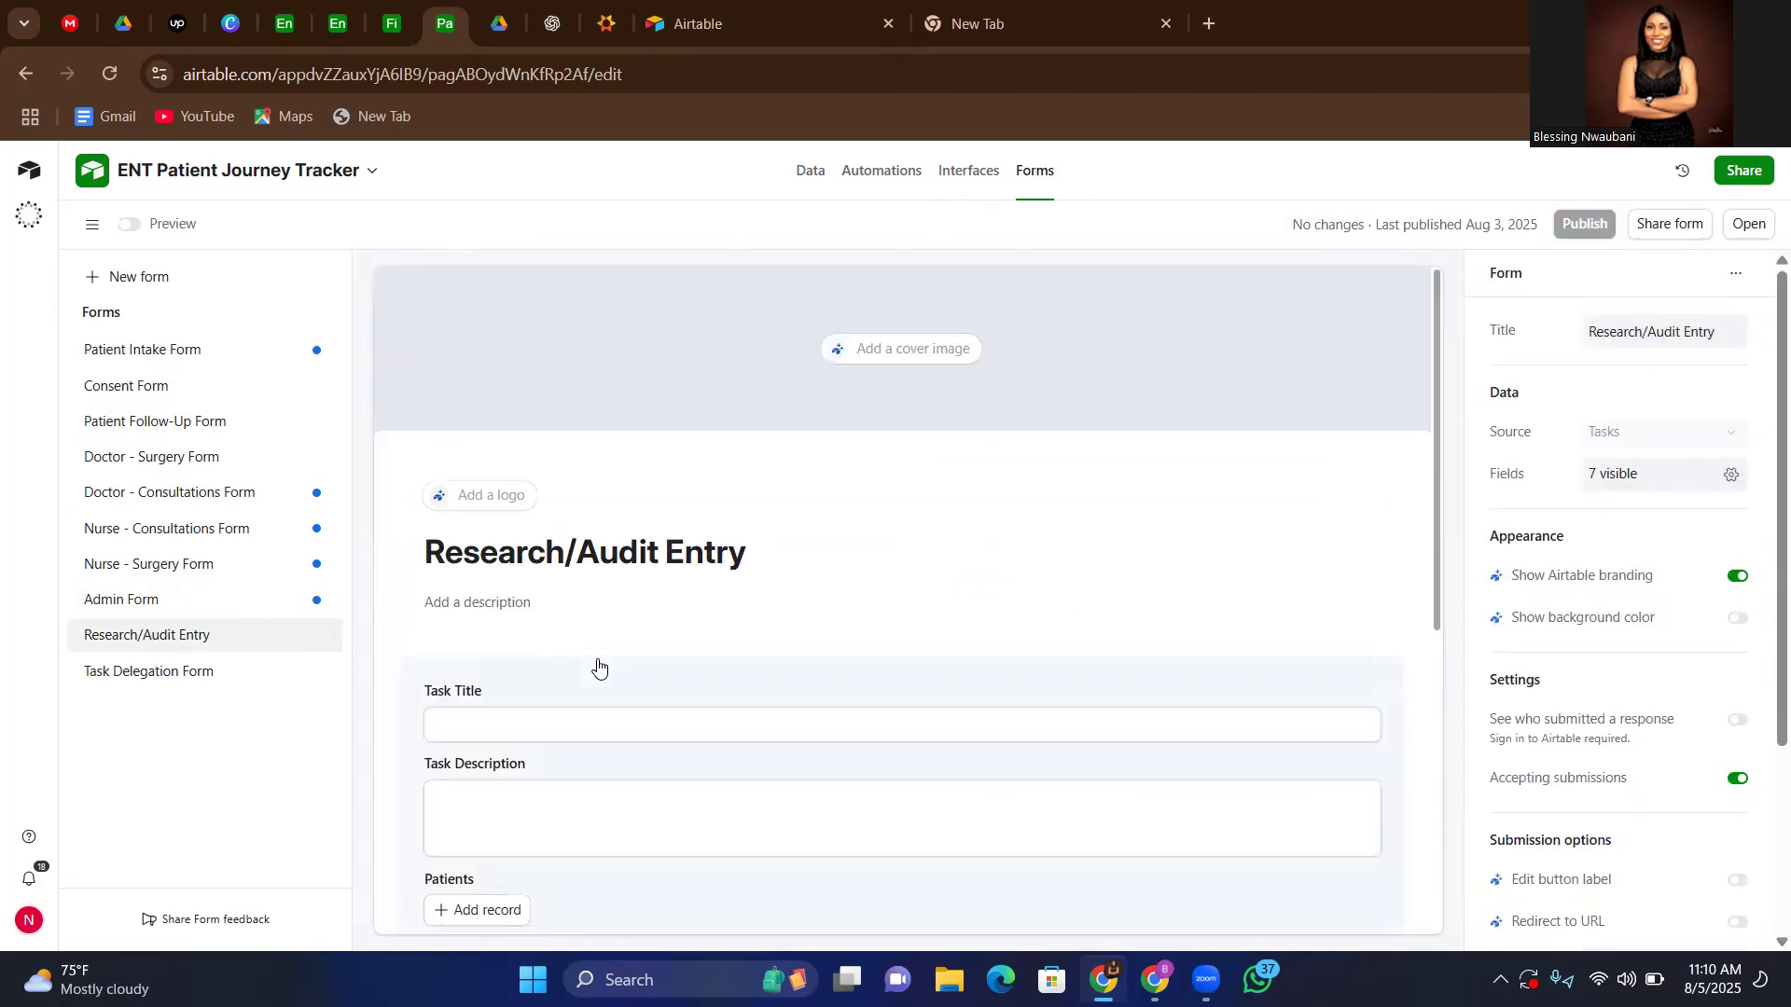
pyautogui.scroll(-2, 740, 687)
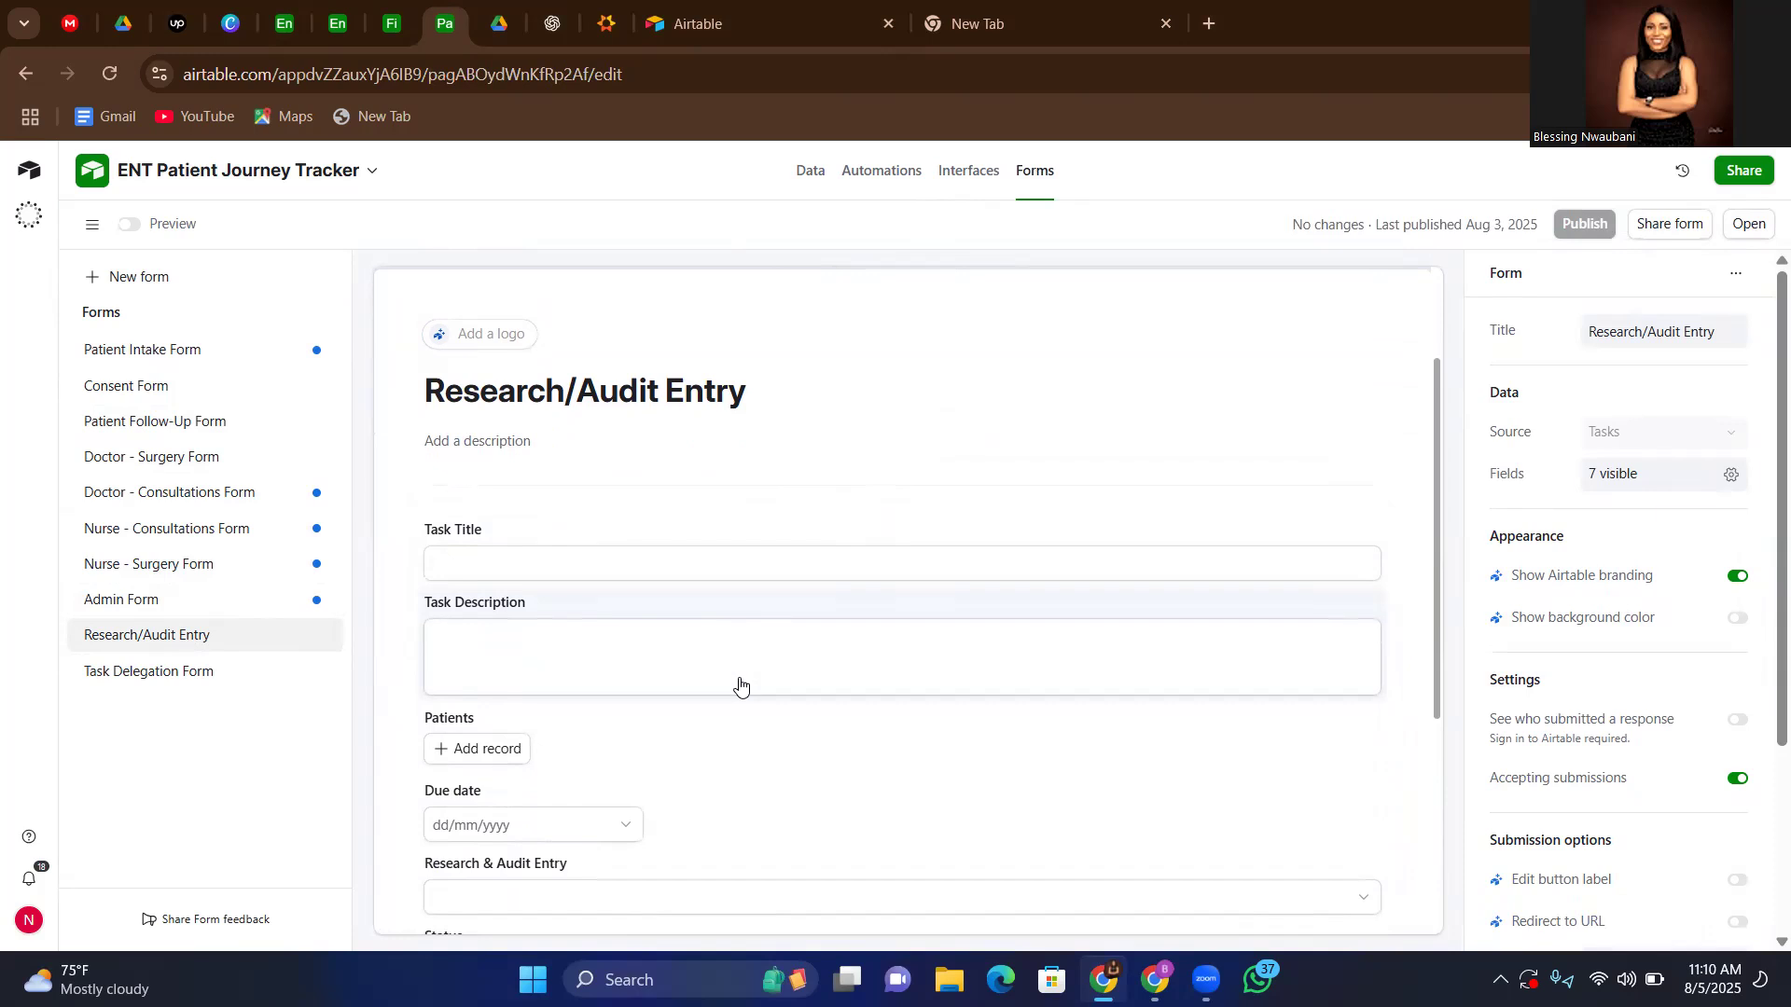
pyautogui.scroll(-2, 736, 683)
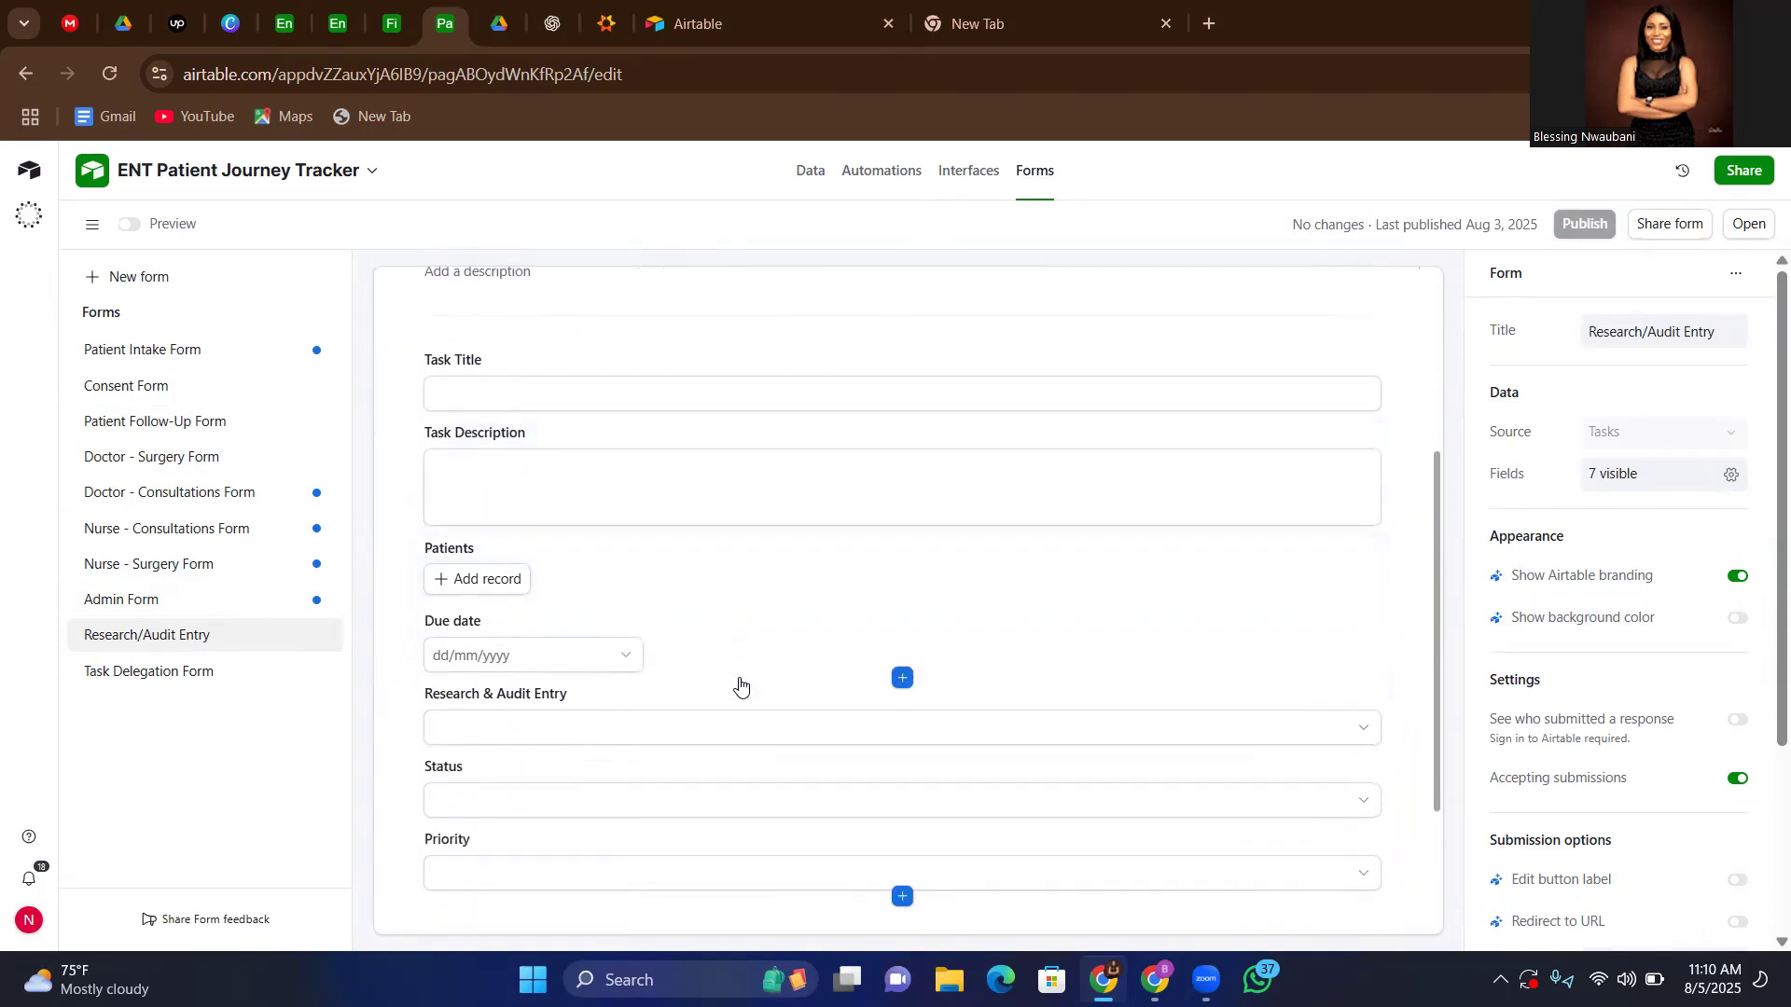
# Review the Task Delegation Form's fields and compare the form with Research/Audit Entry
pyautogui.click(179, 686)
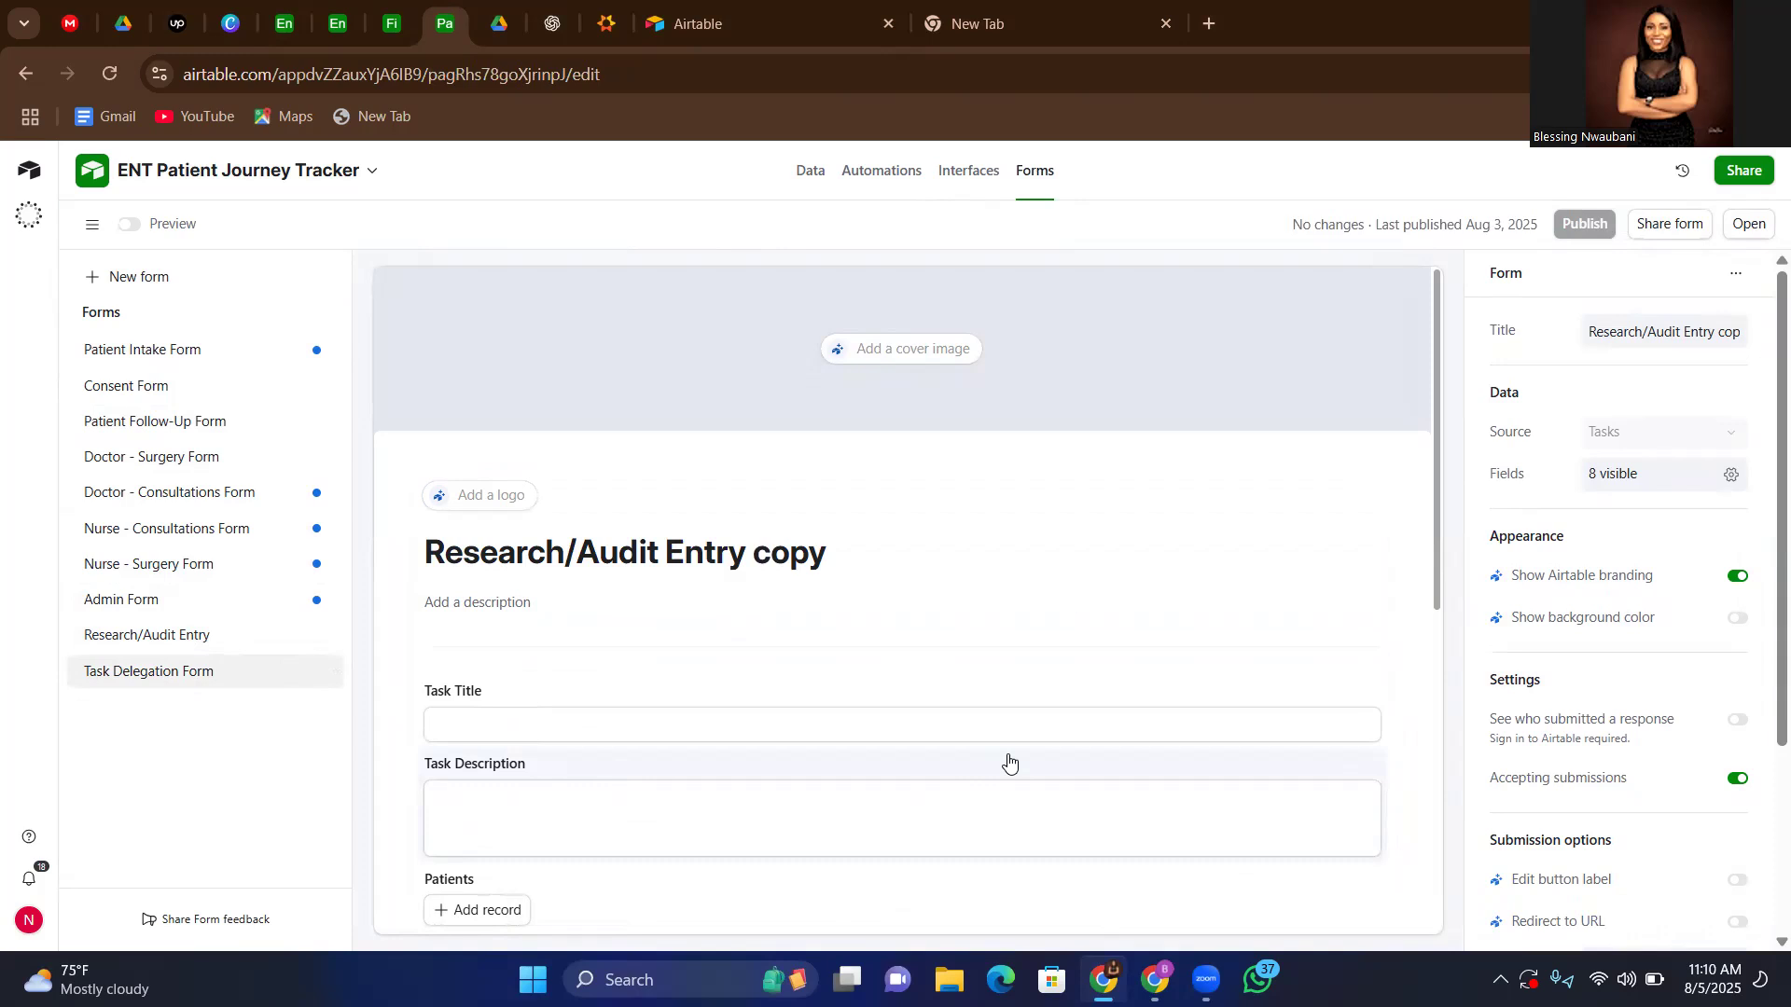
pyautogui.scroll(-2, 799, 730)
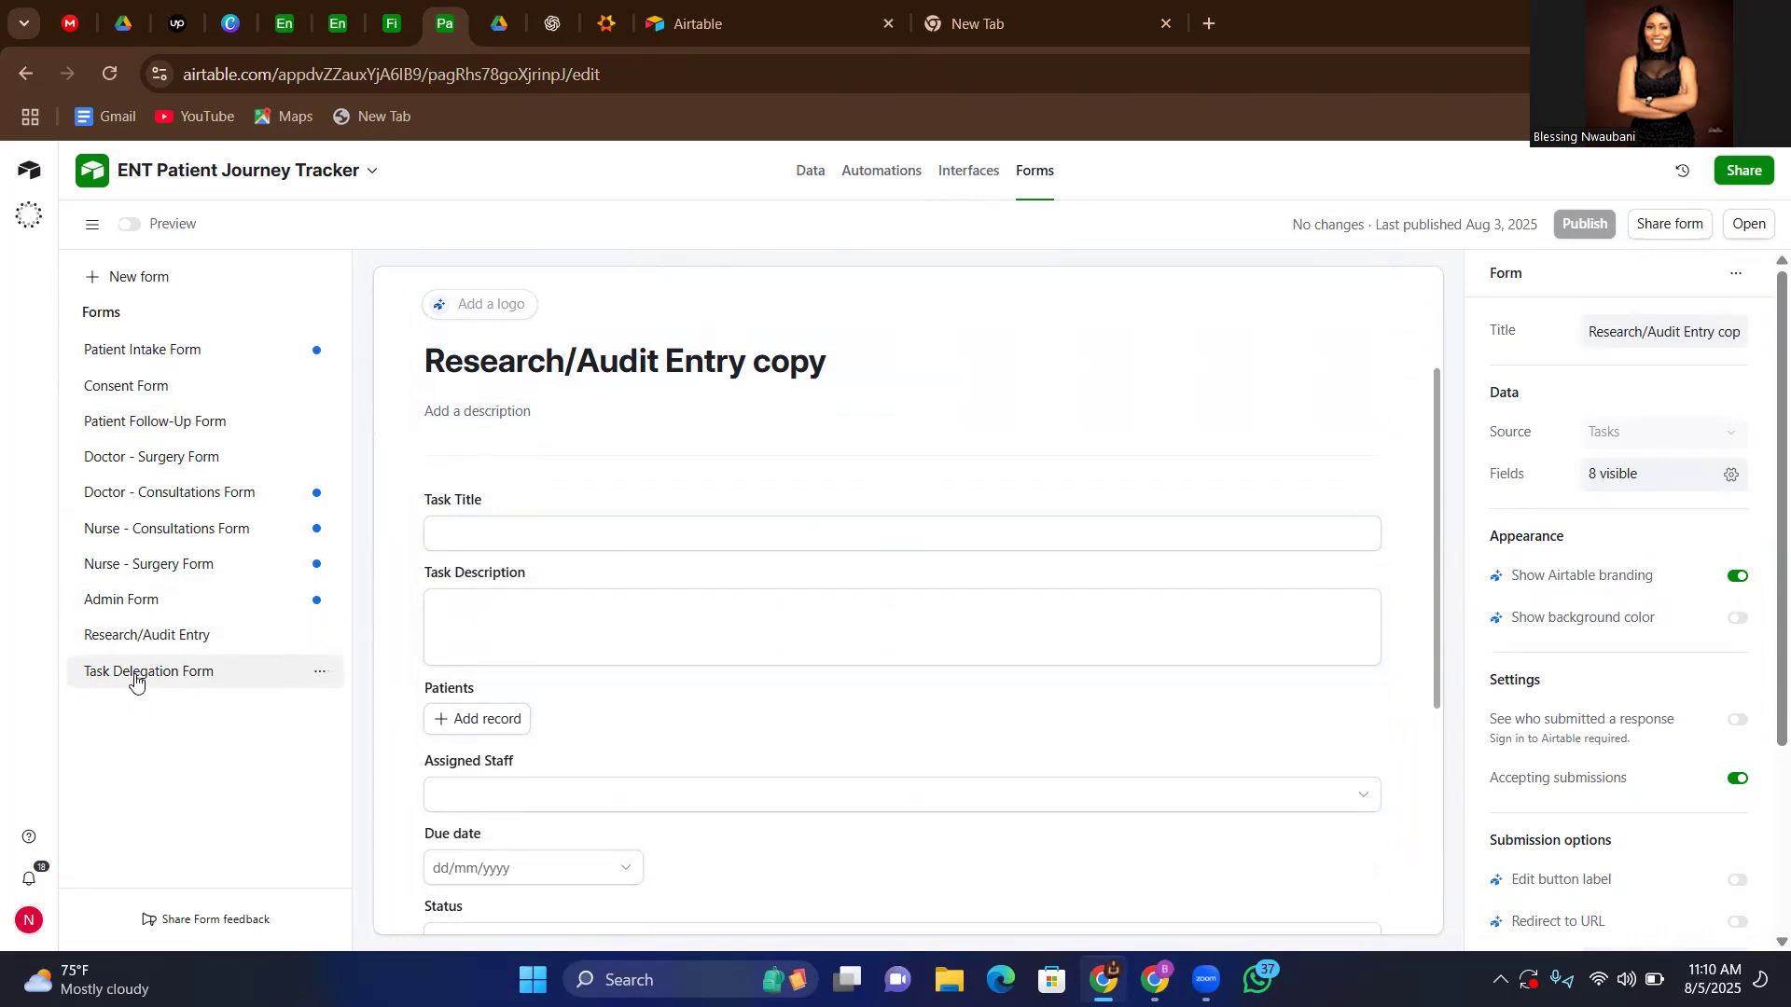
pyautogui.click(115, 643)
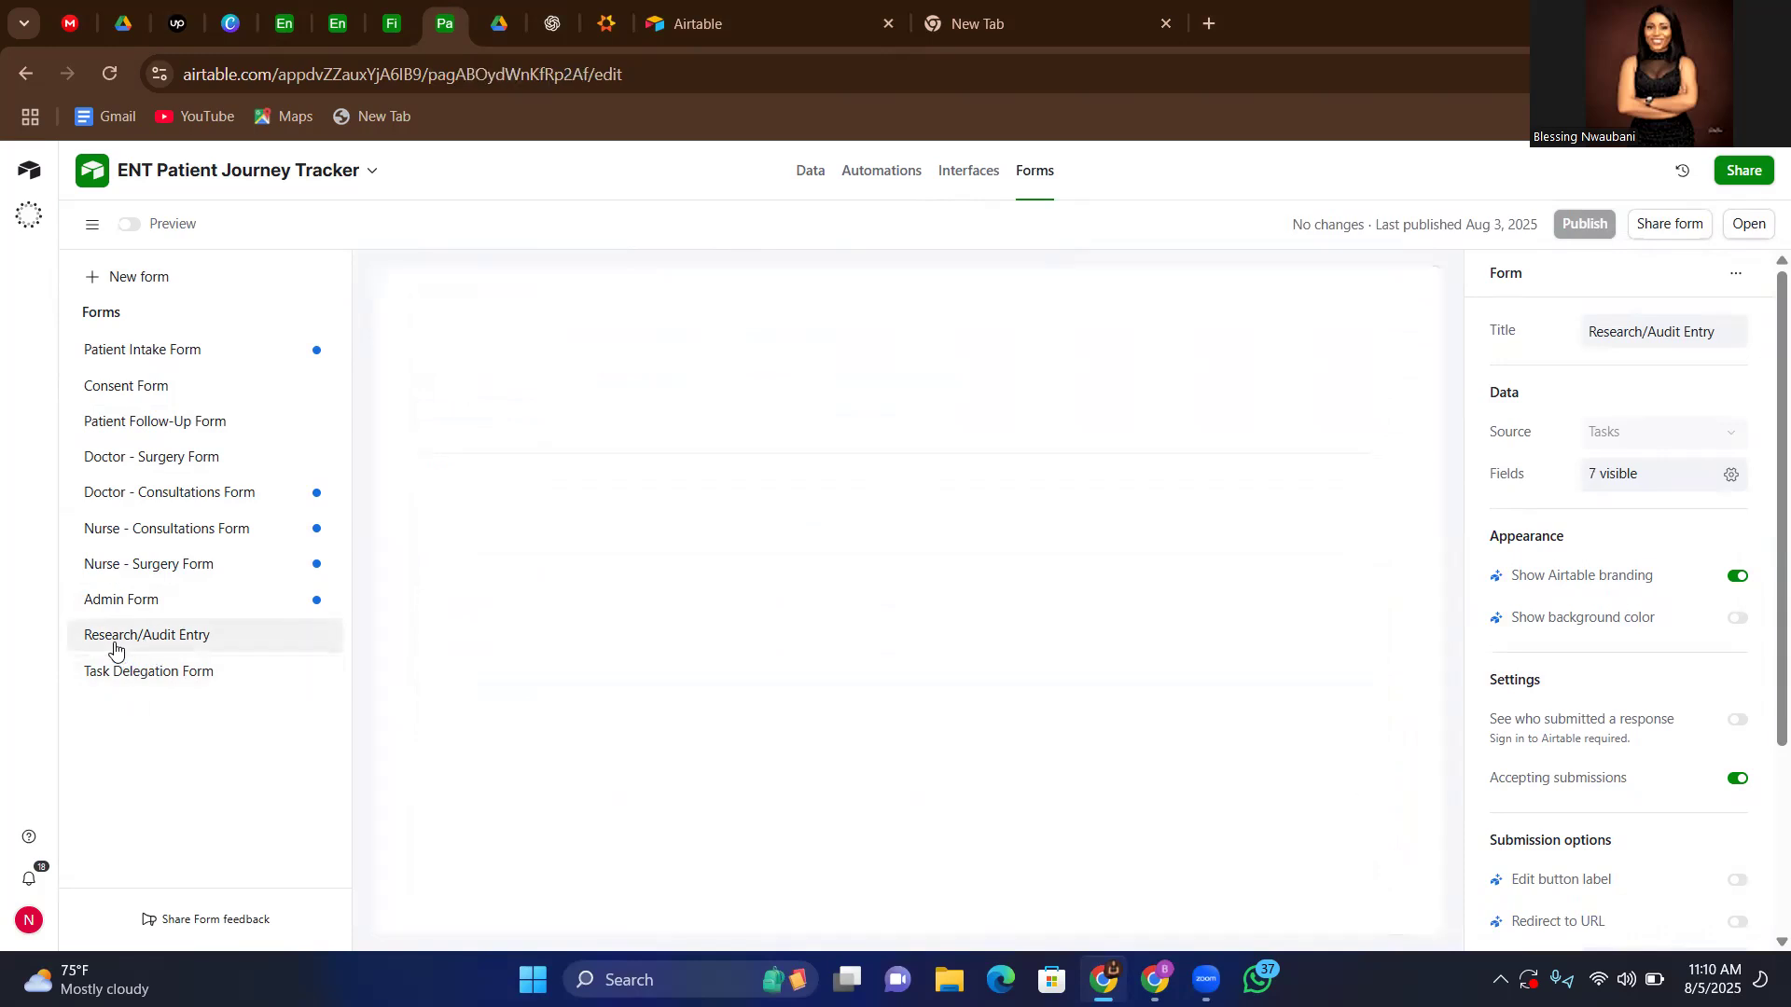
pyautogui.click(160, 677)
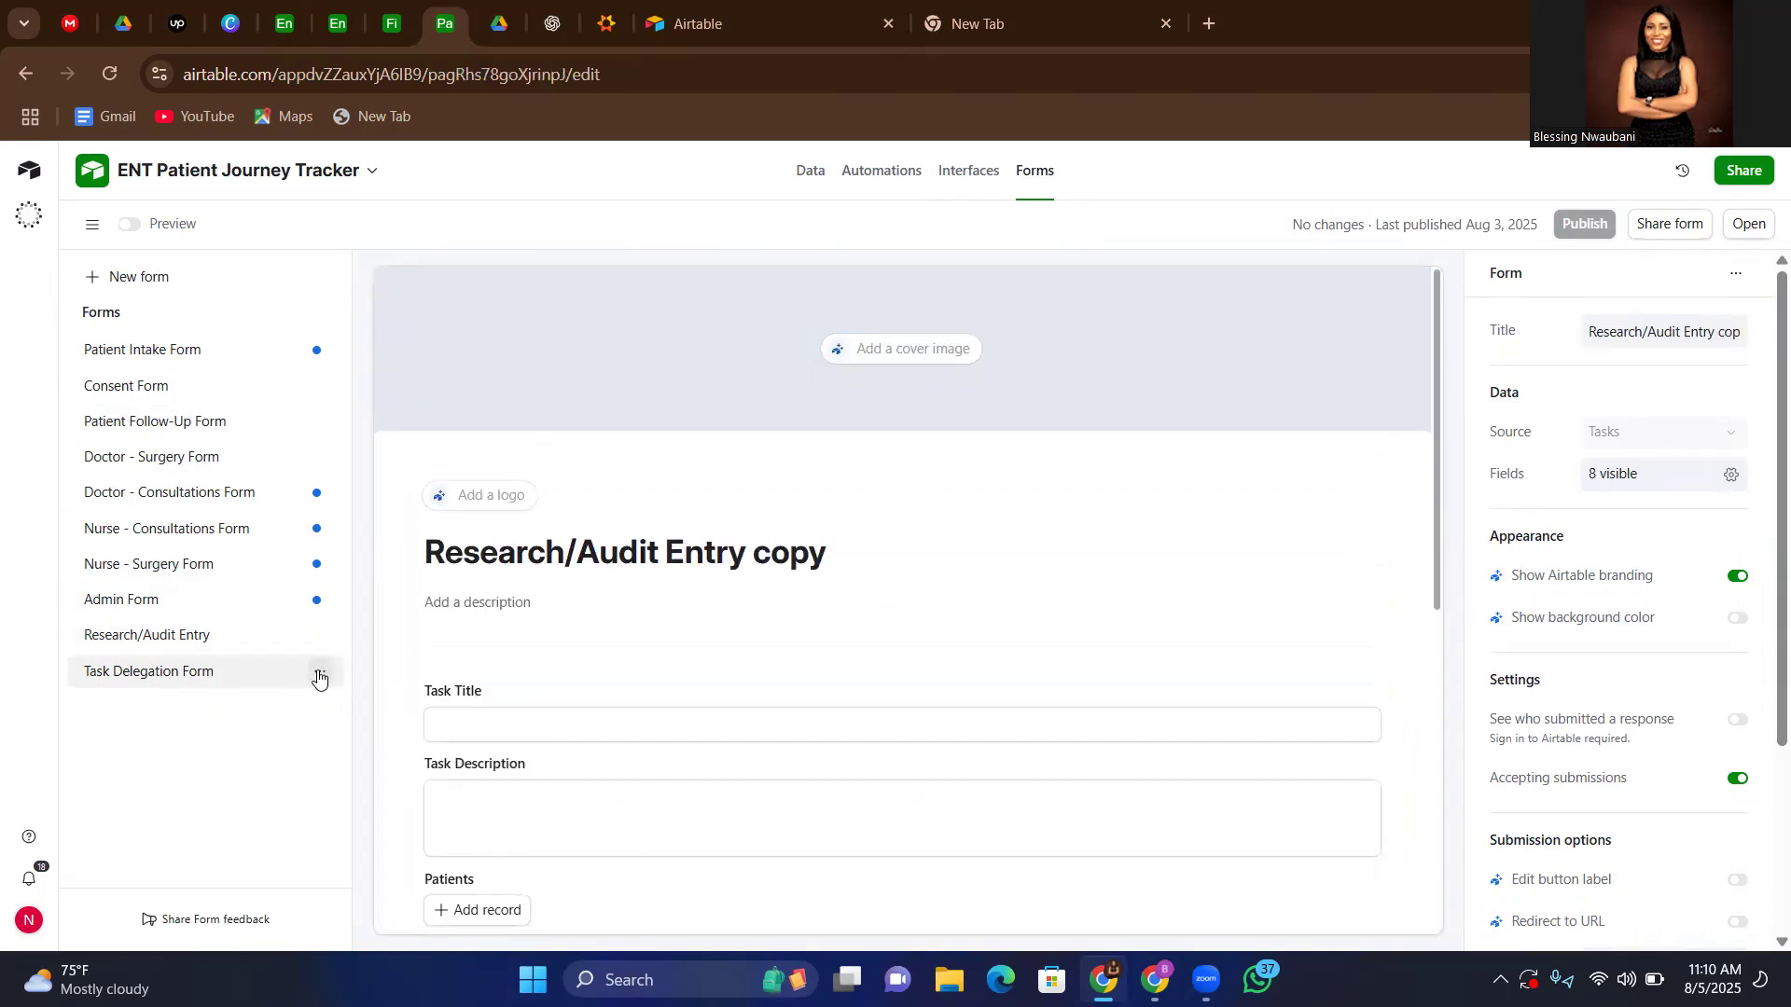
# Re-enter the name of the last form in the list as Task Delegation Form and look over its fields
pyautogui.click(319, 674)
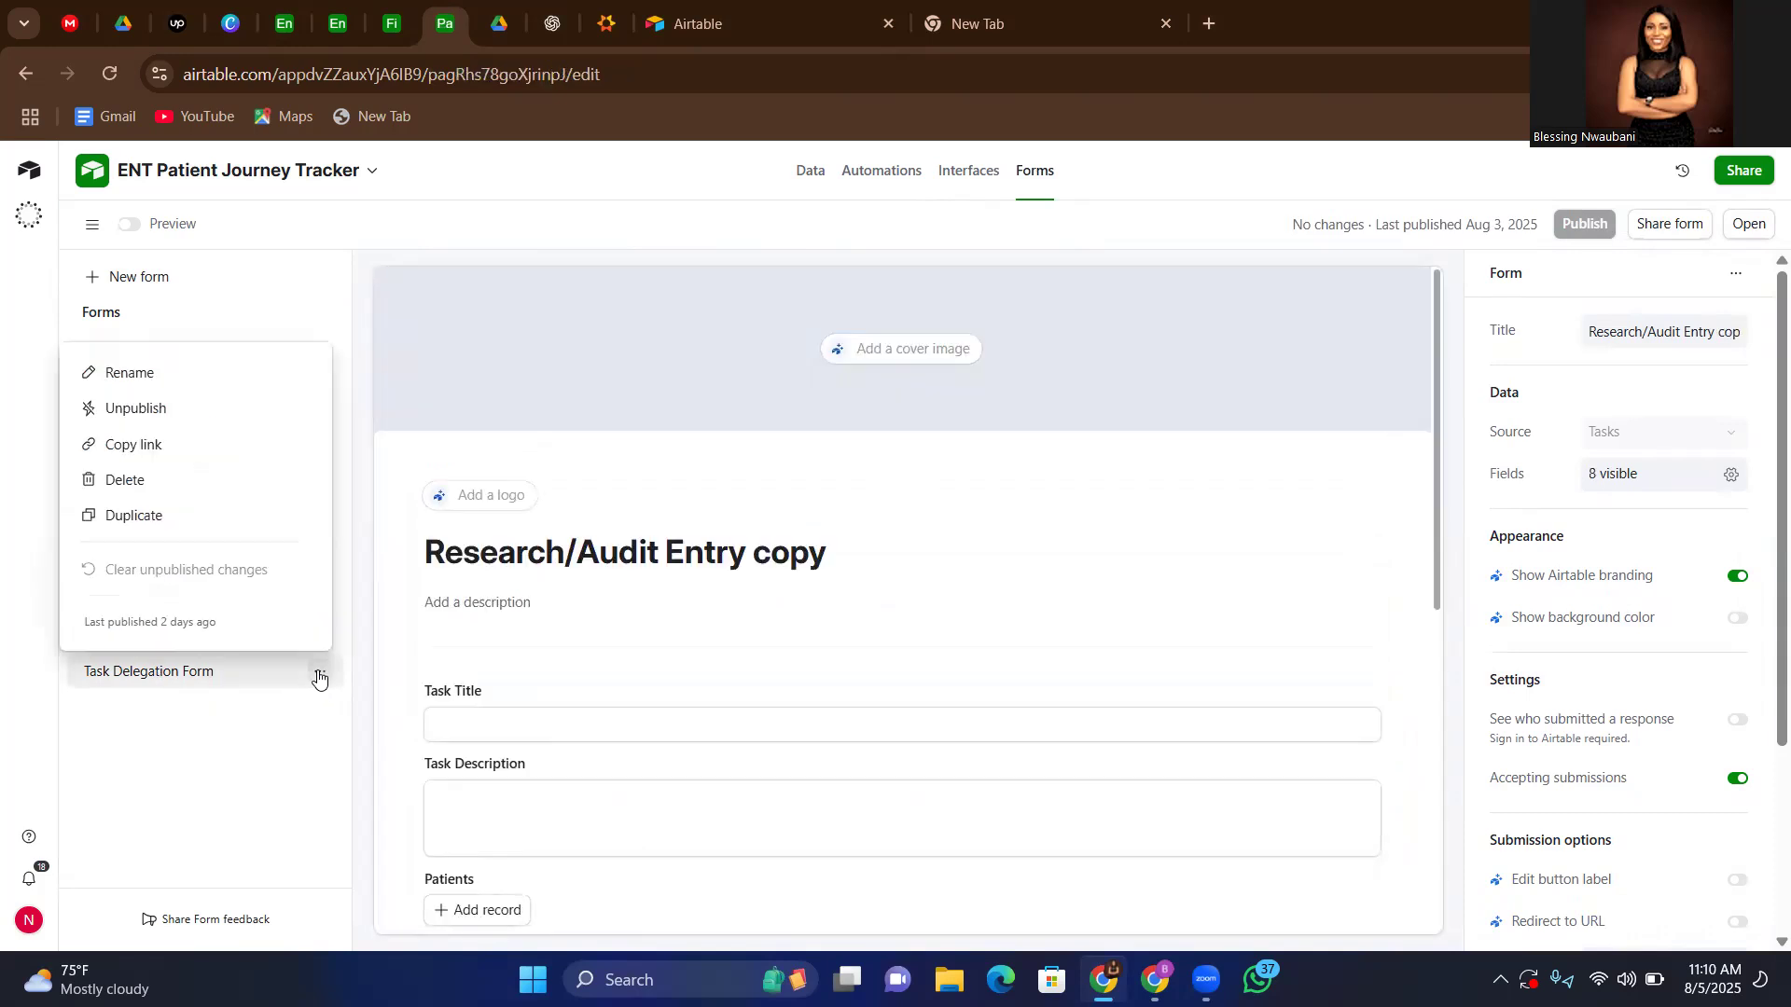
pyautogui.click(141, 374)
pyautogui.press('BackSpace')
pyautogui.write('Task Delegation Form')
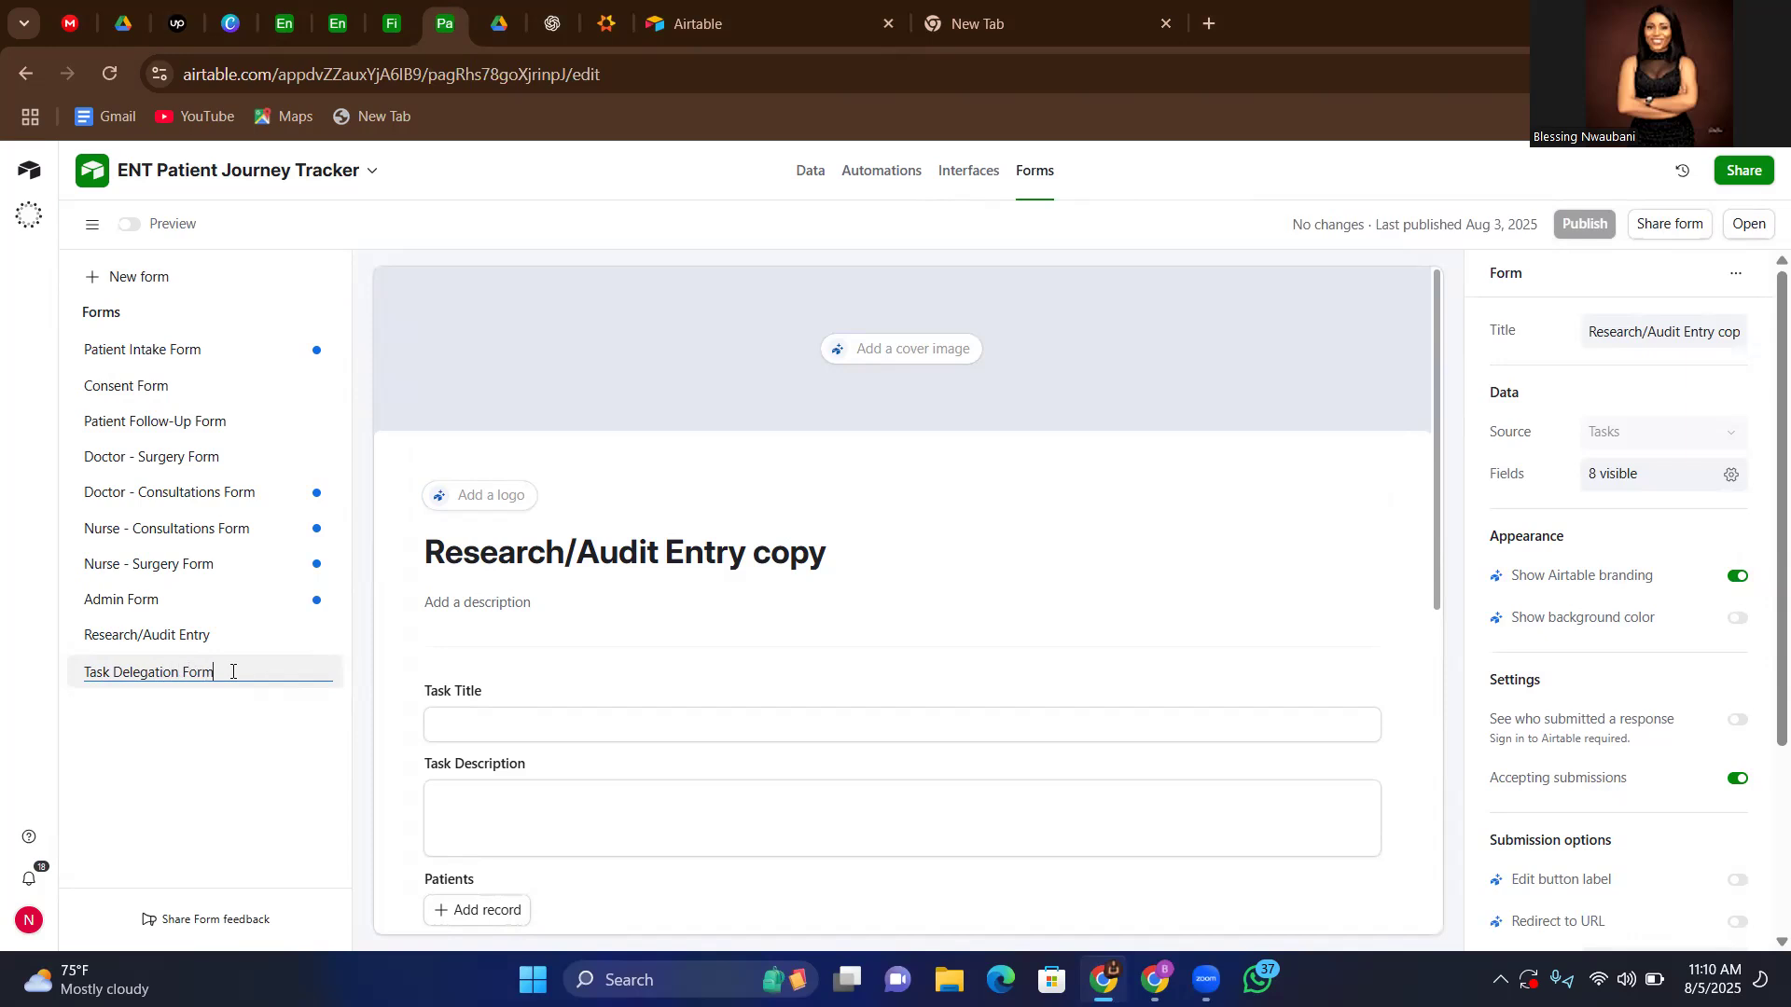
pyautogui.click(256, 740)
pyautogui.scroll(-2, 682, 722)
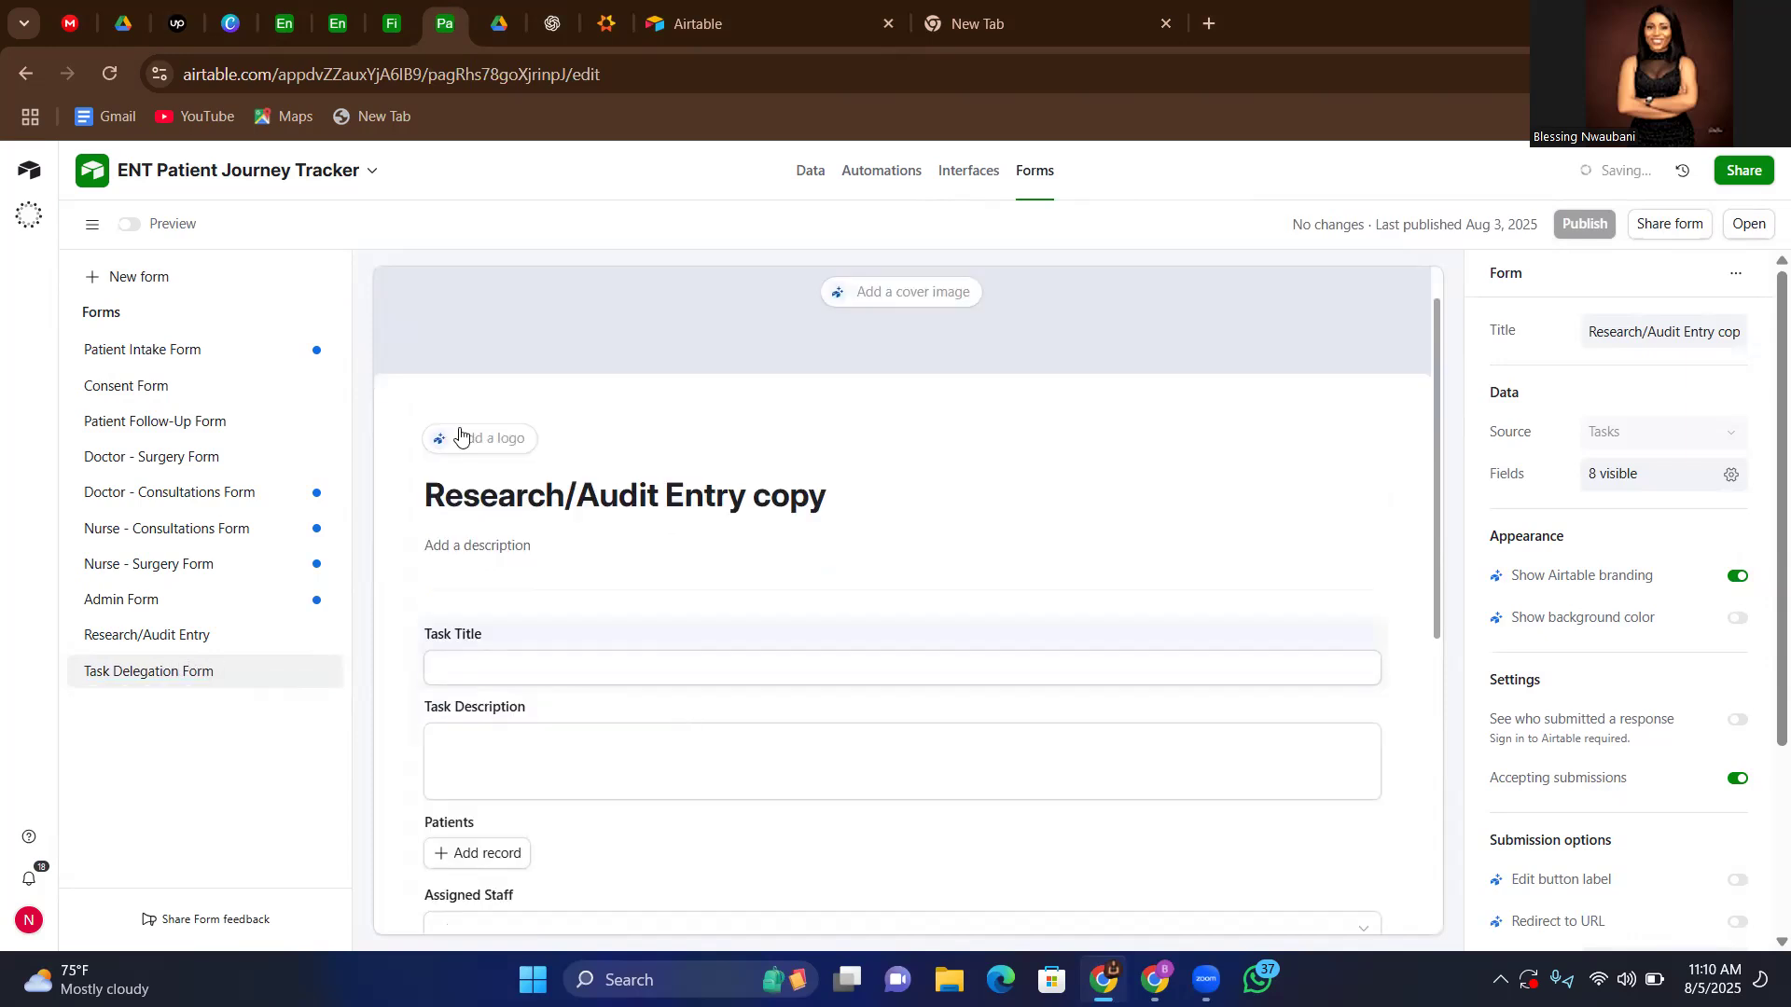
# Return to the base's data tables and open the Grid view of the Patients table
pyautogui.click(285, 26)
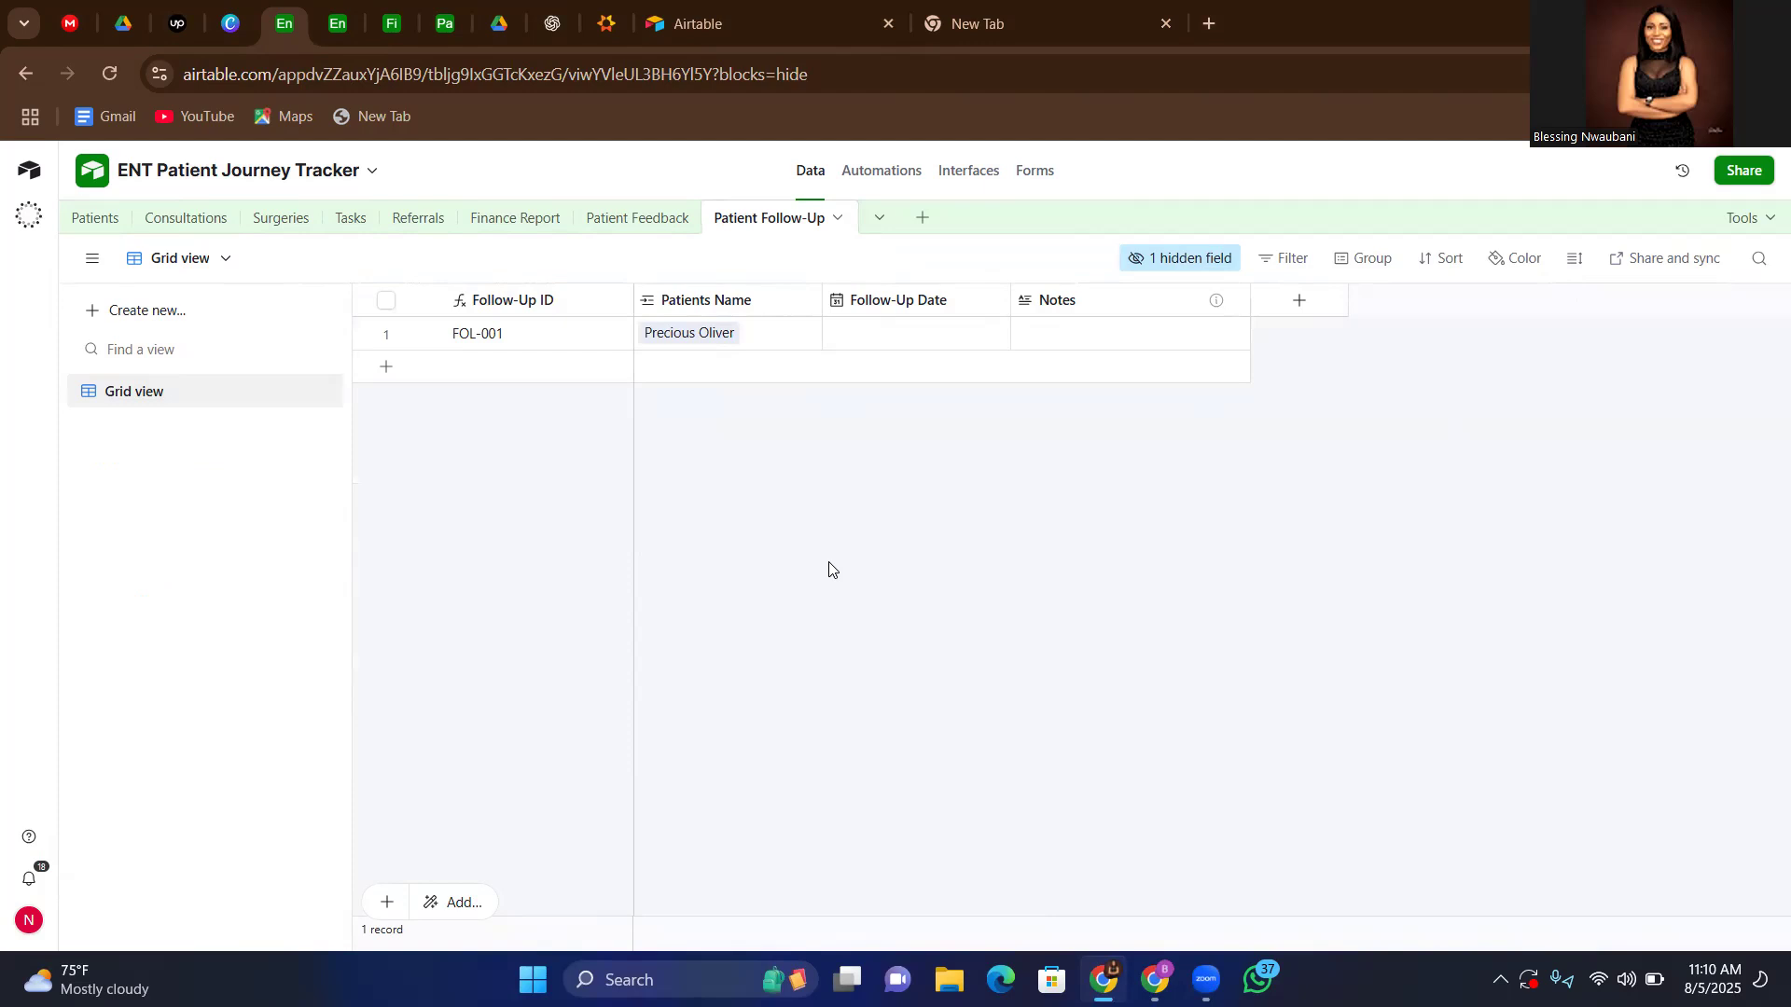
pyautogui.click(90, 223)
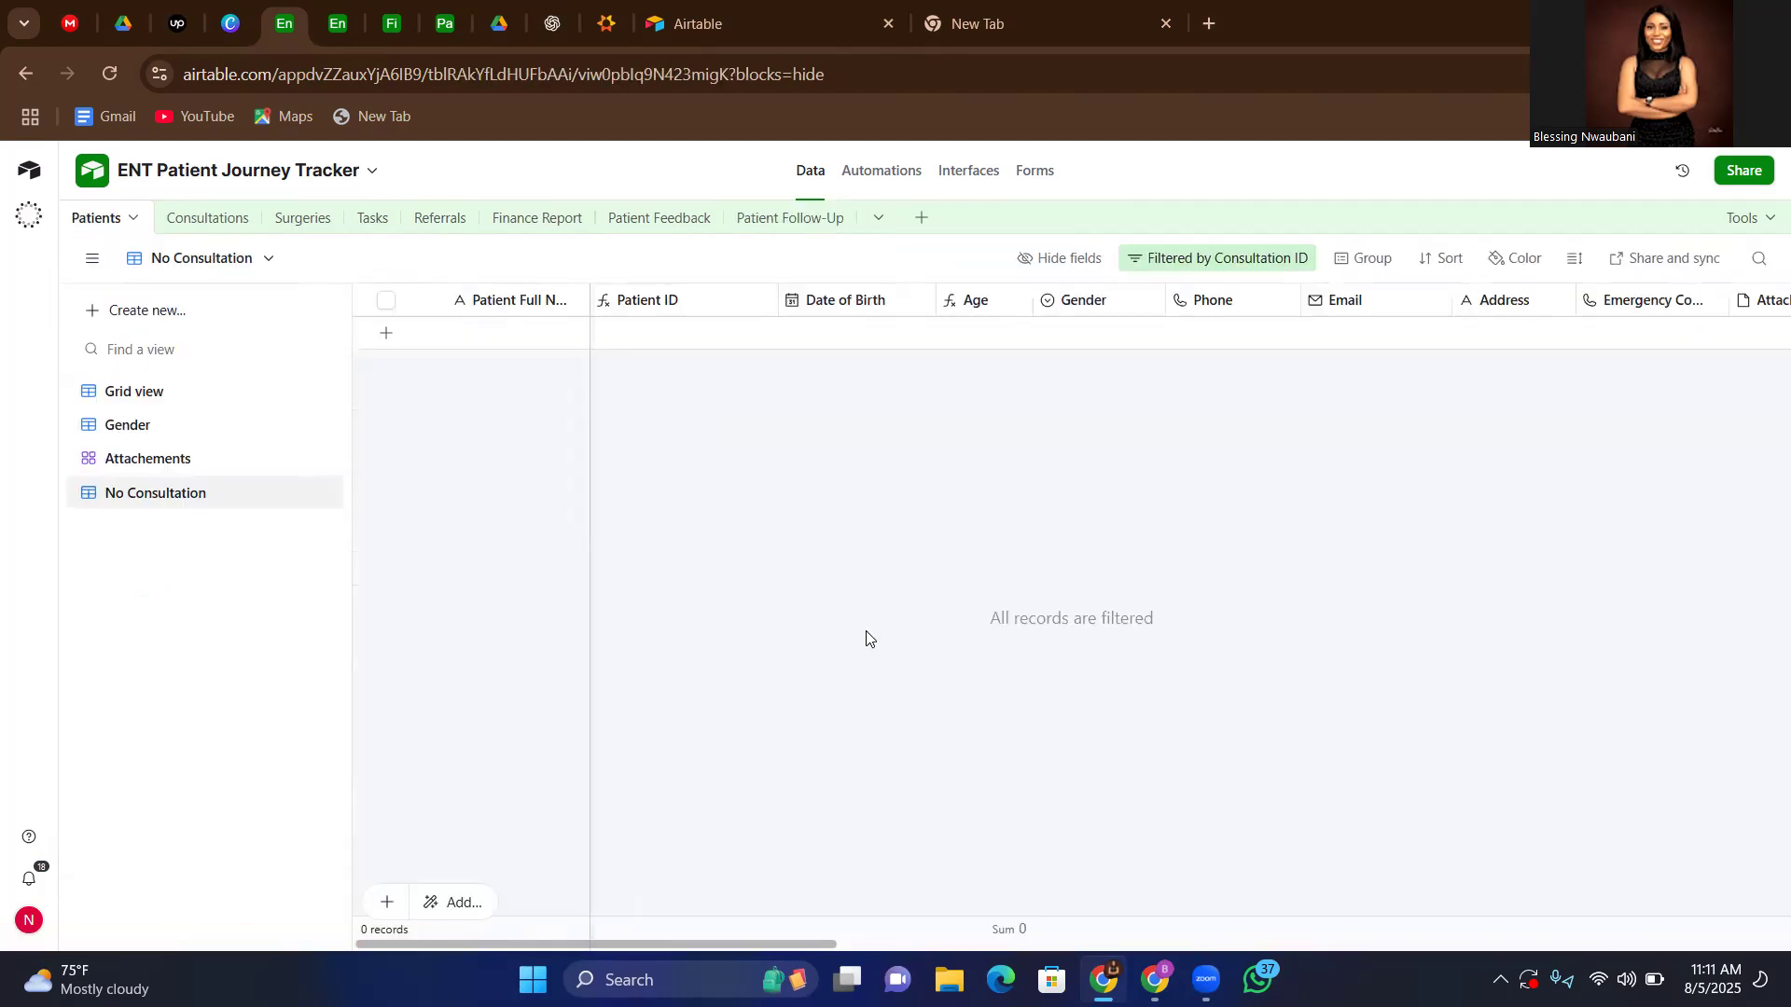
pyautogui.click(175, 399)
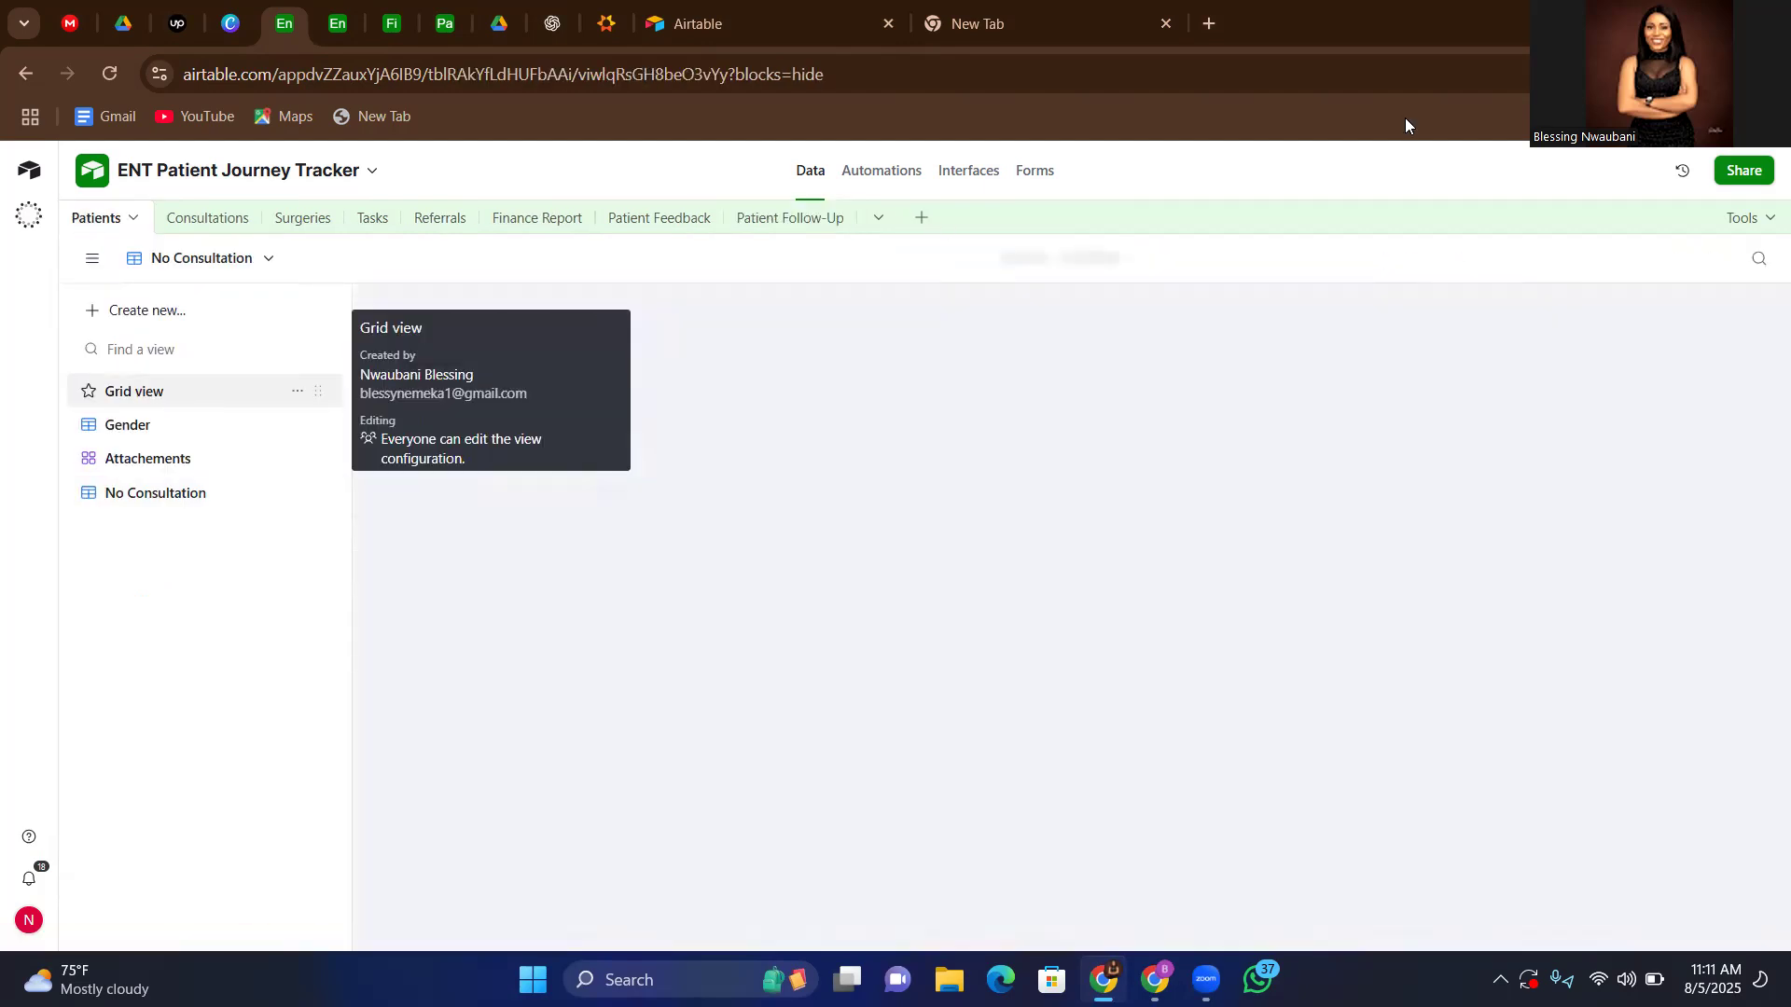